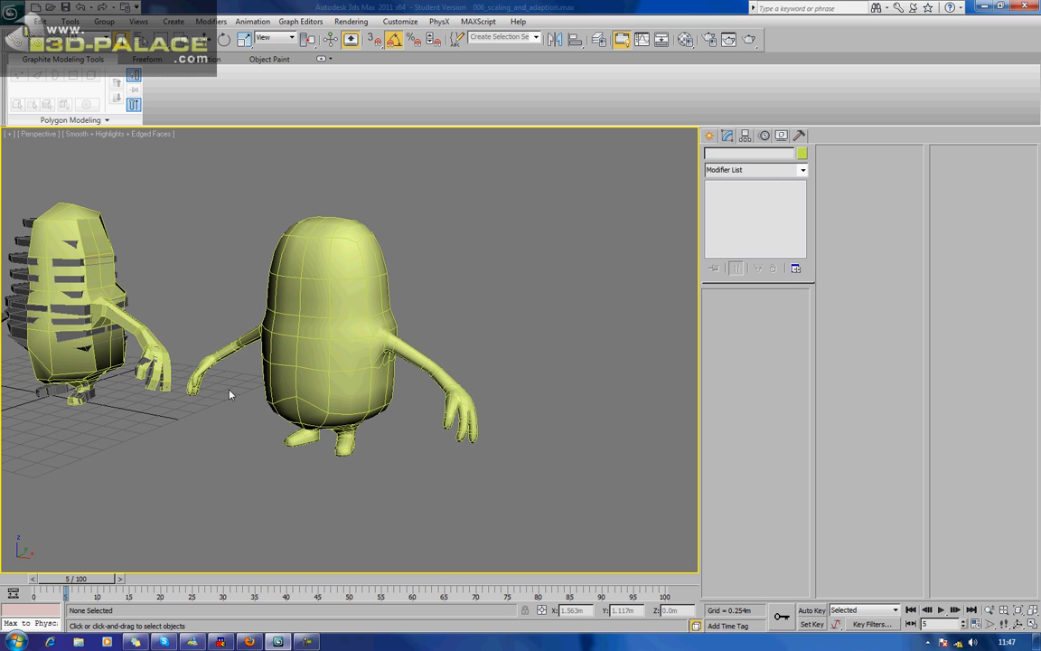
Remove the top smoothing modifier from the complete minion body and collapse all of its remaining modifier stack, including Symmetry.
scroll(298, 342, "up", 3)
middle_click_drag(300, 341, 339, 367)
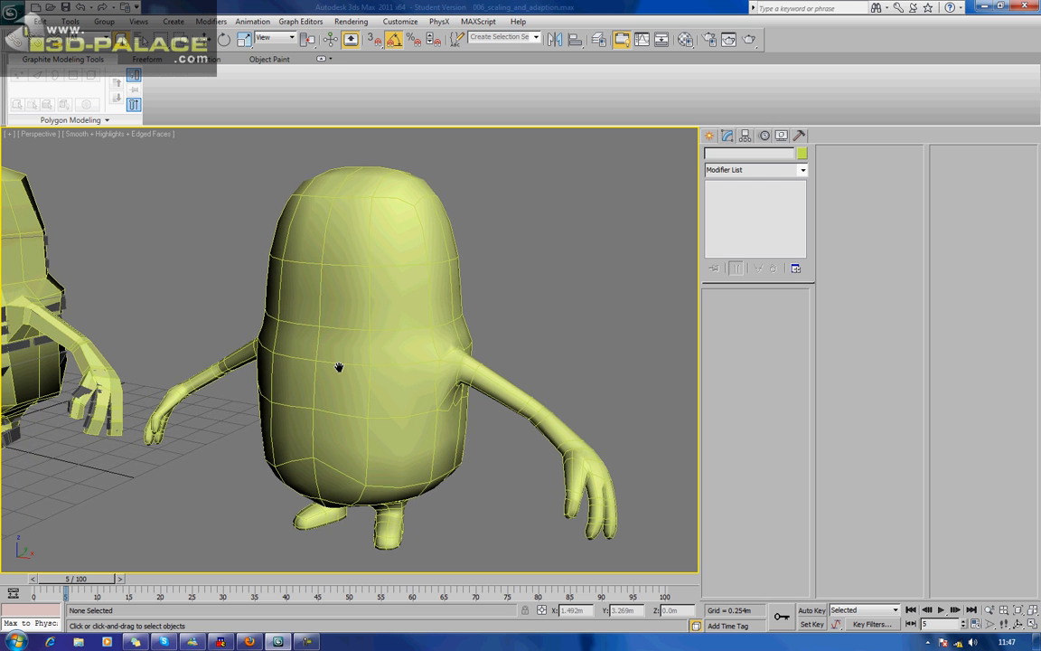
left_click(338, 283)
left_click(772, 269)
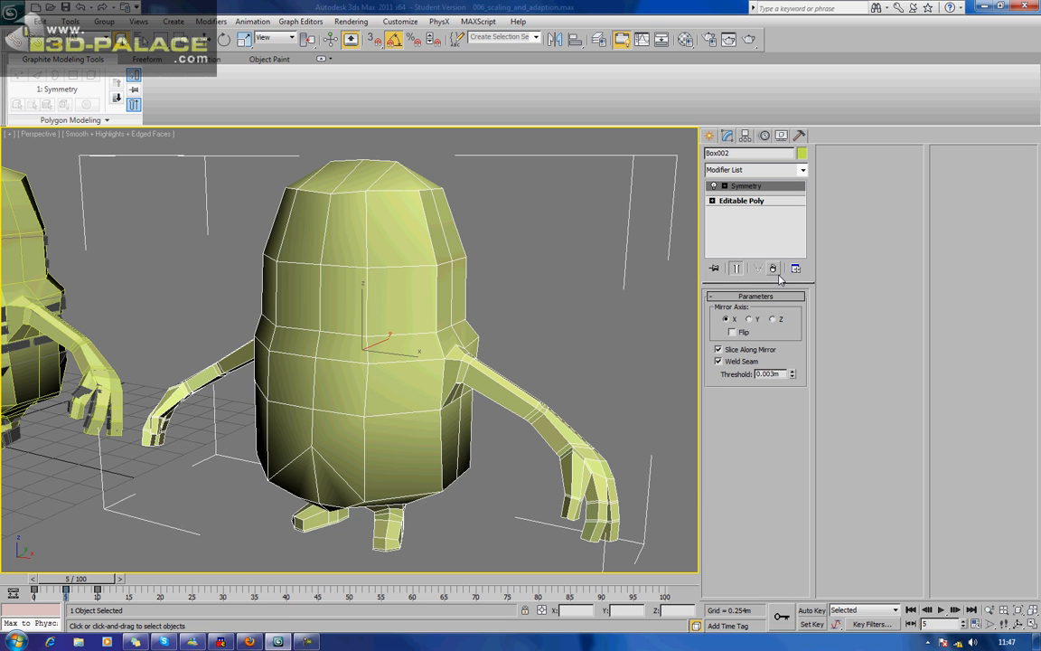
middle_click_drag(467, 332, 494, 319)
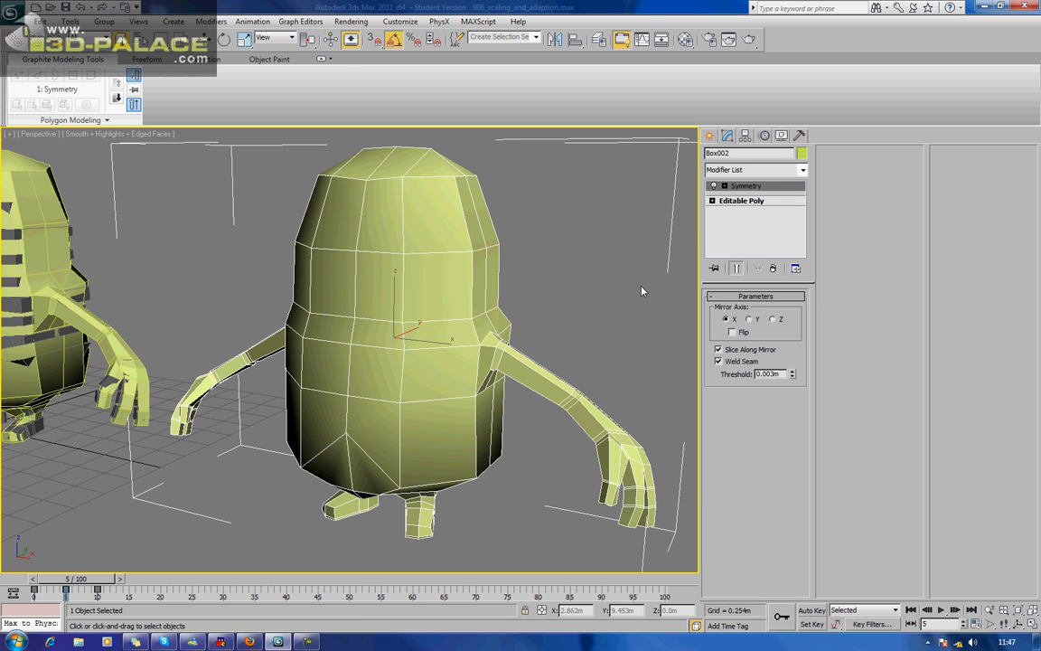
right_click(731, 185)
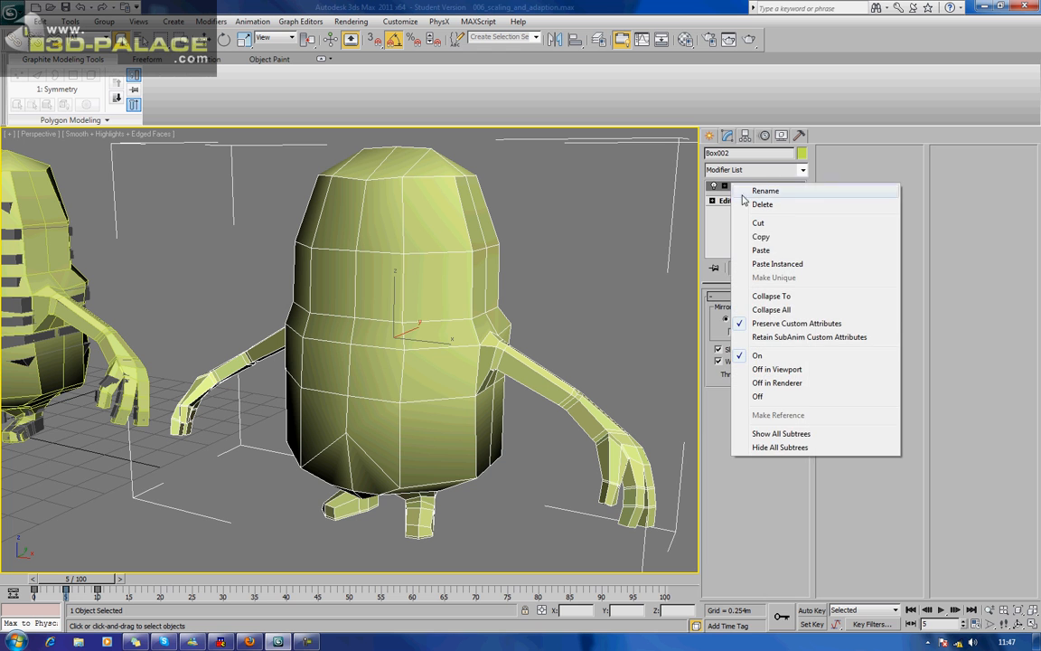
left_click(784, 309)
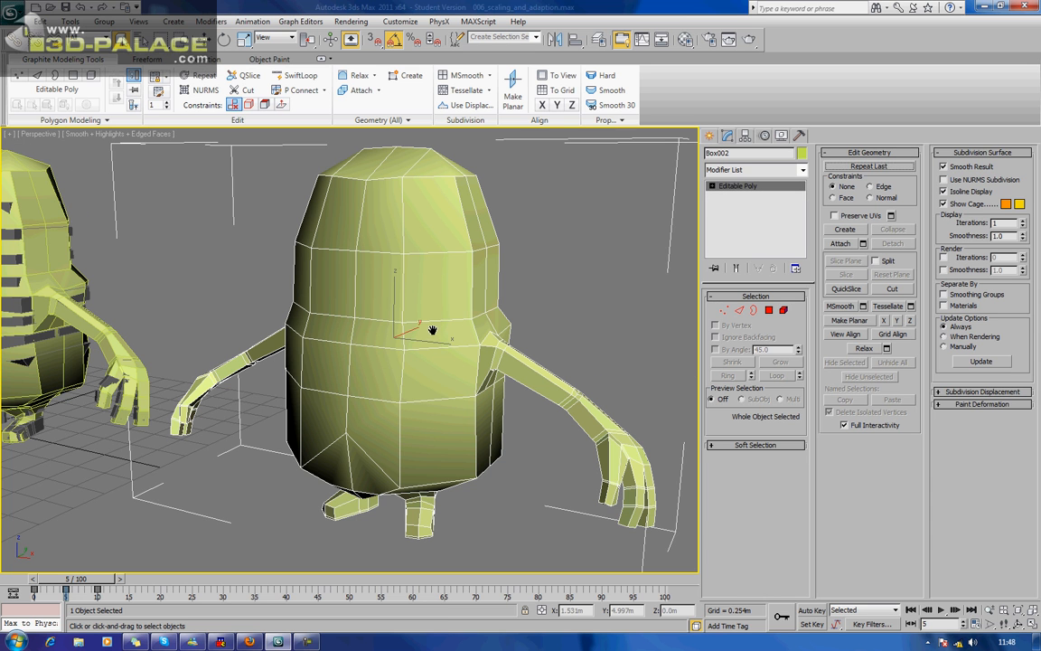
Rename the complete minion body object as MINION_SKIN_01.
scroll(429, 330, "down", 4)
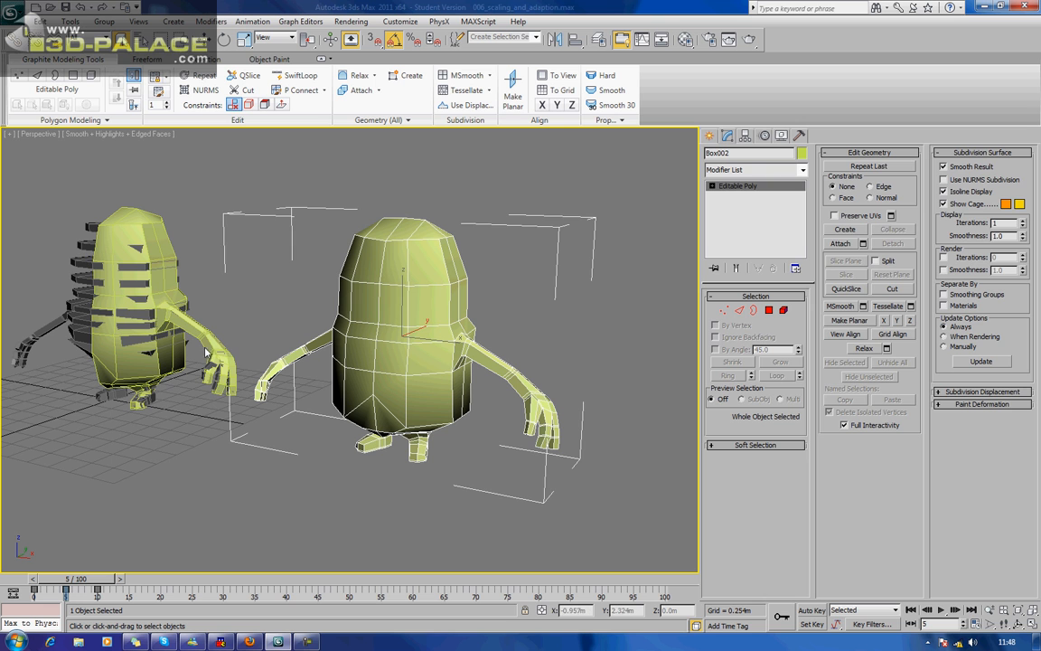
left_click(151, 202)
left_click(157, 238)
left_click(424, 295)
left_click(743, 152)
type("MINION_SKIN_01")
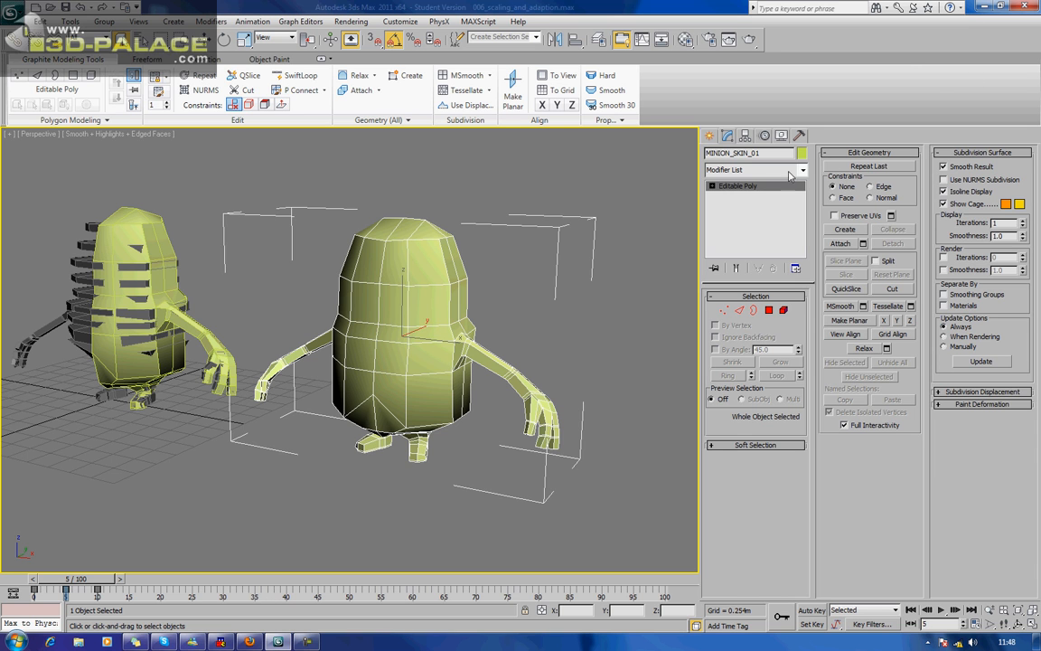
Apply a TurboSmooth modifier to the minion body.
left_click(756, 171)
key("t")
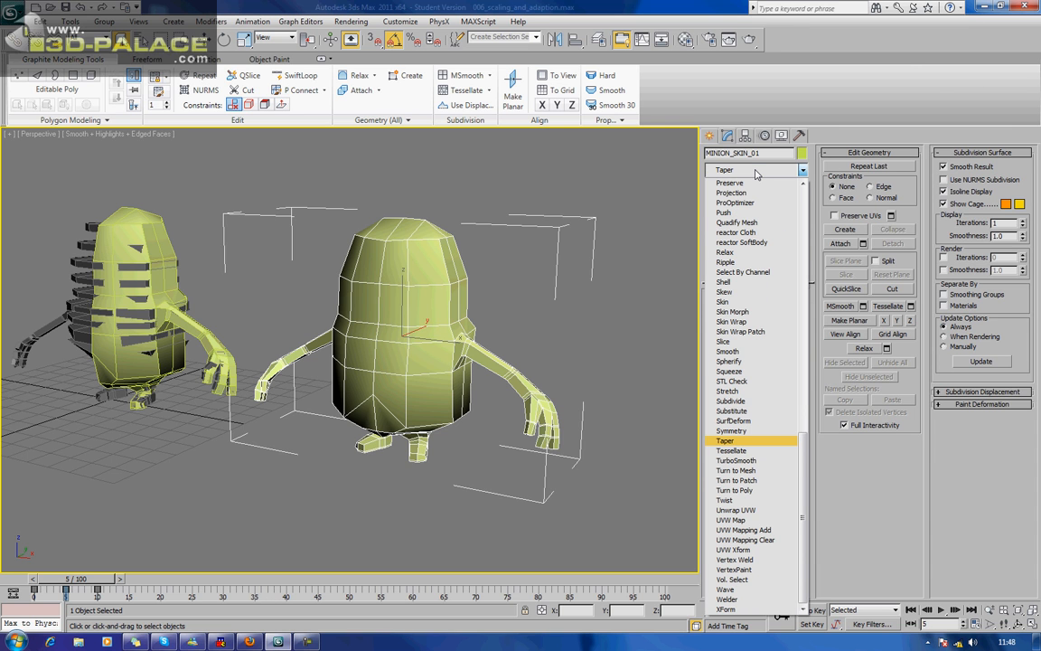
key("Down")
key("Down")
key("Return")
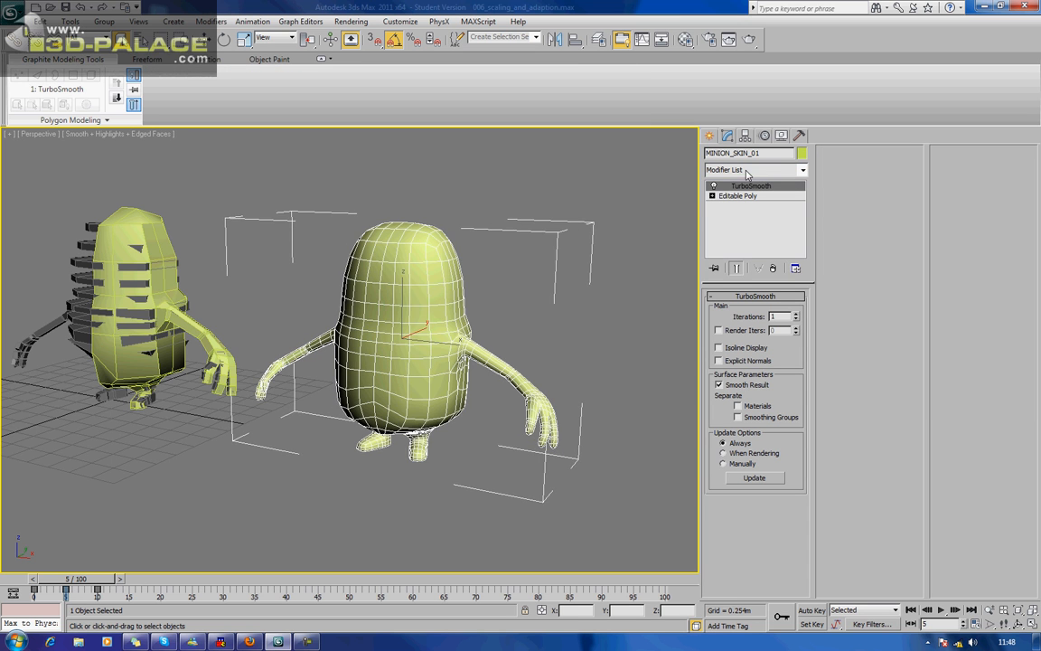
Enable Isoline Display for the minion's TurboSmooth modifier and inspect the simplified wireframe.
middle_click_drag(520, 353, 562, 344, "alt")
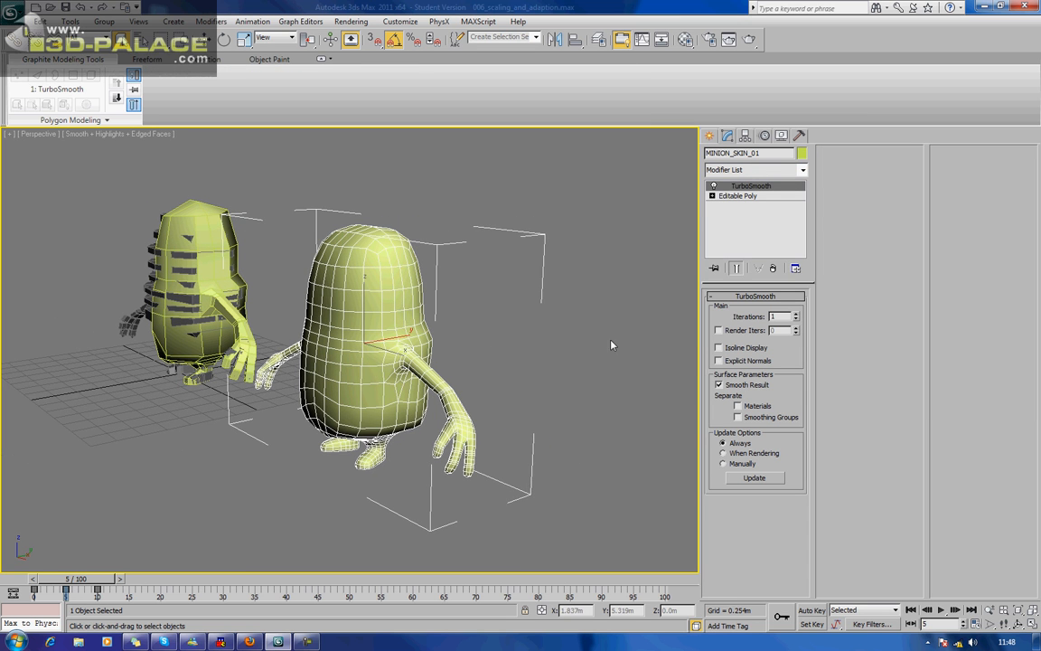
left_click(719, 348)
middle_click_drag(613, 319, 526, 332, "alt")
scroll(537, 329, "up", 4)
middle_click_drag(577, 283, 516, 326, "alt")
middle_click_drag(534, 268, 560, 289, "alt")
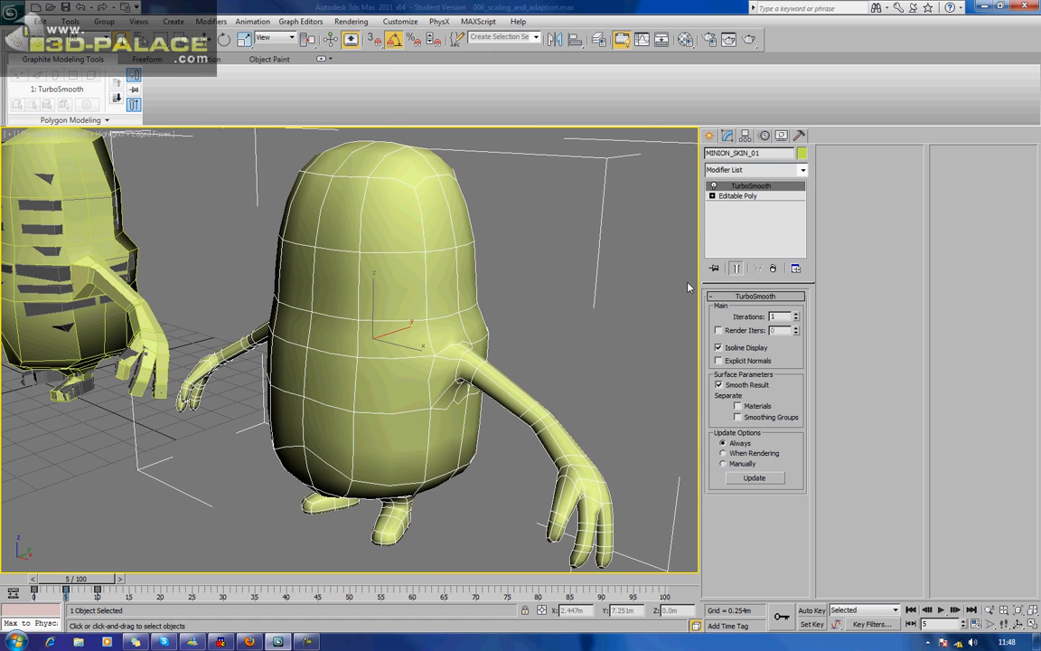
Show the end result while in the Editable Poly's vertex mode and examine the control cage against the smoothed body.
left_click(738, 196)
key("1")
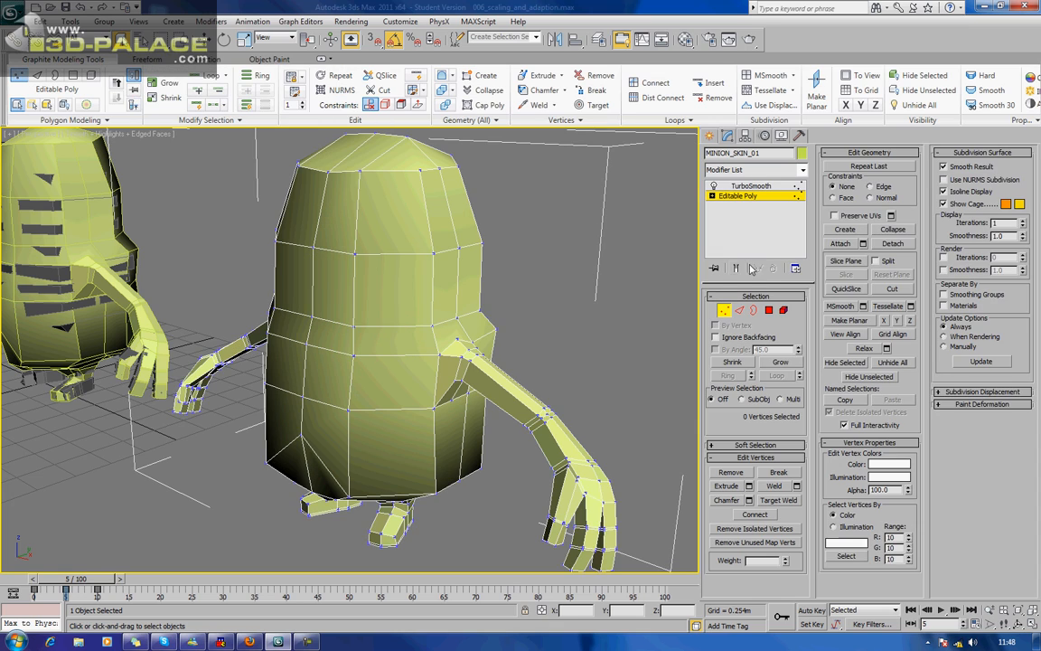
left_click(737, 269)
middle_click_drag(570, 320, 533, 312, "alt")
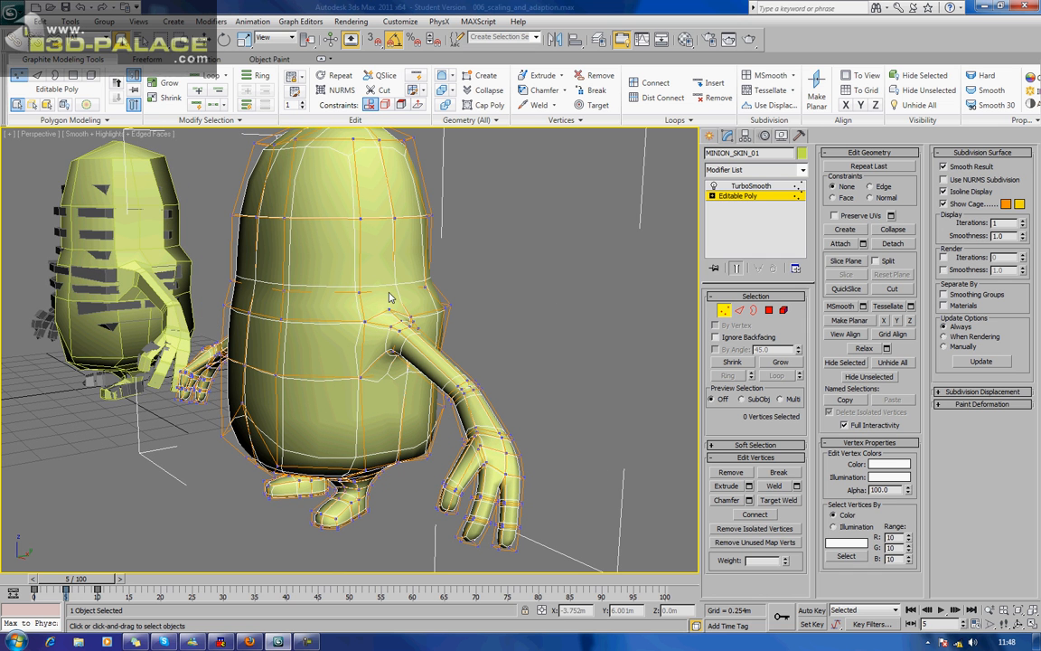
middle_click_drag(396, 289, 437, 306, "alt")
left_click(750, 186)
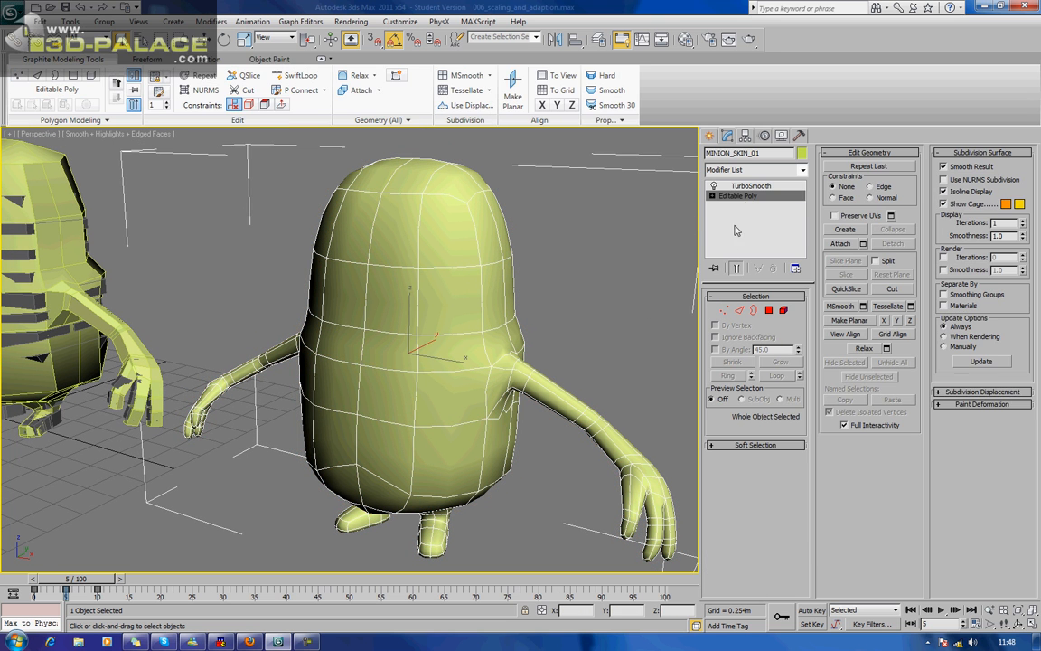
Try collapsing the whole stack with Isoline Display enabled, inspect the mesh vertices, and undo the collapse.
right_click(747, 185)
left_click(807, 308)
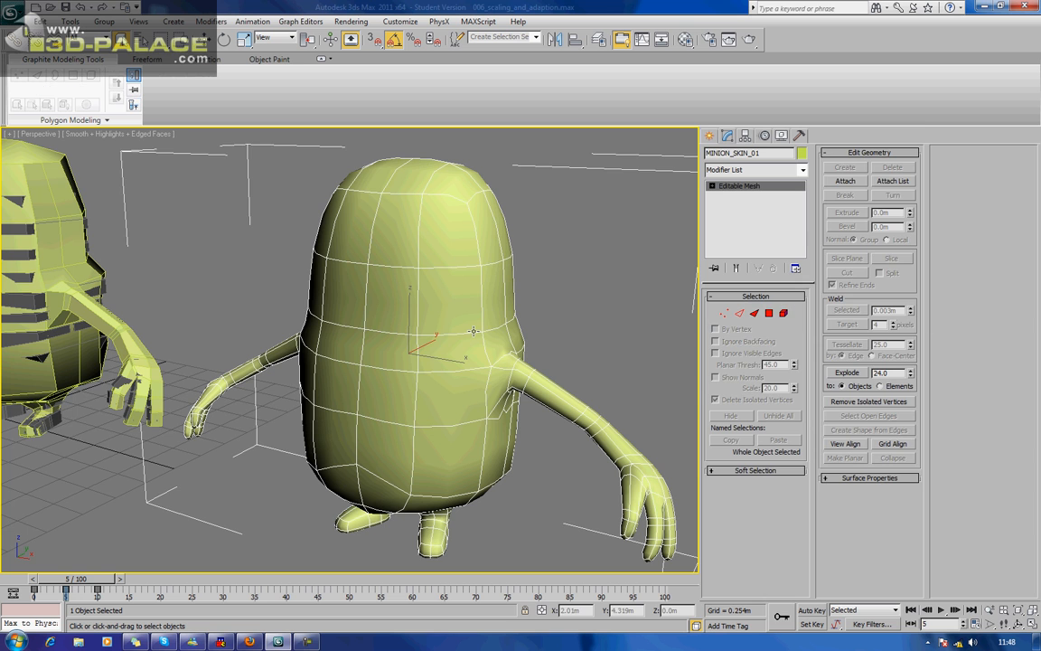
middle_click_drag(473, 330, 513, 318, "alt")
left_click(724, 315)
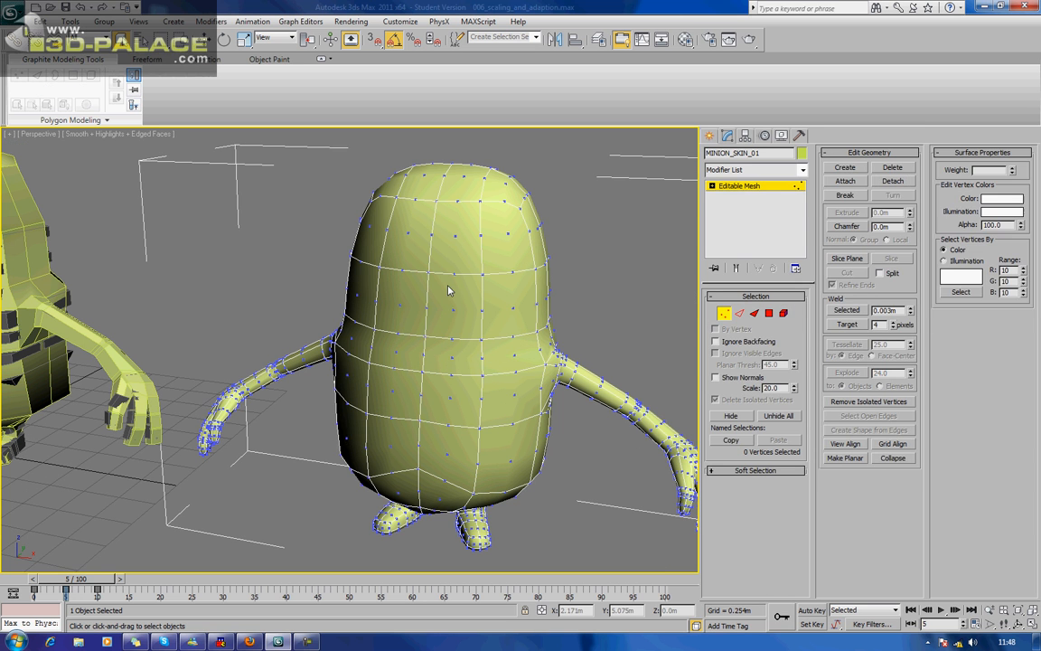
key("ctrl+z")
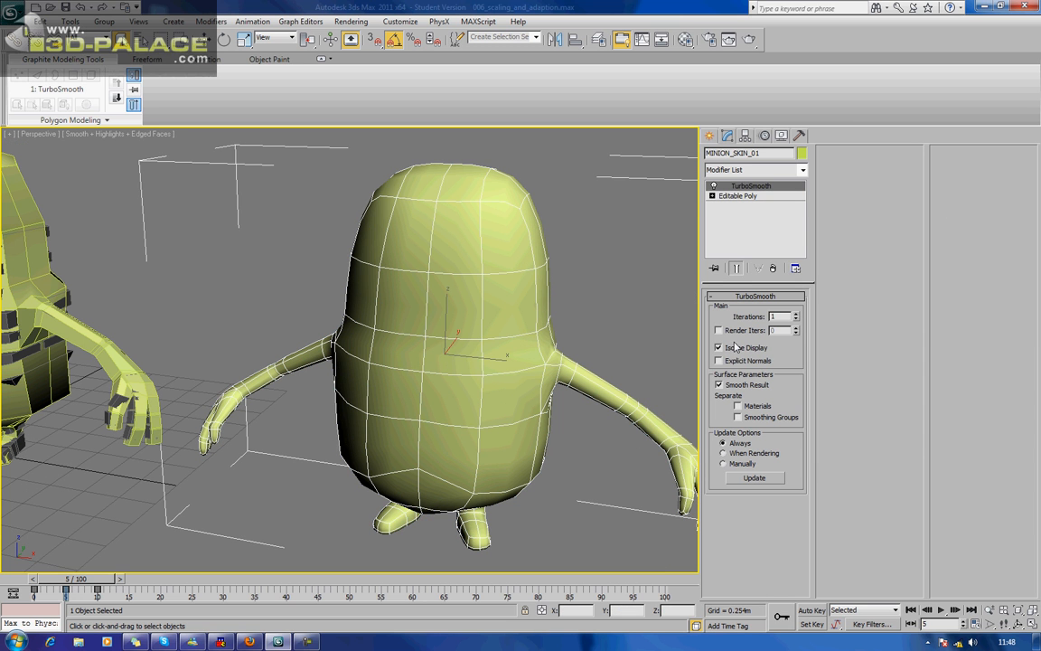
Turn off Isoline Display in TurboSmooth and collapse all modifiers on the minion body.
left_click(729, 350)
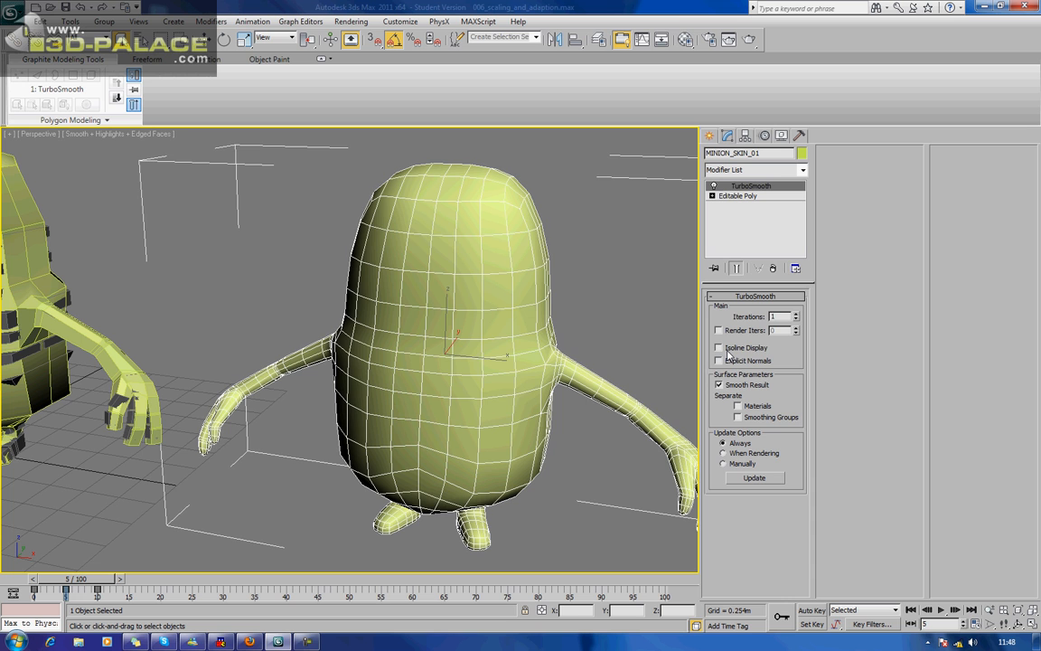
right_click(739, 190)
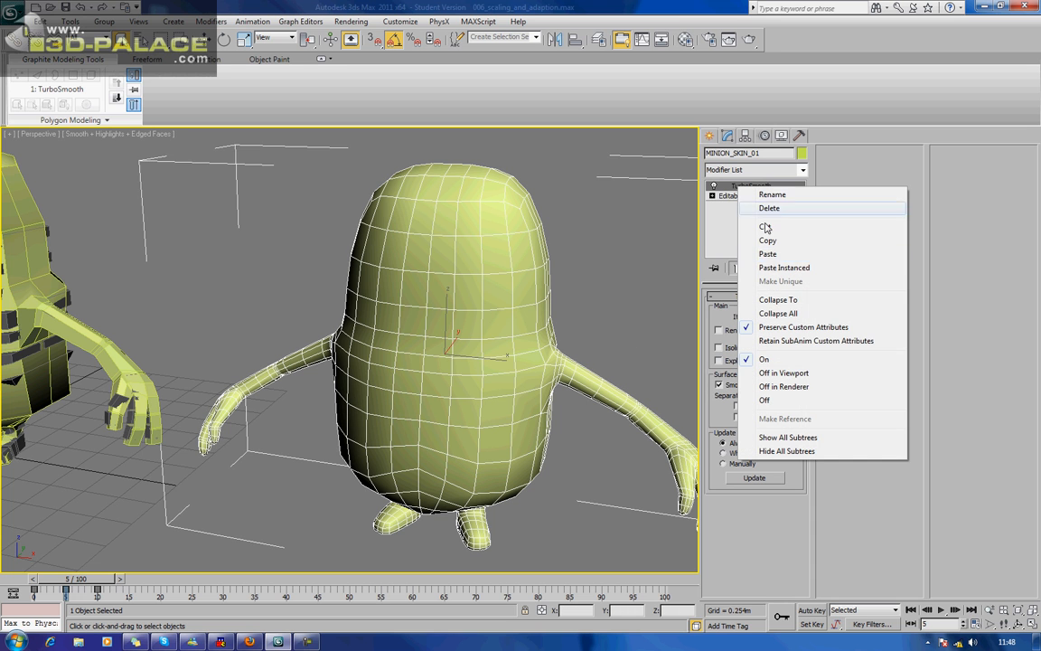
left_click(775, 314)
middle_click_drag(497, 315, 431, 303, "alt")
scroll(414, 306, "up", 4)
scroll(446, 299, "down", 4)
In the Front view, delete all polygons on the left half of the minion, up to its centre line.
key("f")
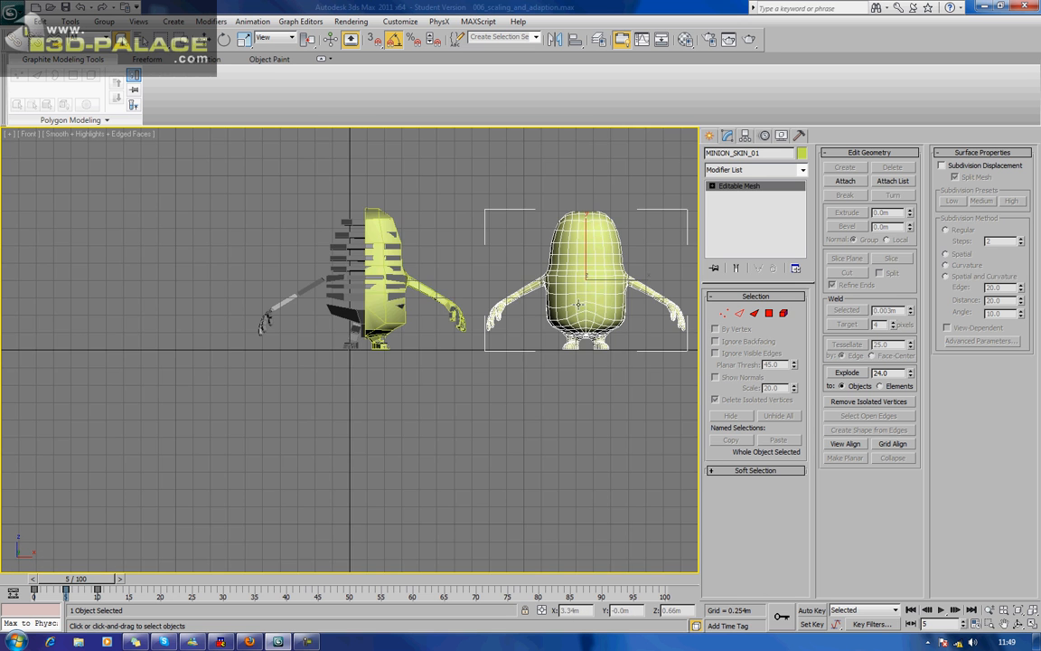
key("z")
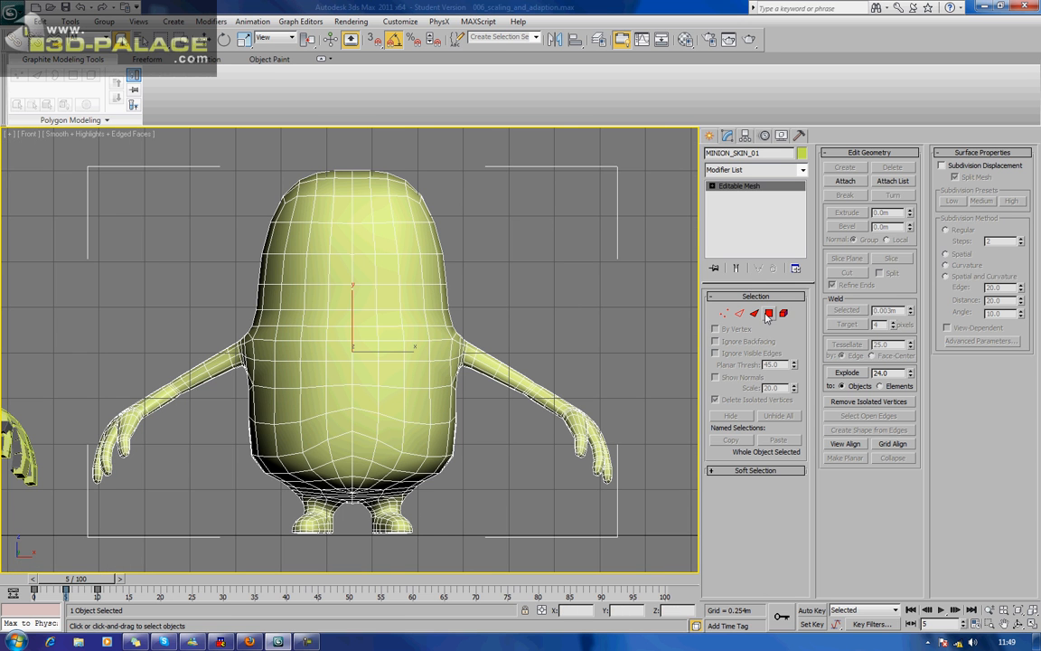
key("4")
left_click_drag(34, 153, 354, 557)
key("Delete")
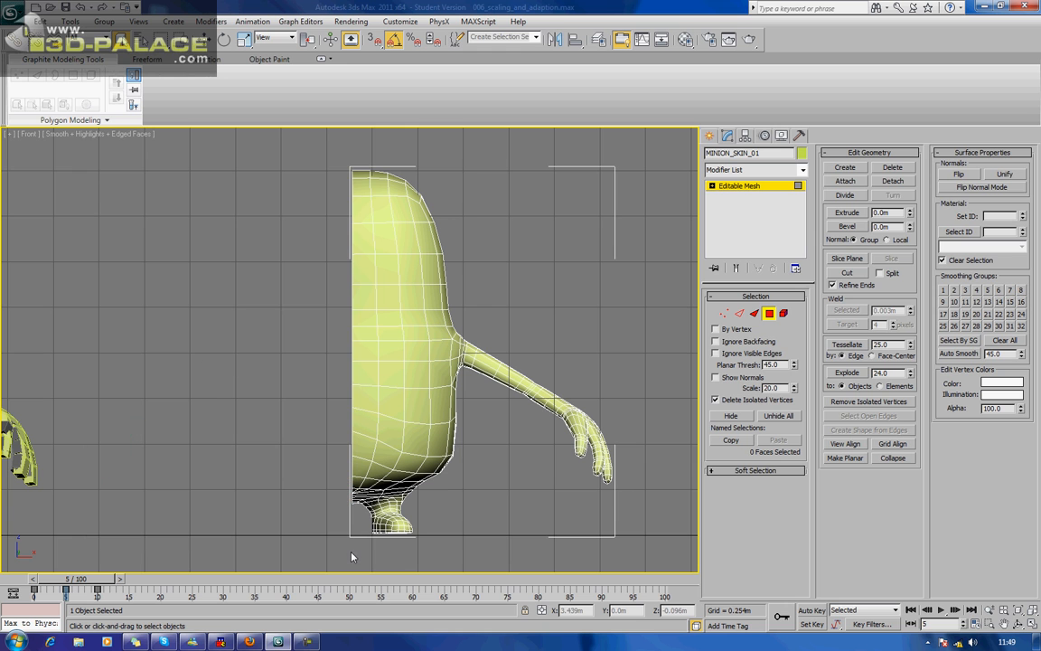
Leave polygon editing and apply a Symmetry modifier to the remaining half of the minion.
left_click(770, 314)
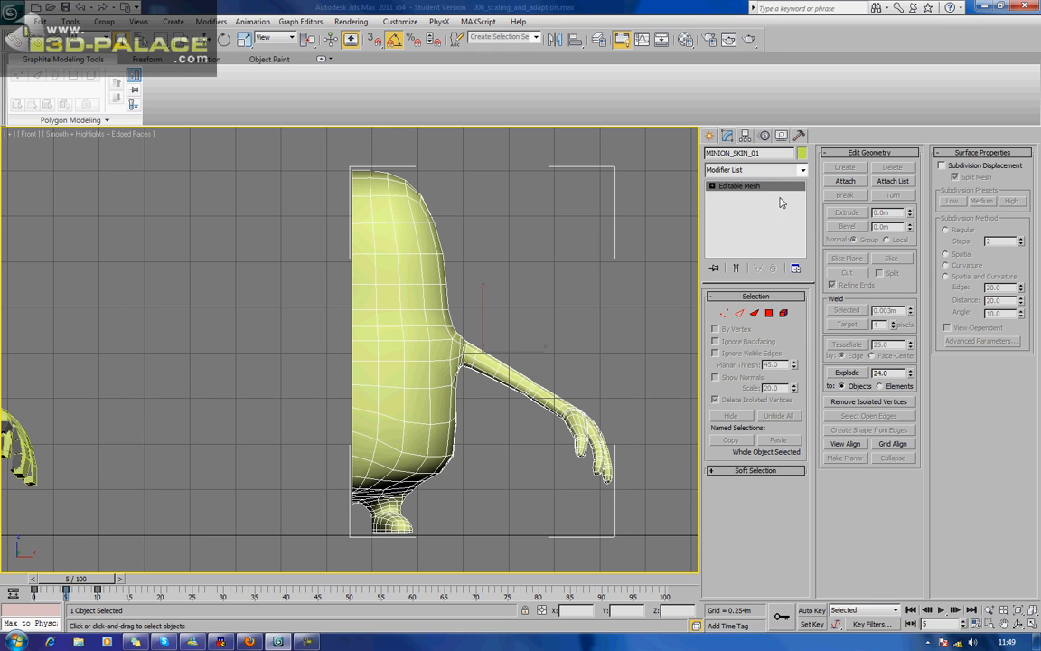
left_click(785, 174)
type("skin")
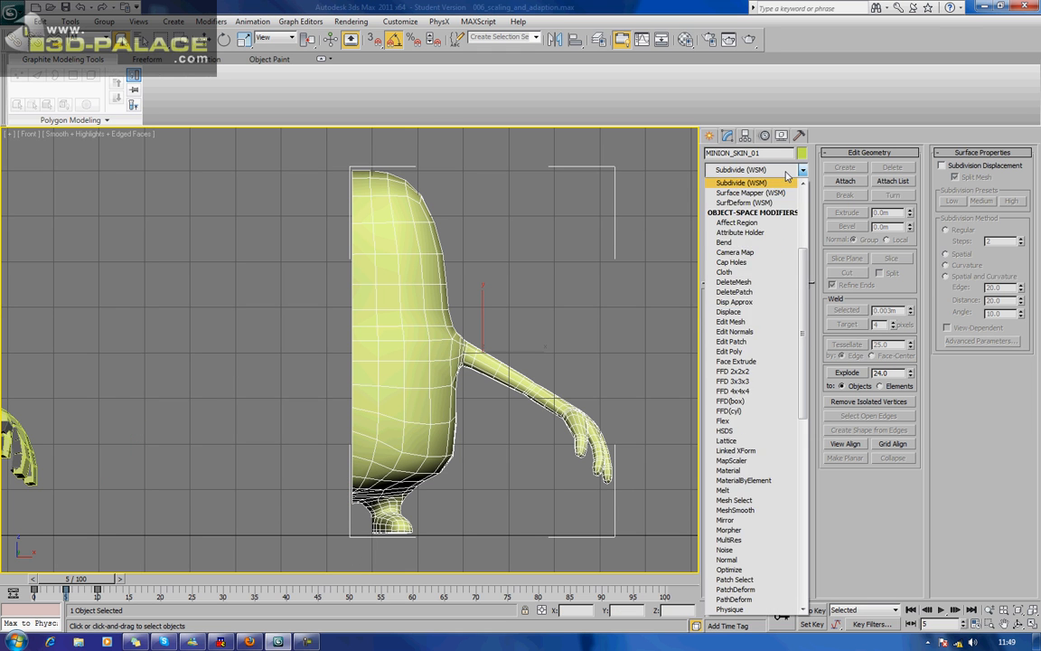
key("Down")
key("Down")
key("Down")
key("Down")
key("Down")
key("Down")
key("Down")
key("Down")
key("Down")
key("Down")
key("Down")
key("Down")
key("Down")
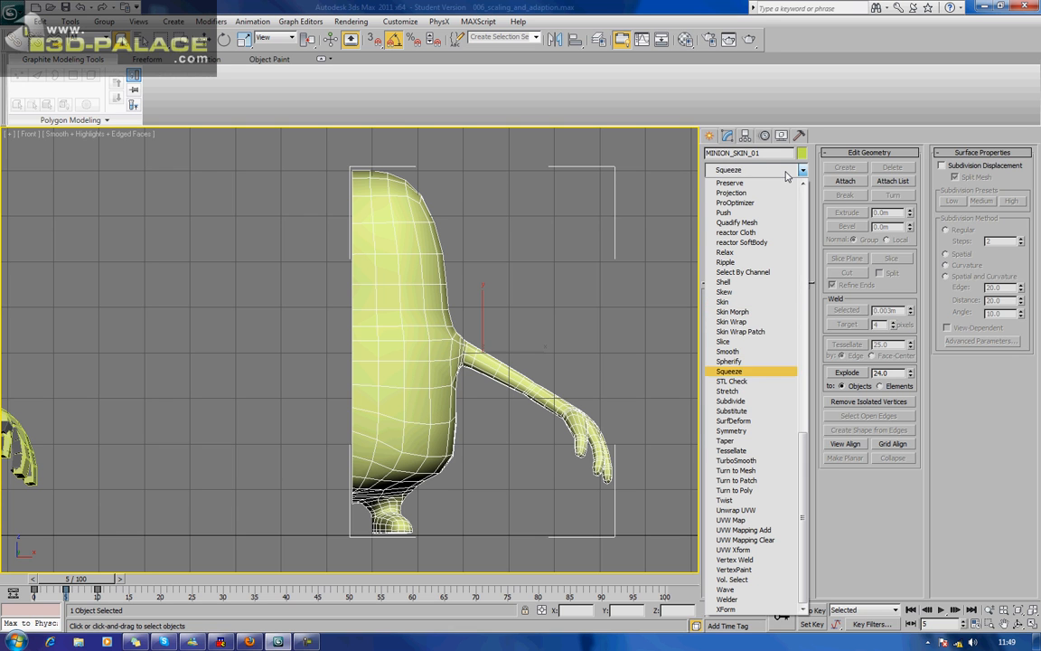
key("Return")
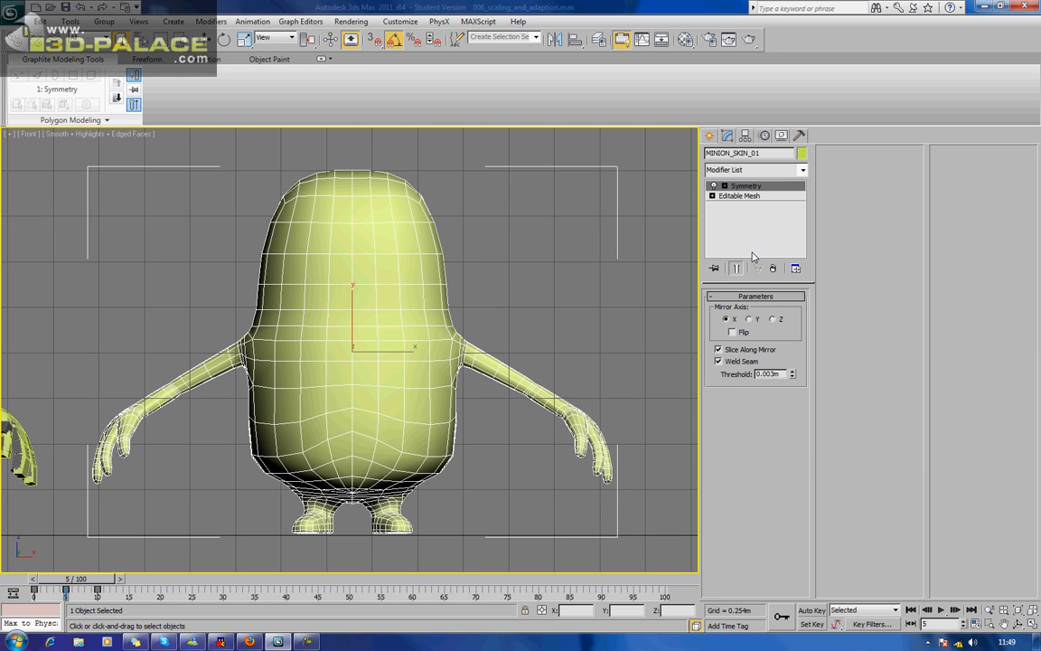
Return to the Editable Mesh level, hide all unselected objects, and switch off the grid in the Perspective view.
left_click(750, 196)
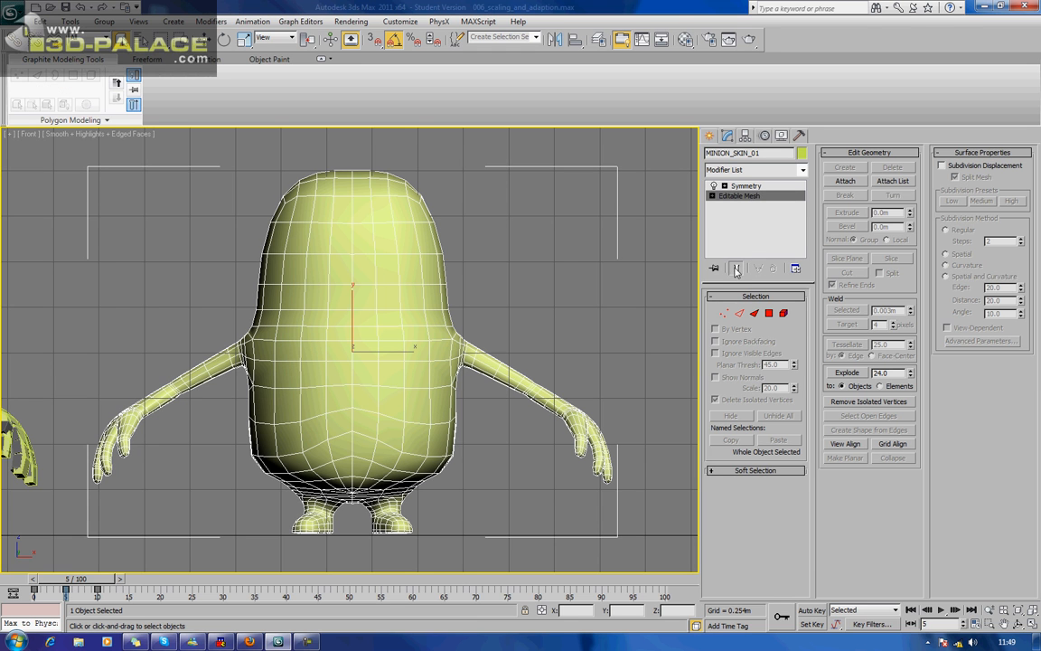
right_click(421, 333)
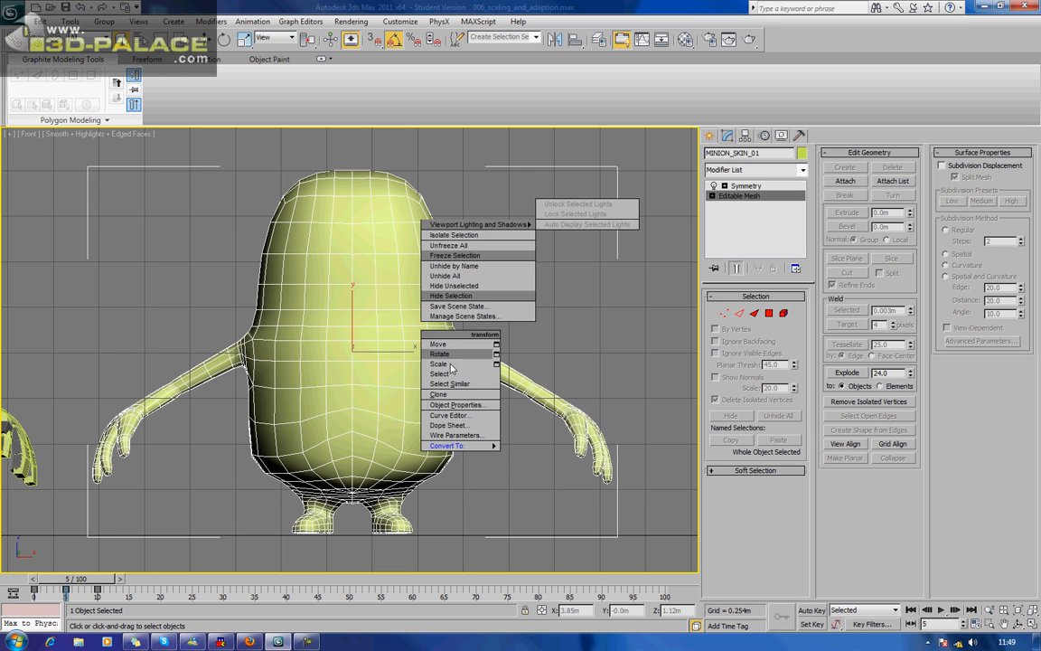
left_click(476, 286)
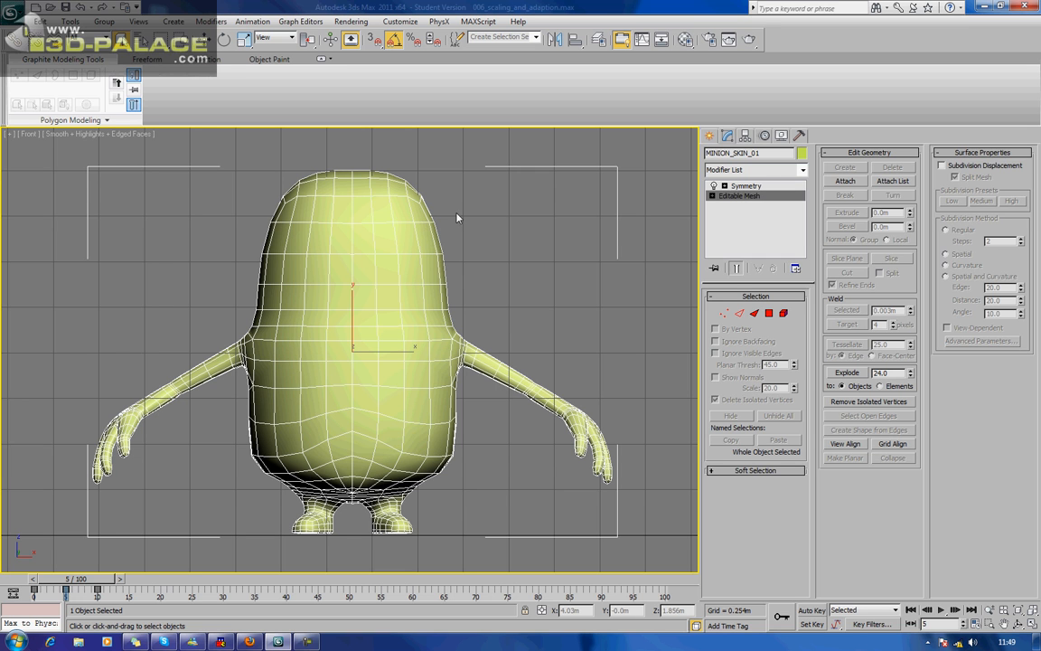
key("p")
key("shift+z")
key("shift+z")
key("shift+z")
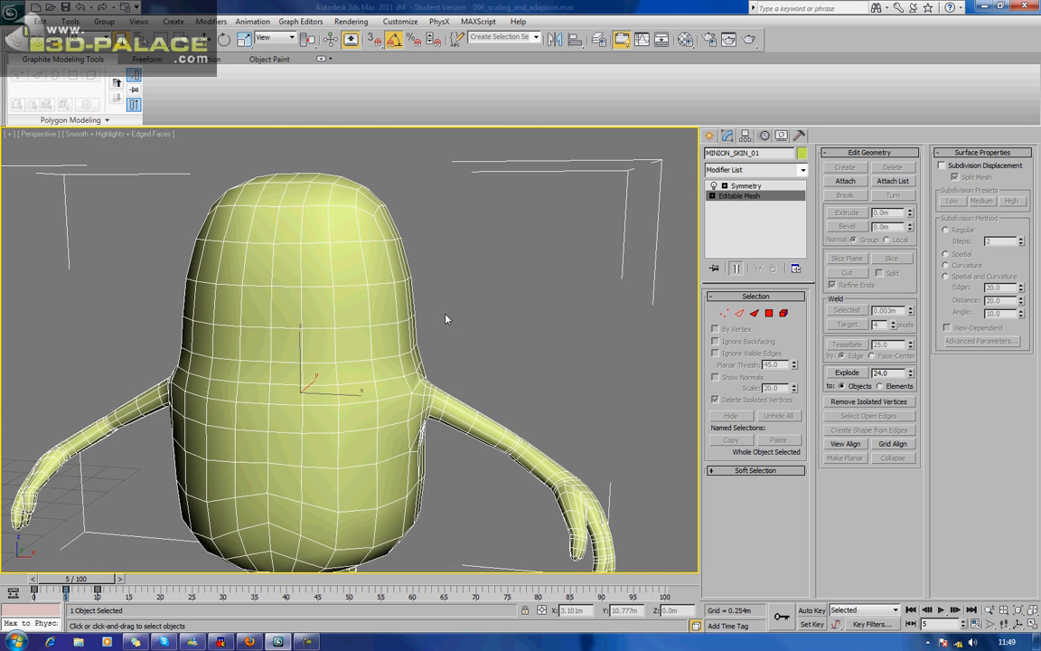
key("shift+z")
key("shift+z")
key("g")
middle_click_drag(419, 346, 429, 317, "alt")
scroll(398, 310, "up", 5)
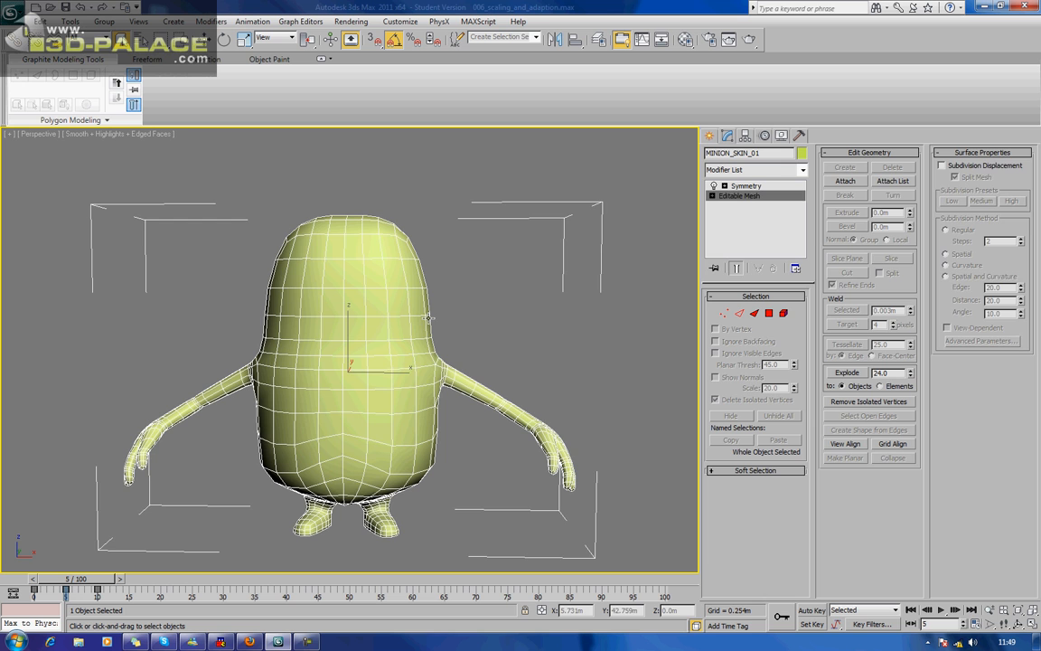
Enter vertex editing, set the reference coordinate system to View, and adjust the centre-line vertex on the minion's upper forehead.
left_click(723, 313)
middle_click_drag(537, 281, 509, 331, "alt")
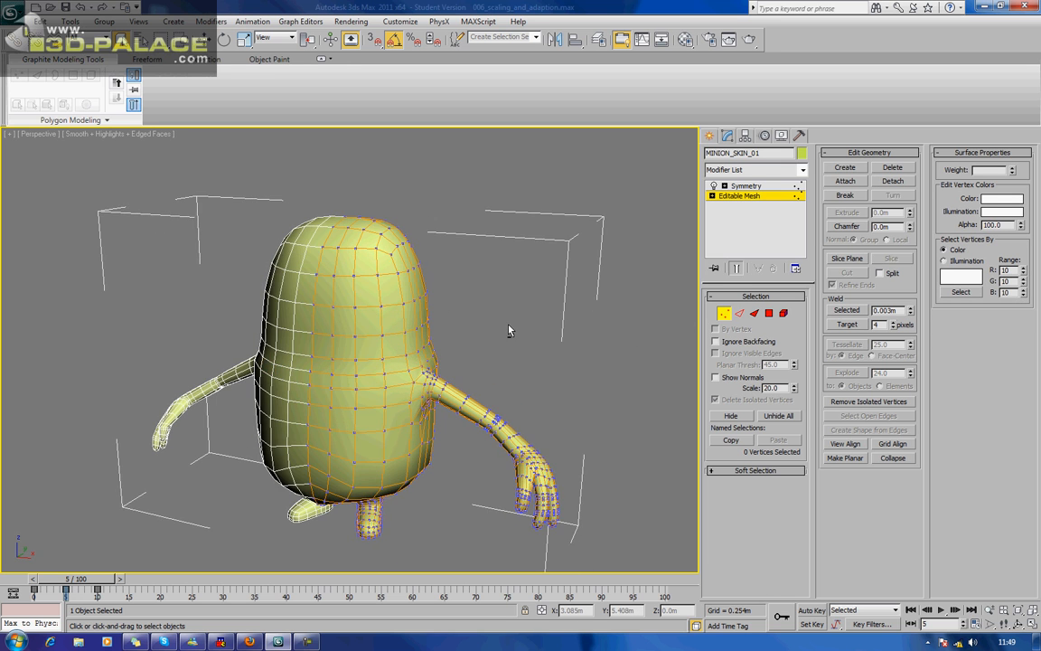
middle_click_drag(447, 287, 407, 257)
scroll(449, 307, "up", 4)
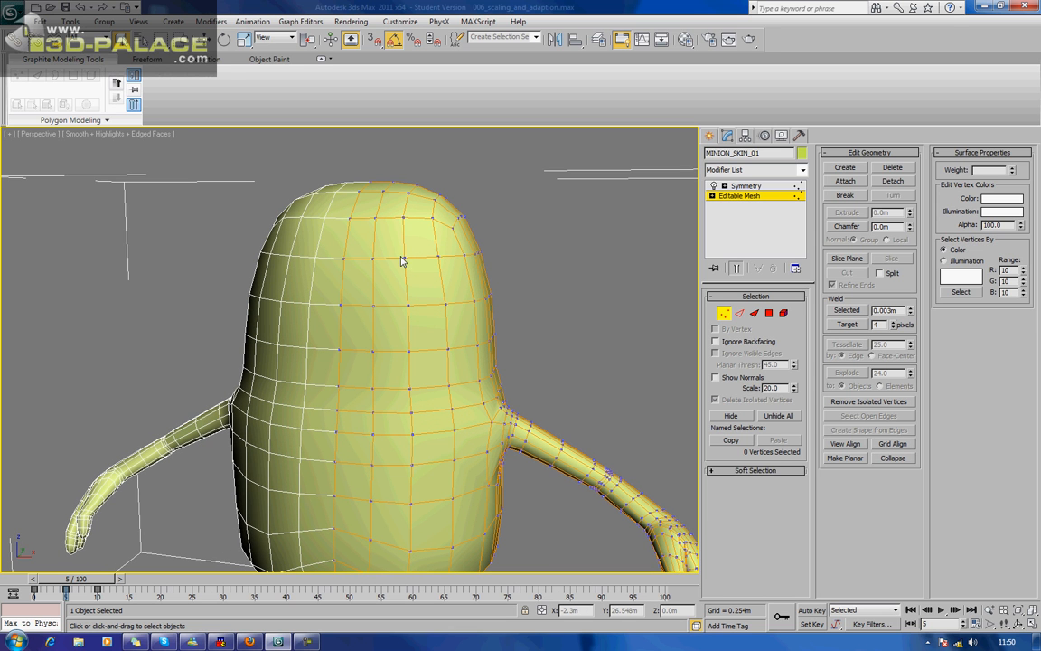
left_click(343, 258)
key("w")
middle_click_drag(366, 267, 311, 261, "alt")
left_click(276, 38)
left_click(266, 51)
middle_click_drag(280, 201, 270, 199, "alt")
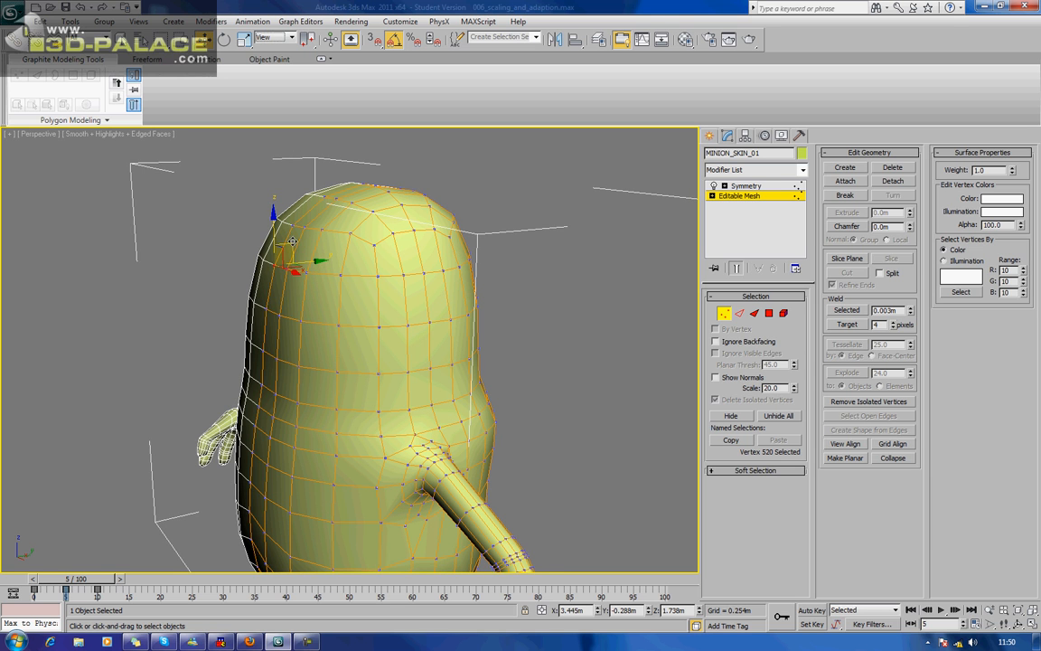
Raise the vertices beside the centre line in the upper forehead row.
left_click_drag(295, 269, 305, 222)
left_click(285, 270)
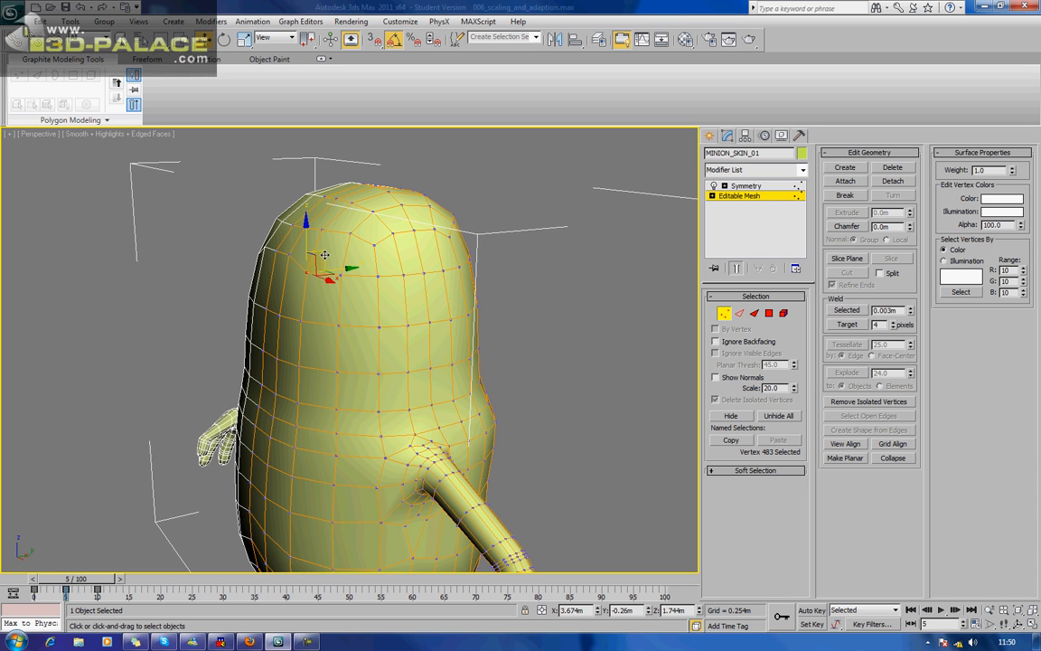
left_click(325, 249)
left_click_drag(326, 247, 327, 241)
middle_click_drag(327, 241, 300, 298, "alt")
left_click(311, 263)
left_click_drag(324, 244, 323, 245)
Raise the vertices of the row below the upper forehead, from the side of the head to the centre line.
left_click(302, 320)
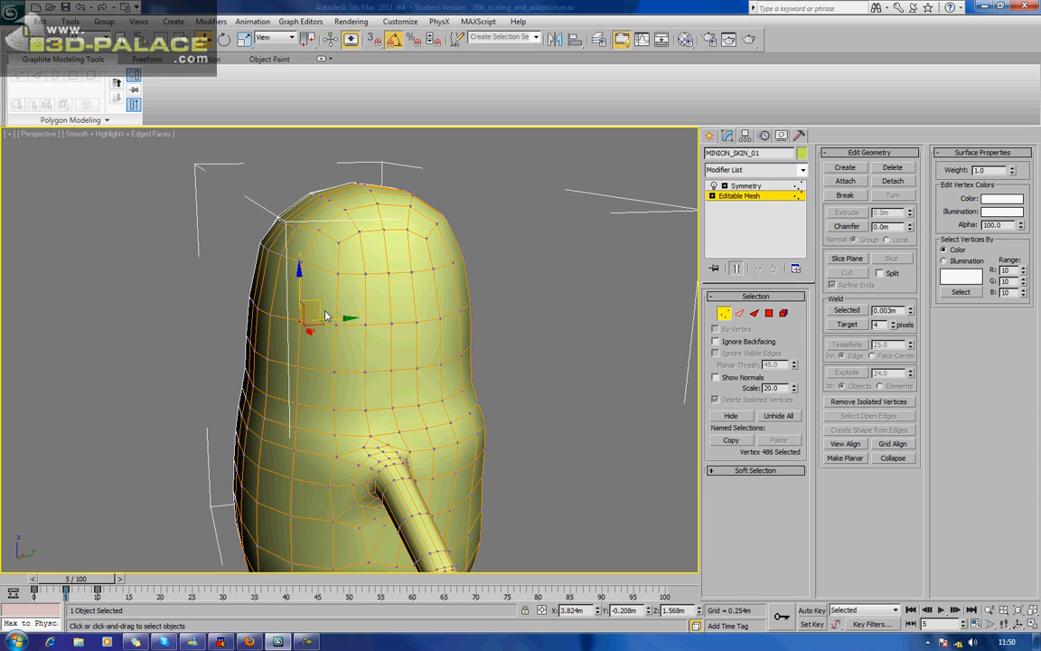
middle_click_drag(337, 319, 348, 363, "alt")
scroll(468, 316, "up", 3)
left_click_drag(439, 316, 442, 299)
middle_click_drag(415, 406, 399, 395)
middle_click_drag(336, 323, 283, 342, "alt")
left_click(231, 337)
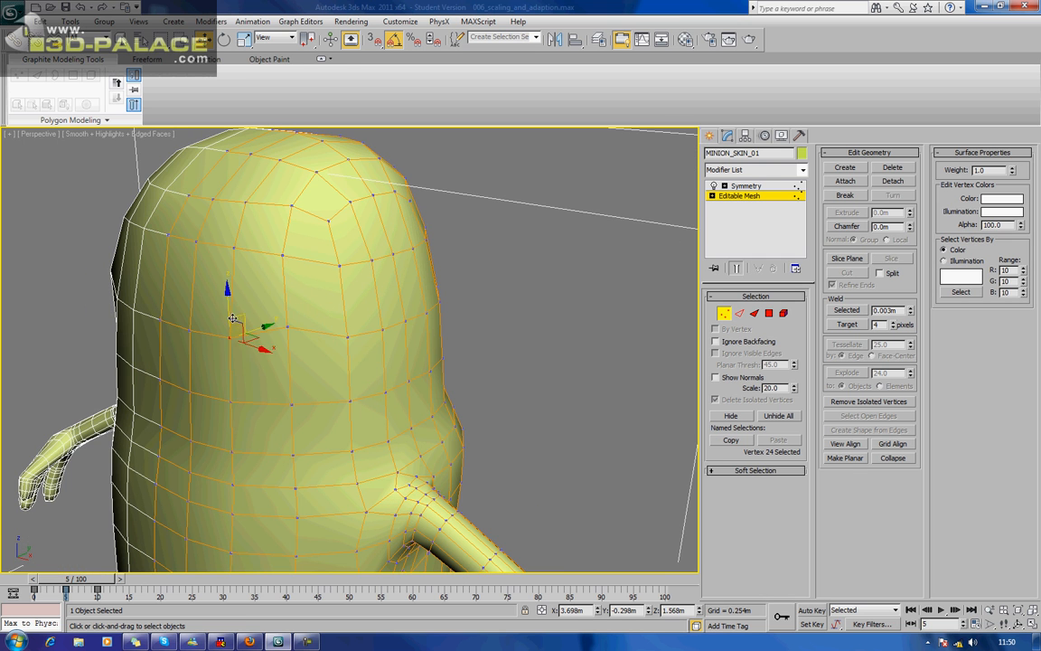
left_click(188, 323)
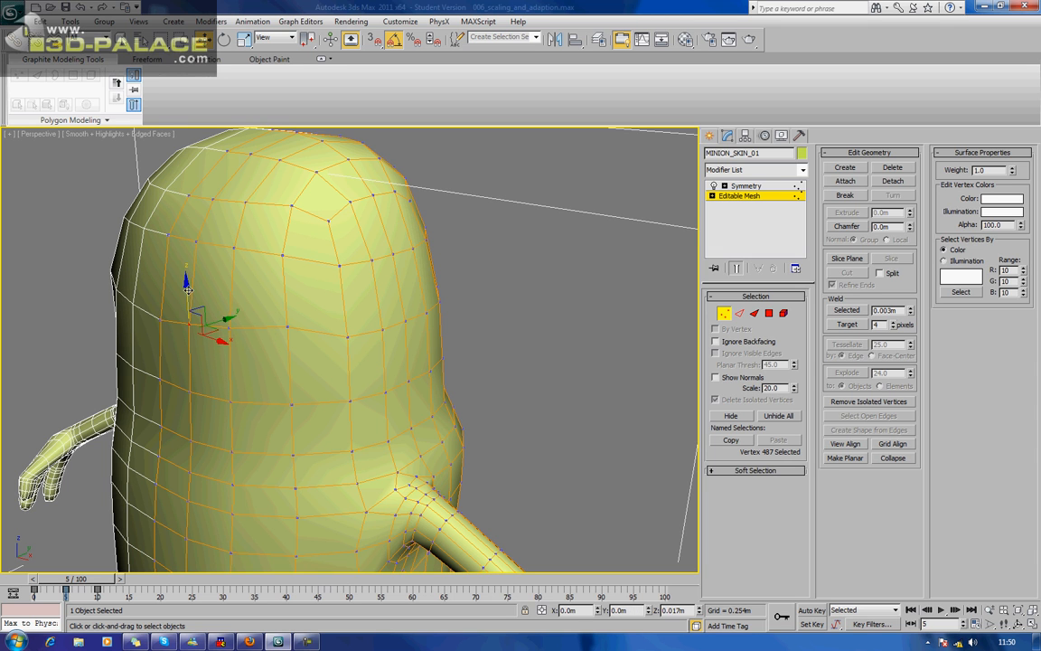
left_click(161, 313)
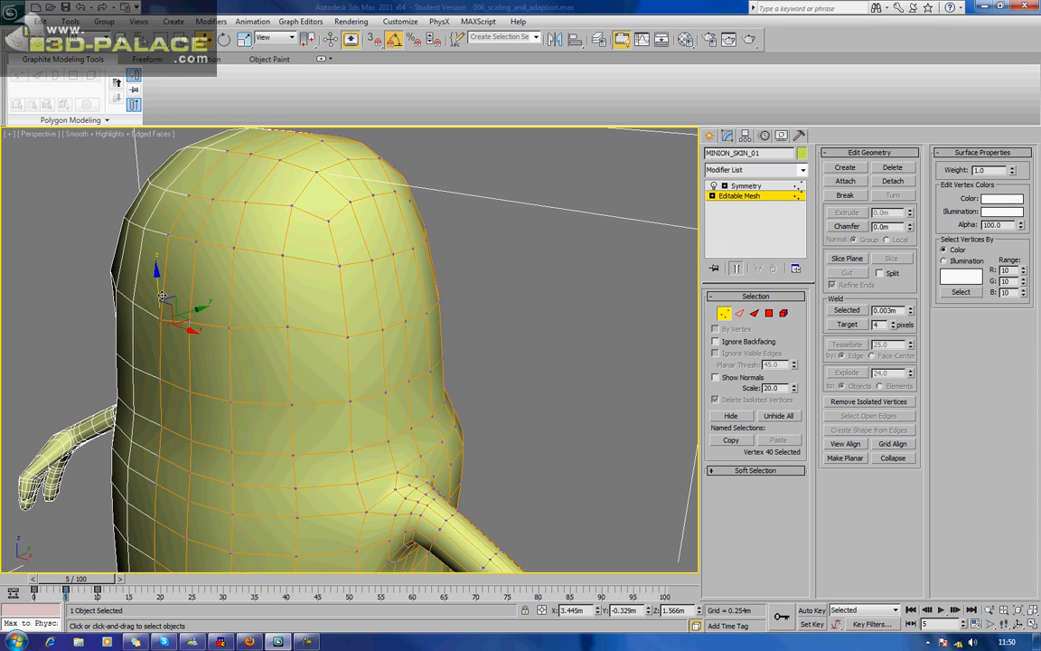
left_click_drag(160, 289, 160, 284)
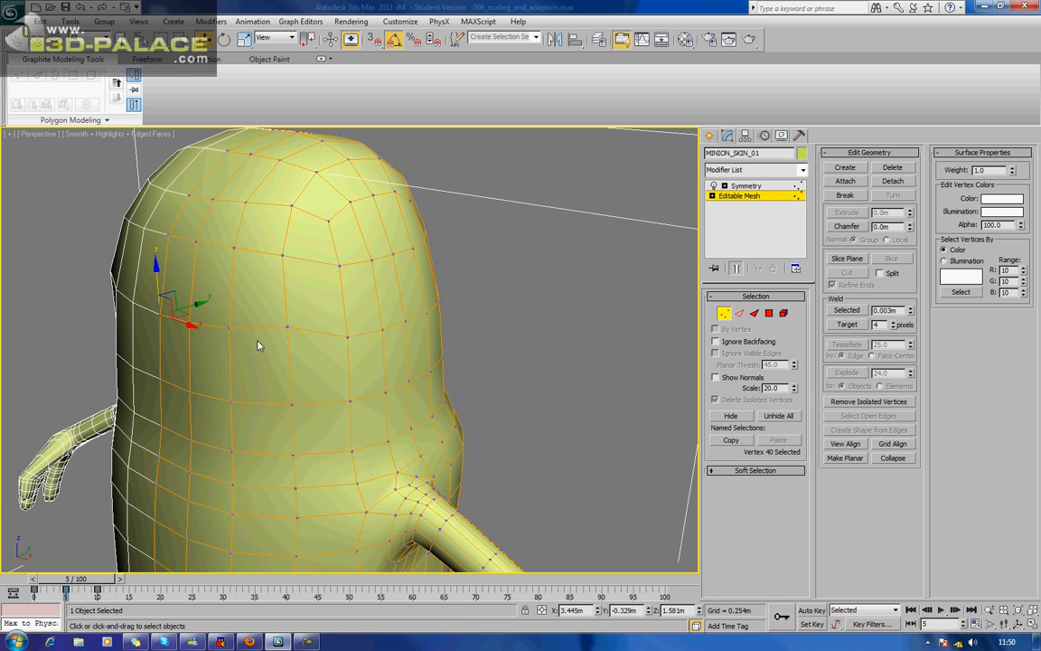
Raise the front vertices of the next row down, working from the side of the face to the centre line.
middle_click_drag(257, 345, 300, 339, "alt")
left_click(339, 390)
left_click_drag(338, 350, 339, 328)
left_click(273, 394)
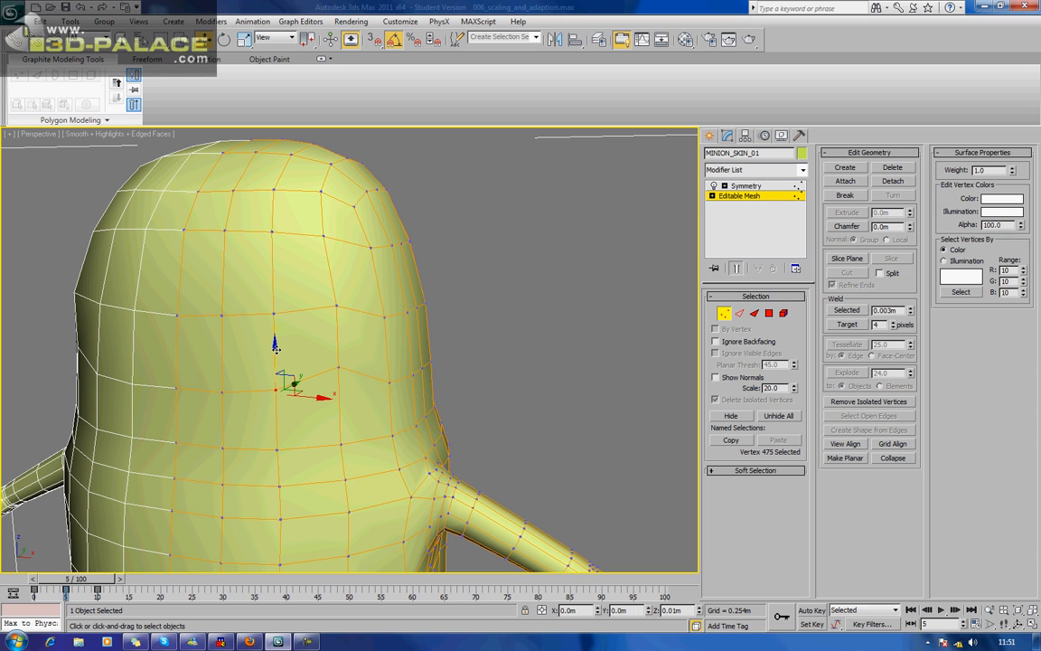
left_click(222, 390)
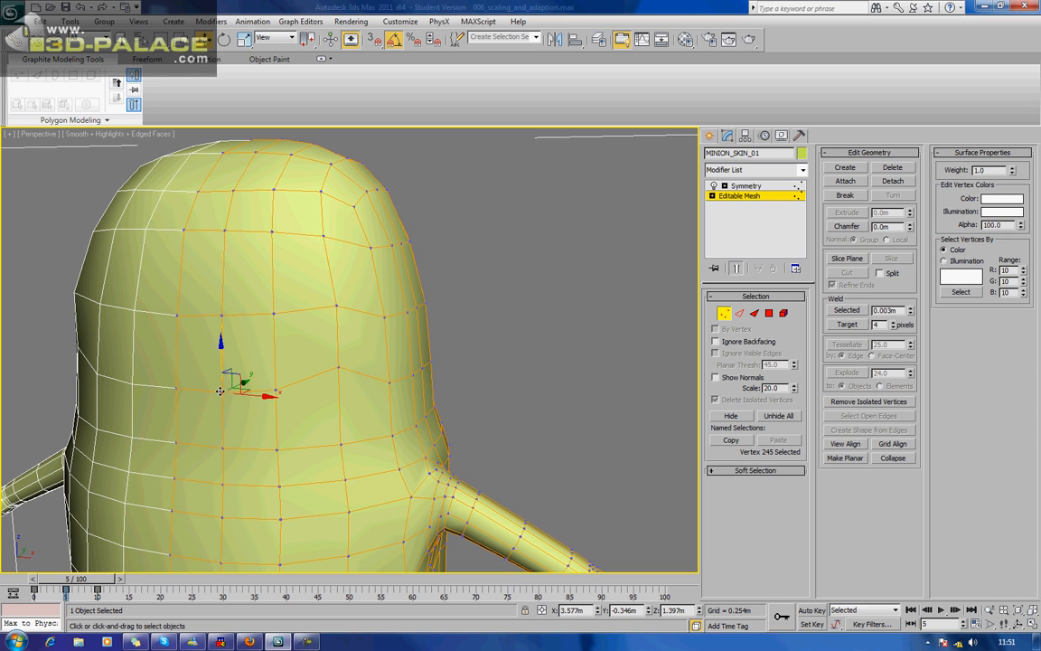
left_click(177, 388)
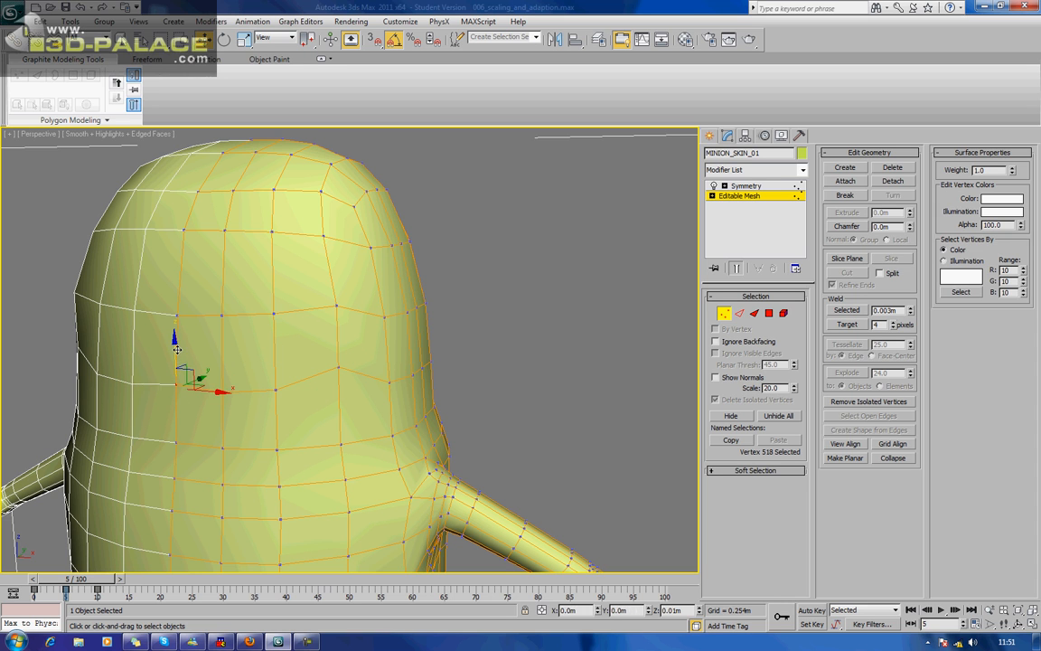
middle_click_drag(180, 348, 296, 358, "alt")
Raise the two upper-forehead vertices beside the centre line further to arch that edge row.
scroll(256, 379, "down", 4)
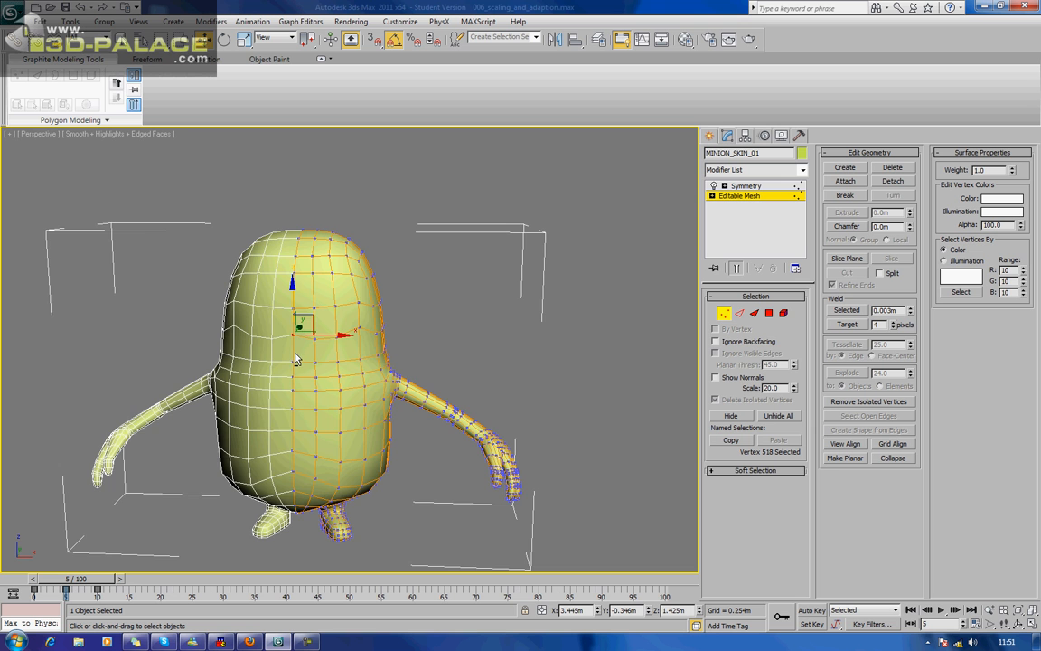
scroll(280, 362, "up", 6)
middle_click_drag(304, 363, 303, 329, "alt")
left_click(295, 314)
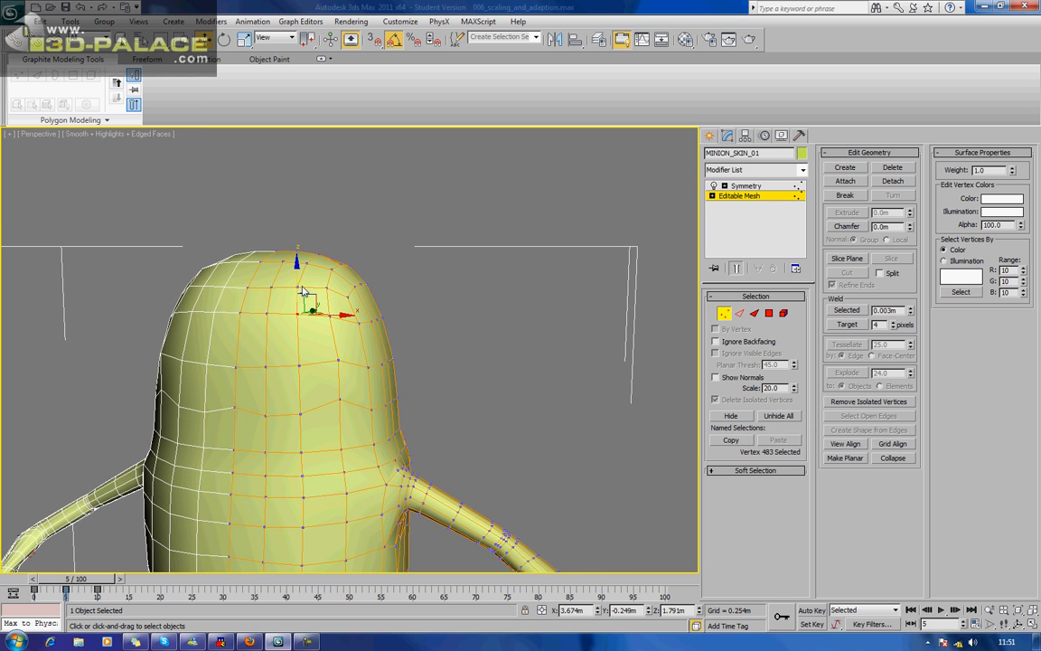
left_click_drag(294, 272, 294, 265)
left_click(267, 311)
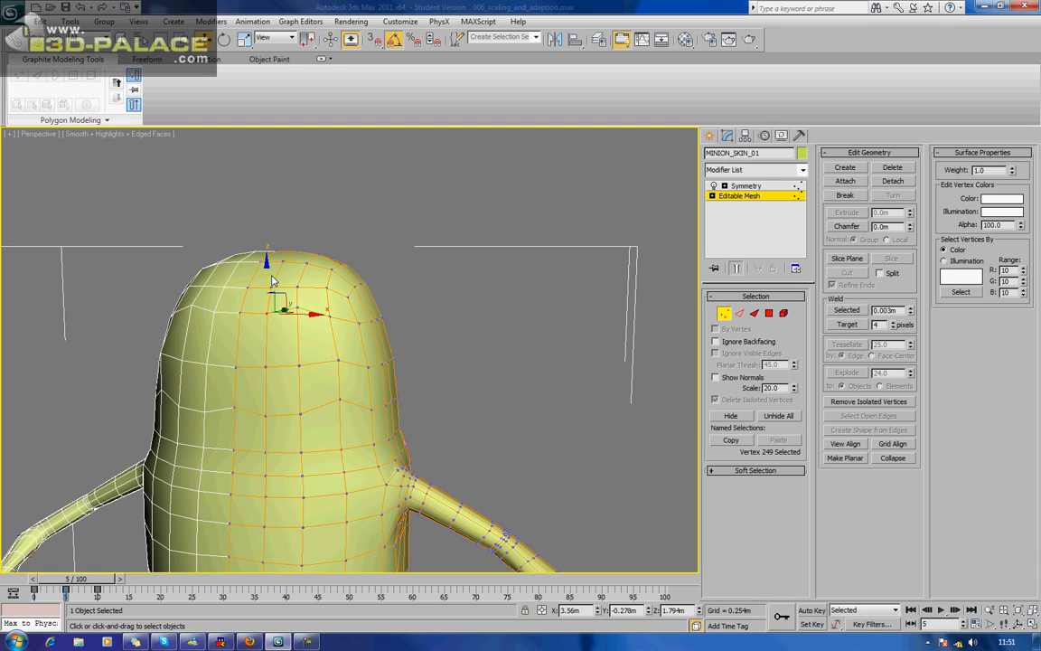
left_click_drag(267, 272, 266, 259)
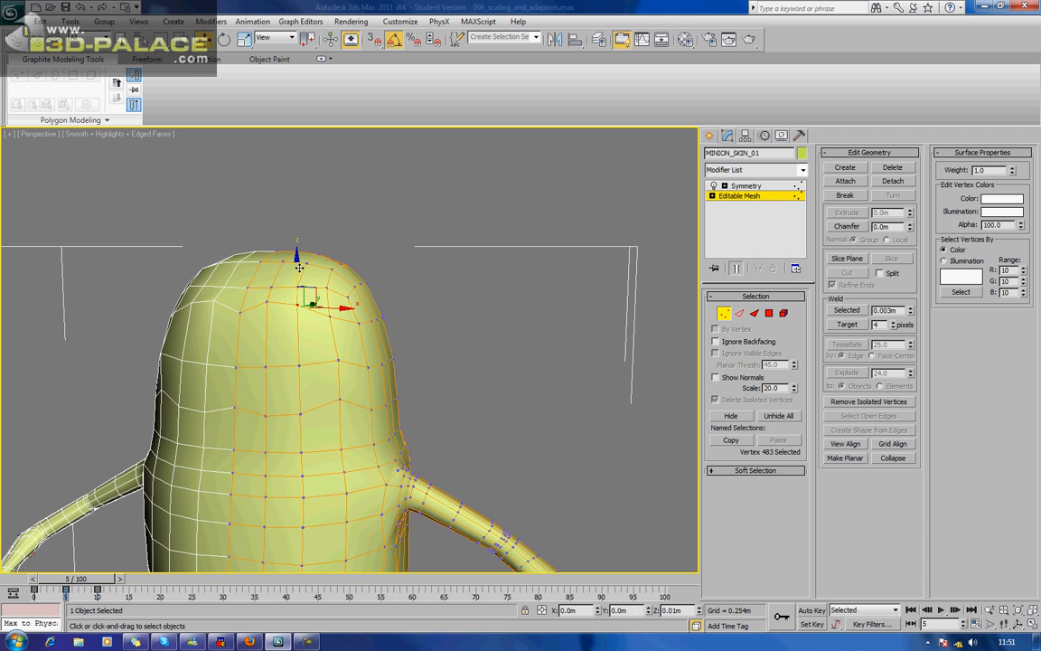
left_click(299, 281)
middle_click_drag(255, 421, 316, 422, "alt")
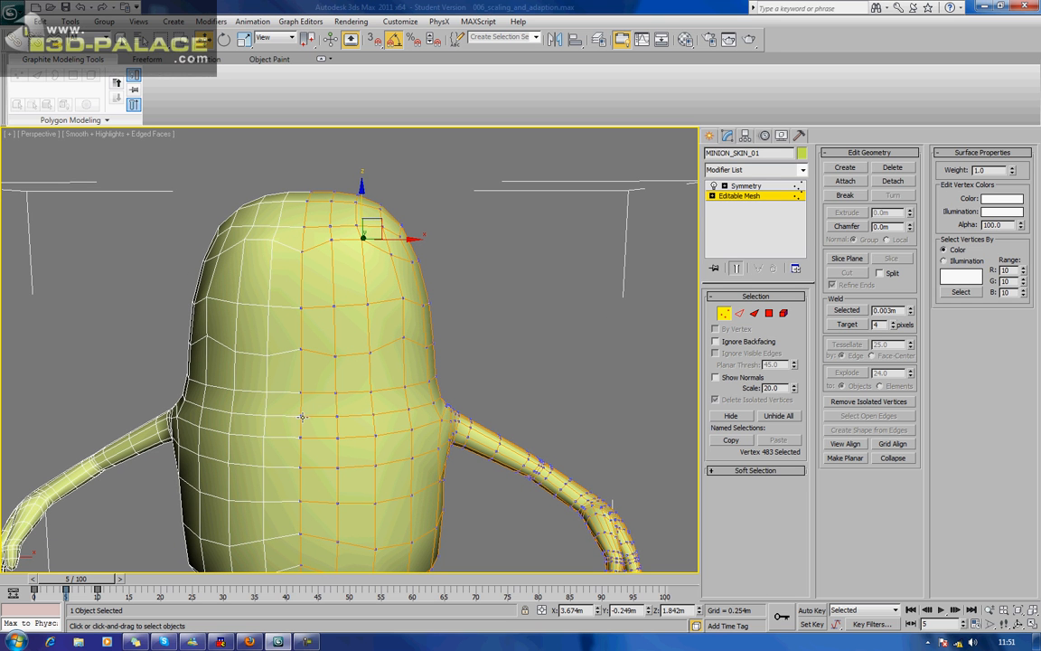
Lower the front vertices around arm height, from the centre line outward to the third column.
left_click(304, 415)
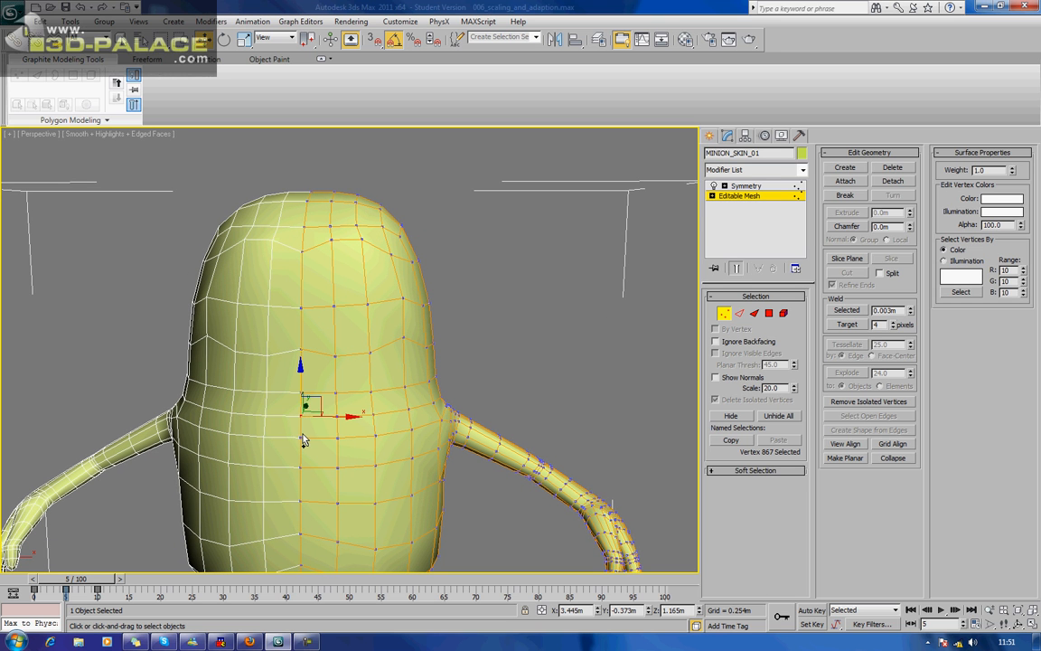
left_click_drag(300, 397, 326, 418)
left_click(336, 416)
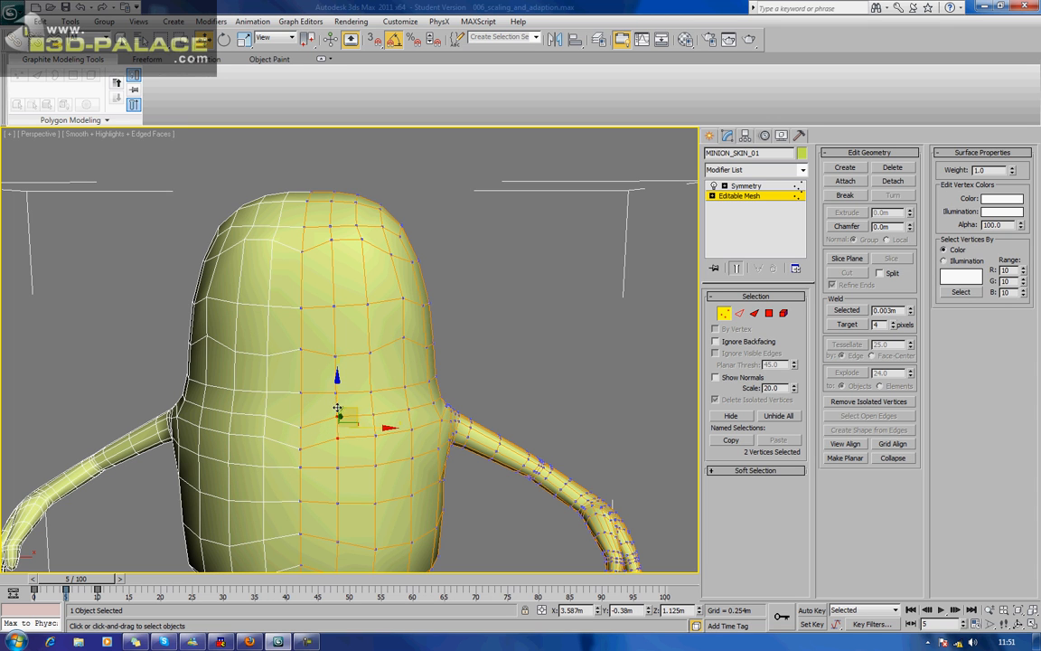
left_click_drag(336, 398, 344, 416)
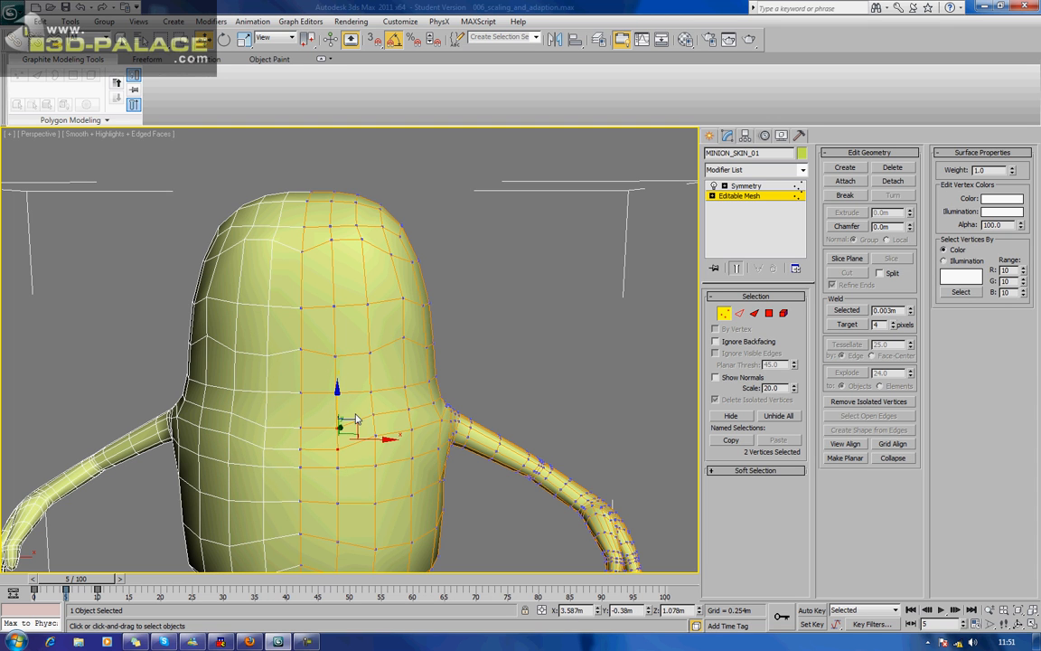
left_click(374, 411)
left_click(380, 423)
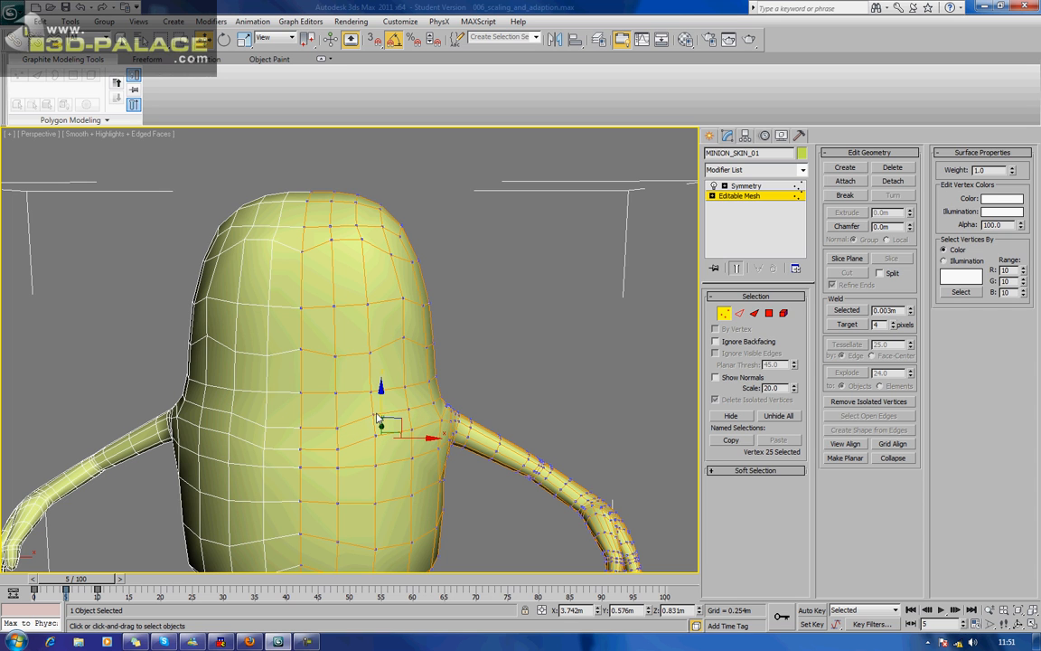
left_click_drag(384, 402, 383, 411)
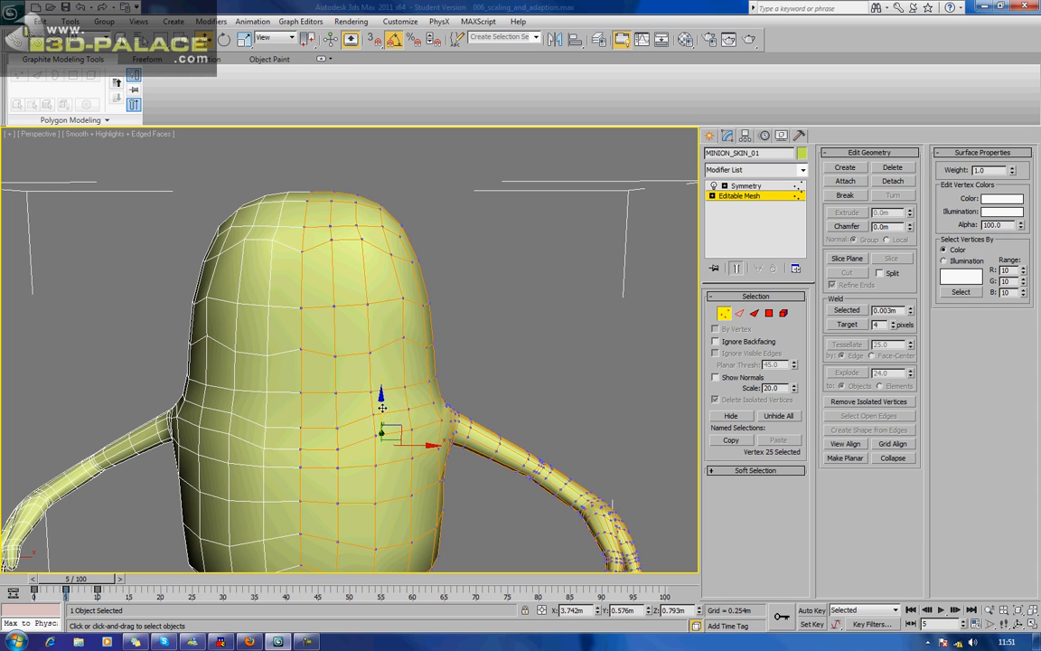
left_click(375, 416)
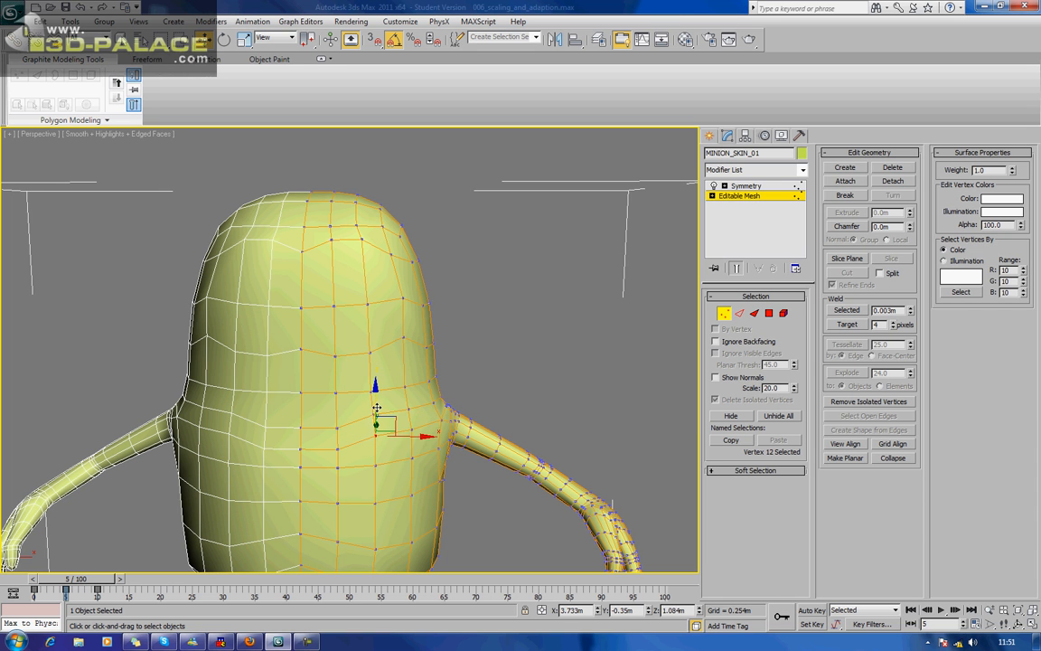
left_click_drag(378, 413, 378, 414)
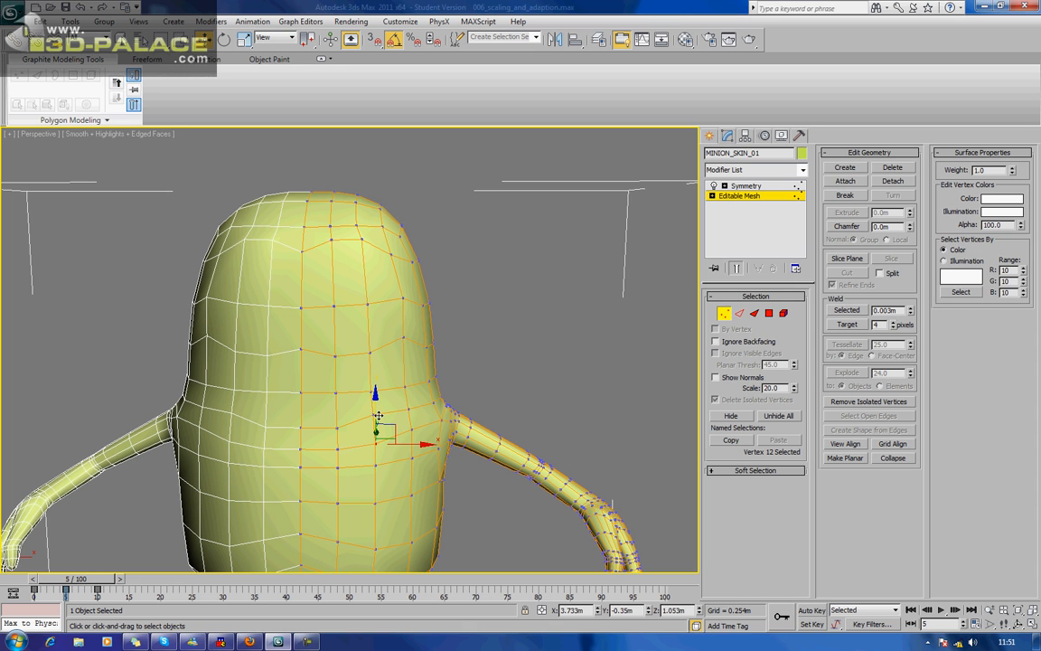
left_click(373, 398)
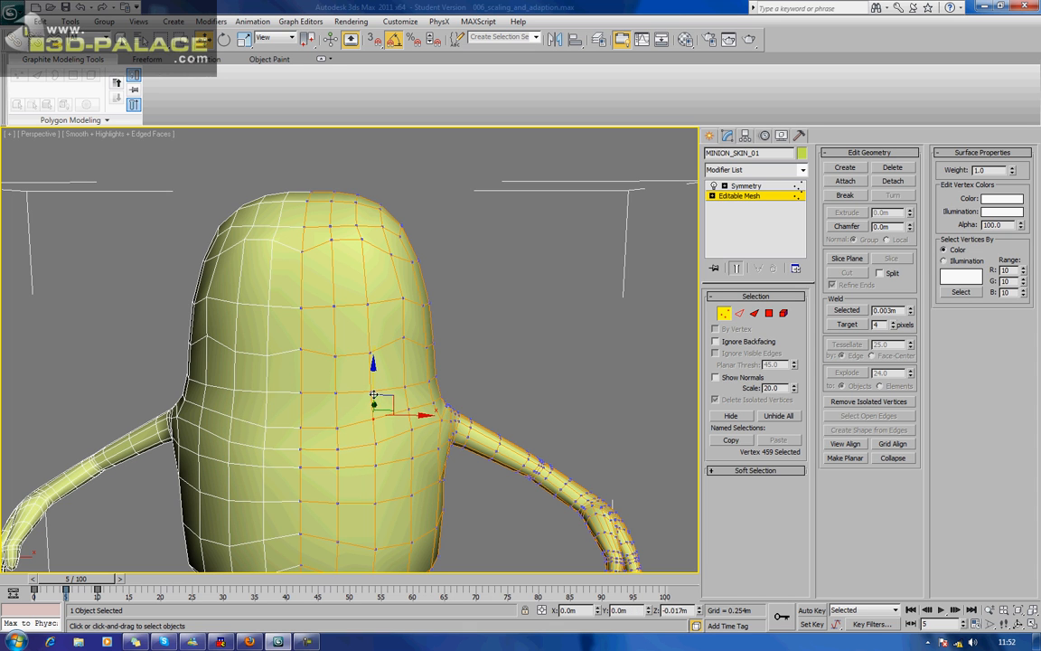
Lower two neighbouring vertices in the front row just above the arms.
scroll(366, 379, "down", 4)
middle_click_drag(366, 379, 406, 401, "alt")
scroll(402, 403, "up", 3)
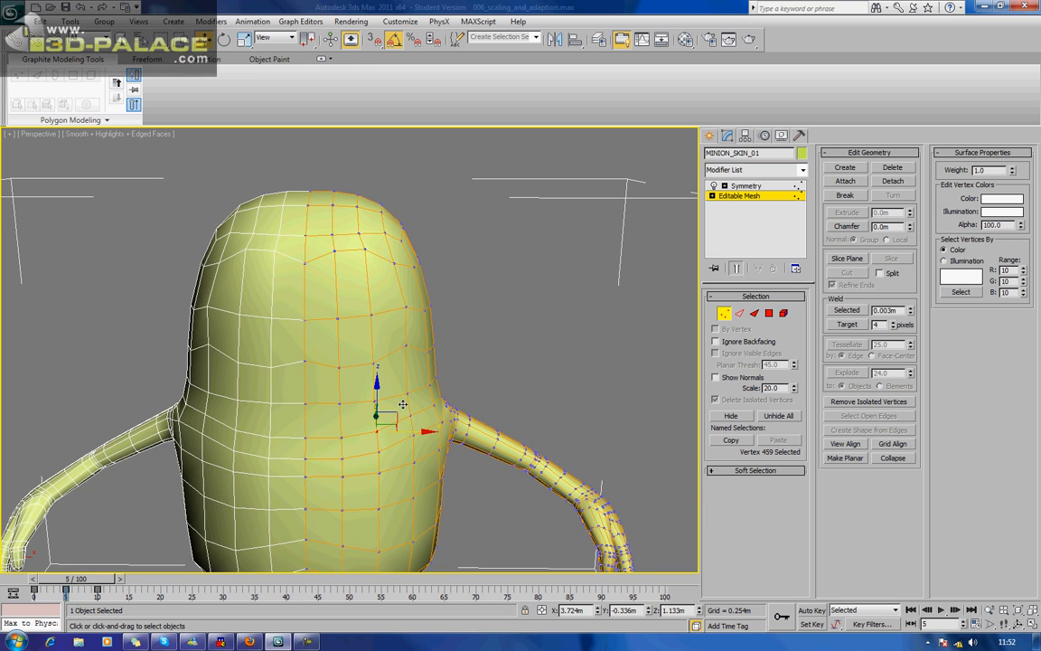
middle_click_drag(337, 425, 370, 363, "alt")
left_click(376, 351)
left_click_drag(378, 330, 381, 339)
left_click(403, 349)
left_click_drag(404, 335, 405, 342)
middle_click_drag(416, 347, 219, 355, "alt")
Lower the vertex pairs at arm height on the centre line and the two columns beside it.
scroll(335, 346, "up", 3)
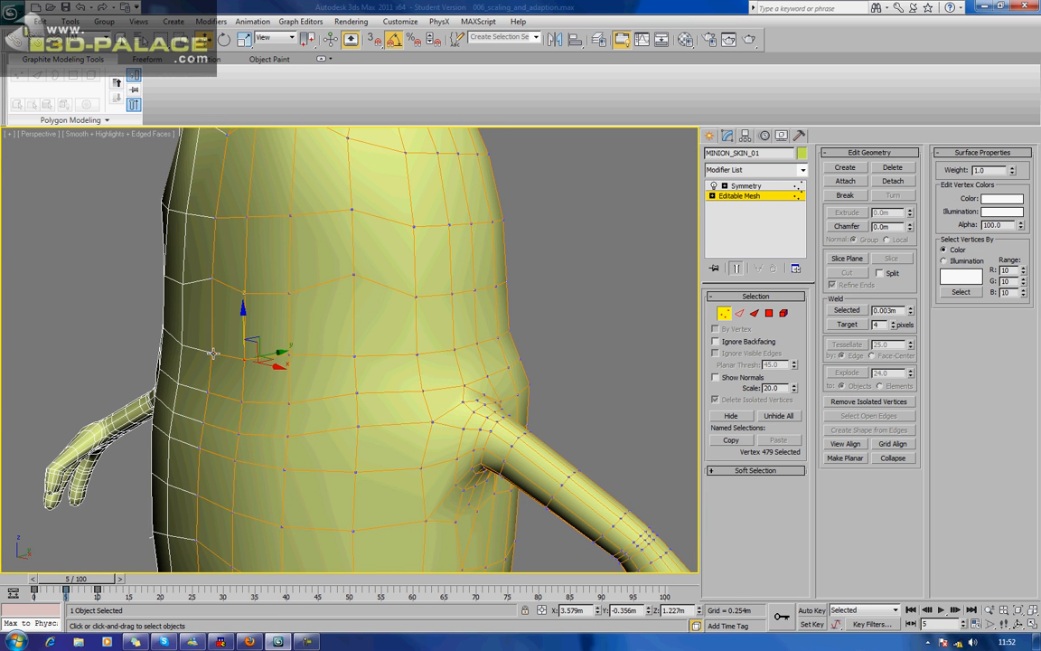
left_click(202, 421)
left_click(200, 447, "ctrl")
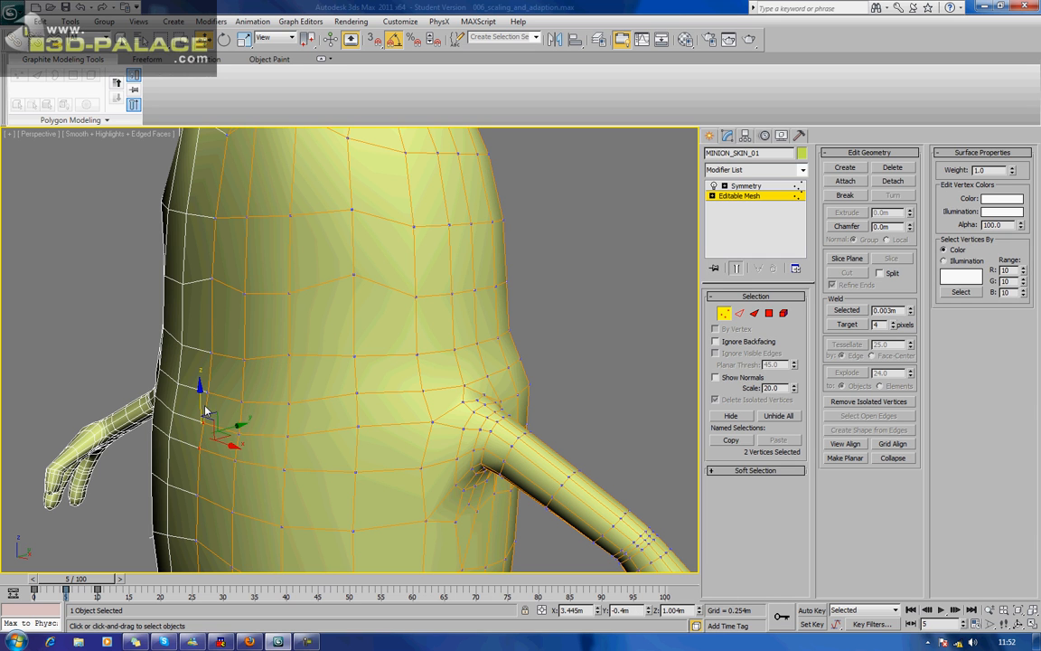
left_click_drag(202, 399, 202, 411)
left_click(238, 434)
left_click(232, 458, "ctrl")
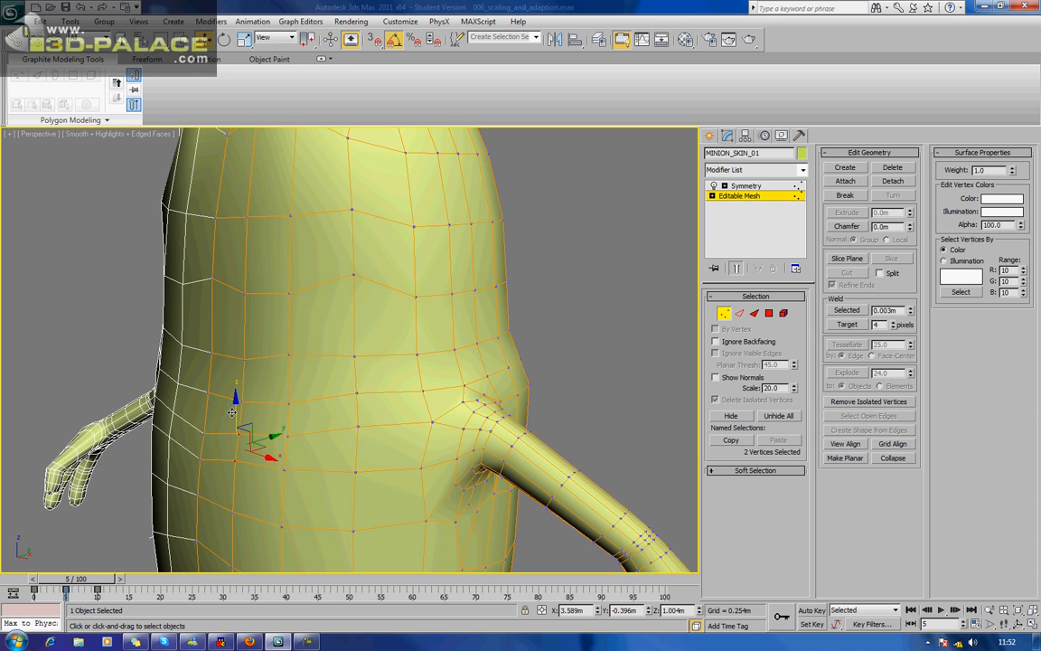
left_click_drag(232, 412, 234, 421)
left_click(286, 436)
left_click(283, 468, "ctrl")
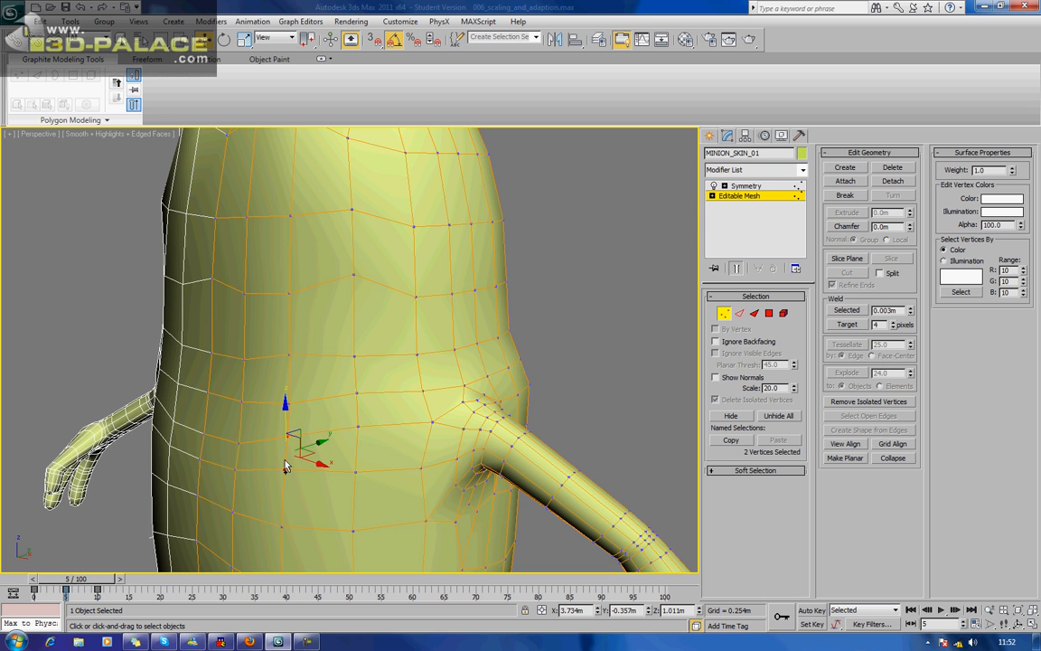
left_click_drag(286, 412, 287, 422)
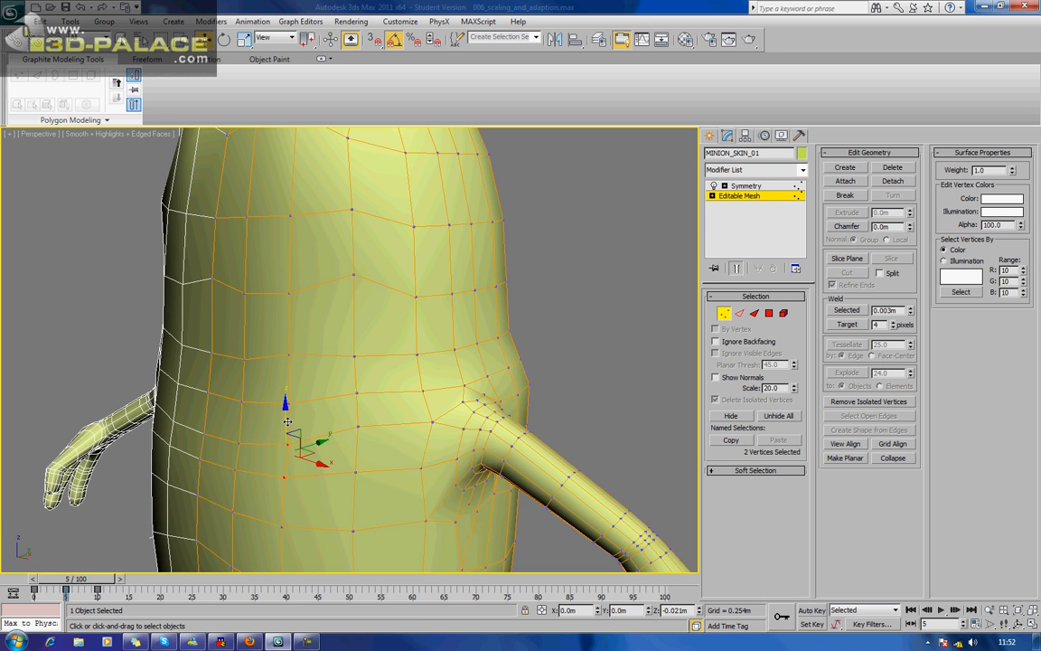
Move the vertex on the side of the head slightly outward and back to even out the curved edge row.
middle_click_drag(323, 437, 374, 425, "alt")
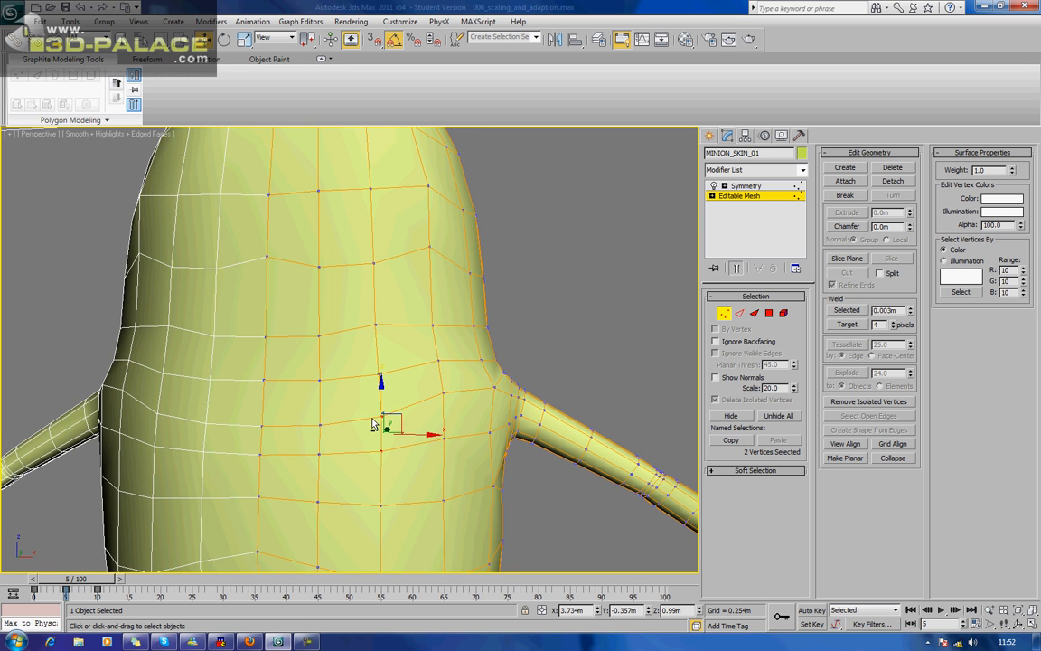
scroll(309, 365, "down", 8)
middle_click_drag(285, 336, 286, 360, "alt")
left_click(300, 340)
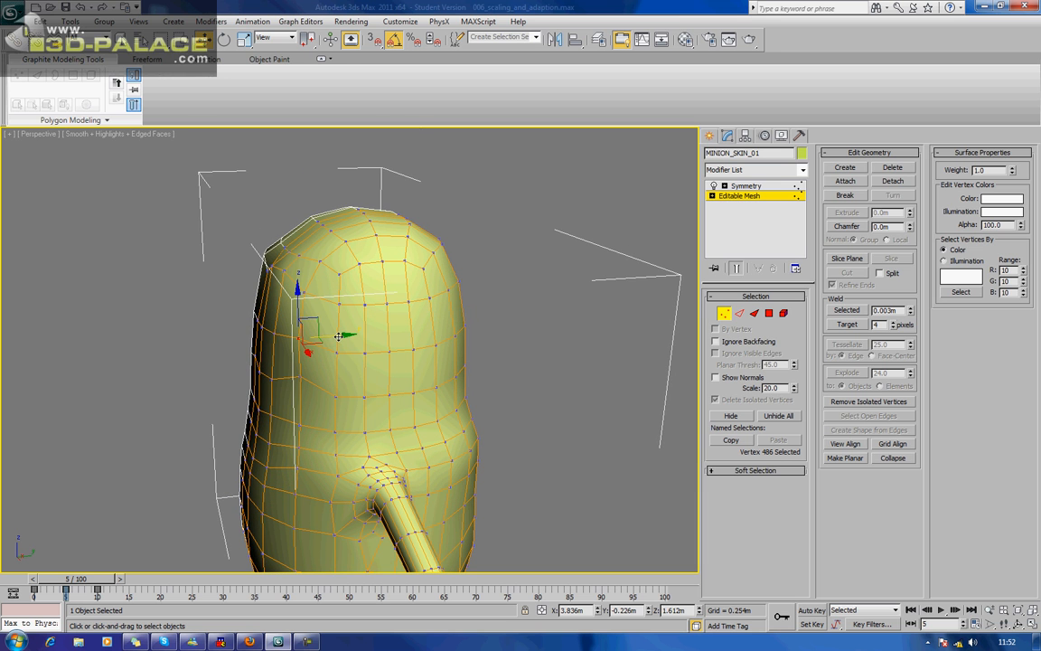
middle_click_drag(339, 336, 428, 357, "alt")
left_click_drag(403, 348, 407, 349)
mouse_move(400, 379)
middle_mouse_down("alt")
mouse_move(434, 371)
mouse_move(414, 376)
middle_mouse_up("alt")
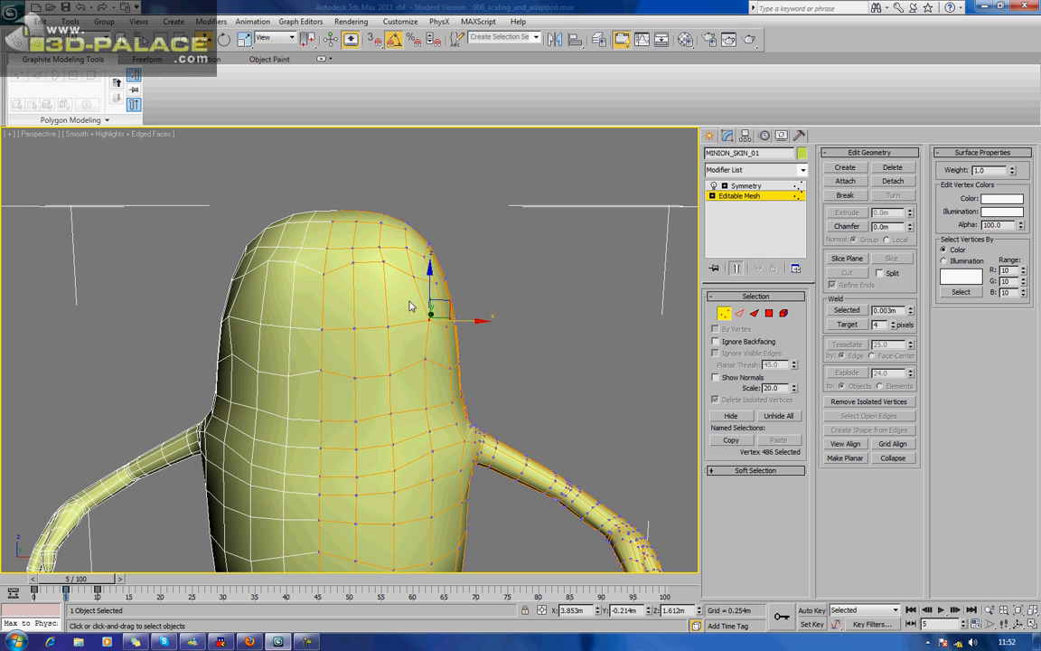
middle_click_drag(393, 315, 355, 334, "alt")
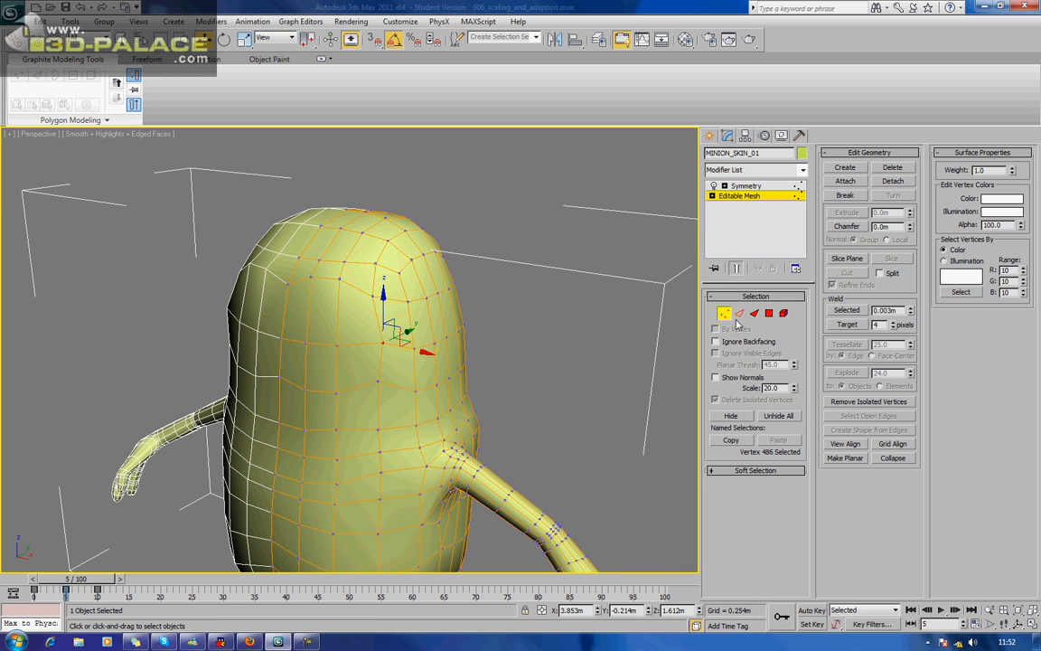
Finish vertex editing and create a cylinder in front of the minion's feet, about 0.212 m in radius and 0.143 m high.
left_click(728, 315)
middle_click_drag(558, 401, 590, 346)
scroll(590, 346, "down", 6)
middle_click_drag(516, 405, 560, 366)
middle_click_drag(508, 327, 503, 339, "alt")
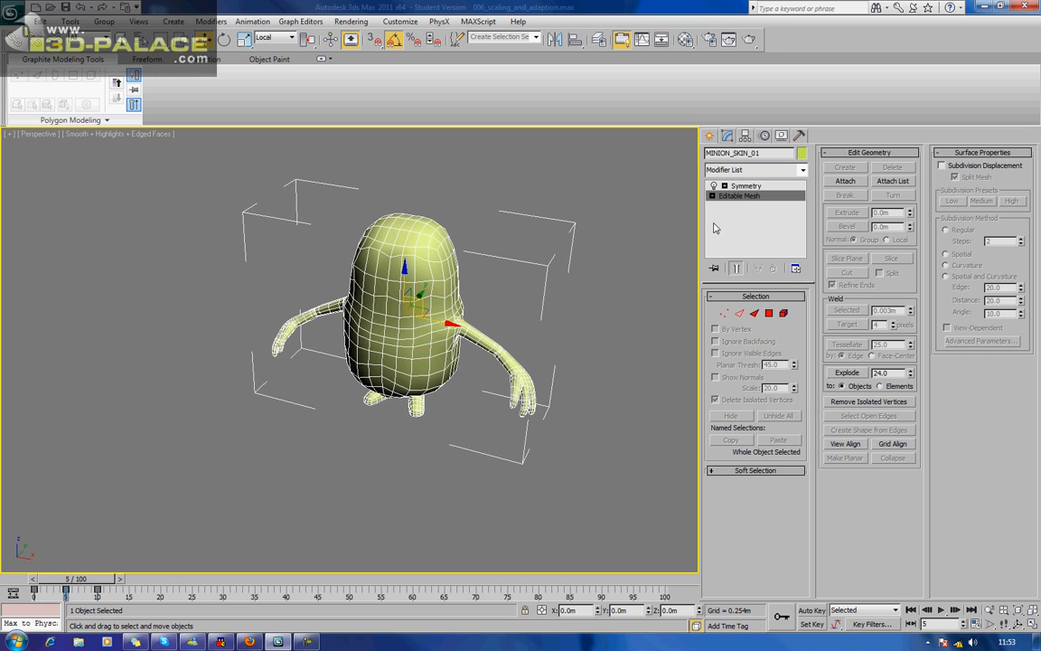
left_click(708, 137)
left_click(730, 241)
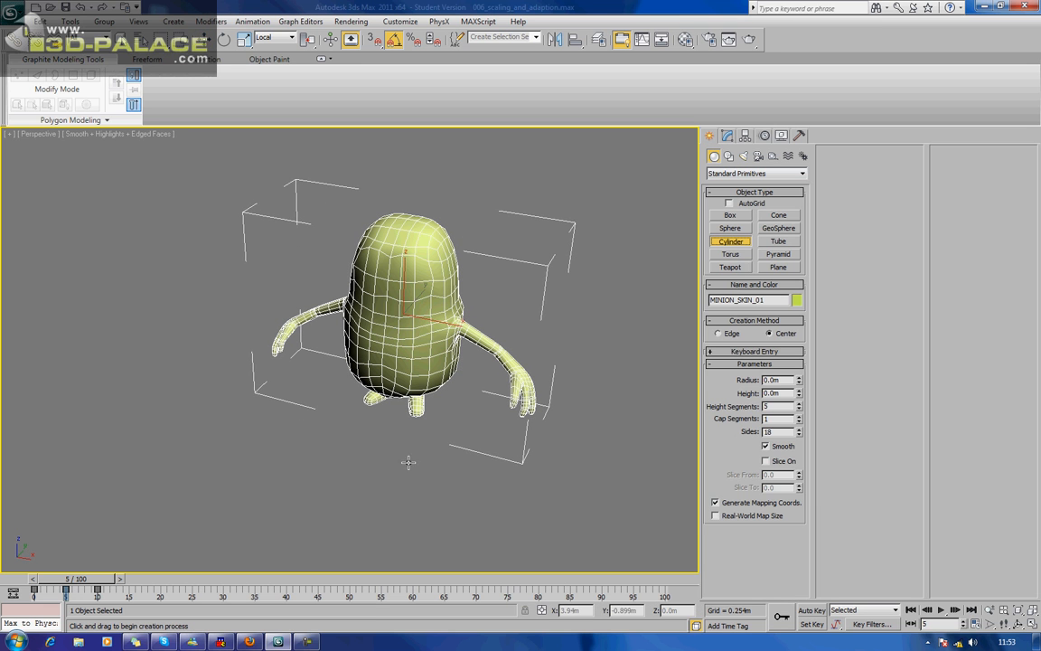
left_click_drag(385, 470, 385, 483)
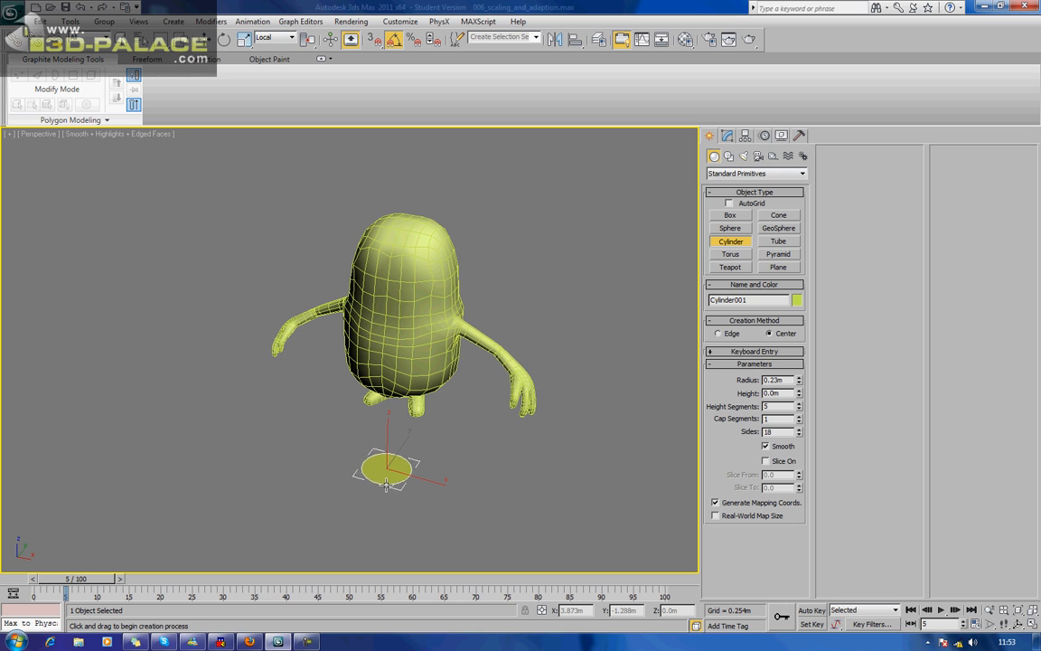
left_click(387, 471)
right_click(390, 469)
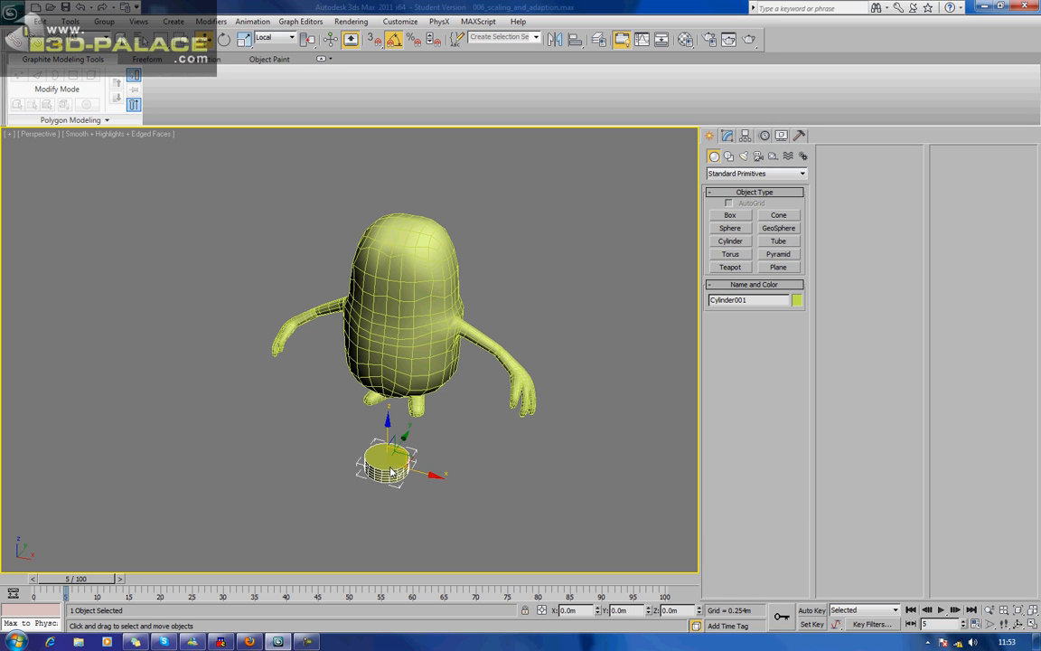
Set the new cylinder's height segments to 1.
left_click(728, 136)
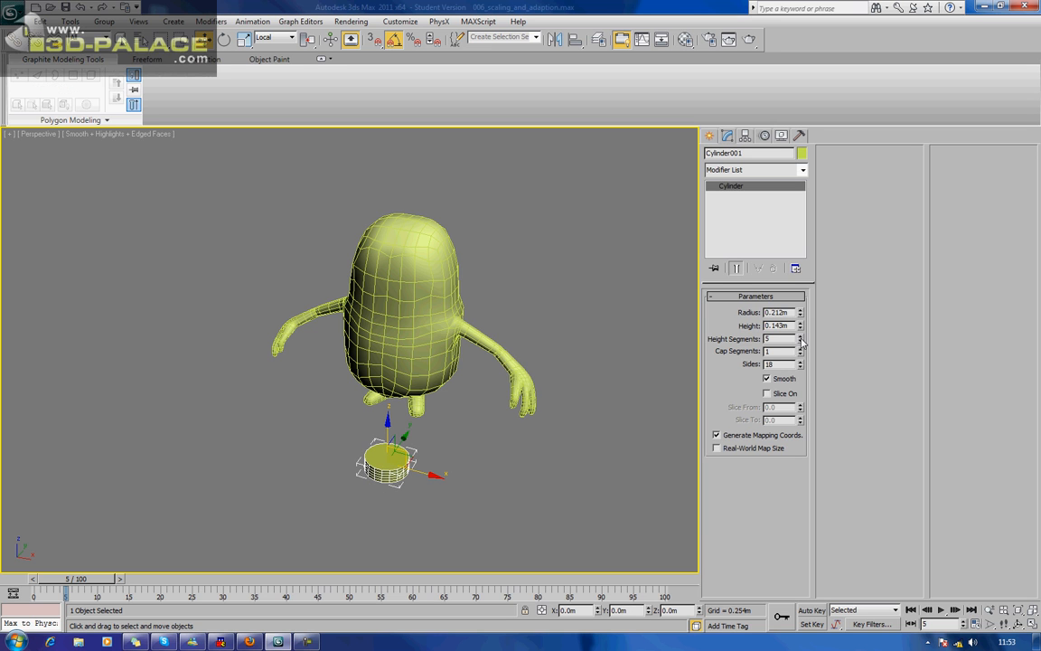
left_click_drag(800, 342, 797, 390)
middle_click_drag(664, 383, 603, 390, "alt")
Rotate the cylinder upright with angle snapping so its flat cap faces forward like a goggle lens.
key("e")
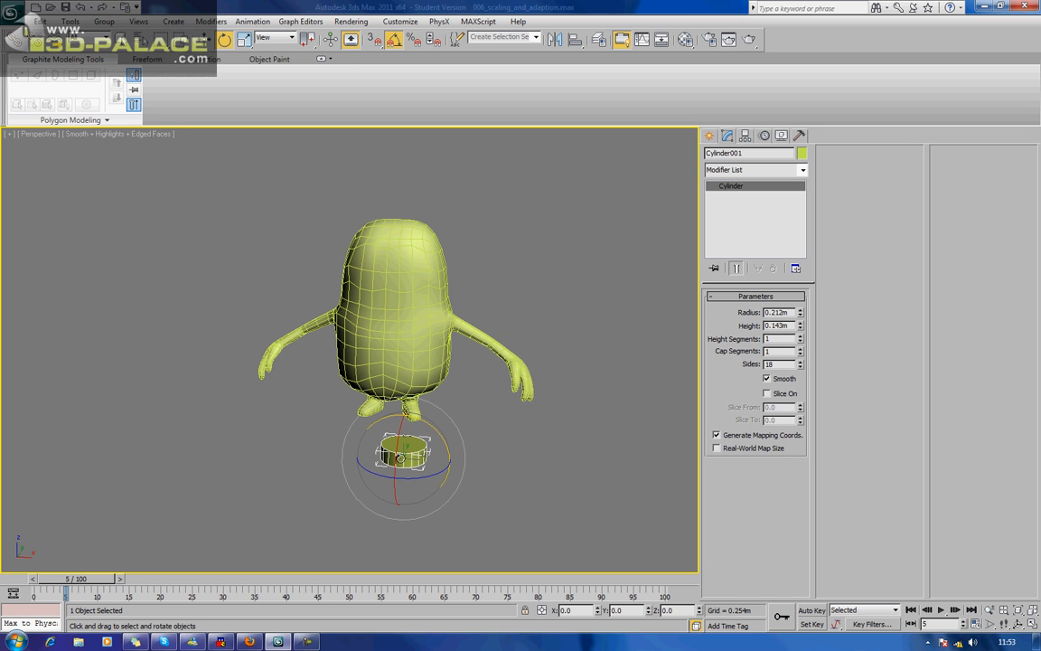
left_click_drag(400, 457, 416, 410)
key("ctrl+z")
key("a")
left_click_drag(394, 465, 413, 412)
key("ctrl+z")
key("a")
left_click_drag(398, 453, 418, 395)
middle_click_drag(436, 435, 398, 442, "alt")
Move the upright cylinder up to the front of the minion's head, over its left eye area.
key("w")
scroll(397, 466, "up", 4)
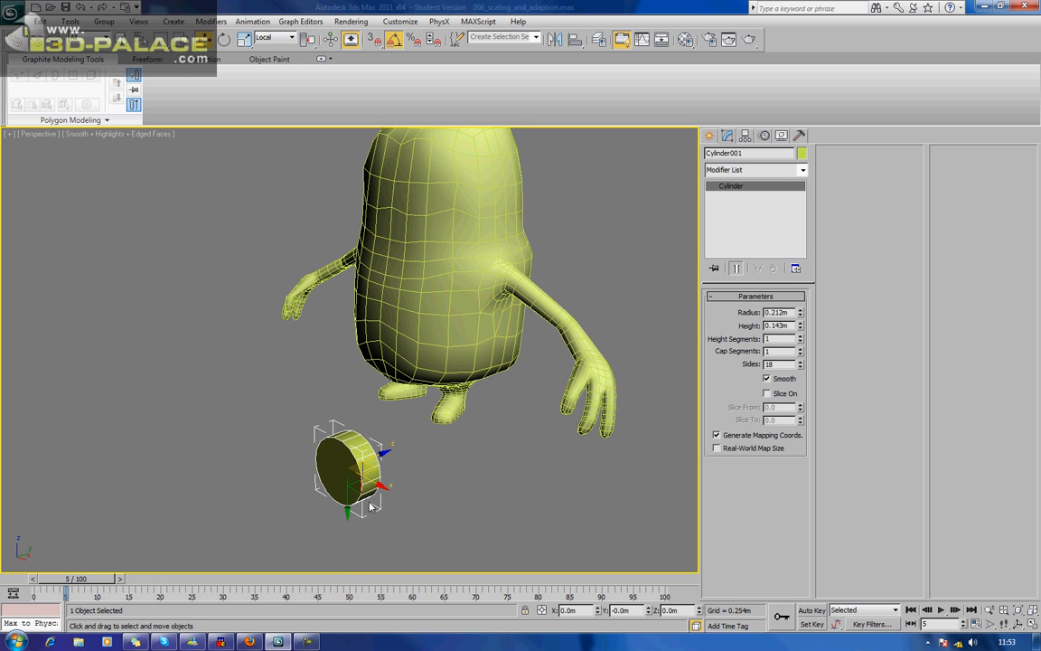
middle_click_drag(371, 511, 299, 446, "alt")
left_click_drag(310, 444, 418, 199)
middle_click_drag(418, 199, 497, 326, "alt")
Change the cylinder's object colour to crimson pink so it stands out from the body.
key("f")
key("z")
scroll(497, 326, "down", 4)
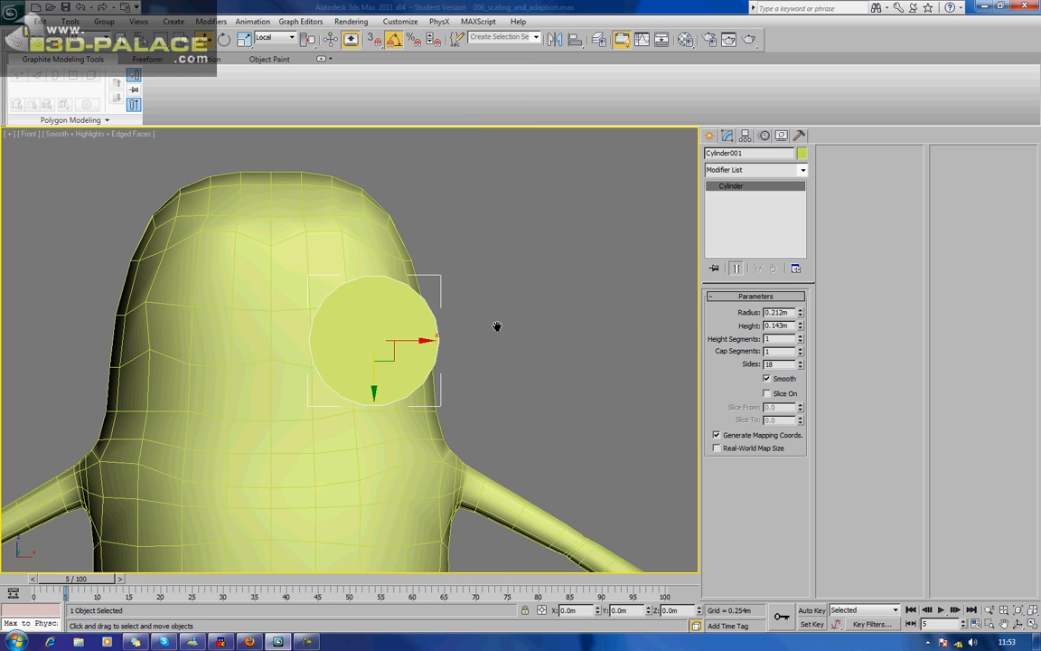
left_click(801, 154)
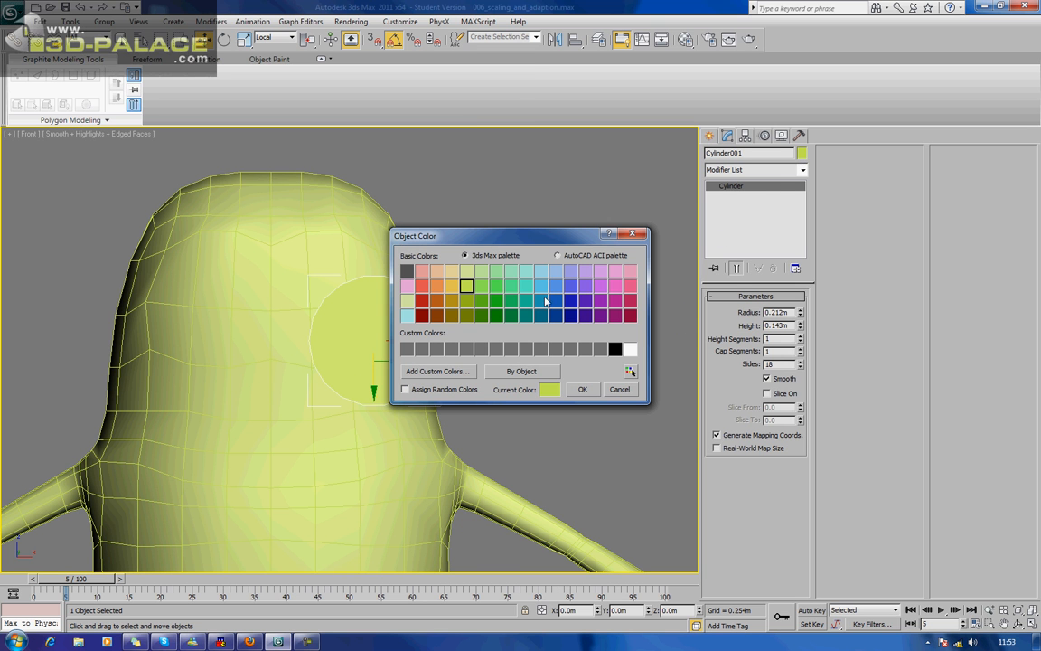
left_click(630, 300)
left_click(580, 389)
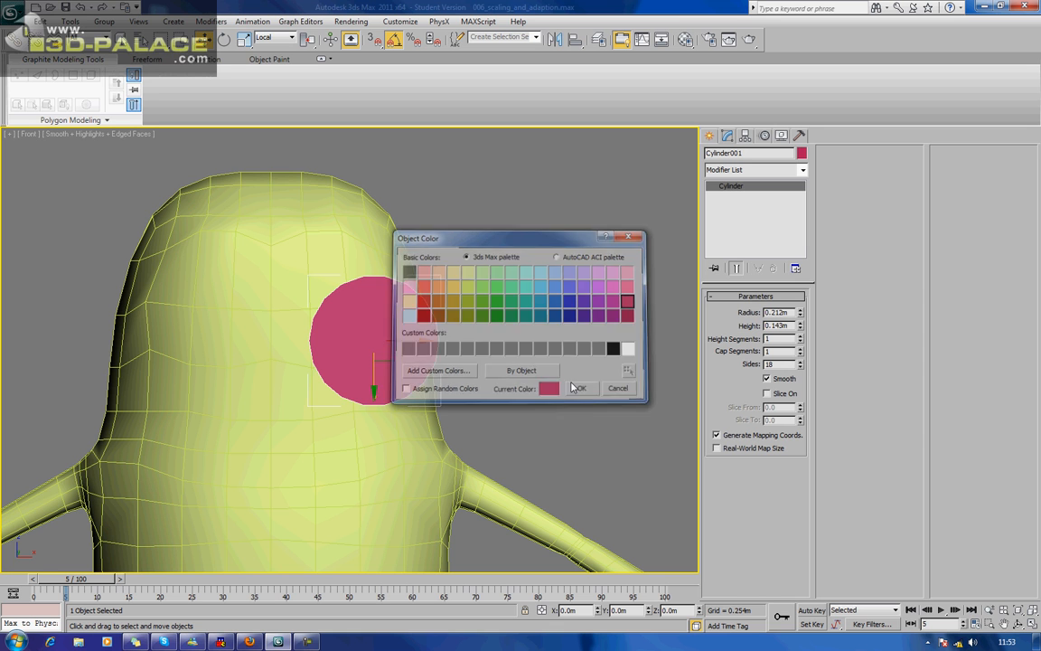
Move the cylinder up and toward the face's centre in the front view, and push it about 0.068 m back into the head.
middle_click_drag(451, 361, 493, 364)
left_click_drag(445, 359, 389, 328)
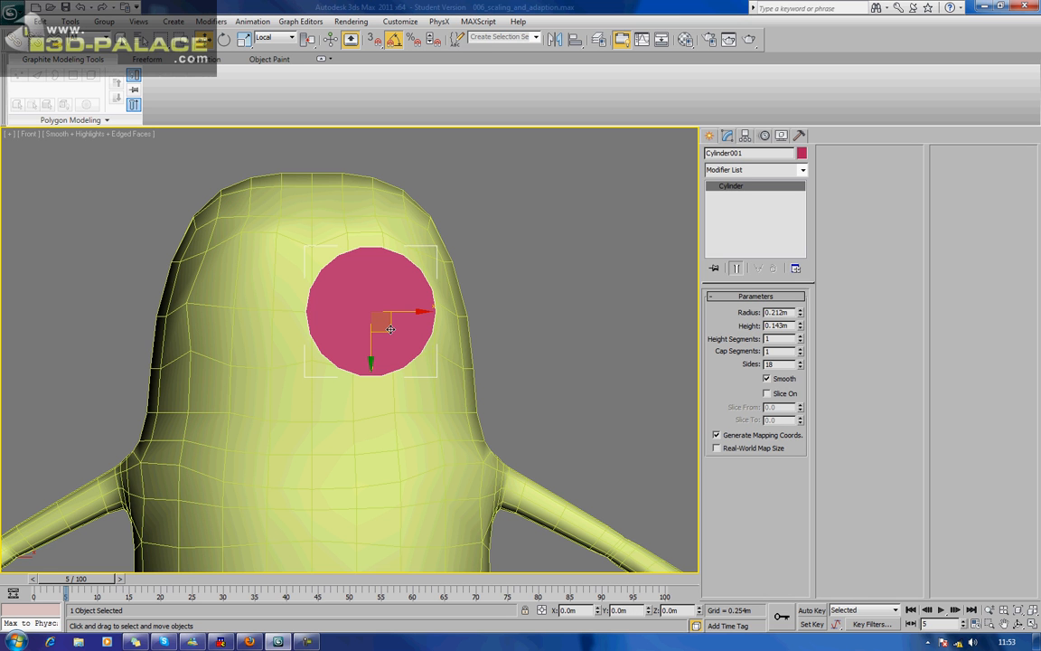
key("p")
key("z")
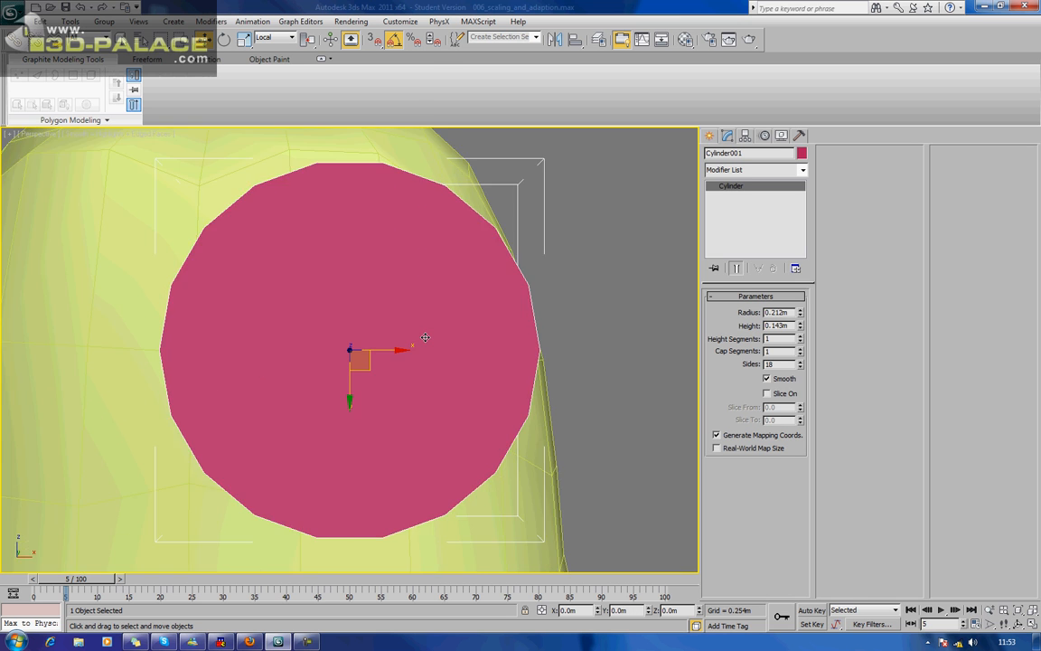
scroll(425, 338, "down", 4)
middle_click_drag(436, 347, 318, 354, "alt")
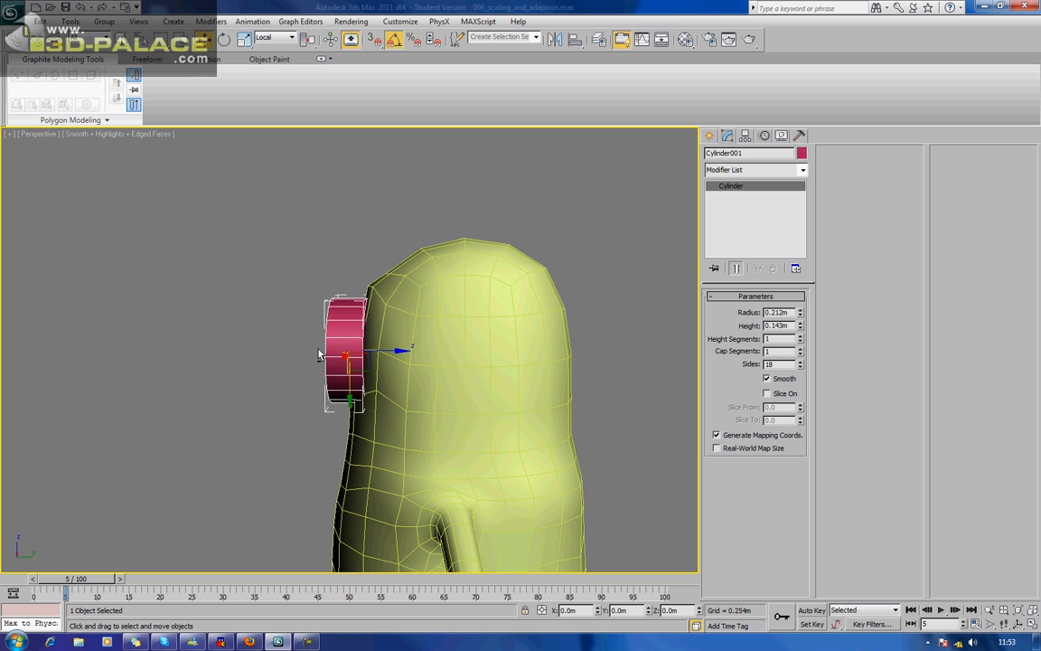
left_click_drag(379, 348, 396, 346)
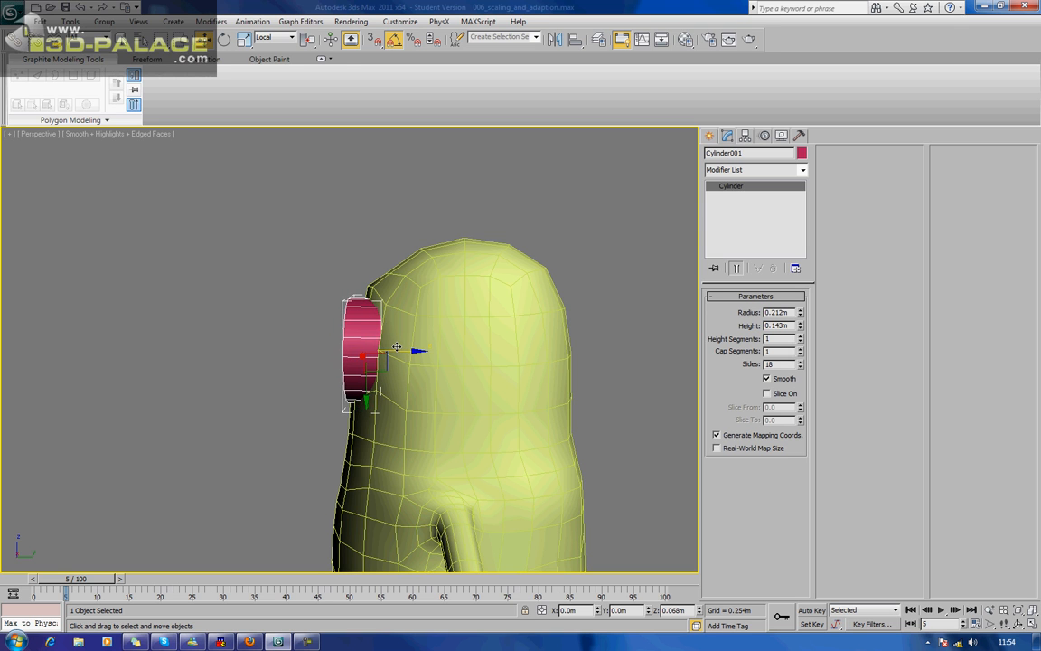
Shift the cylinder about 0.023 m along its X axis toward the centre line of the face.
middle_click_drag(415, 353, 509, 338, "alt")
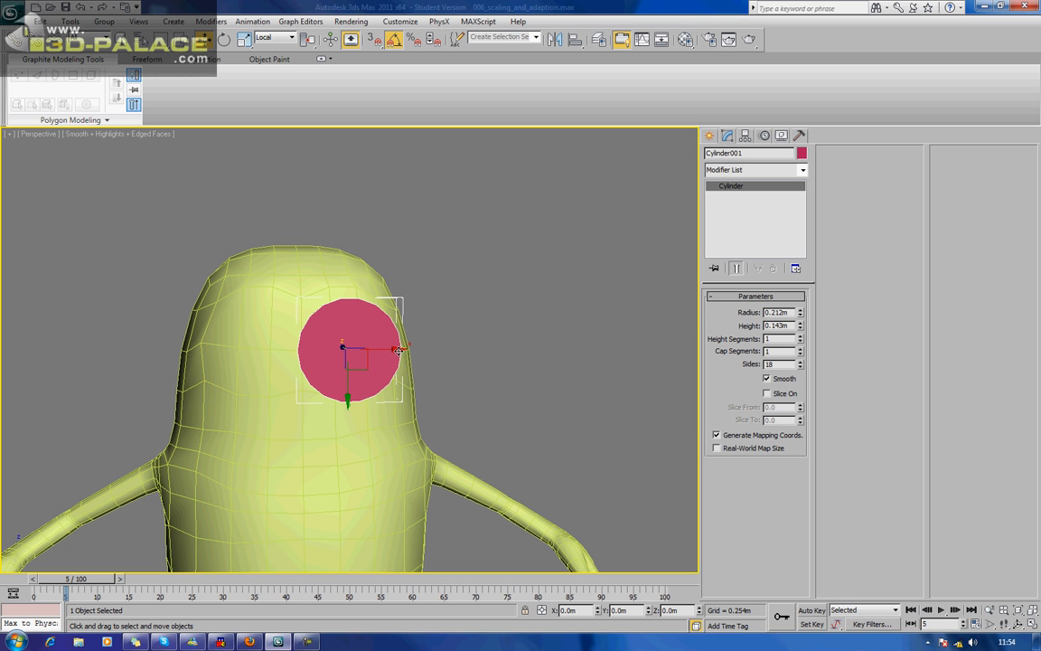
left_click_drag(398, 347, 391, 348)
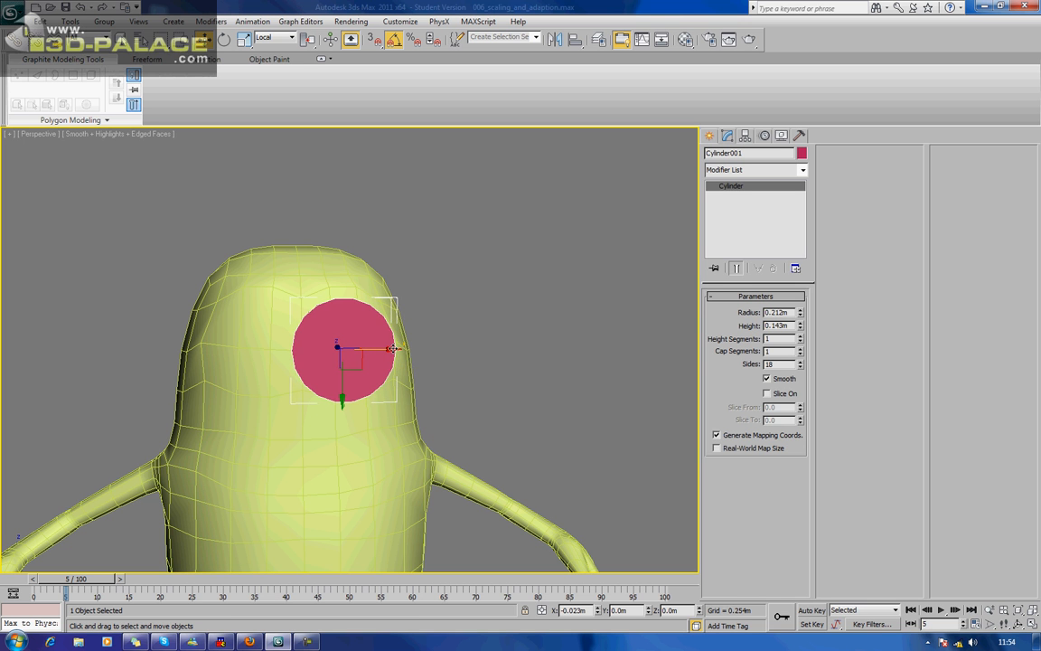
scroll(391, 348, "down", 3)
middle_click_drag(370, 337, 425, 378, "alt")
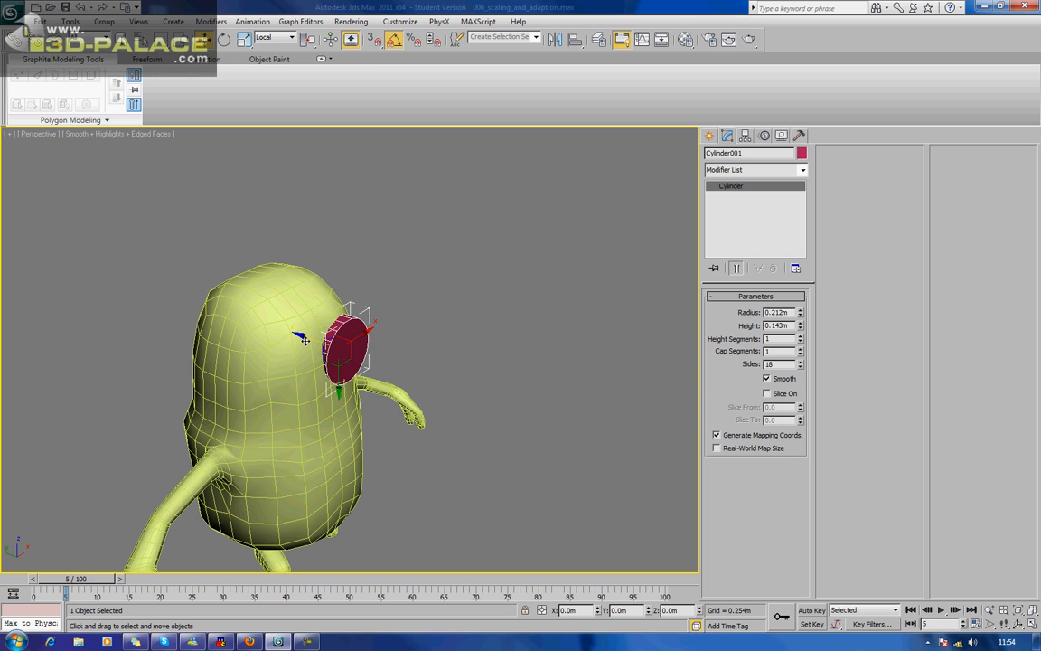
middle_click_drag(304, 338, 332, 360, "alt")
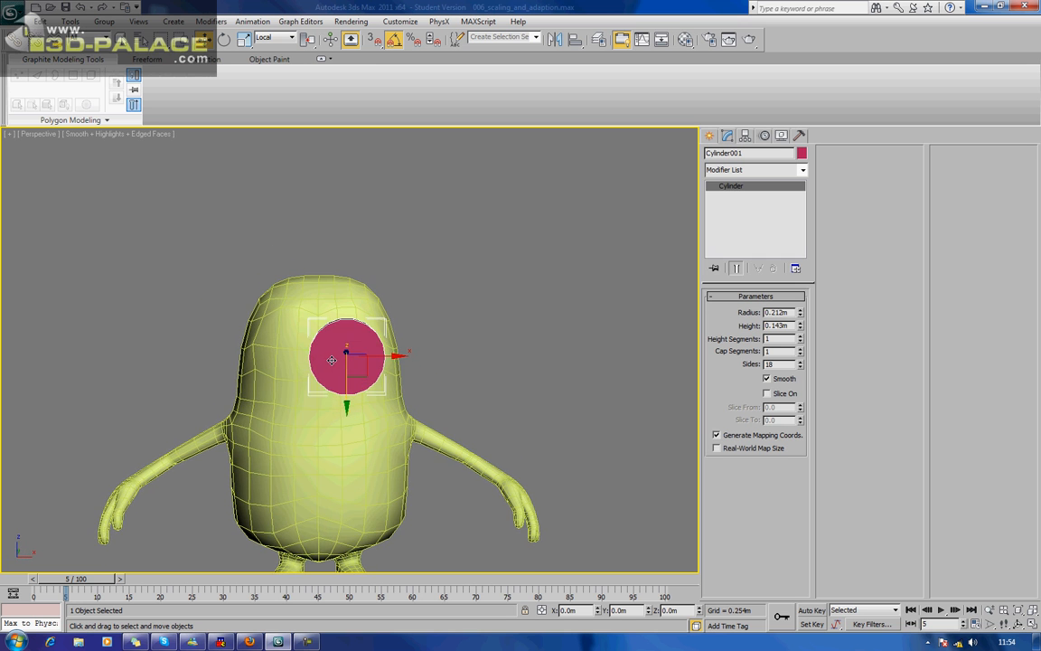
Clone the cylinder sideways in the front view as one Reference, placing the copy over the minion's right eye.
key("f")
key("z")
scroll(413, 369, "down", 5)
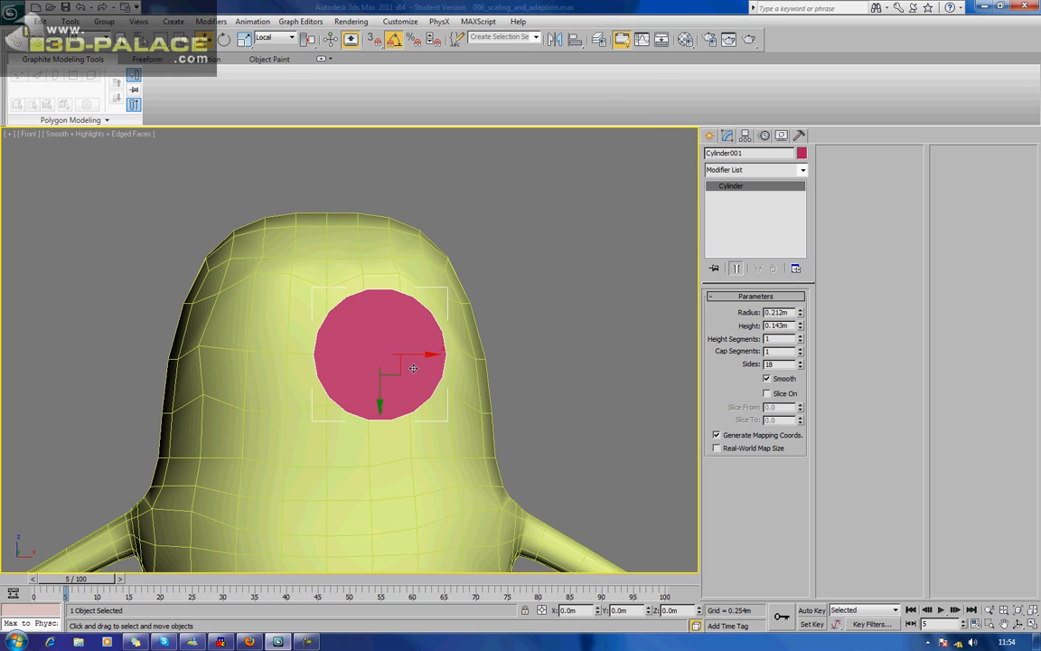
left_click_drag(428, 358, 315, 359, "shift")
left_click_drag(322, 366, 326, 372)
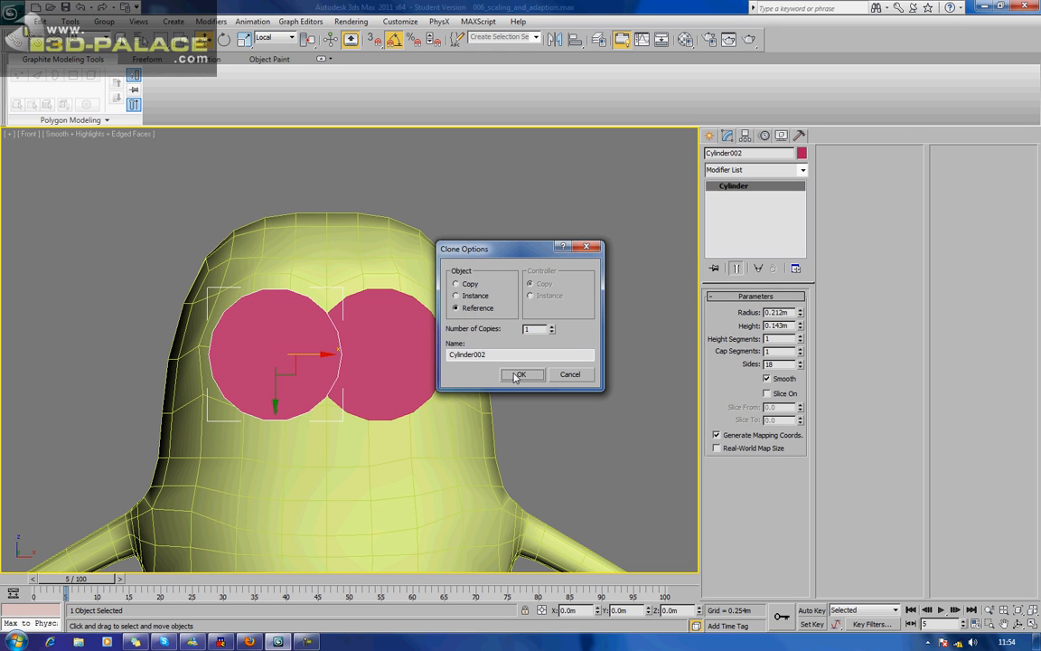
left_click(520, 374)
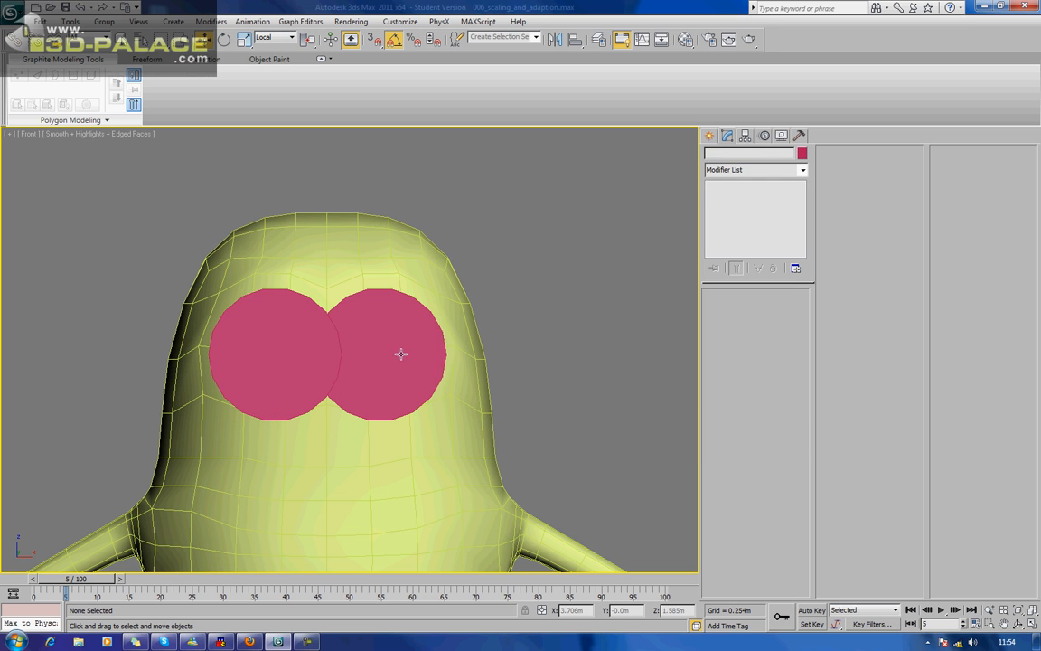
Convert the original cylinder over the minion's left eye to an Editable Poly.
left_click(374, 357)
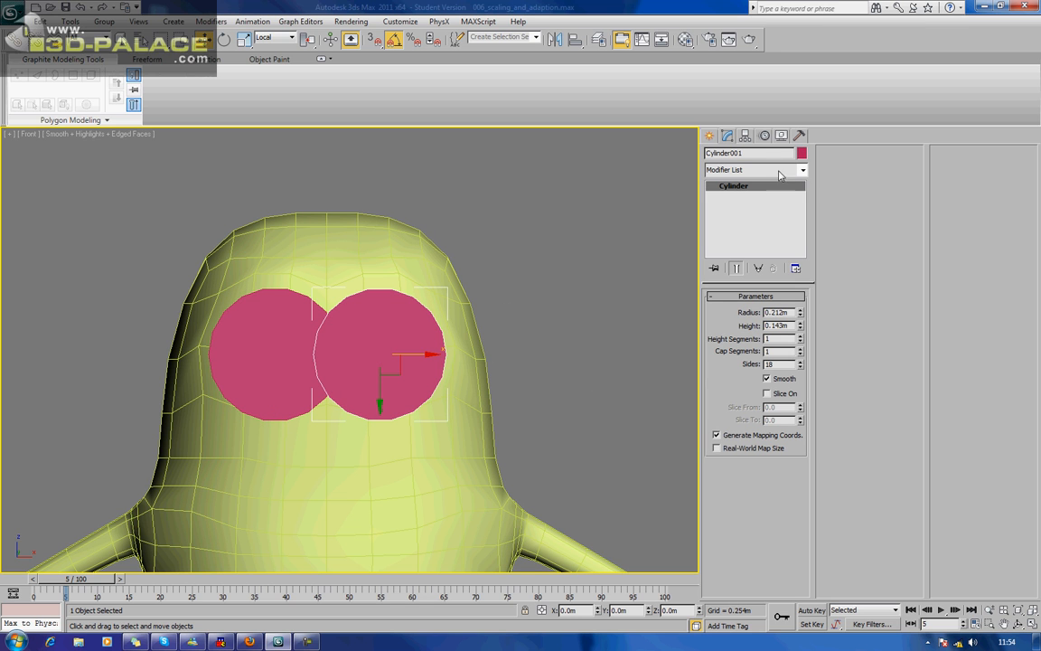
right_click(390, 352)
mouse_move(452, 455)
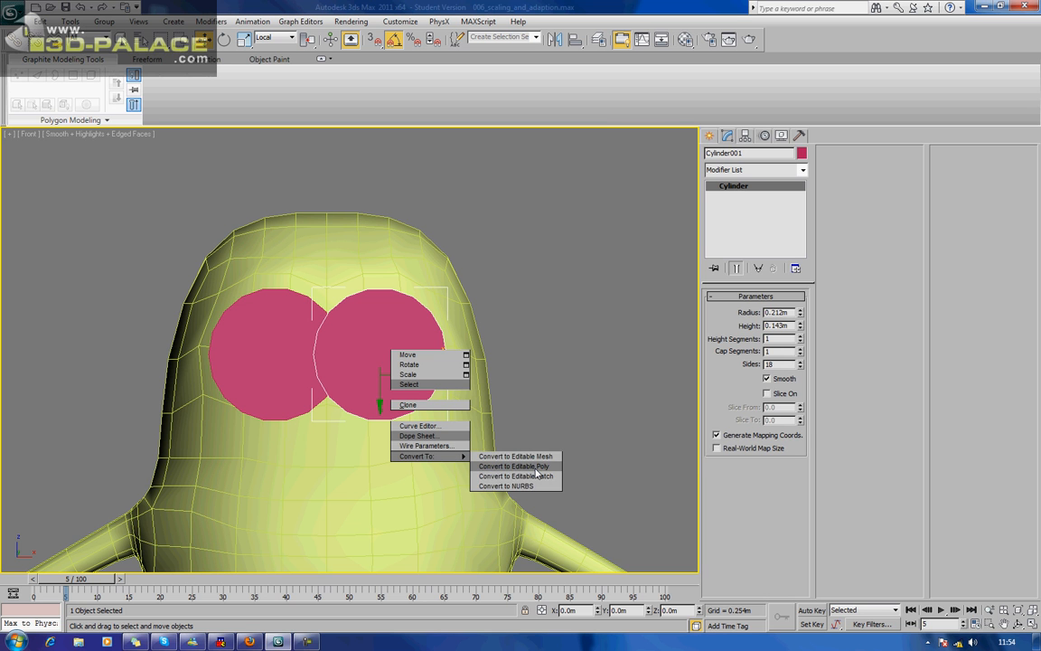
left_click(532, 466)
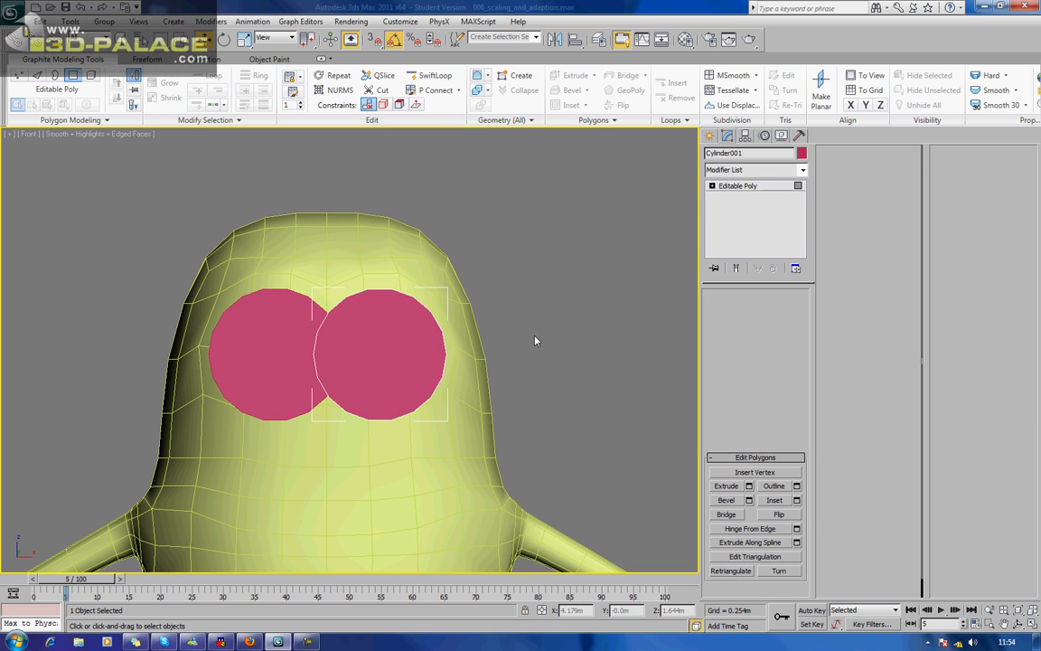
Inset the front cap polygon of the left-eye cylinder to form a narrow rim, and leave polygon editing.
left_click(413, 341)
left_click(782, 500)
left_click_drag(406, 365, 409, 349)
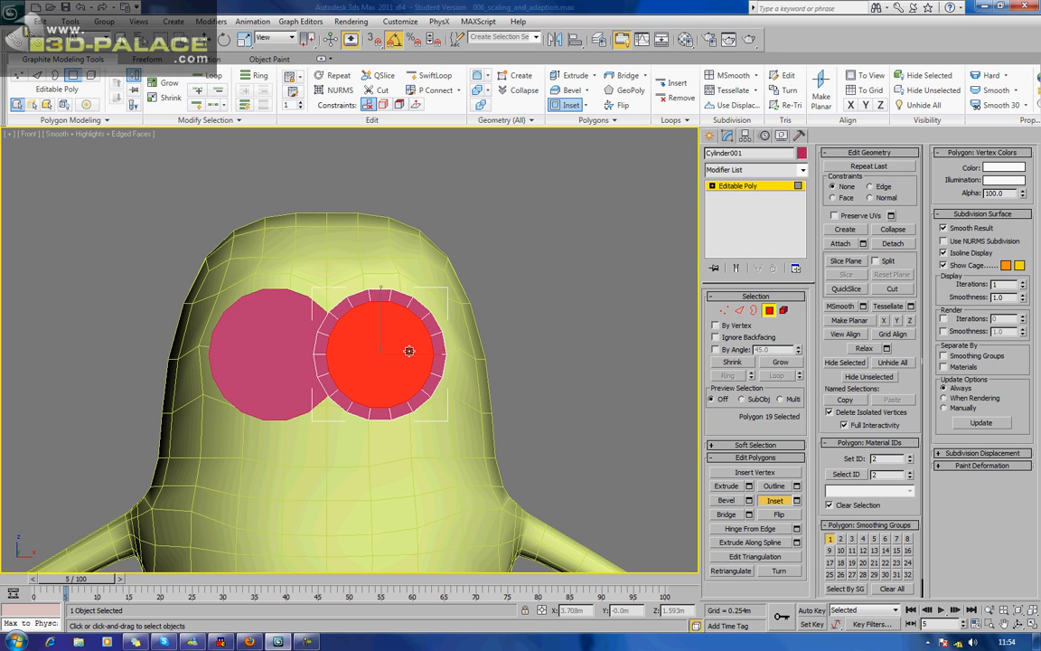
left_click(769, 310)
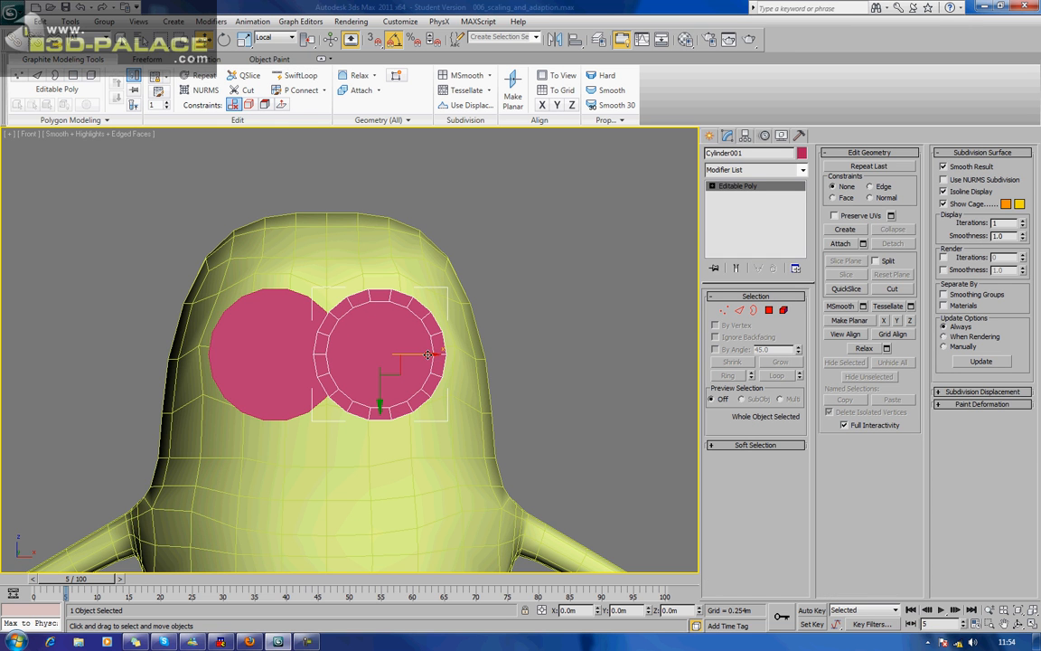
Clone the rimmed cylinder about 0.333 m sideways along X as one Reference over the minion's right eye.
left_click(276, 353)
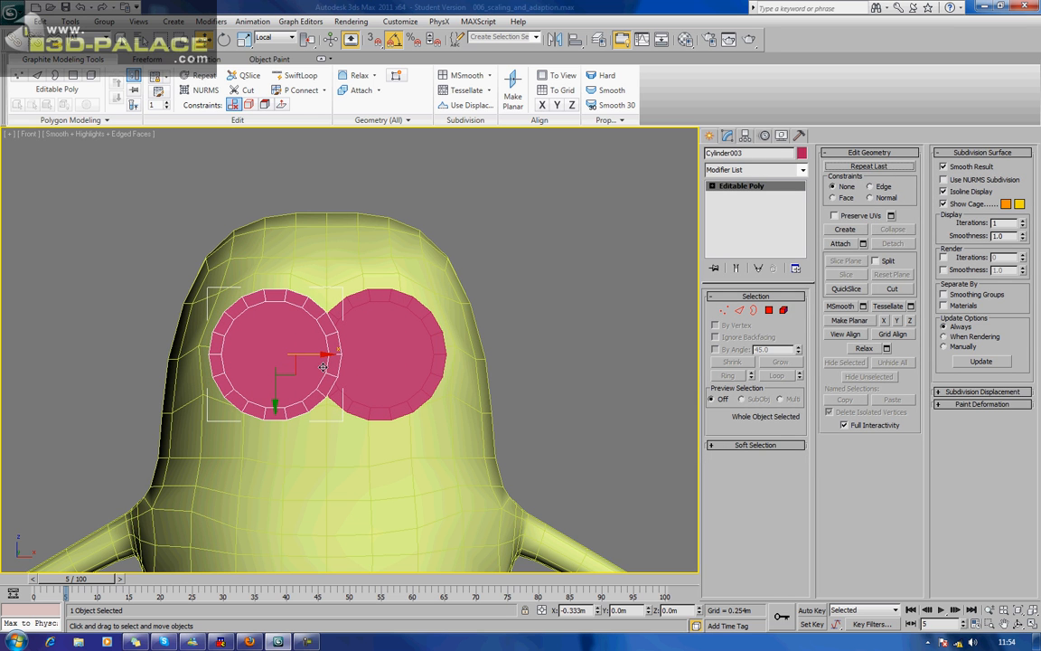
key("ctrl+v")
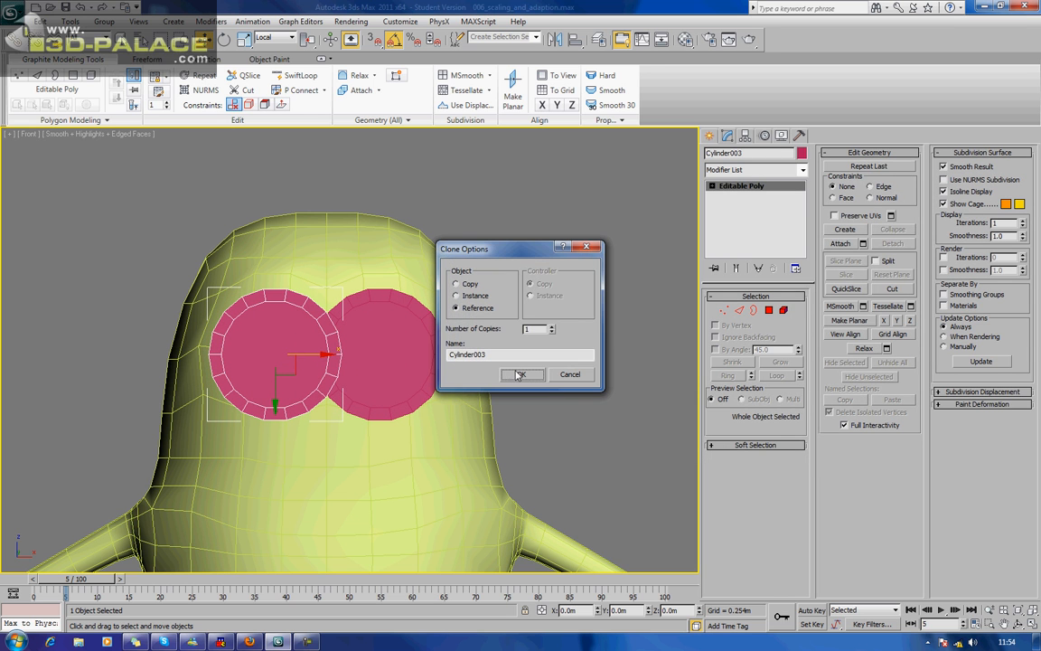
left_click(465, 338)
Delete the older plain cylinder without a rim, Cylinder002, that overlaps the new right-eye copy.
left_click(261, 359)
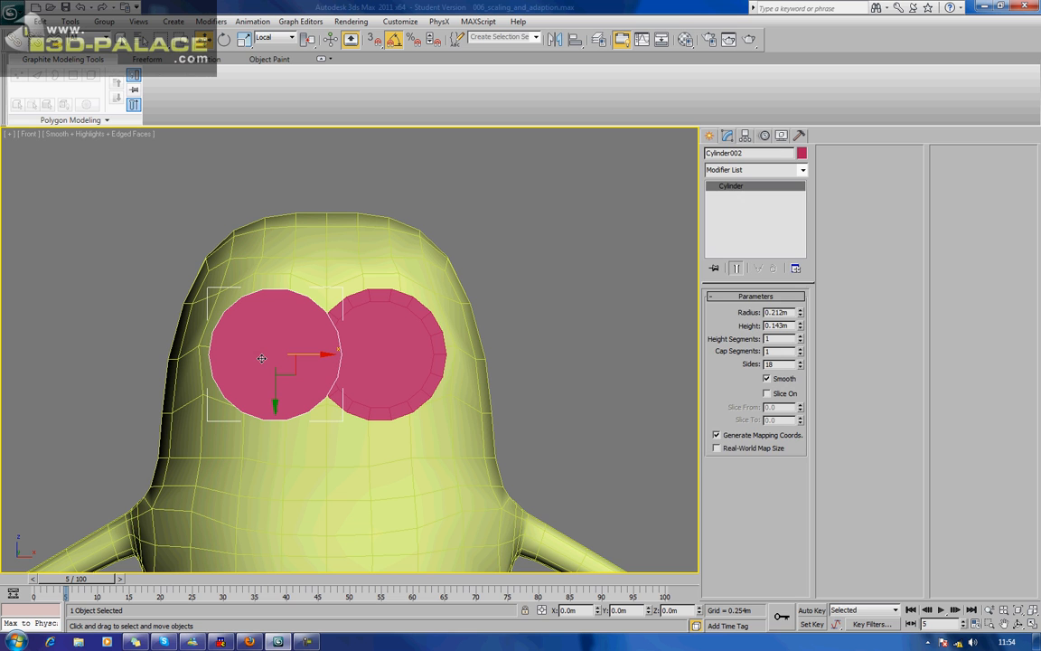
key("Delete")
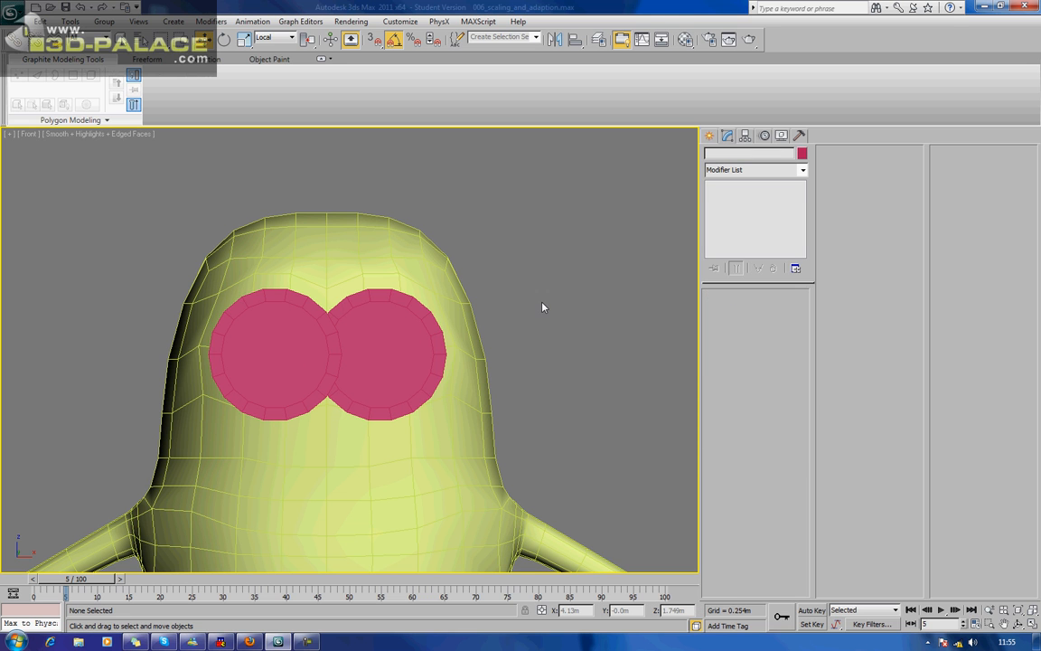
scroll(542, 307, "down", 6)
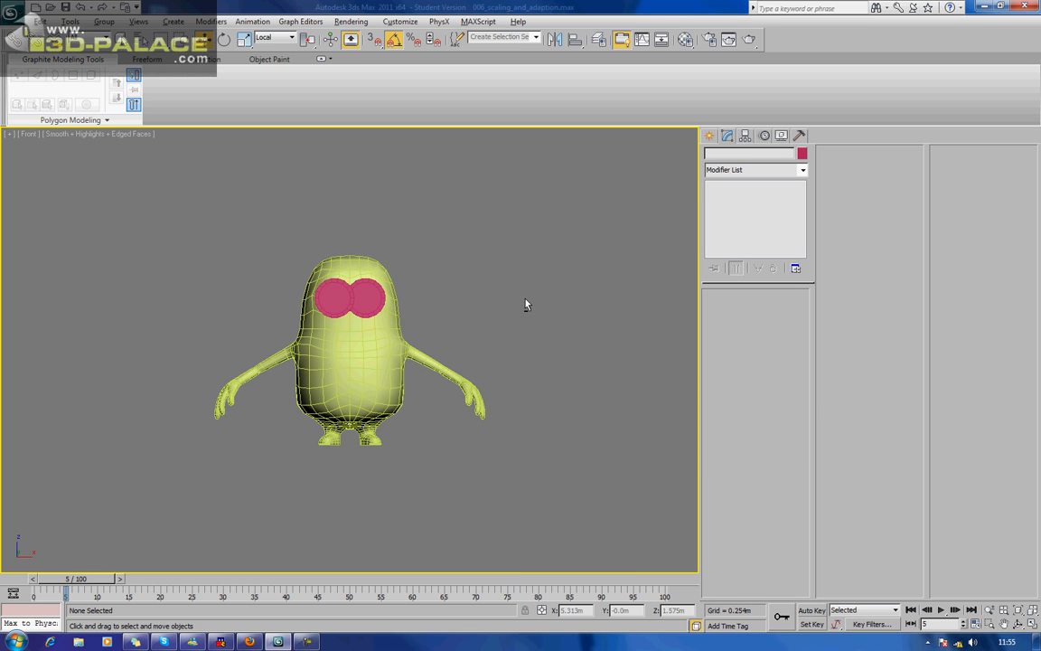
Examine from several angles how the two eye cylinders overlap and sit on the face, with the left-eye cylinder selected.
key("p")
key("z")
middle_click_drag(388, 319, 456, 358, "alt")
scroll(469, 351, "up", 3)
middle_click_drag(537, 304, 451, 355)
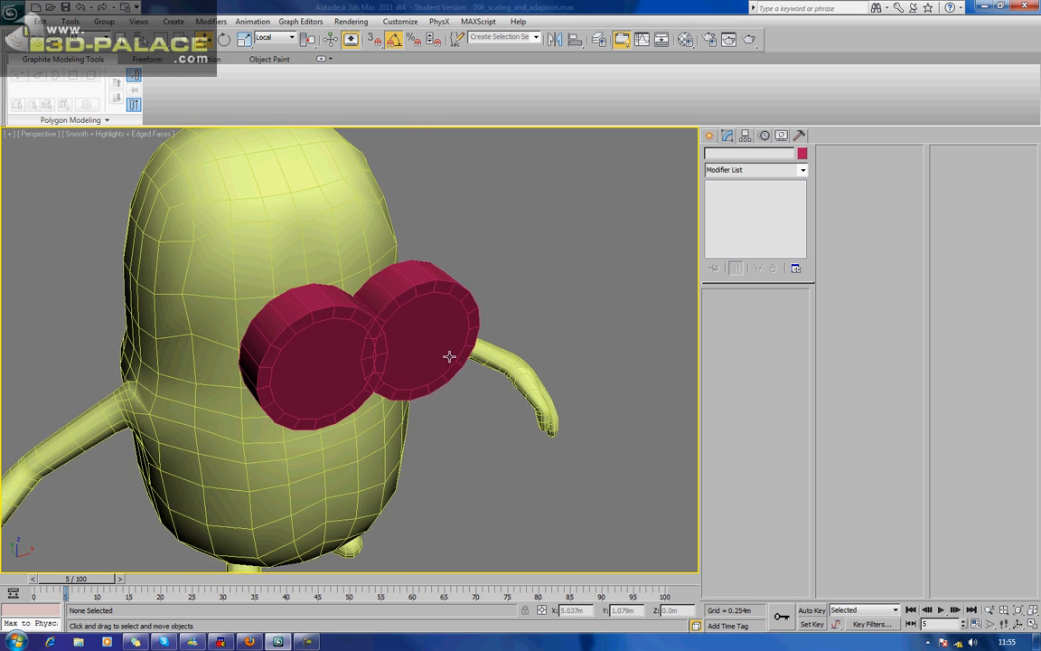
scroll(449, 354, "up", 3)
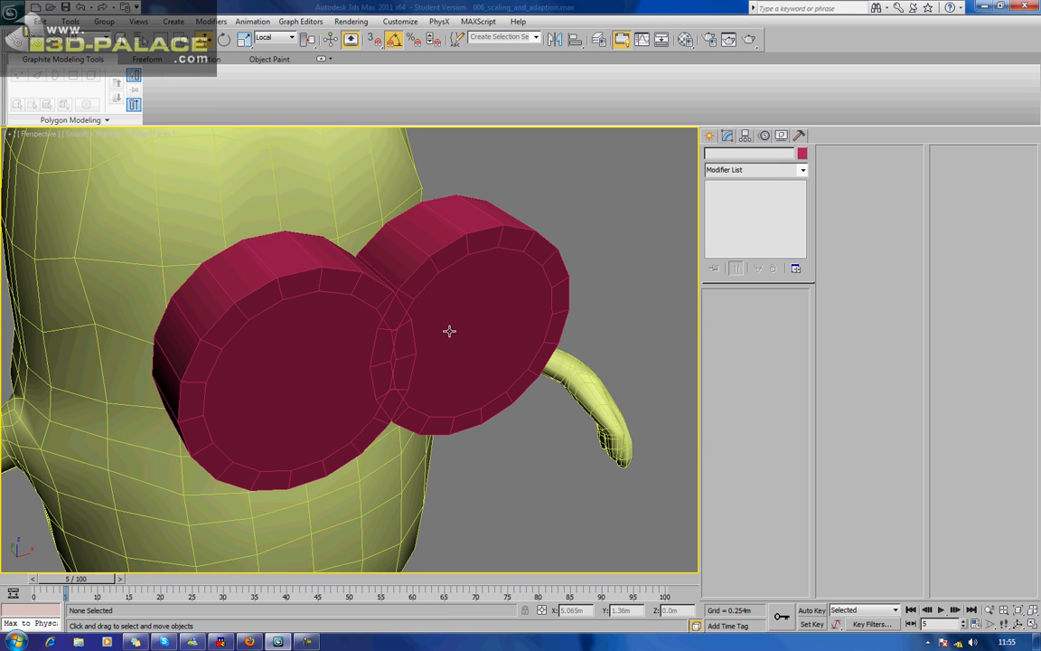
left_click(449, 331)
middle_click_drag(405, 298, 390, 338, "alt")
scroll(388, 294, "down", 2)
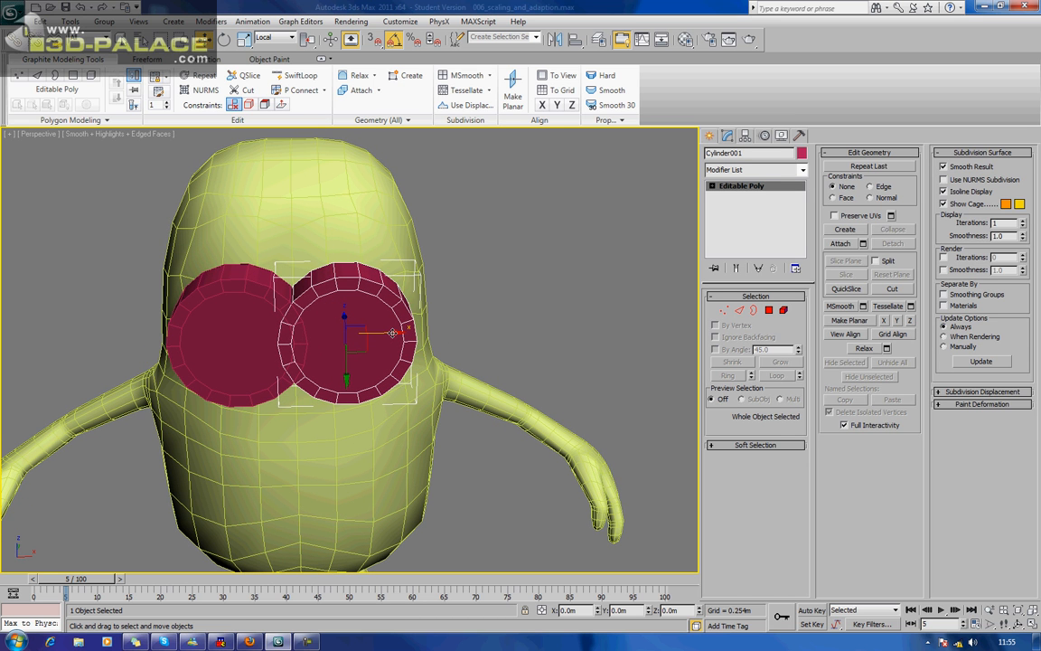
mouse_move(392, 333)
middle_mouse_down("alt")
mouse_move(376, 331)
mouse_move(390, 317)
middle_mouse_up("alt")
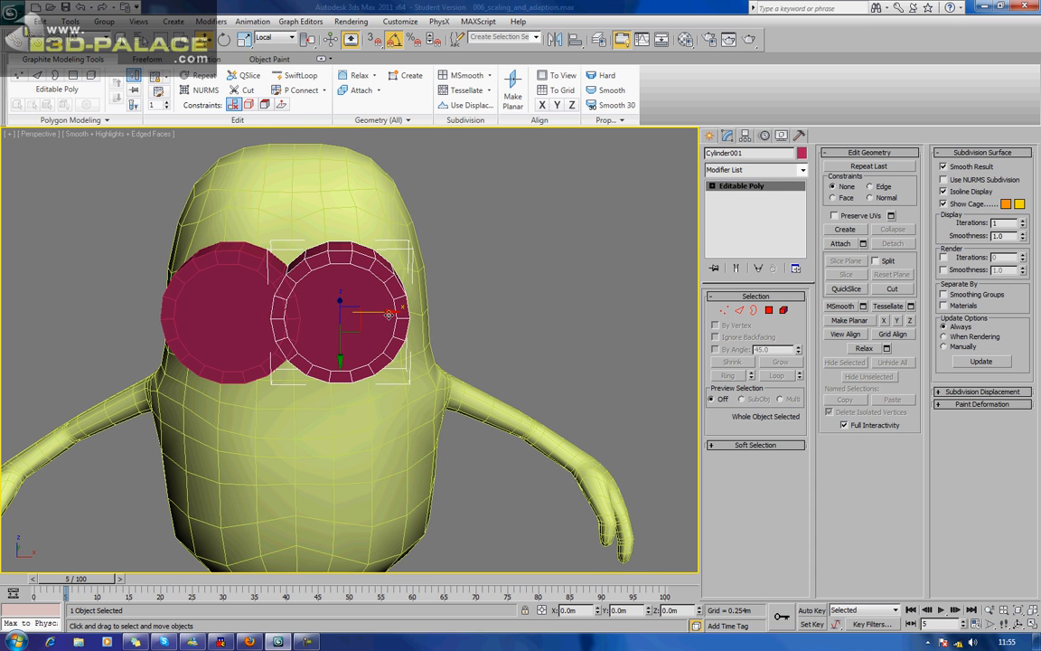
Move the two eye cylinders slightly apart along X so their rims overlap only narrowly, and deselect them.
left_click_drag(389, 312, 397, 321)
left_click(251, 309)
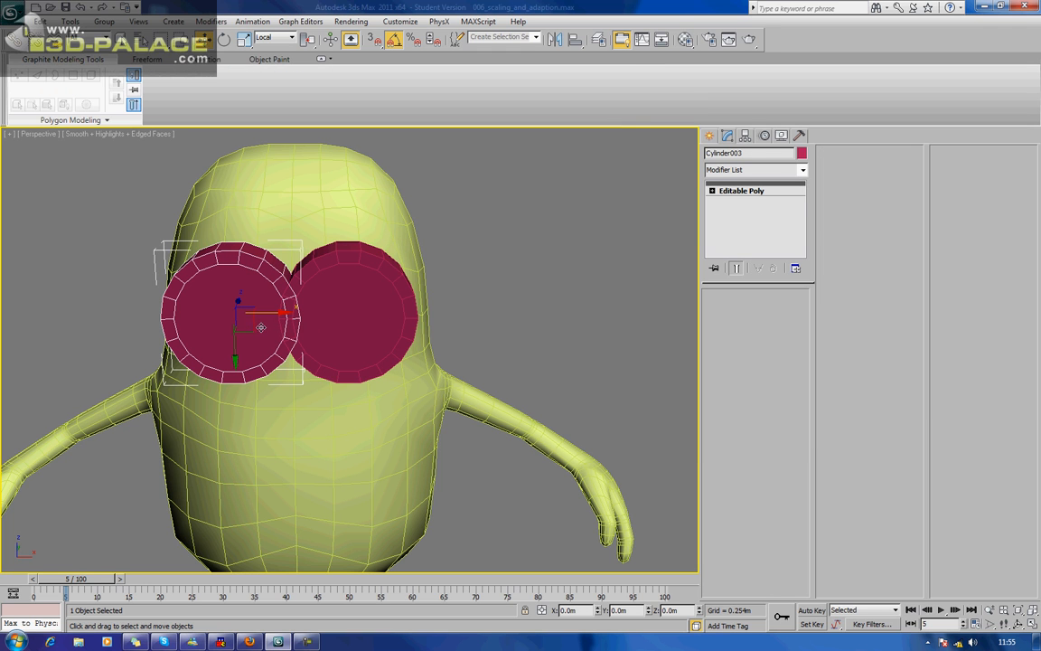
left_click_drag(274, 314, 267, 314)
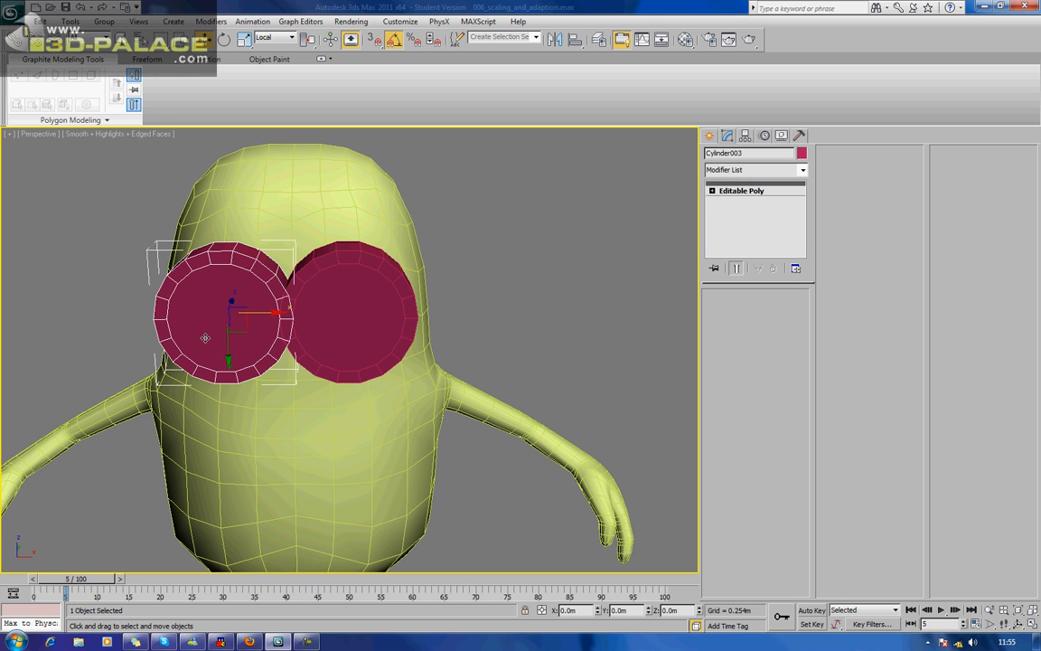
left_click(553, 241)
middle_click_drag(478, 286, 507, 296, "alt")
scroll(505, 291, "up", 4)
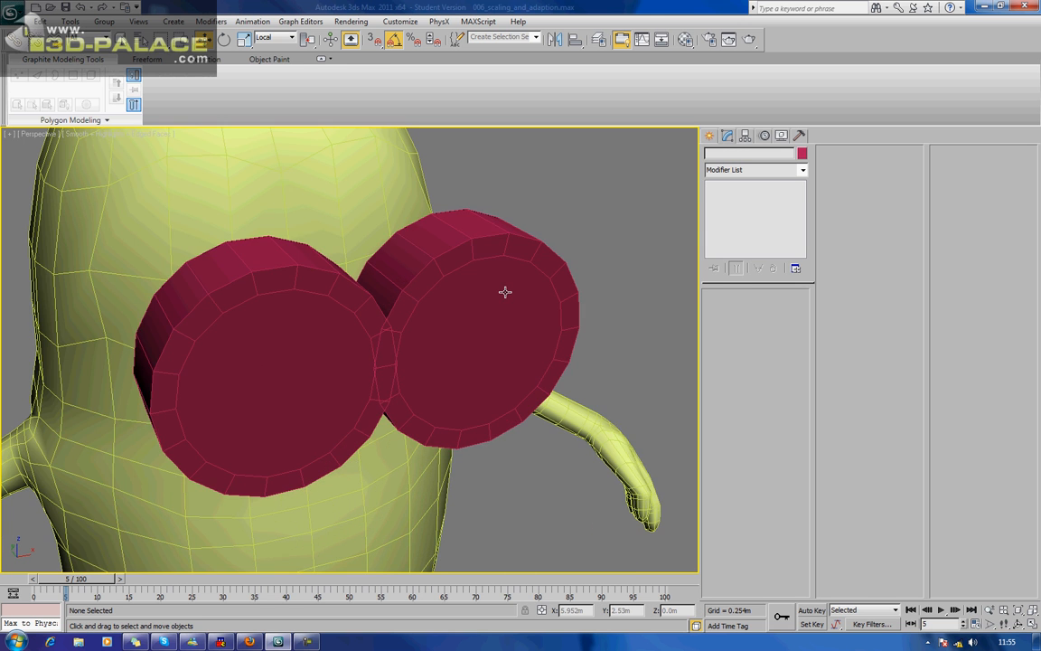
Try to attach the right-eye cylinder to the left-eye cylinder.
left_click(506, 289)
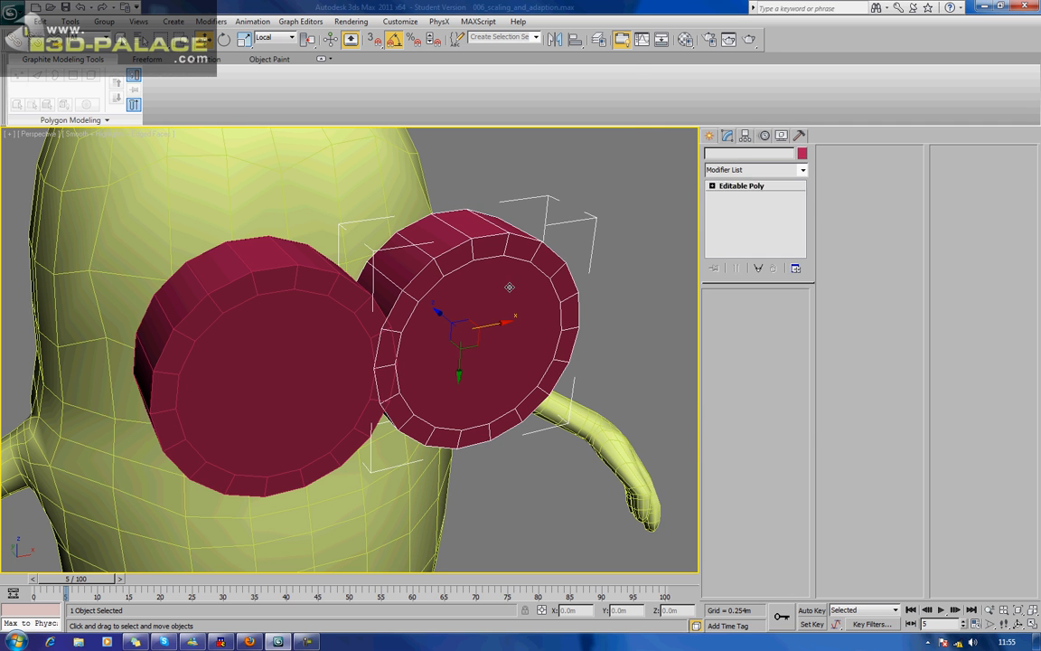
left_click(842, 244)
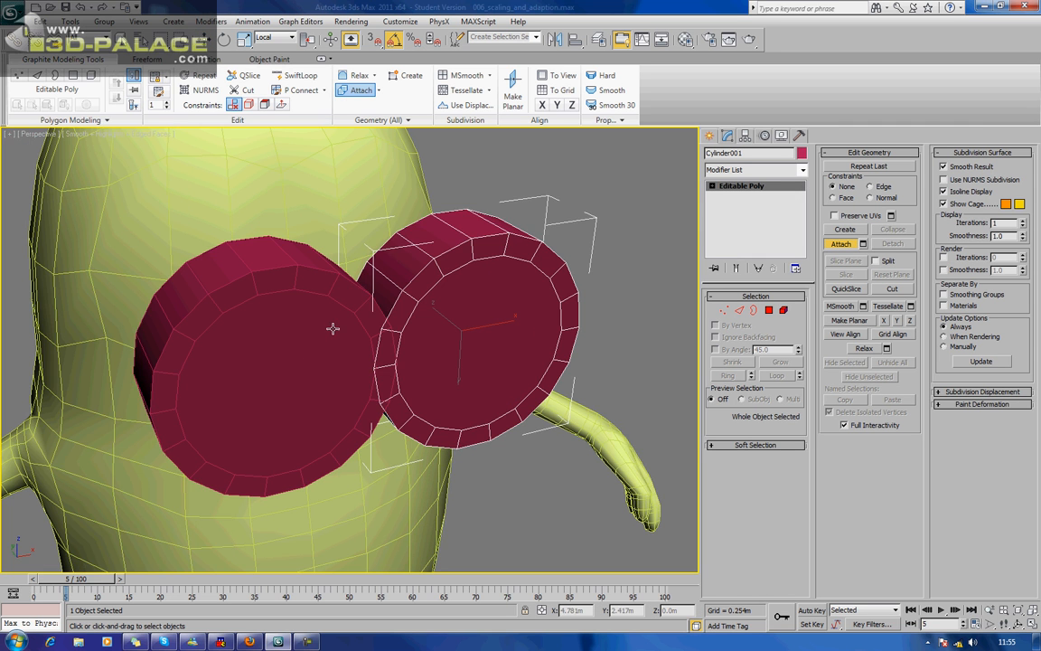
middle_click_drag(336, 274, 428, 314, "alt")
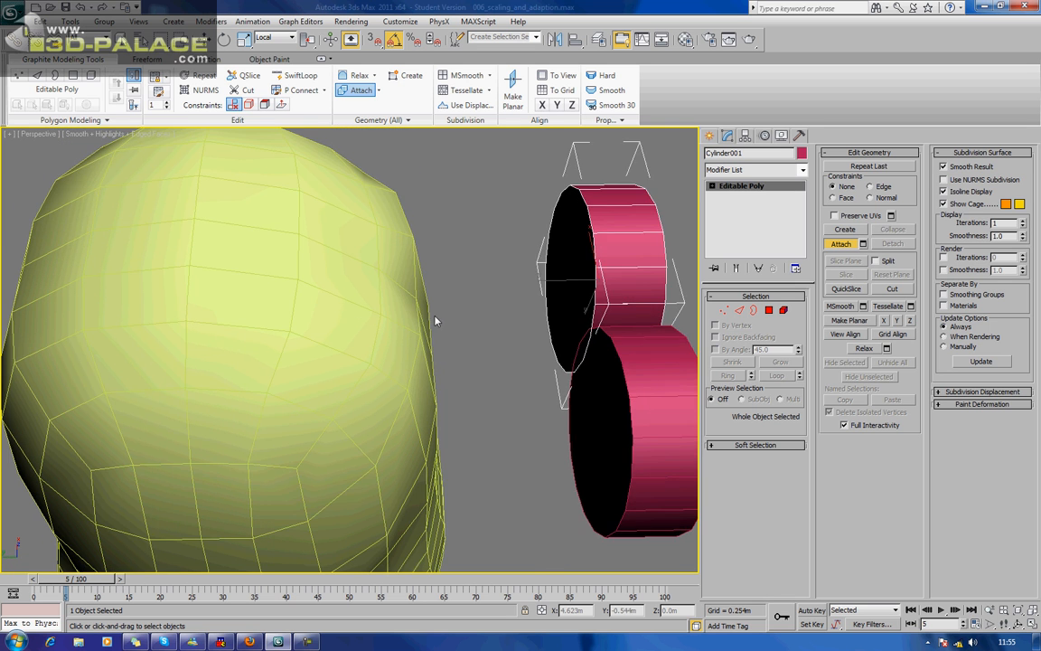
scroll(449, 326, "down", 3)
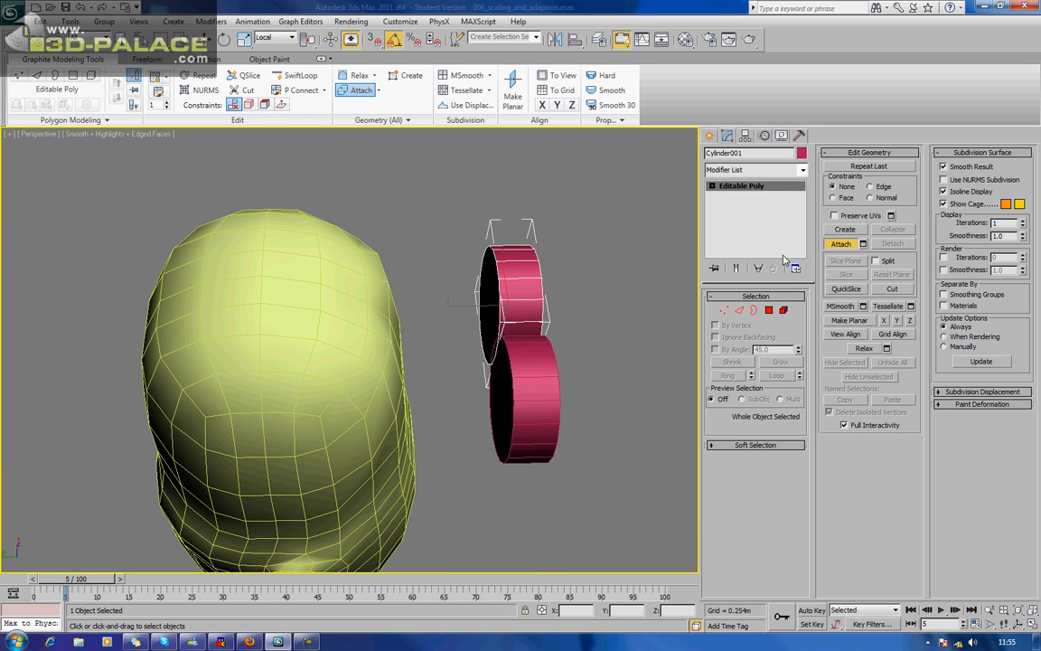
left_click(842, 244)
left_click(560, 386)
Convert the right-eye cylinder, Cylinder003, to an Editable Poly.
left_click(542, 383)
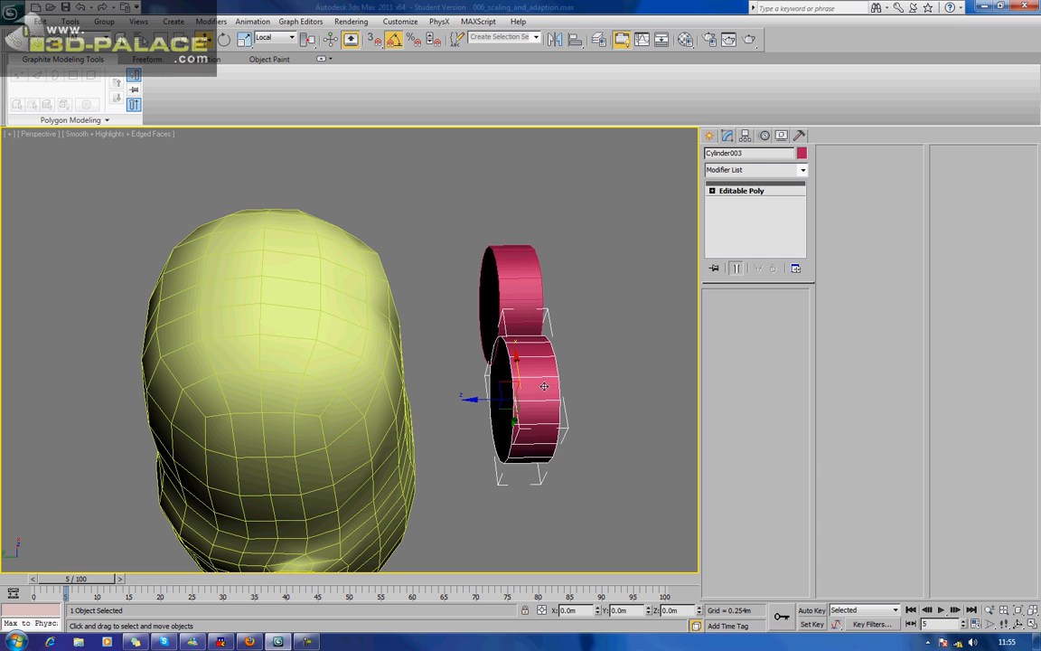
right_click(540, 382)
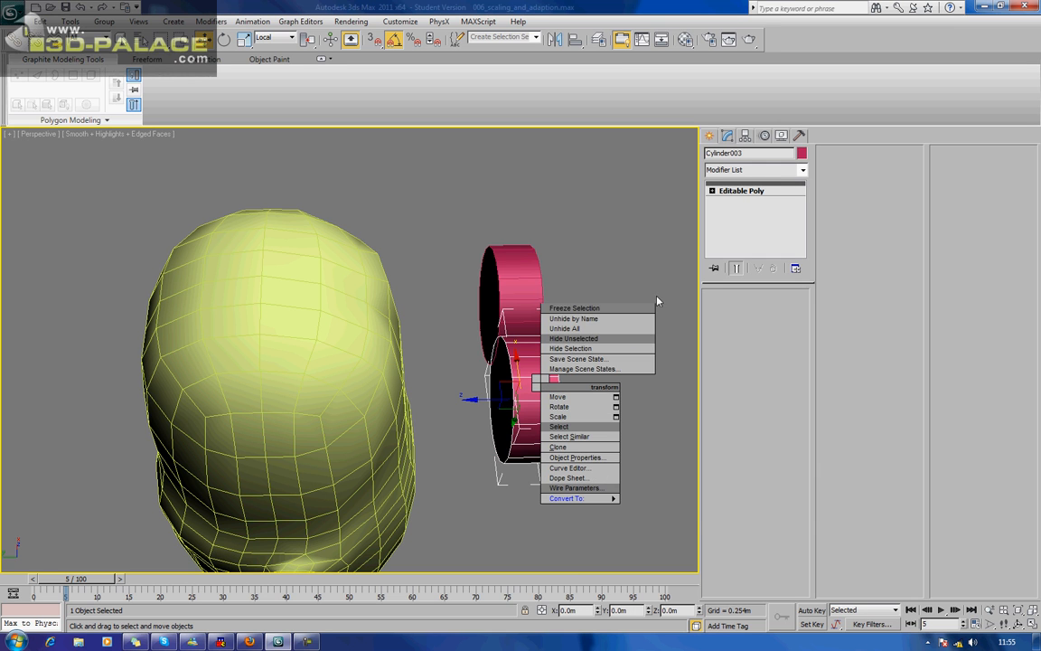
mouse_move(622, 503)
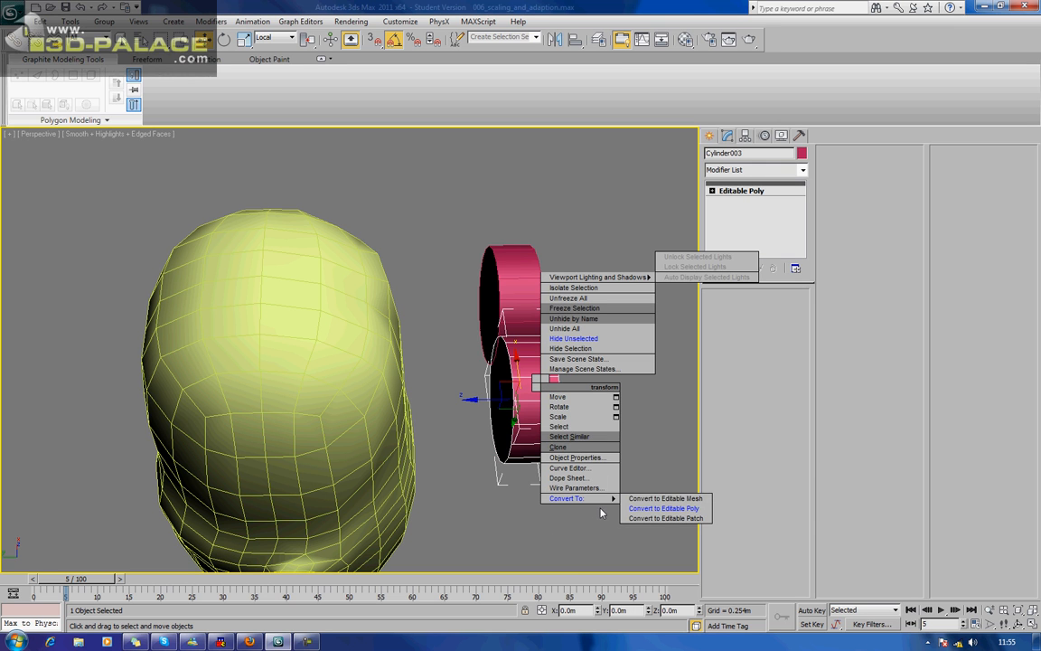
left_click(676, 509)
left_click(589, 359)
Attach the right-eye cylinder to the left-eye cylinder, Cylinder001, as one object.
left_click(528, 288)
left_click(529, 406)
left_click(519, 291)
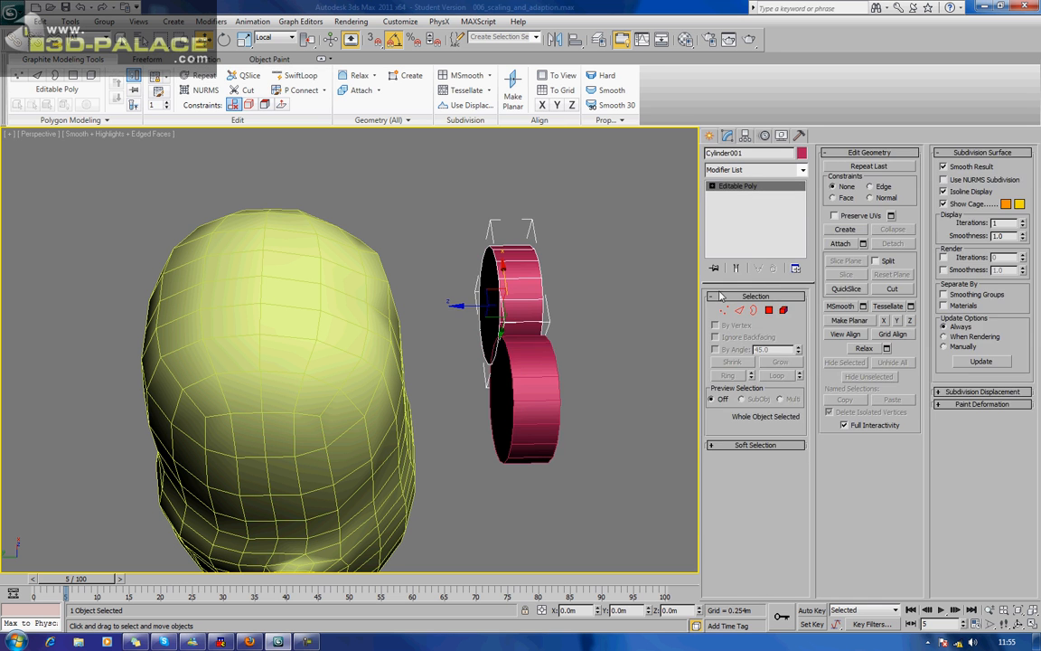
left_click(839, 243)
left_click(524, 395)
middle_click_drag(523, 395, 591, 374, "alt")
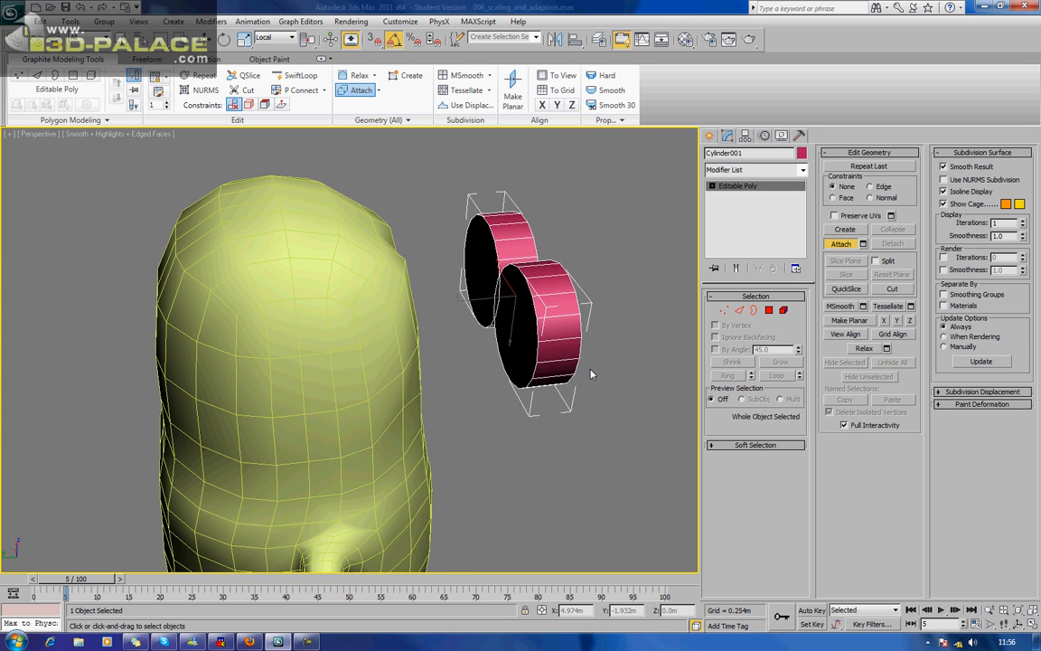
Delete the inner side-wall polygons where the two eye cylinders overlap.
scroll(597, 352, "up", 3)
key("w")
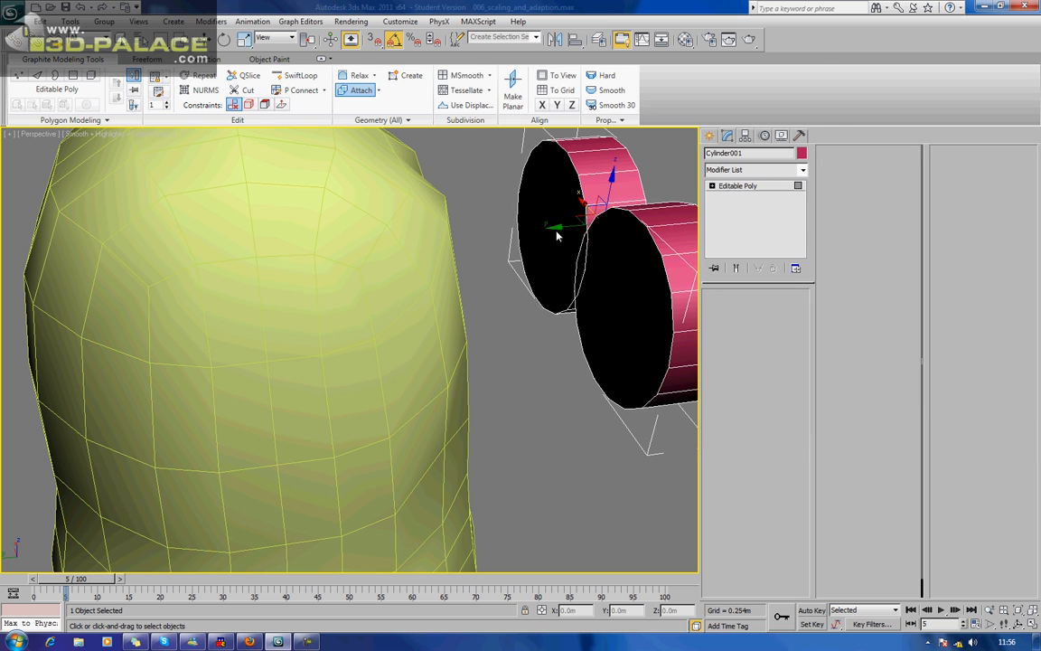
key("4")
key("F4")
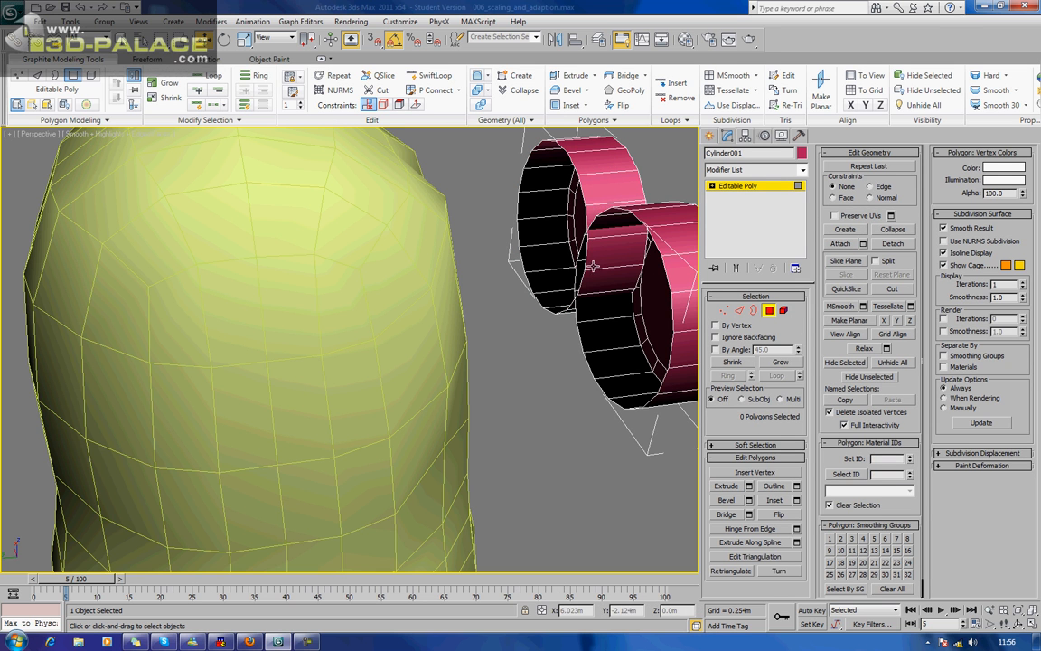
left_click(609, 277)
key("Delete")
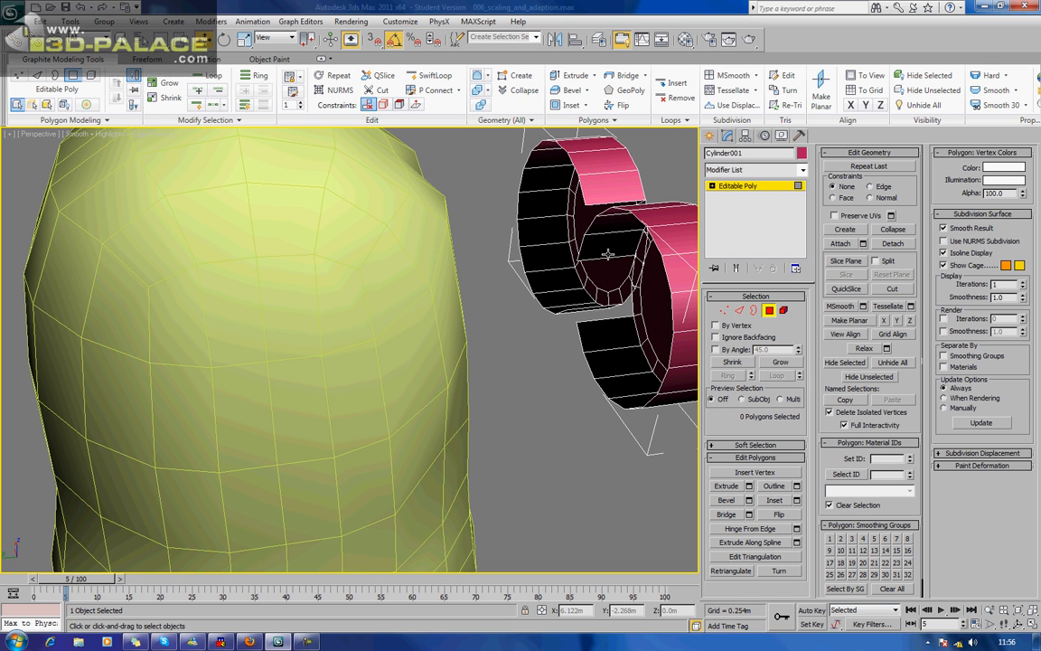
Undo the last side-wall polygon deletion at the upper inner side of the right-eye cylinder.
middle_click_drag(607, 210, 454, 231, "alt")
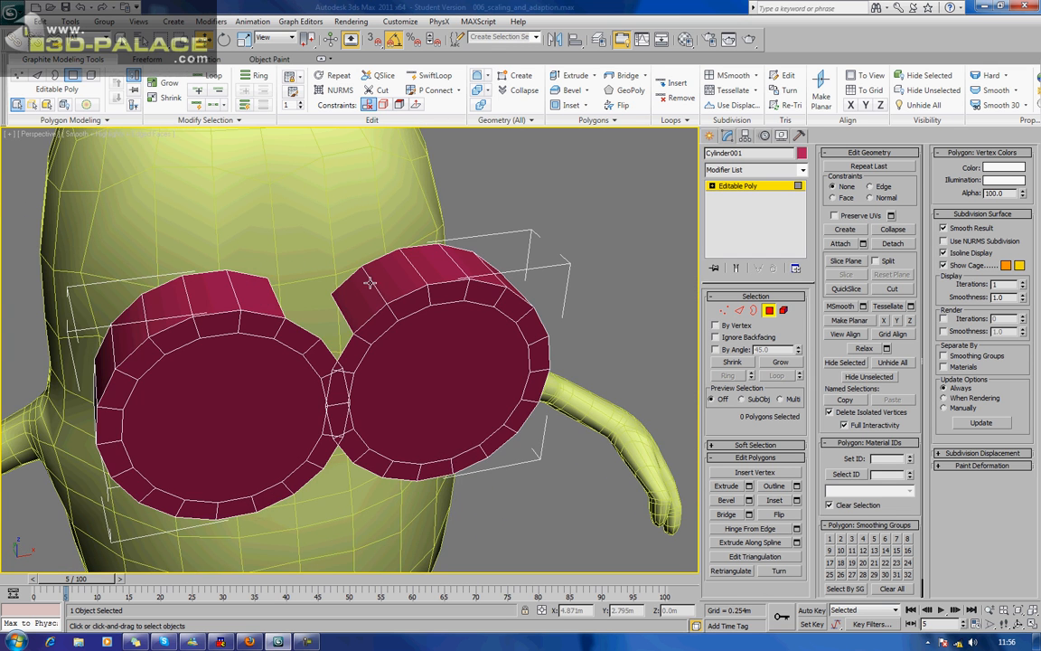
left_click(348, 303)
key("ctrl+z")
key("ctrl+z")
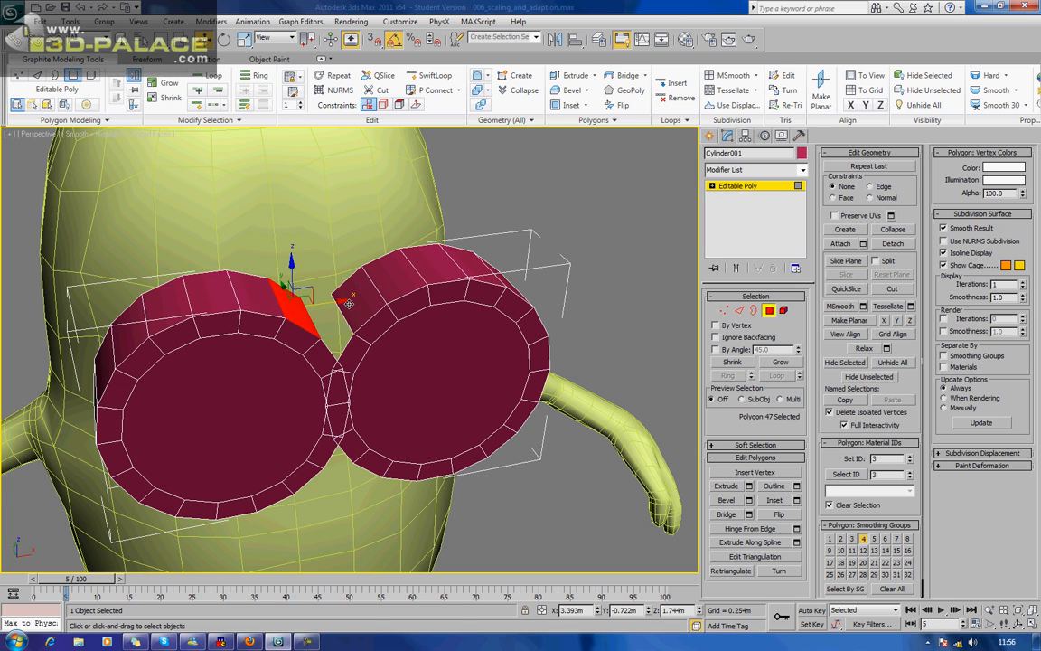
middle_click_drag(358, 331, 348, 304, "alt")
Delete the overlapping inner rim polygons of both cylinders, opening a gap between the two eyes.
left_click(294, 246)
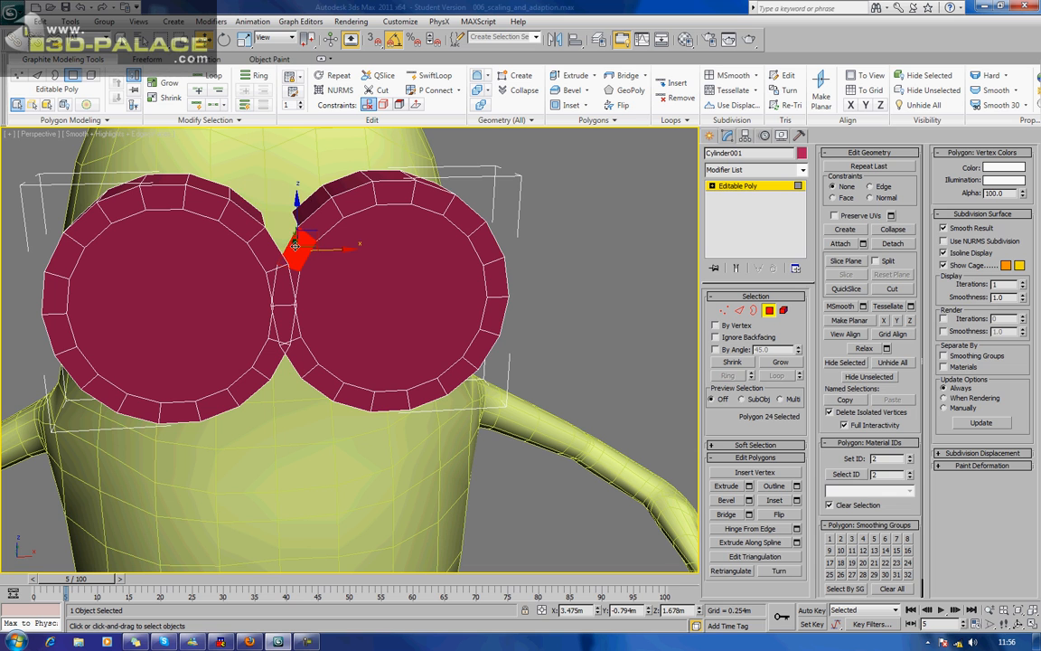
key("Delete")
left_click(262, 247)
key("Delete")
left_click(288, 281)
key("Delete")
left_click(286, 288)
key("Delete")
left_click(283, 317)
key("Delete")
left_click(282, 319)
key("Delete")
left_click(299, 357)
key("Delete")
left_click(274, 355)
key("Delete")
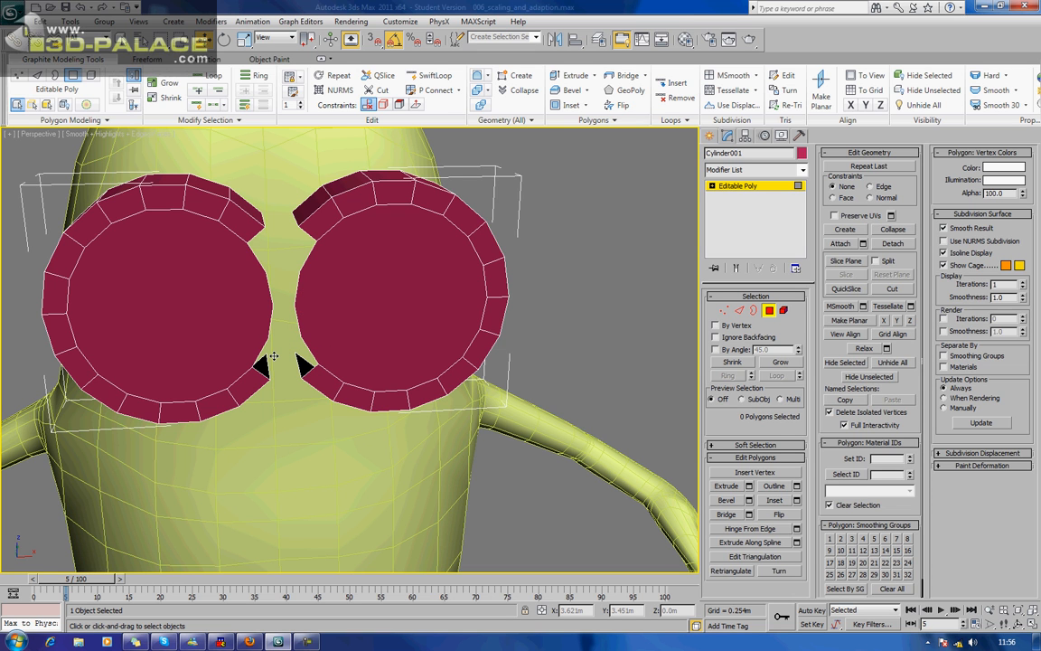
Bridge the open side-wall edges of the two cylinders across the gap above and below.
middle_click_drag(262, 288, 291, 334, "alt")
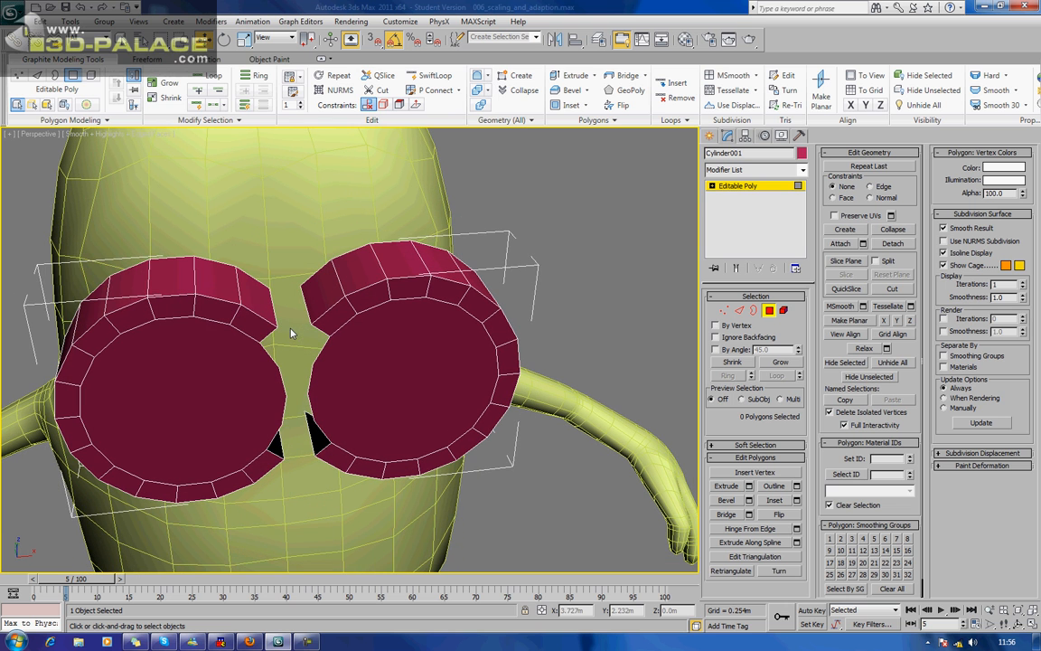
left_click(739, 310)
left_click(726, 531)
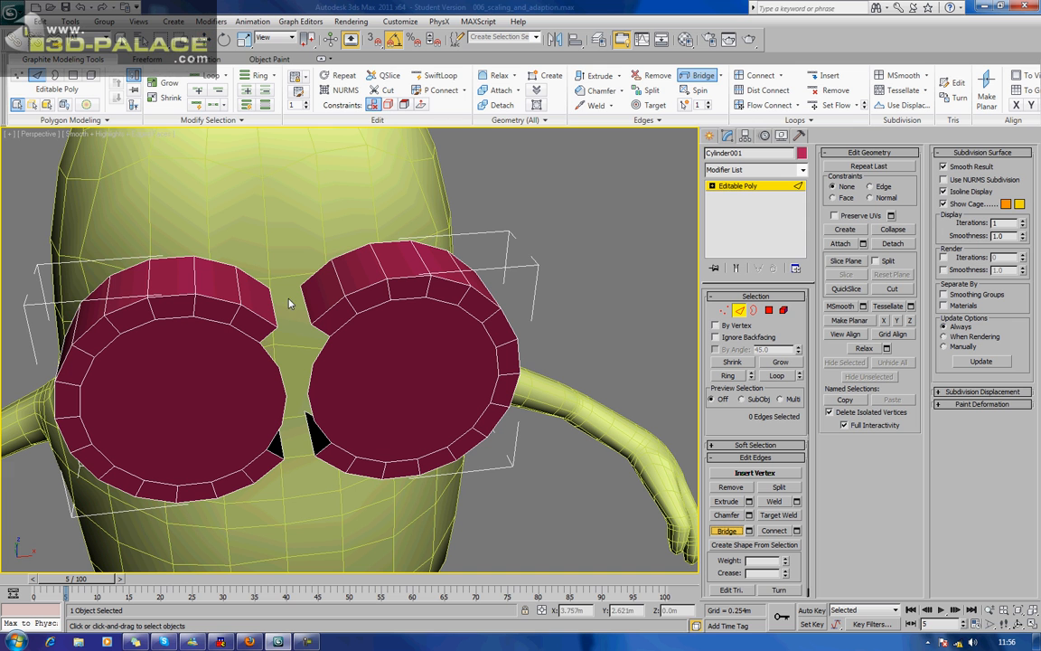
middle_click_drag(303, 322, 332, 260, "alt")
left_click(287, 159)
left_click(316, 163)
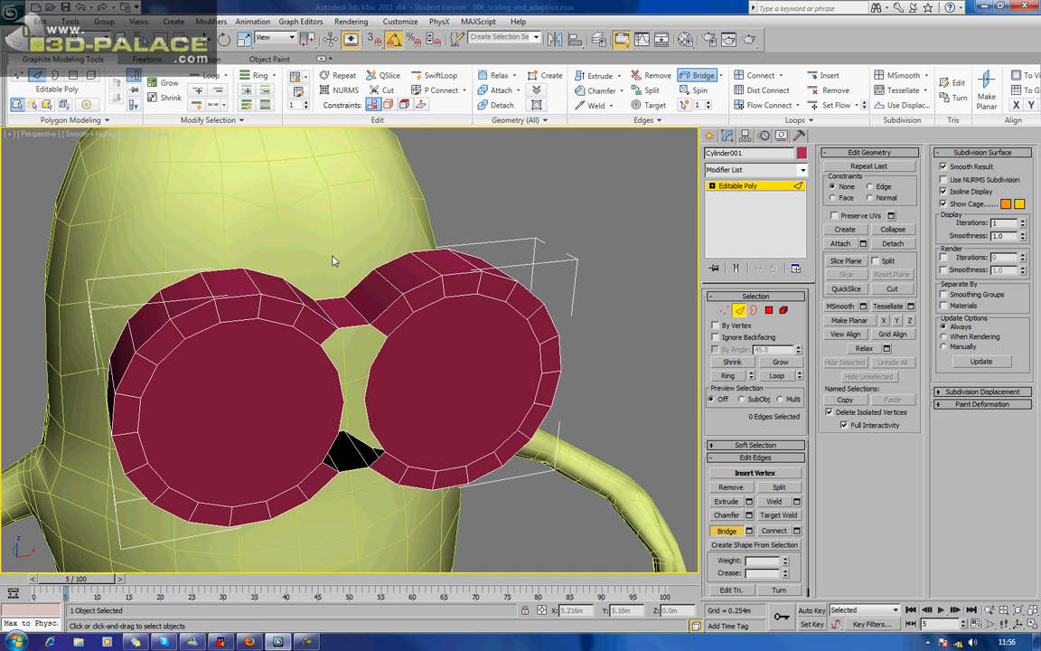
Bridge the facing lens edges of both eyes in two rows across the middle of the gap, and end bridging.
left_click(340, 388)
left_click(366, 385)
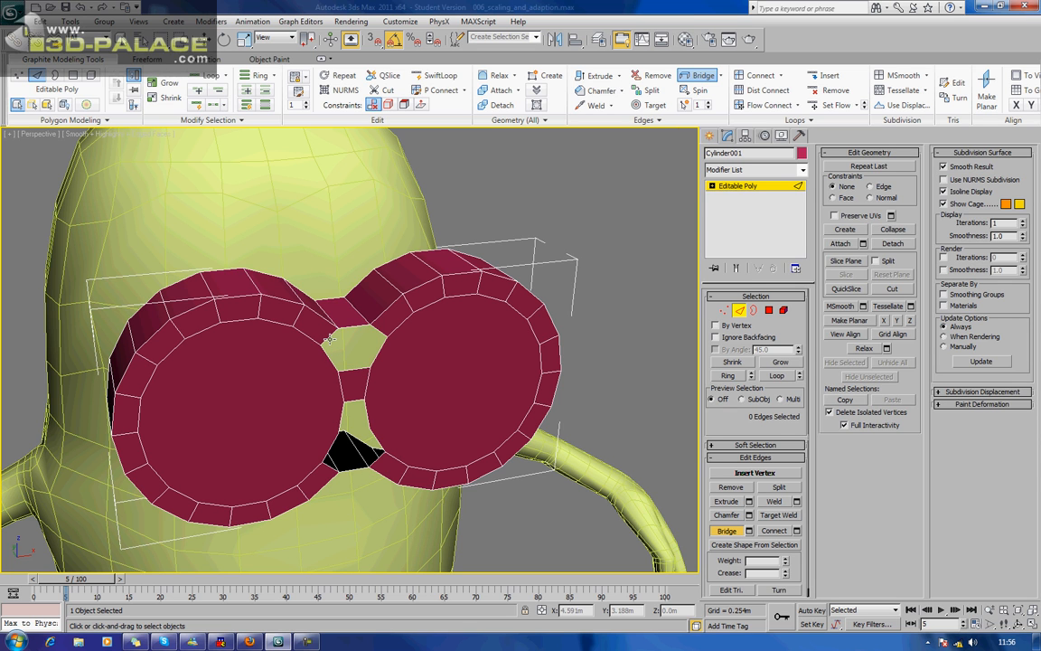
left_click(373, 411)
right_click(376, 410)
Select the three horizontal edges of the middle bridge and connect them with a vertical centre line.
left_click(353, 370)
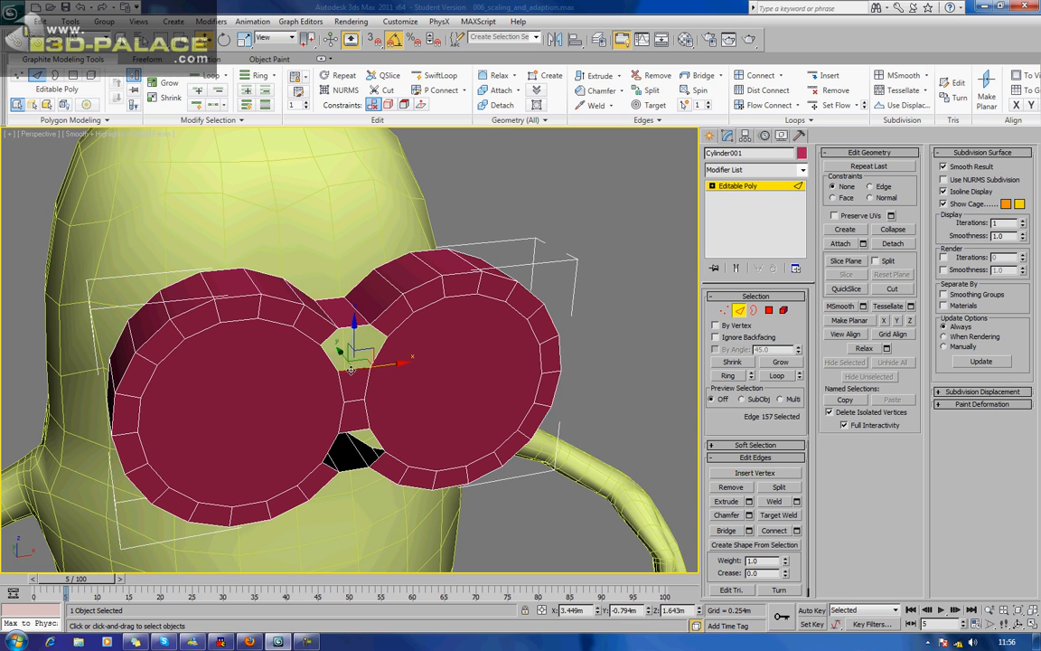
left_click(356, 400, "ctrl")
left_click(352, 427, "ctrl")
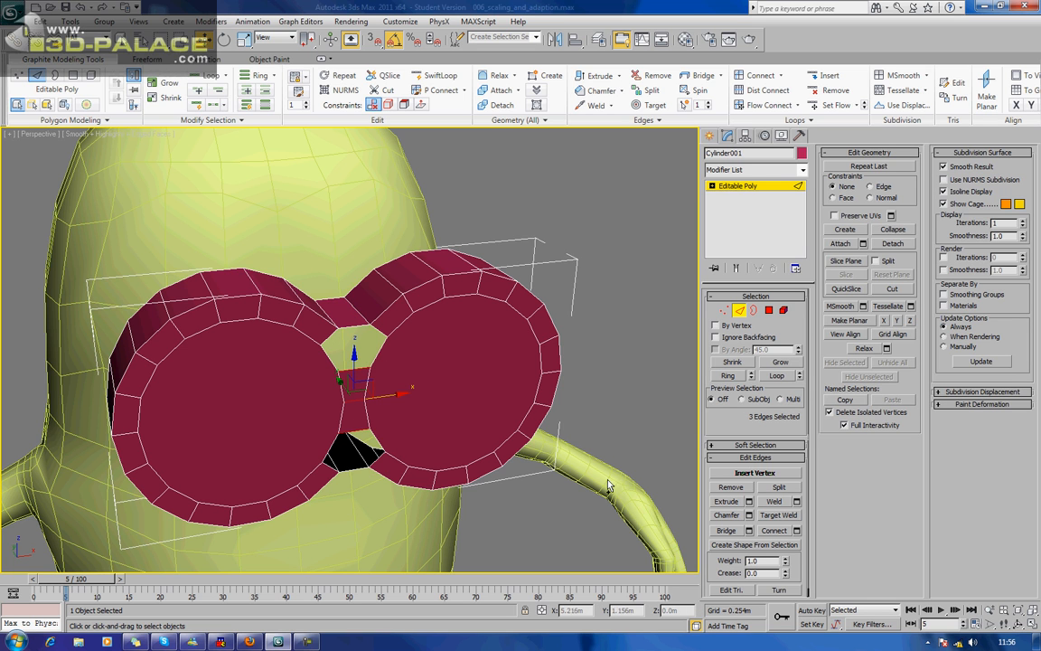
left_click(776, 534)
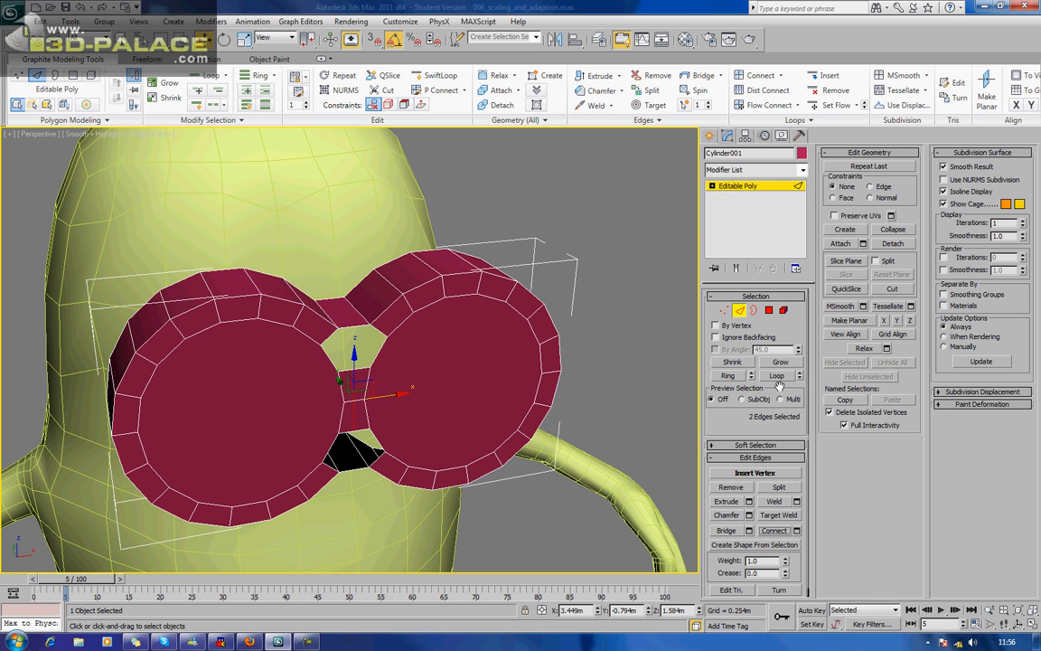
Connect the horizontal edges of the upper and lower side-wall bridges to add a centre edge to each.
left_click(347, 332)
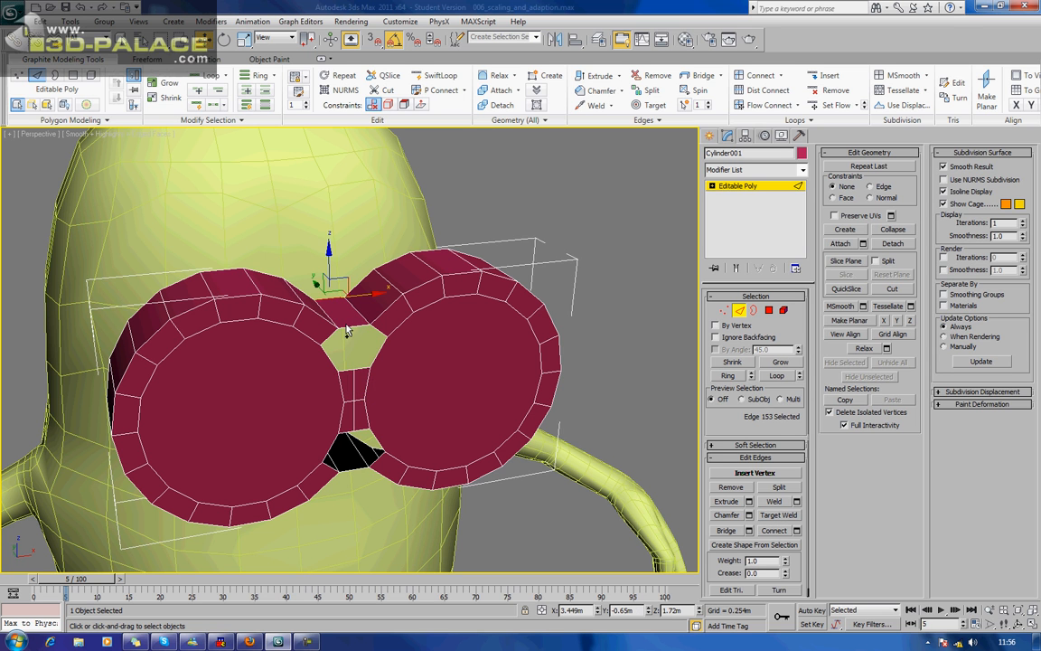
left_click(346, 328, "ctrl")
middle_click_drag(383, 511, 341, 485, "alt")
left_click(311, 396, "ctrl")
left_click(317, 421, "ctrl")
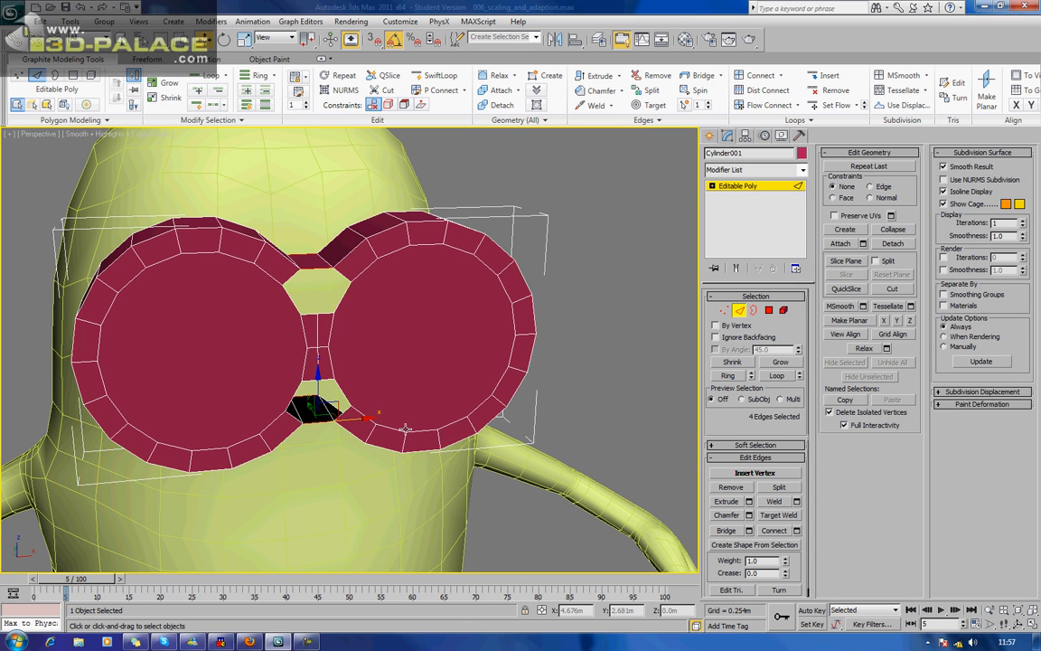
left_click(783, 532)
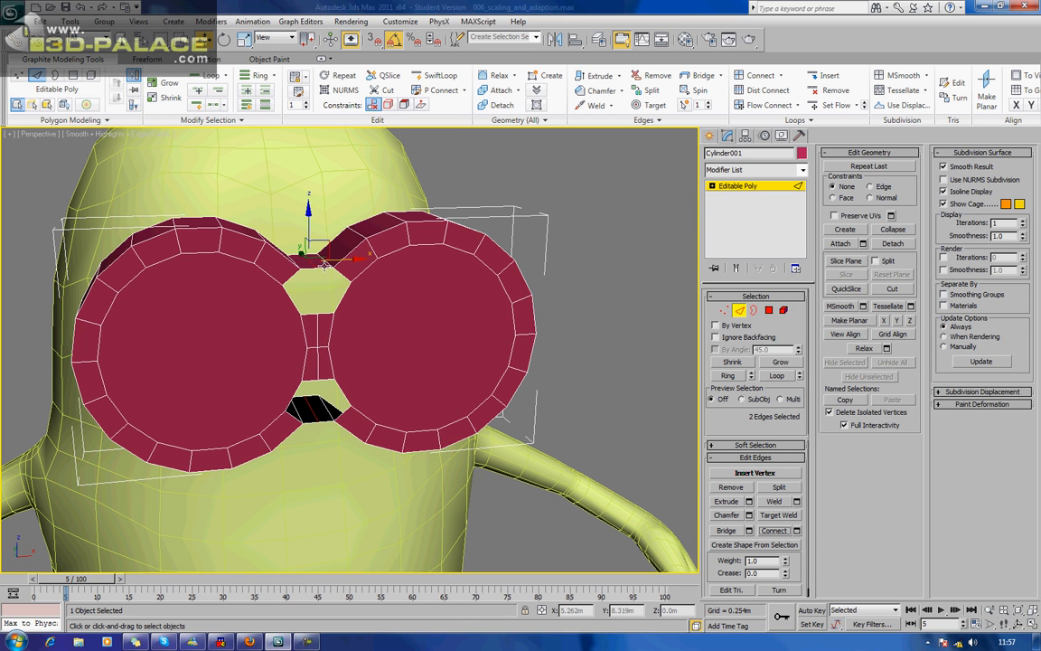
Lower the upper bridge's centre edge about 0.025 m along Z and raise the lower bridge's centre edge slightly.
left_click(310, 232)
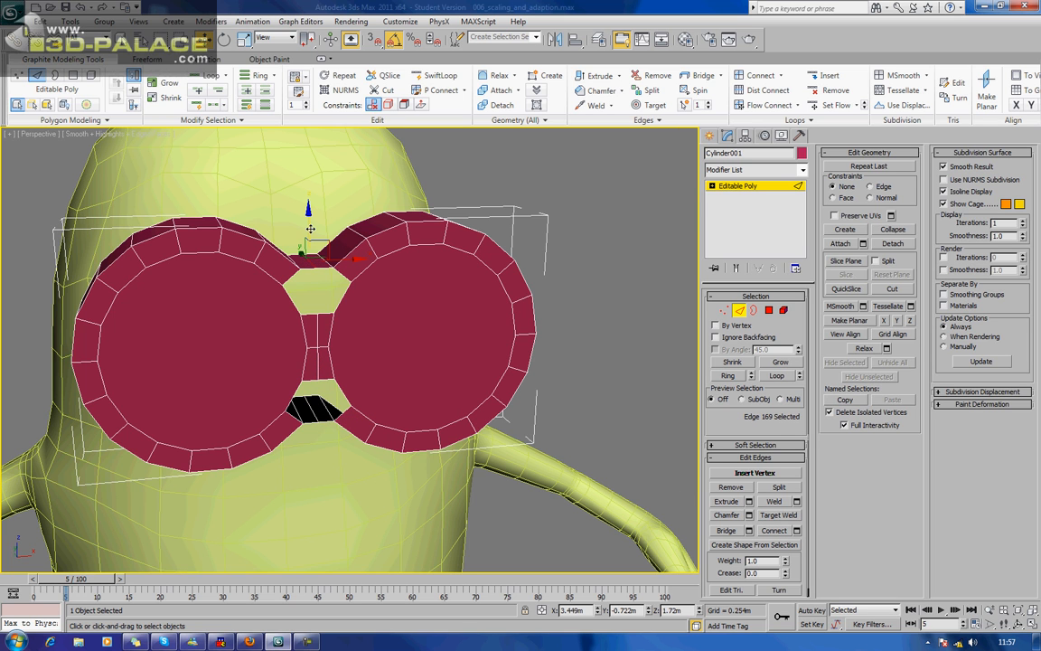
left_click_drag(310, 229, 310, 242)
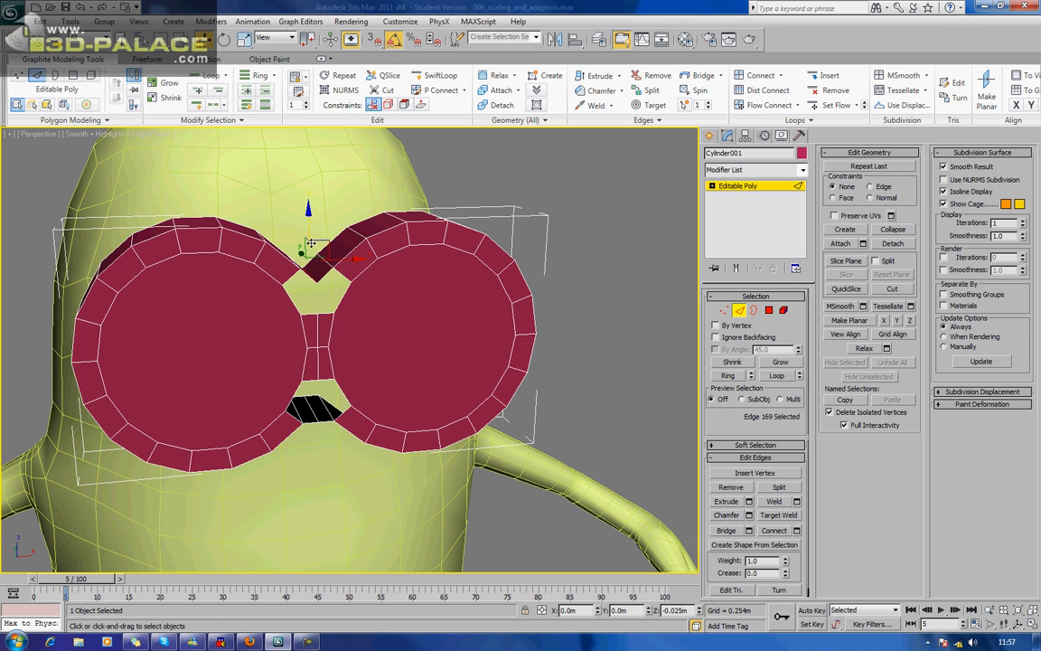
middle_click_drag(354, 355, 352, 325, "alt")
left_click(312, 268)
left_click_drag(311, 228, 311, 219)
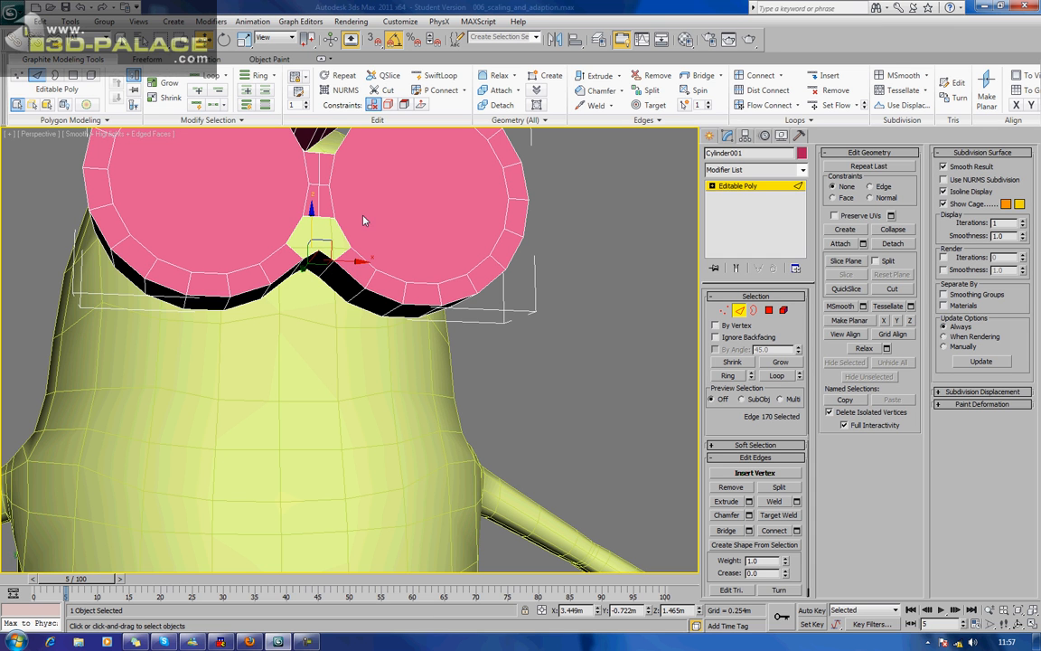
Bridge the open rim edges above the middle bridge to the upper side-wall bridge on both sides, and close the remaining triangular gap.
middle_click_drag(361, 222, 377, 252, "alt")
scroll(344, 241, "up", 4)
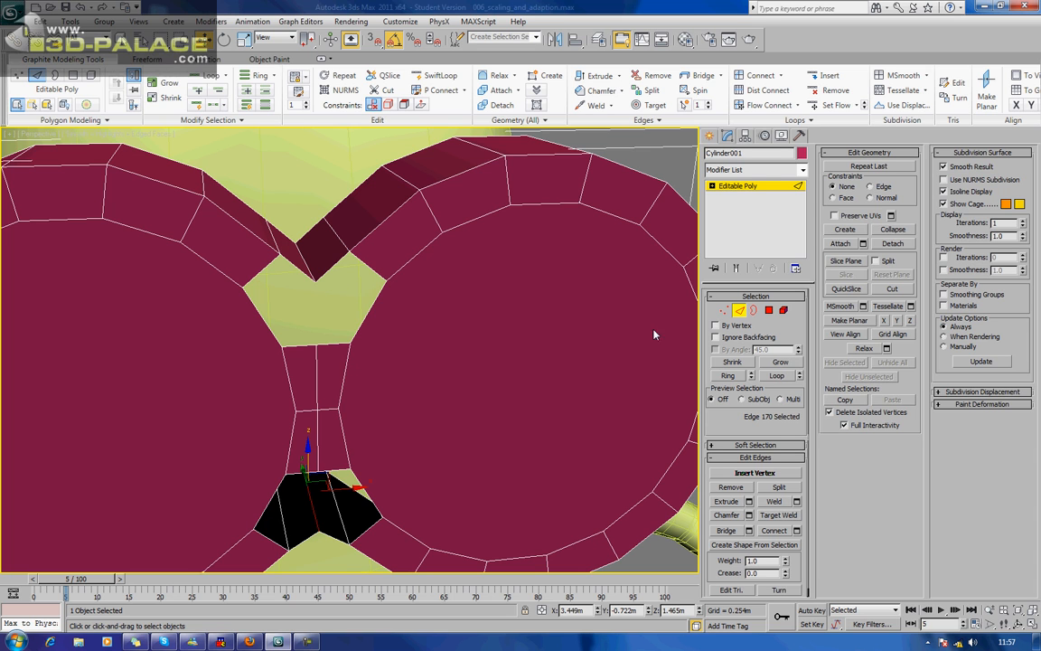
left_click(543, 301)
left_click(727, 530)
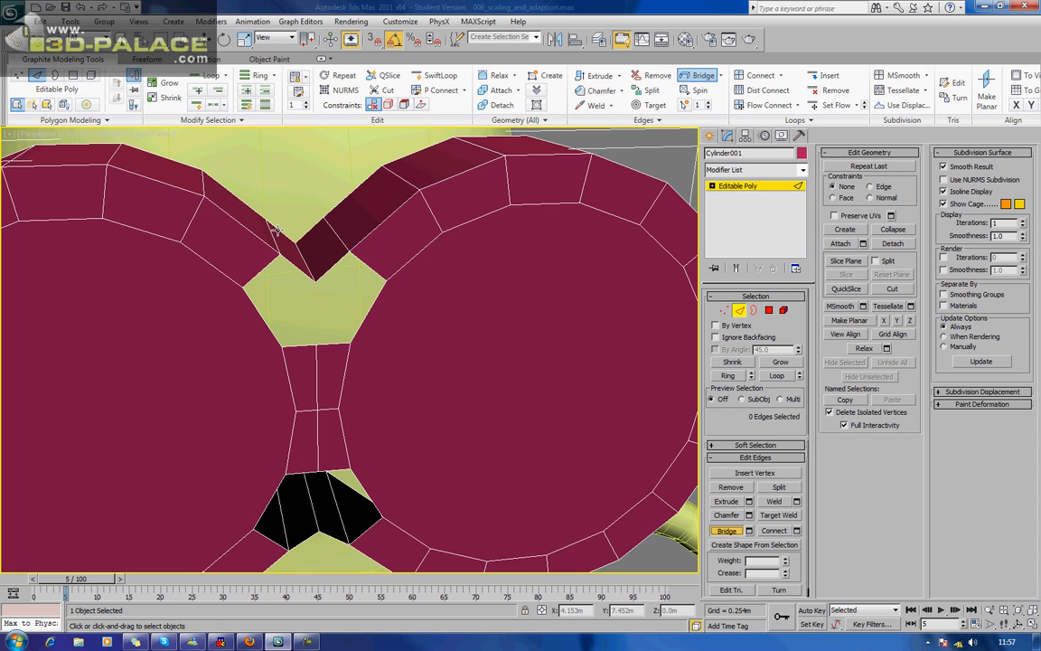
left_click(364, 317)
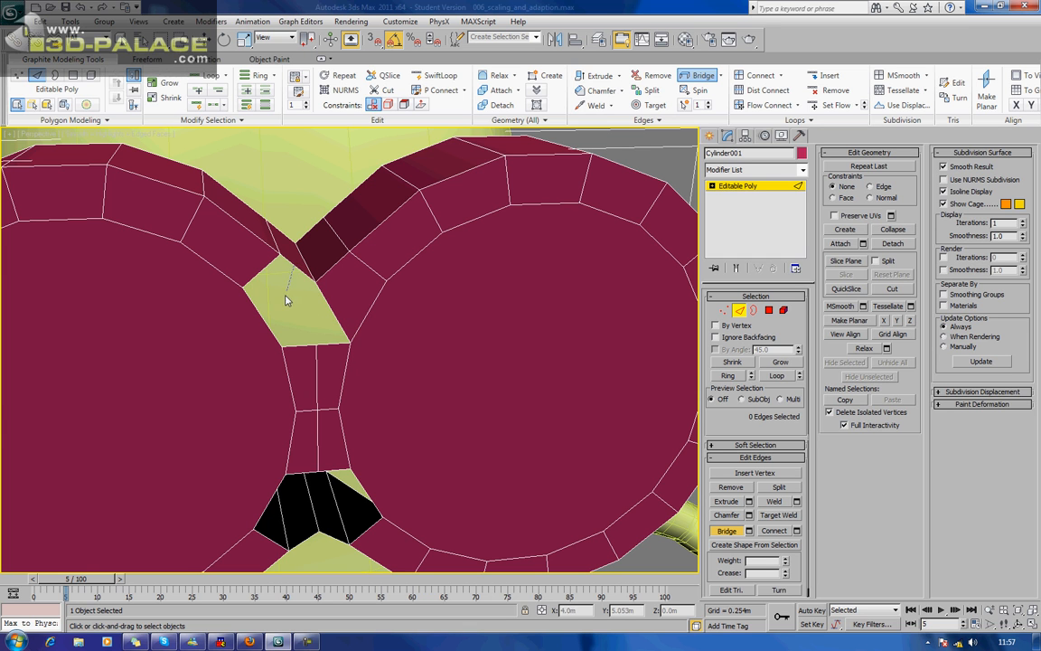
left_click(266, 322)
left_click(297, 324)
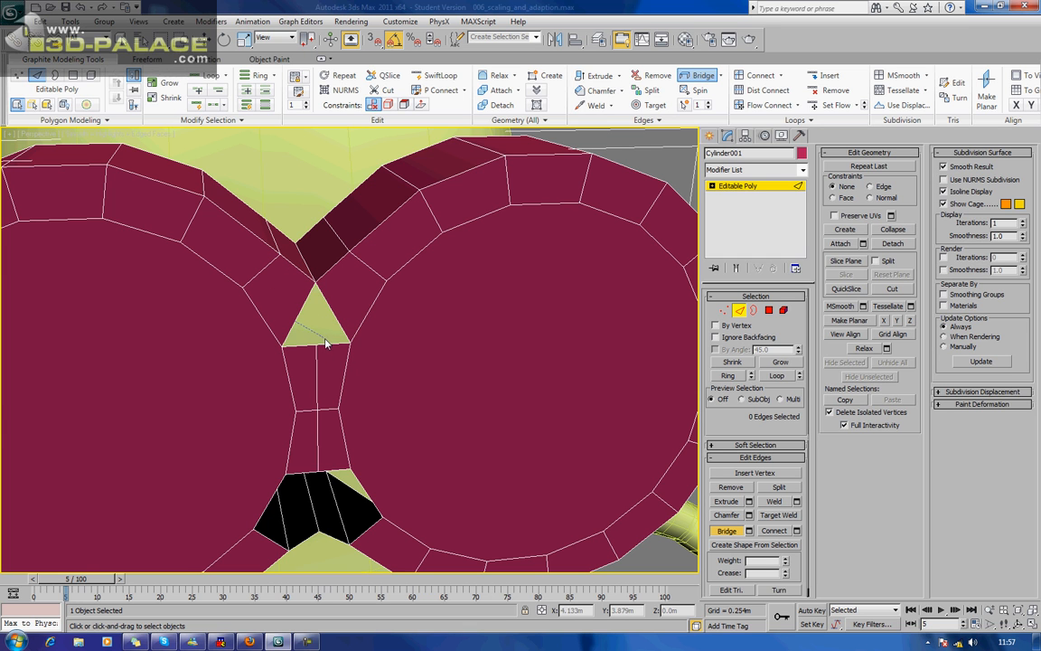
left_click(328, 343)
middle_click_drag(320, 483, 370, 261)
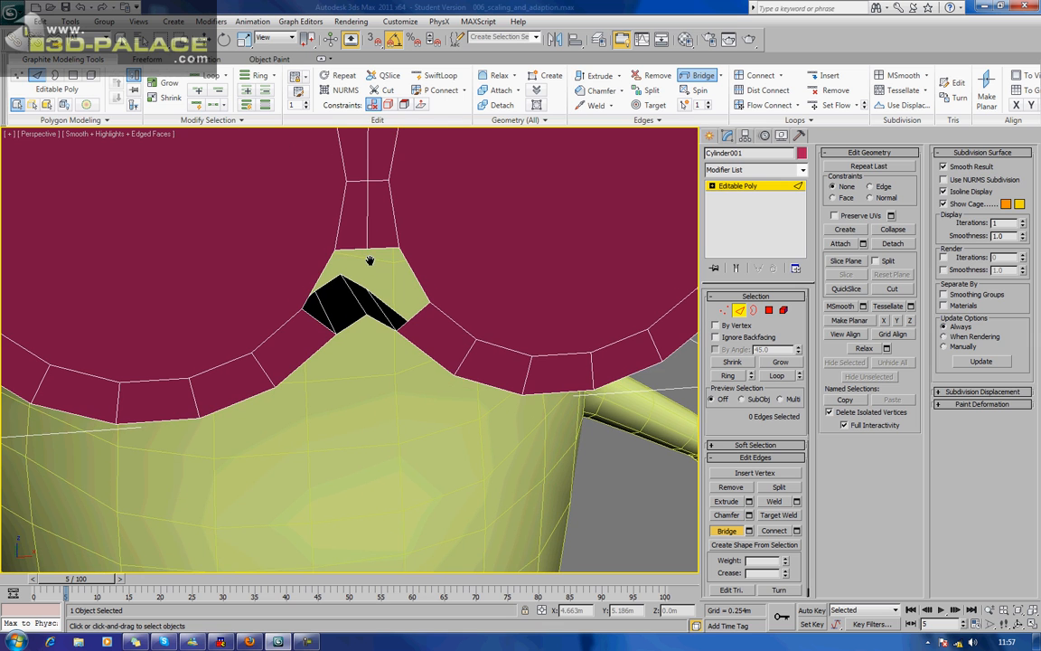
left_click(348, 251)
left_click(311, 316)
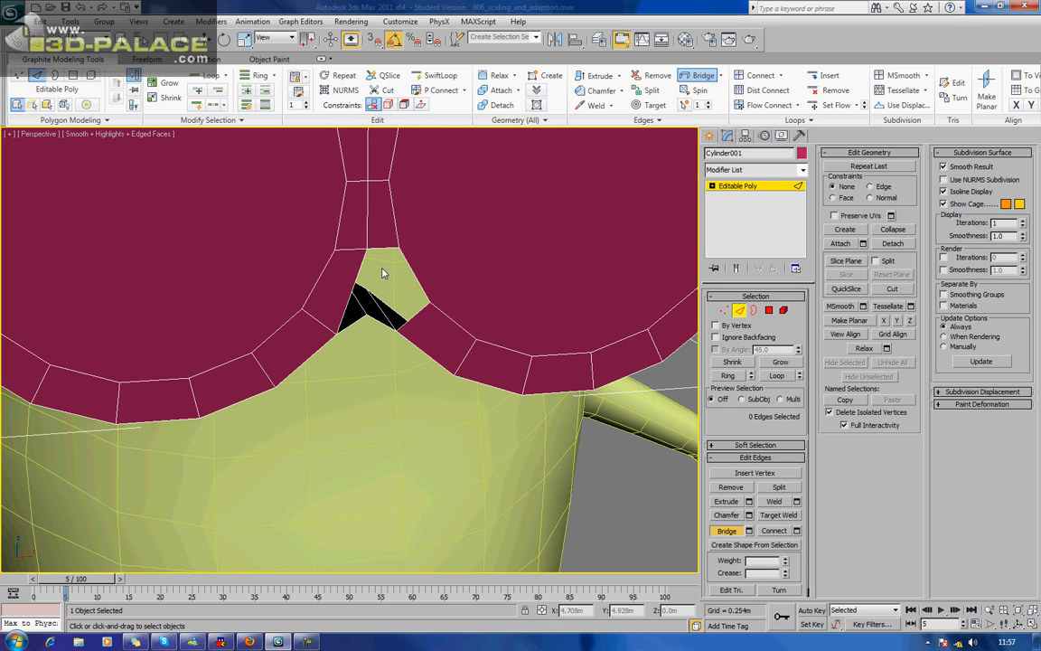
key("ctrl+z")
Bridge the rim edges below the middle bridge to the lower side-wall bridge on both sides, and close the remaining triangular gap.
left_click(349, 322)
left_click(415, 277)
left_click(379, 319)
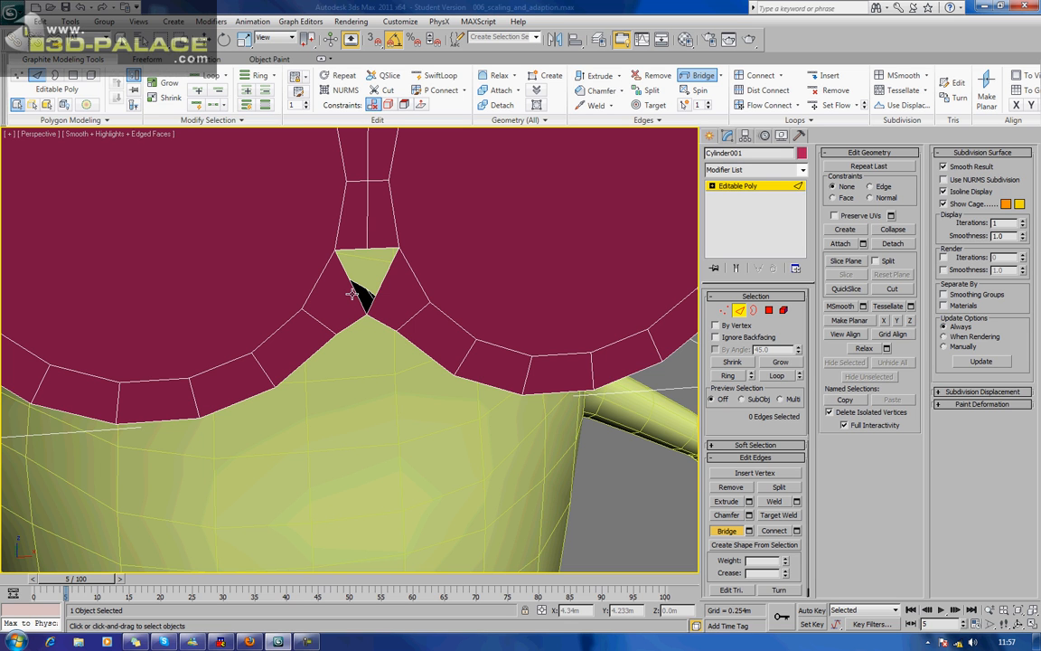
left_click(377, 247)
middle_click_drag(378, 248, 394, 310)
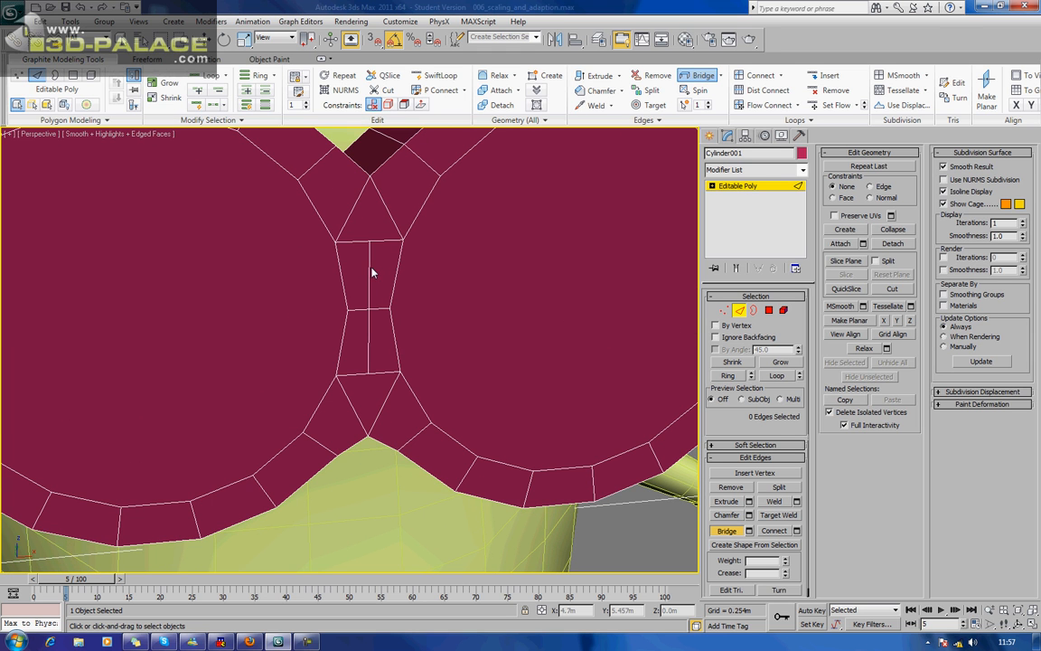
End bridging, select the two vertical centre edges of the middle bridge and scale them shorter along Z.
right_click(368, 269)
left_click(369, 270)
left_click(369, 333, "ctrl")
key("e")
key("r")
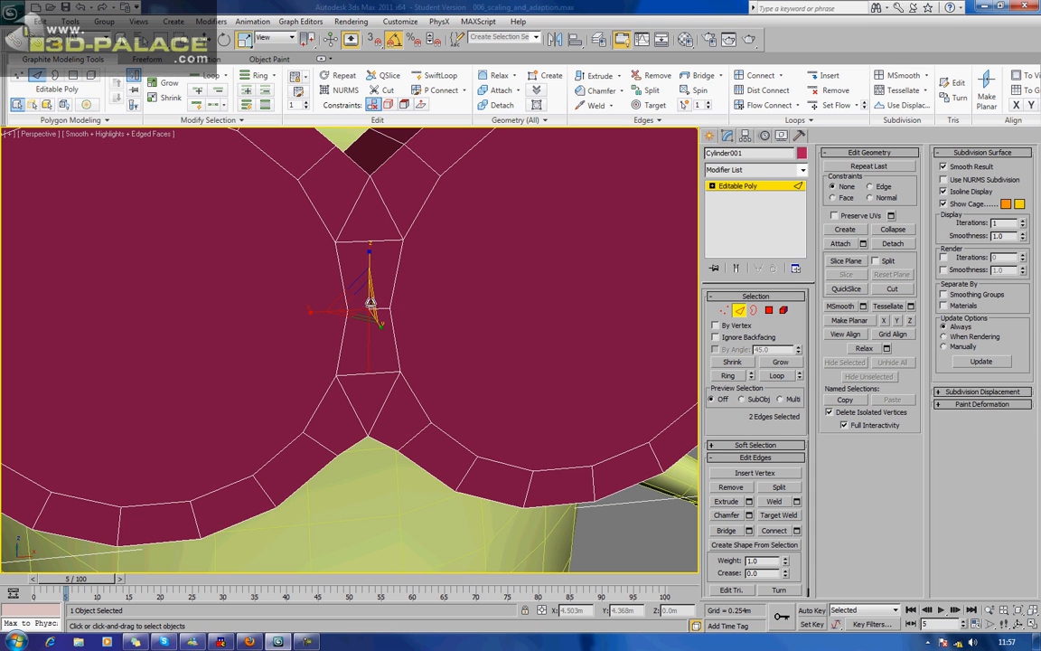
left_click_drag(368, 263, 370, 295)
scroll(369, 293, "down", 4)
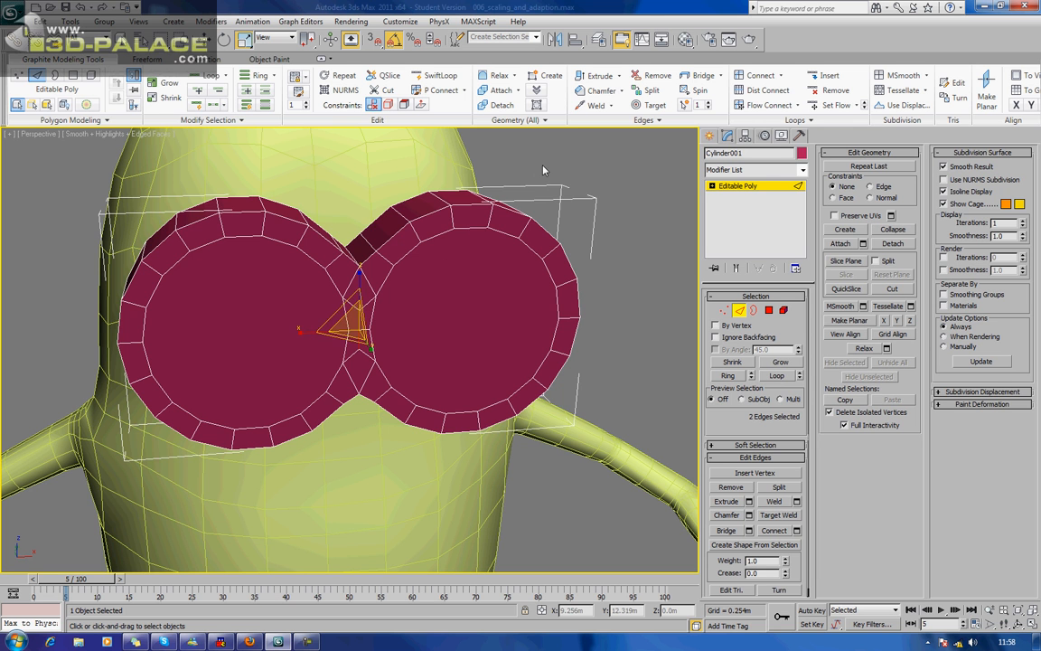
Leave edge editing and move the whole goggles object back in depth until it sits against the minion's face.
left_click(487, 148)
scroll(487, 149, "down", 3)
middle_click_drag(484, 153, 565, 226, "alt")
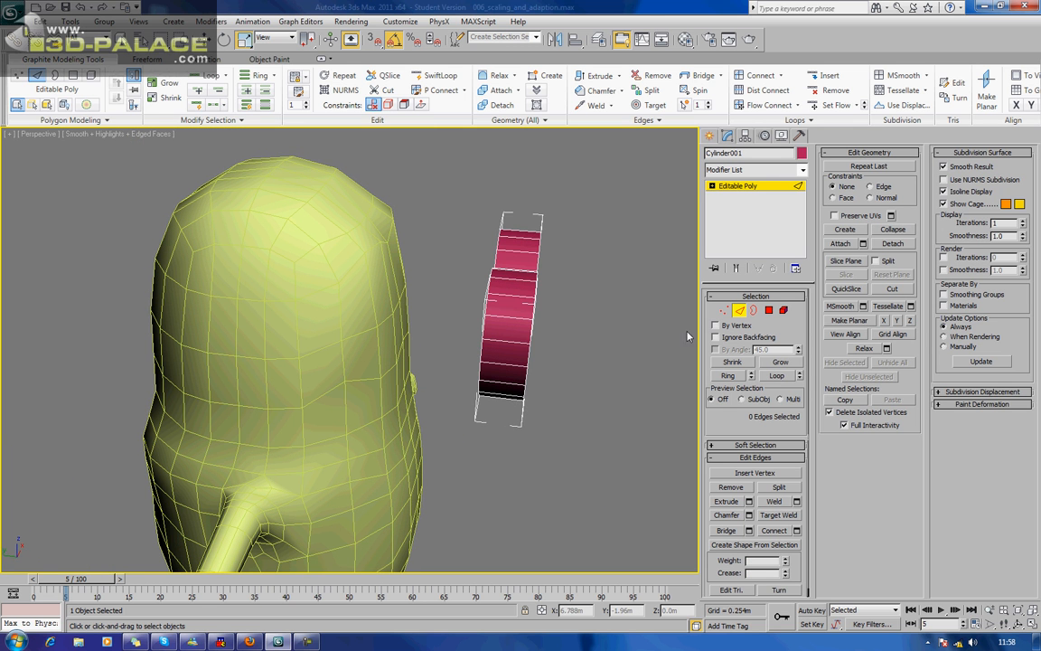
left_click(738, 311)
middle_click_drag(559, 308, 557, 333)
key("w")
left_click_drag(465, 332, 347, 380)
middle_click_drag(466, 355, 362, 332, "alt")
scroll(356, 310, "down", 4)
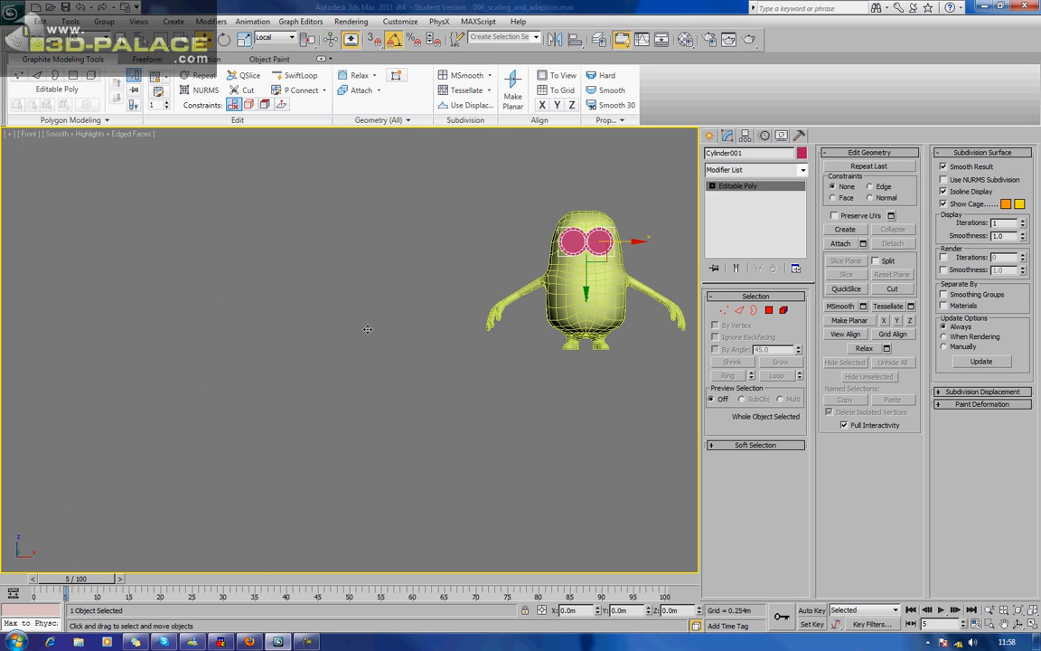
Centre the goggles on the face in the Front view by nudging them slightly along X.
key("f")
key("z")
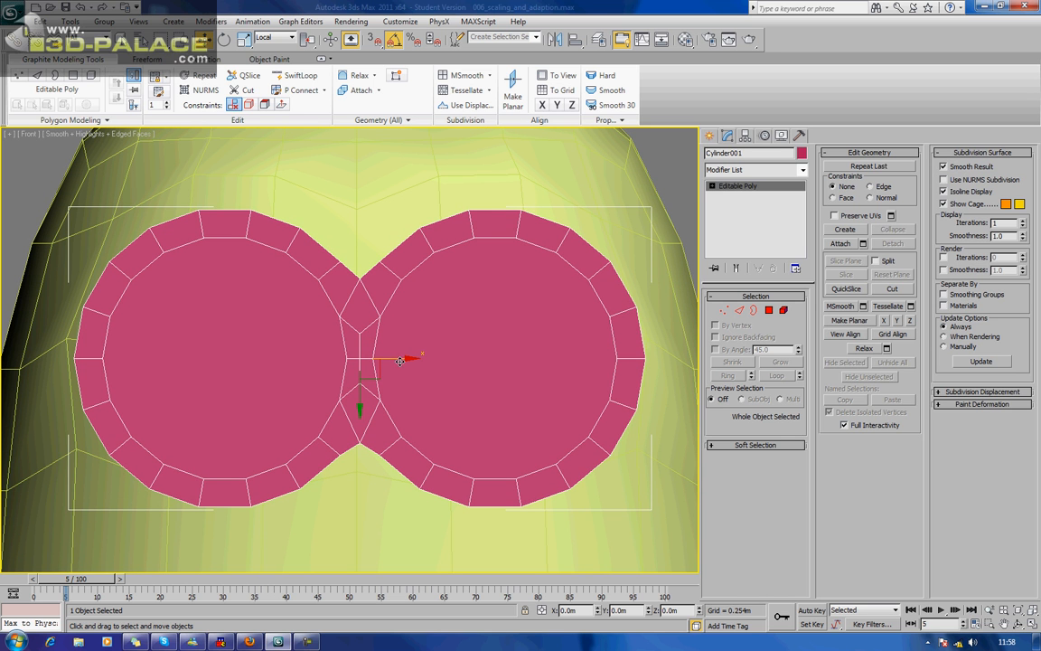
left_click_drag(400, 359, 397, 360)
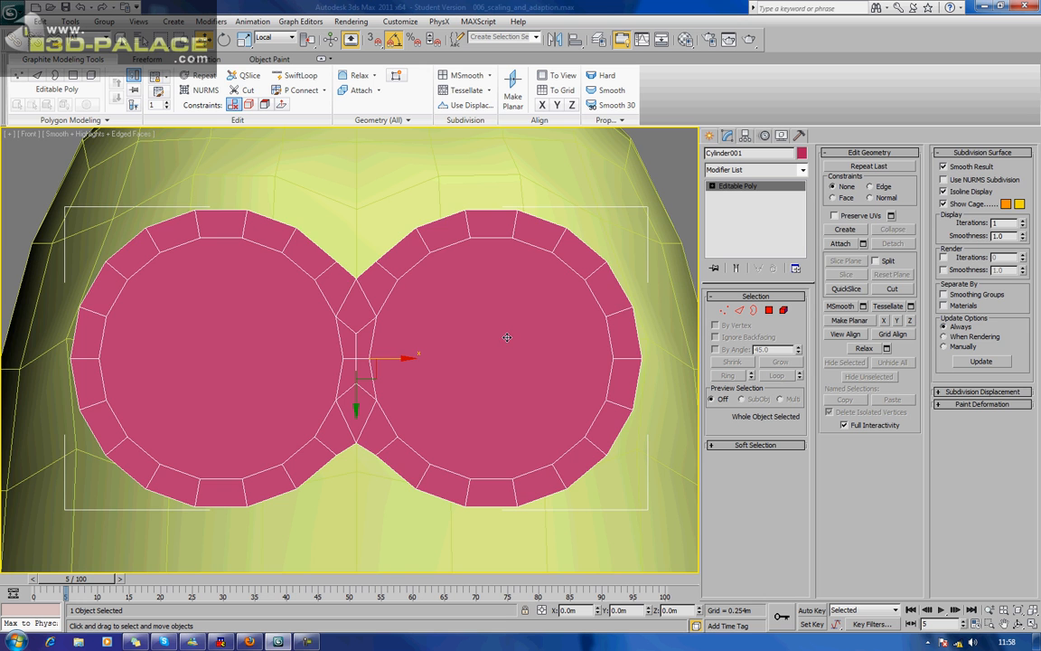
Select the minion's body and examine from the side and from below how the goggles meet the head.
scroll(507, 337, "down", 4)
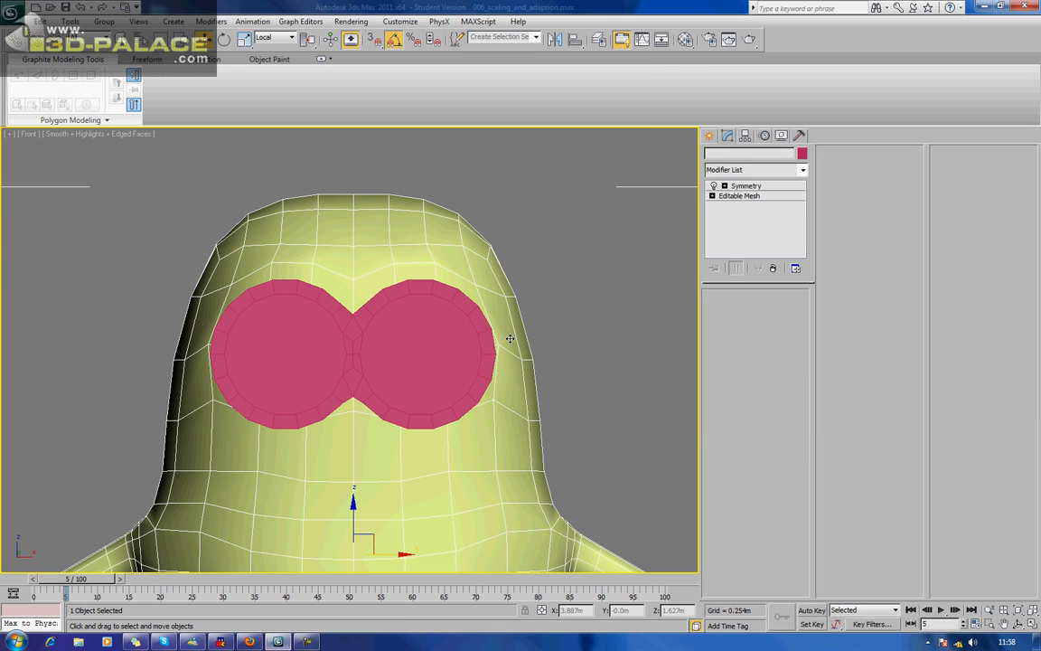
scroll(507, 337, "down", 5)
scroll(509, 338, "down", 3)
middle_click_drag(508, 328, 456, 350, "alt")
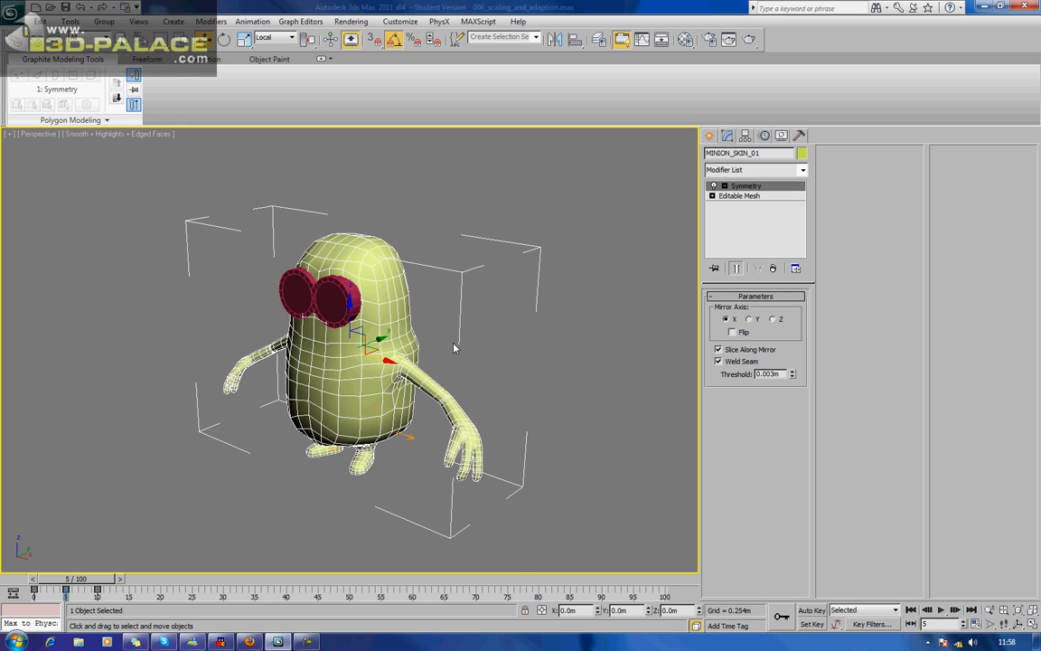
scroll(416, 296, "up", 6)
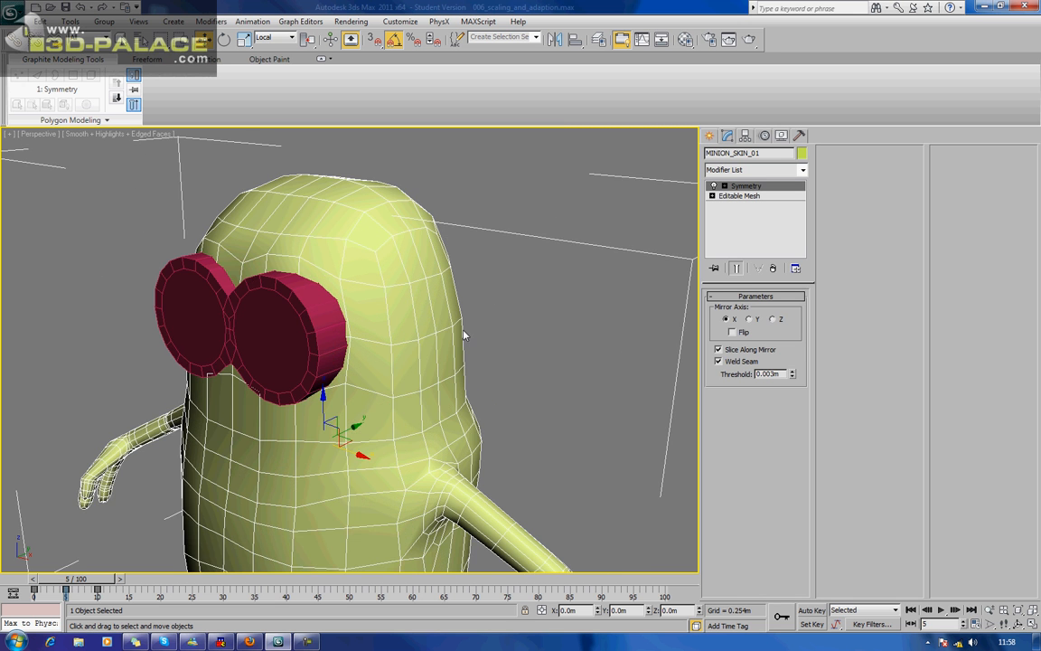
middle_click_drag(421, 302, 398, 328, "alt")
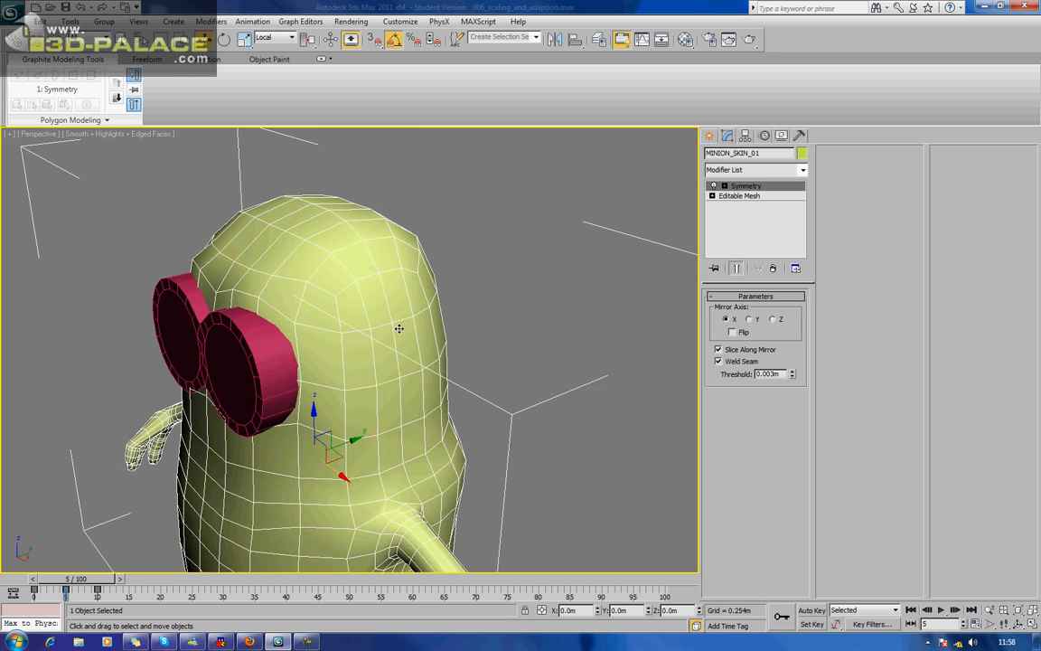
scroll(398, 328, "up", 2)
middle_click_drag(318, 312, 334, 346)
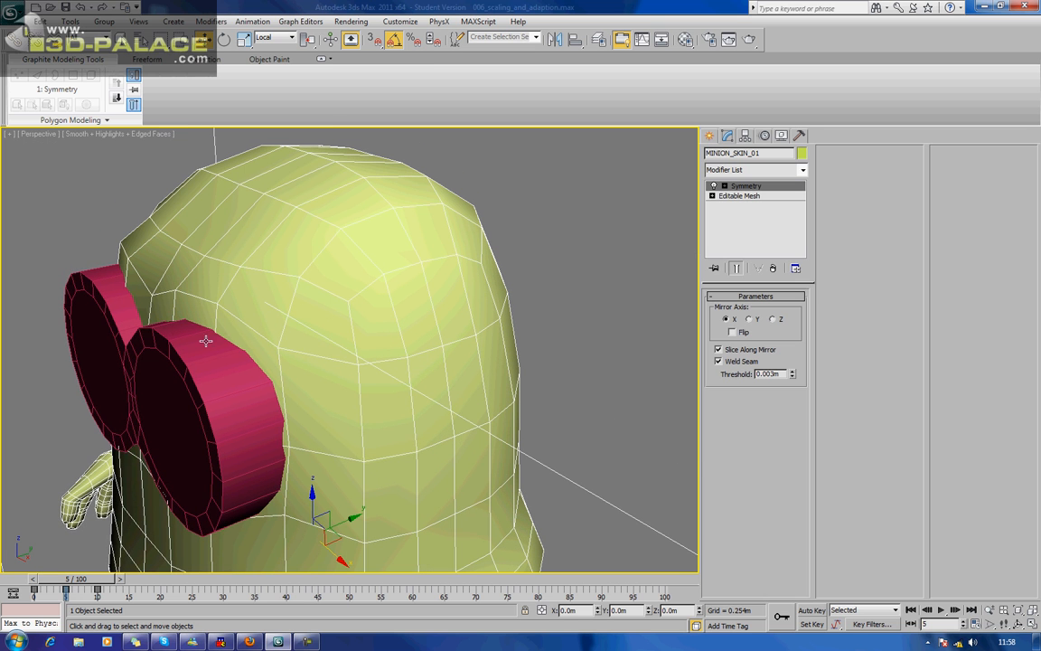
middle_click_drag(191, 312, 145, 329, "alt")
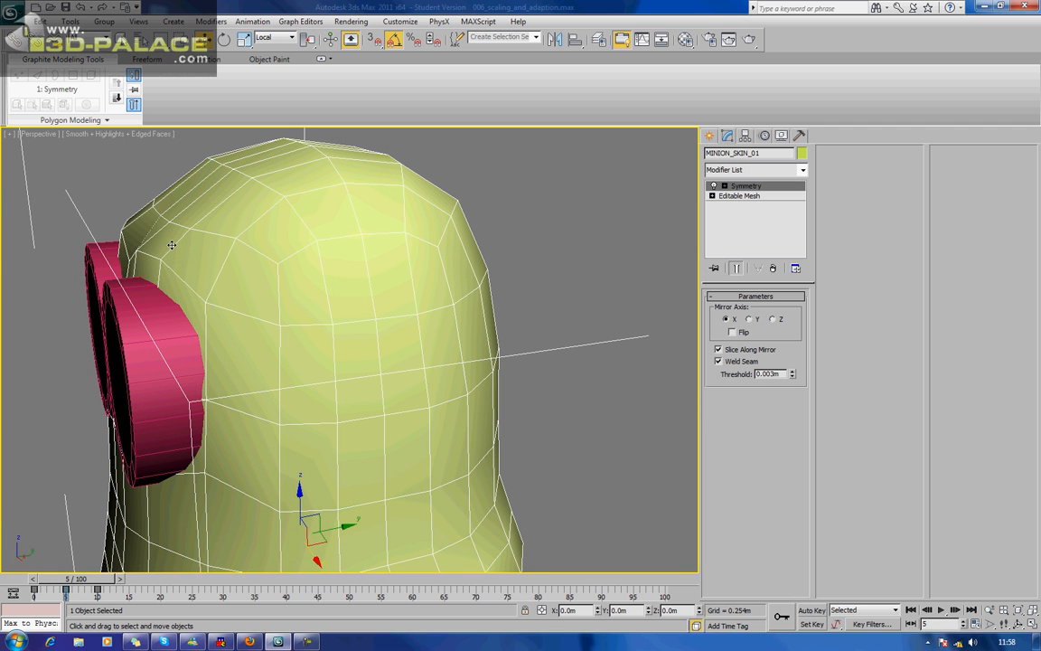
middle_click_drag(200, 364, 281, 329, "alt")
scroll(304, 318, "up", 3)
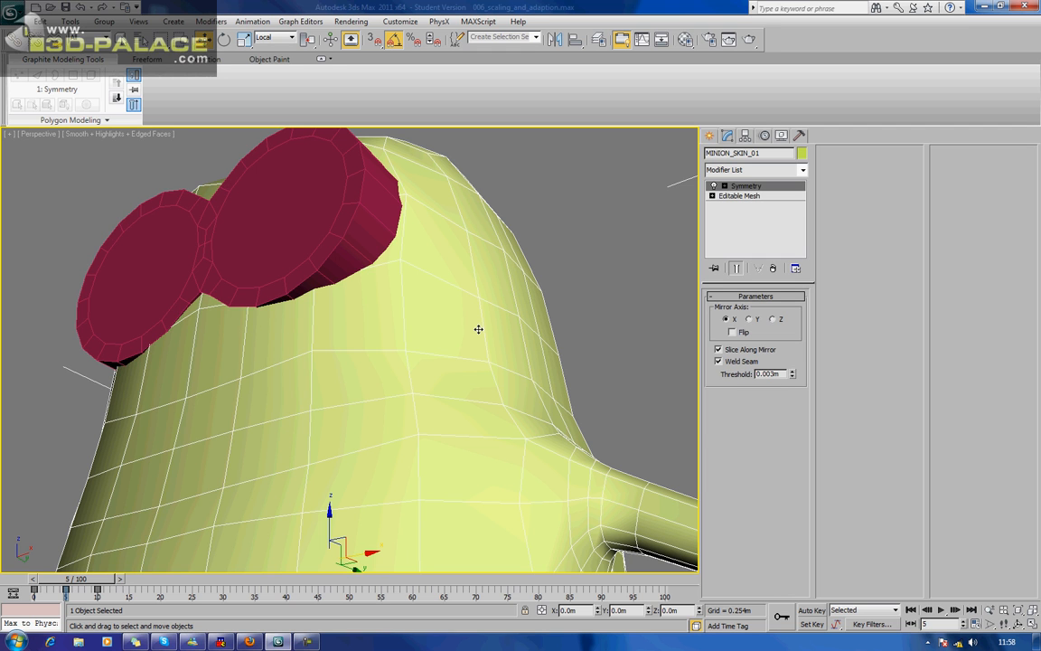
Edit the vertices of the body's Editable Mesh and push the centre vertex below the goggles' bridge back about 0.067 m along Y.
left_click(645, 245)
left_click(432, 355)
left_click(739, 195)
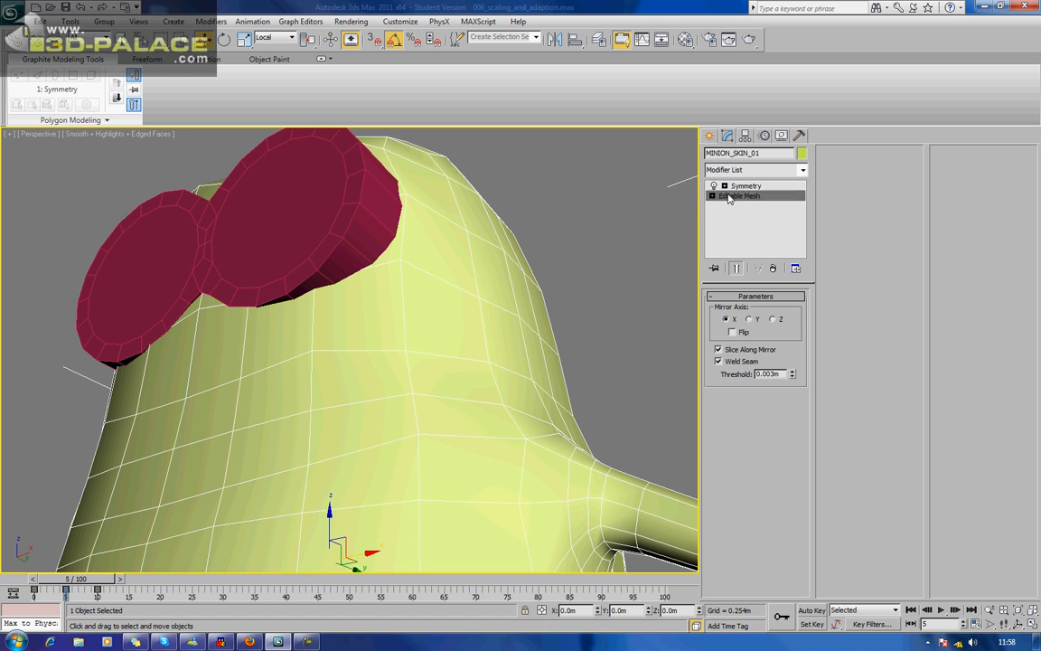
left_click(723, 312)
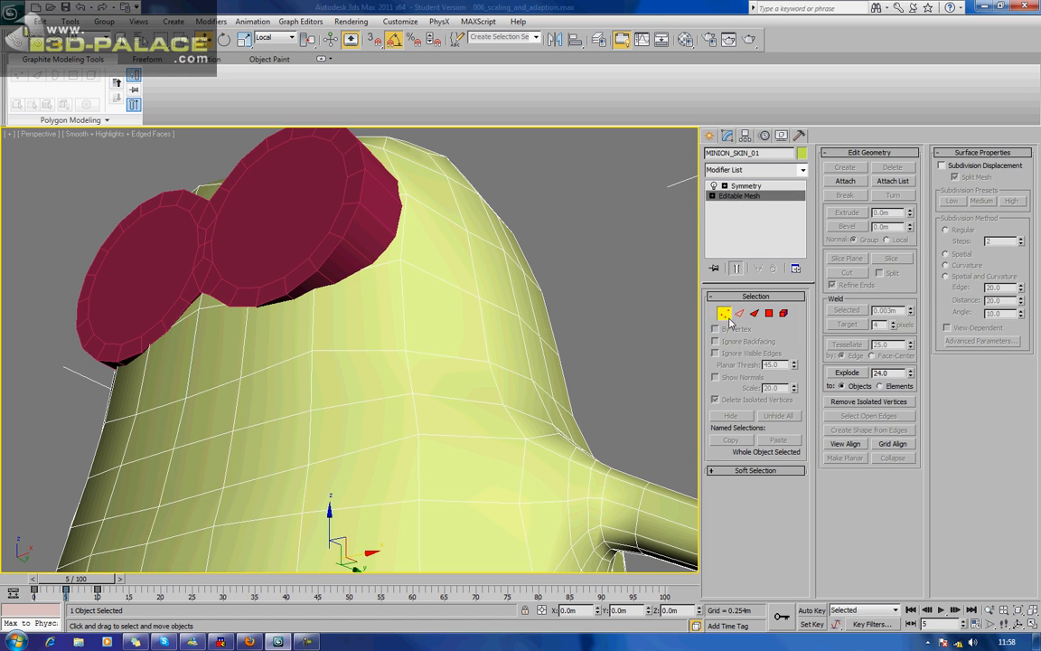
left_click(199, 307)
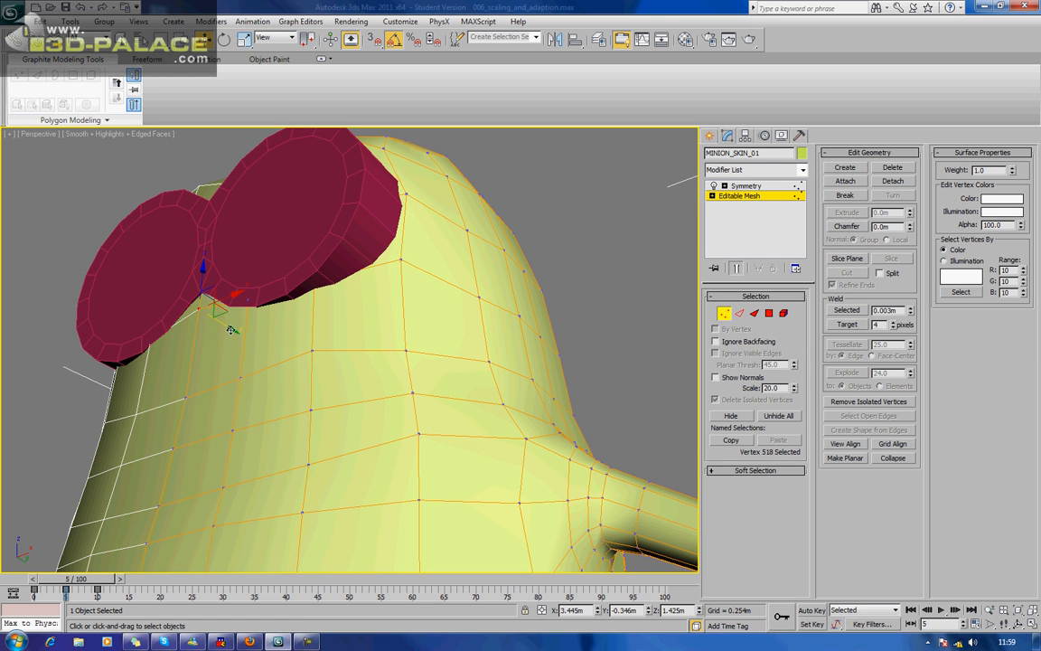
left_click_drag(244, 346, 268, 352)
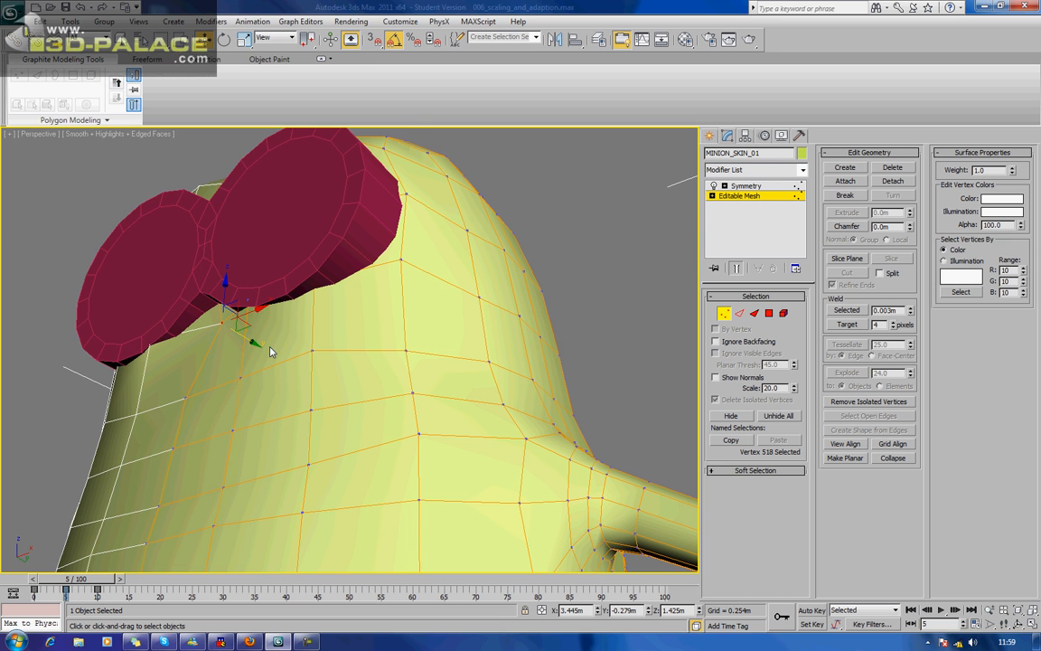
key("F3")
key("F3")
middle_click_drag(287, 333, 283, 327, "alt")
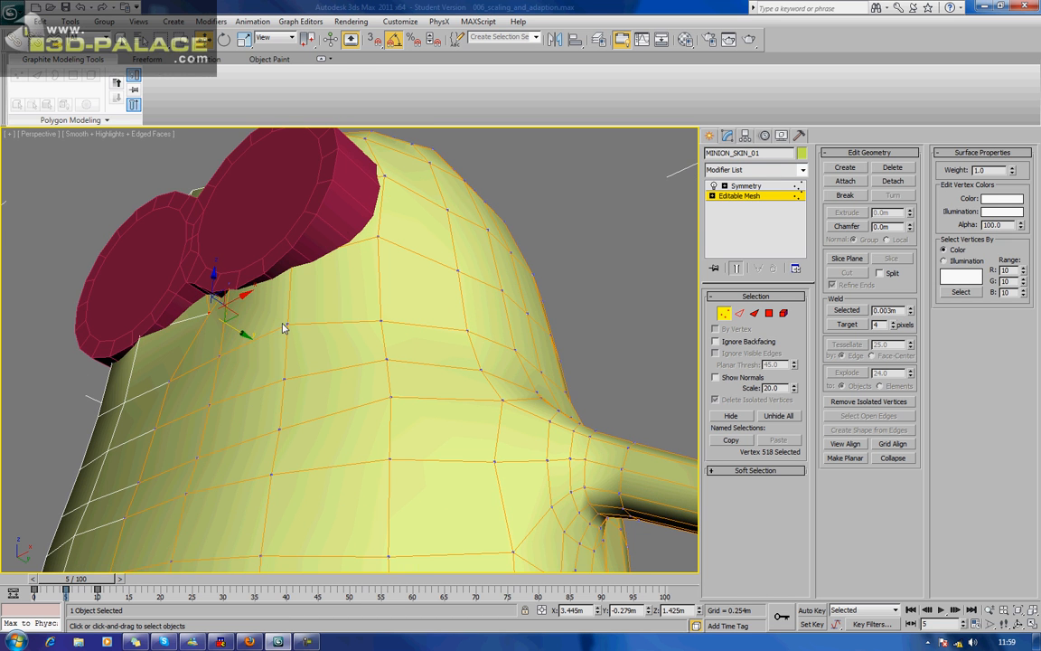
Push the next two body vertices under the adjacent lens back along Y, the first by about 0.05 m.
left_click(232, 286)
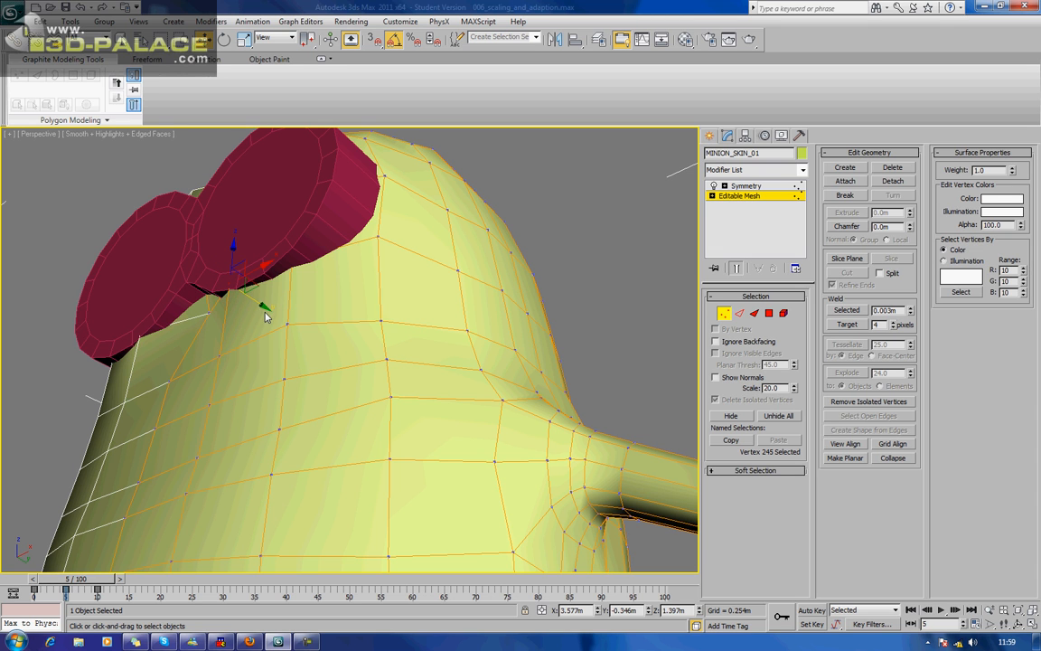
left_click_drag(264, 307, 283, 326)
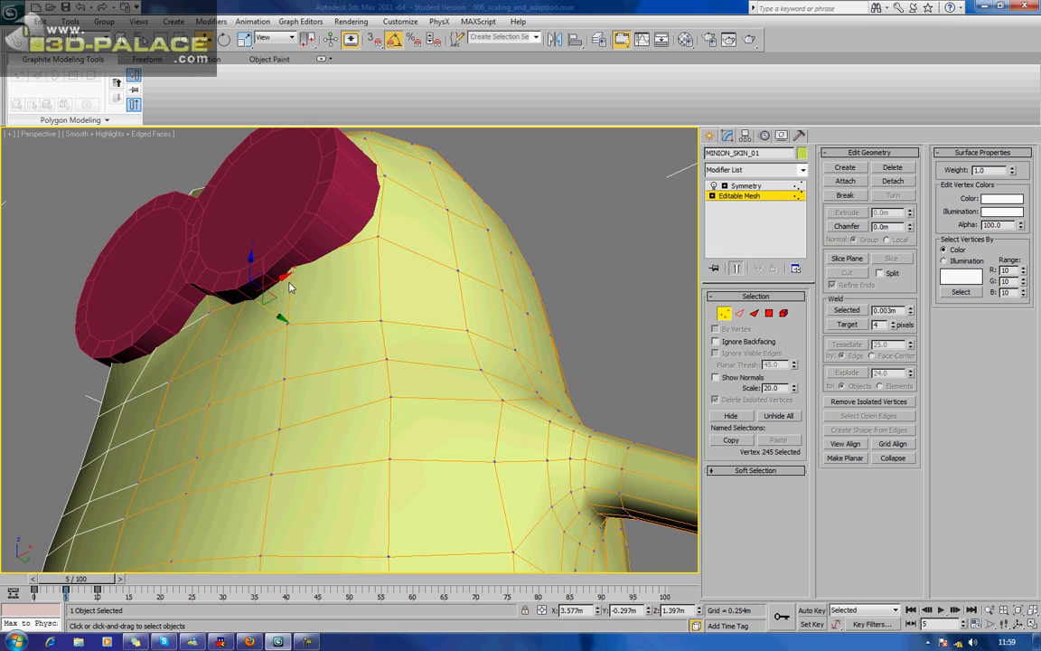
left_click(294, 251)
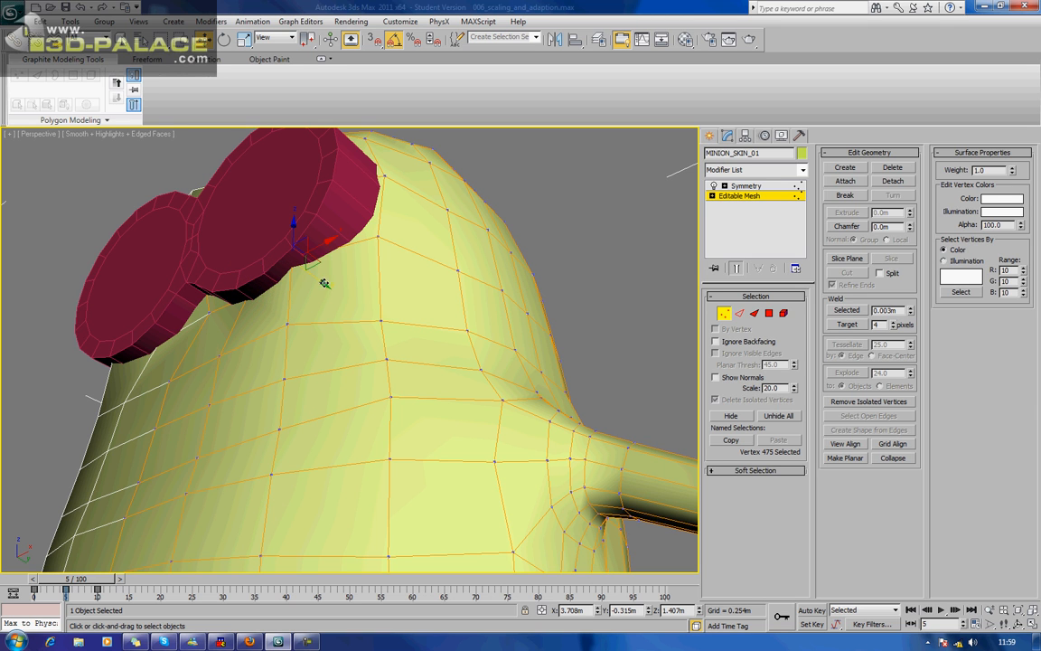
left_click_drag(314, 282, 326, 288)
Select four body vertices in the row beneath the goggles and shift them slightly back along Y to smooth the surface.
middle_click_drag(372, 269, 257, 414, "alt")
left_click(239, 403)
left_click_drag(279, 403, 287, 406)
middle_click_drag(257, 442, 273, 317)
mouse_move(186, 364)
left_mouse_down()
mouse_move(245, 374)
mouse_move(198, 375)
mouse_move(191, 362)
left_mouse_up()
middle_click_drag(197, 359, 145, 365, "alt")
left_click_drag(106, 332, 223, 364, "ctrl")
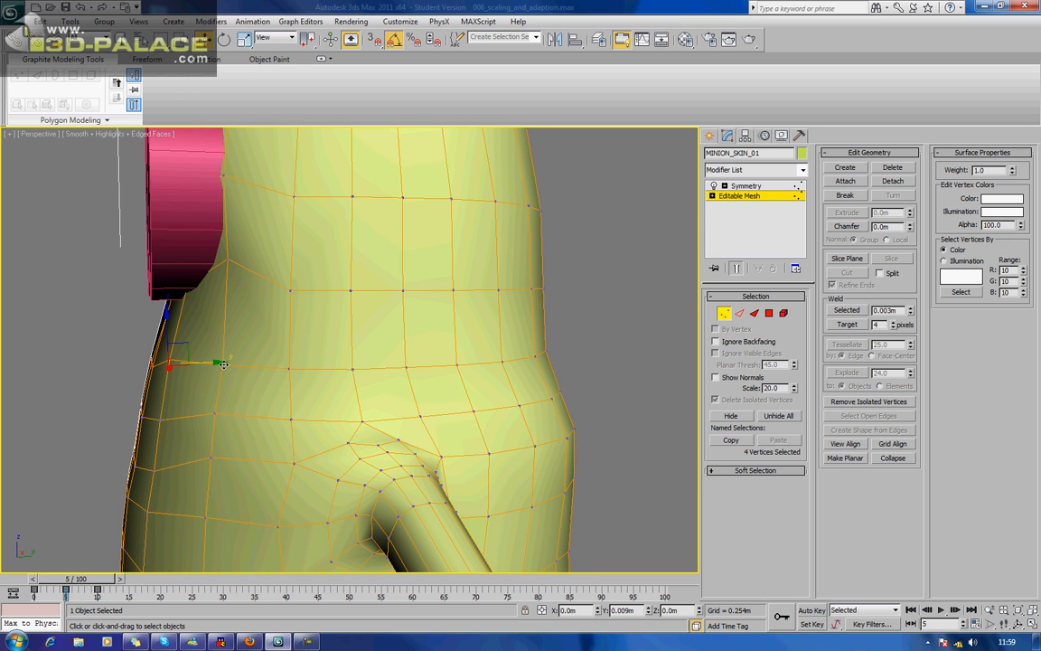
Clear the vertex selection, leave vertex editing on the body and check the goggles' fit on the whole figure.
scroll(223, 364, "down", 3)
middle_click_drag(223, 364, 291, 366, "alt")
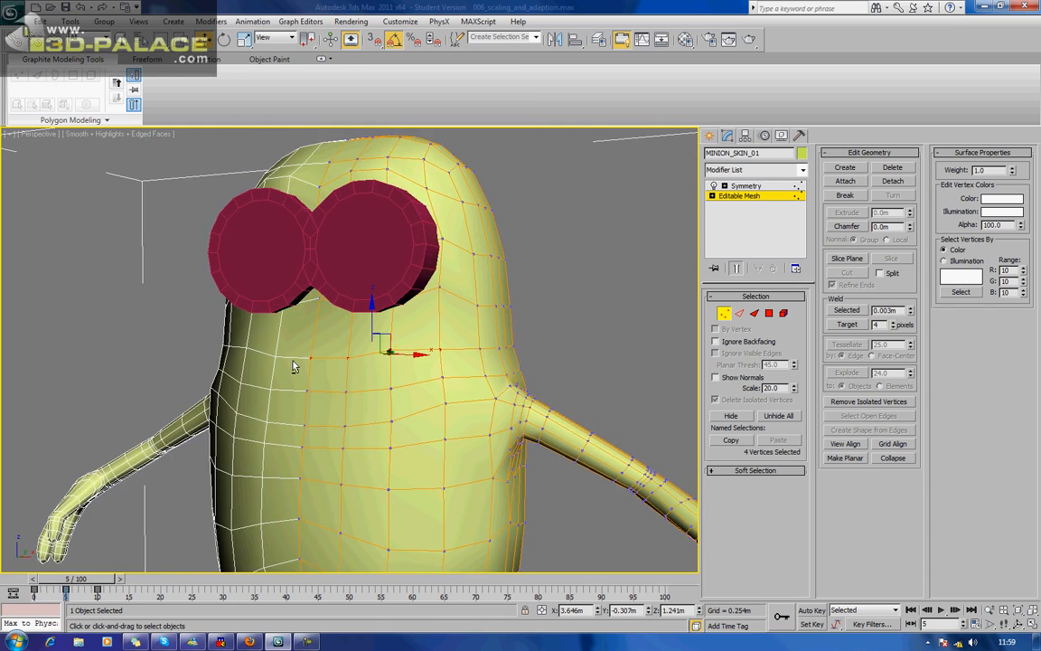
left_click(594, 223)
scroll(598, 225, "down", 3)
middle_click_drag(560, 232, 472, 222, "alt")
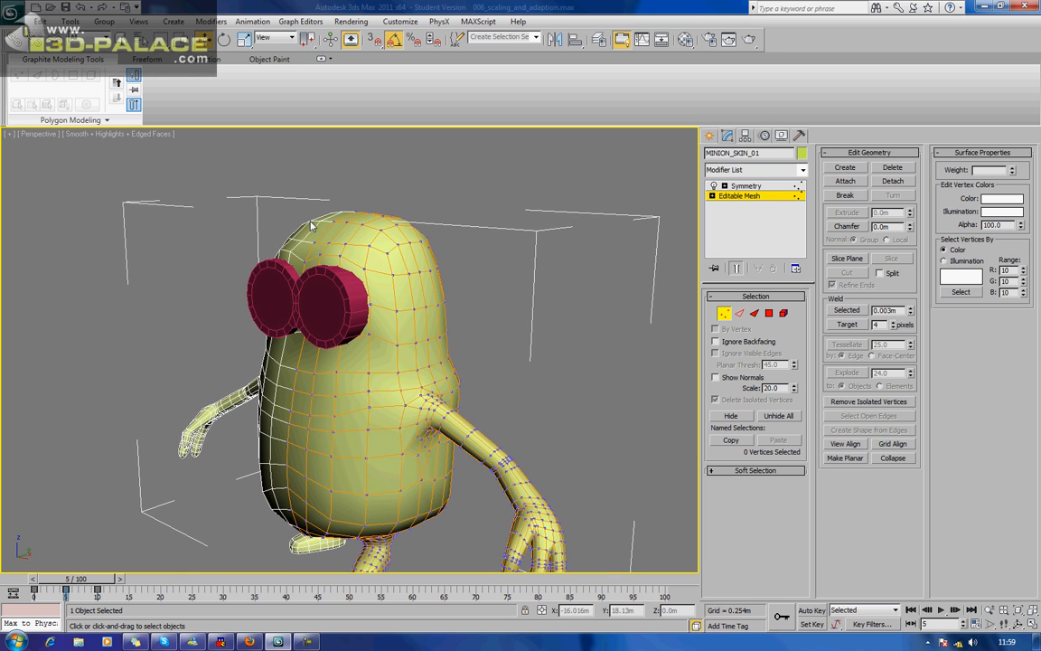
middle_click_drag(368, 244, 394, 236, "alt")
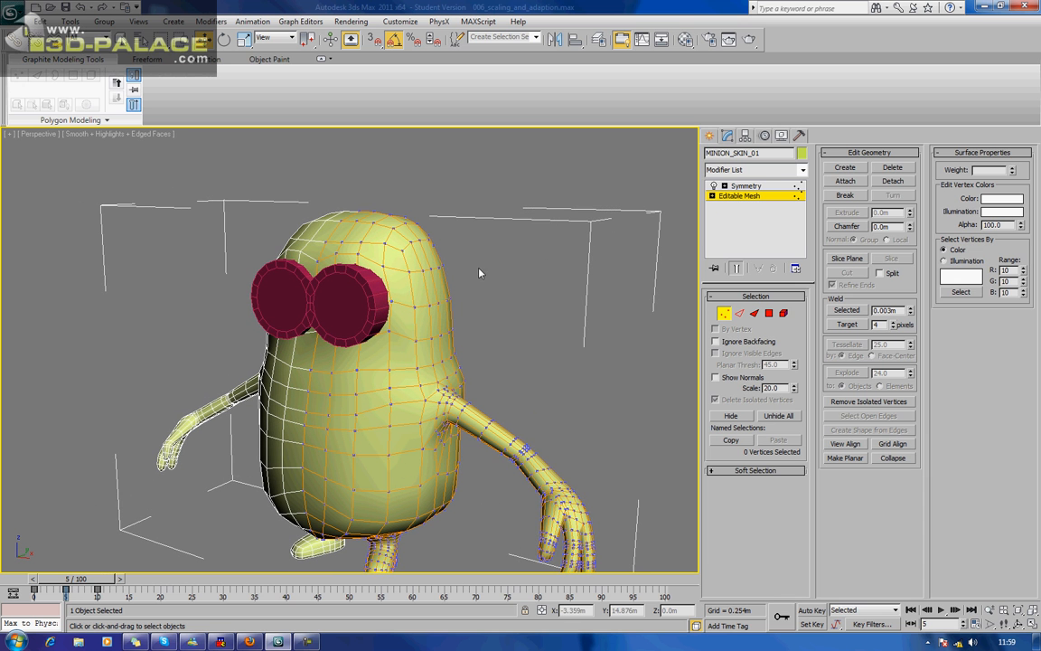
left_click(723, 314)
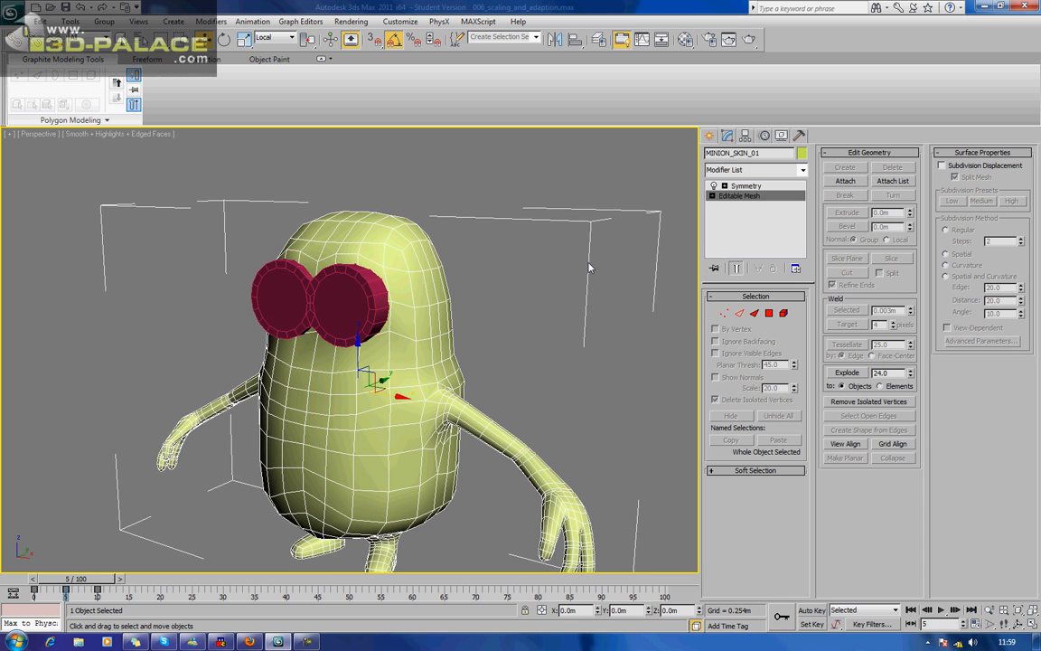
middle_click_drag(550, 288, 592, 278, "alt")
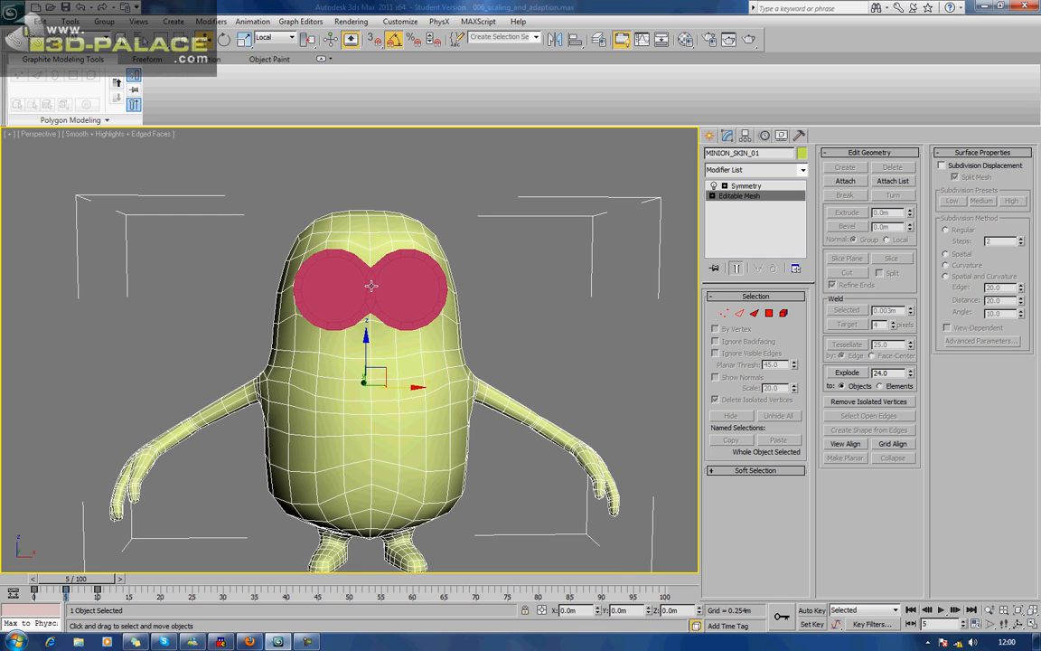
Select the goggles and centre their pivot on the object.
key("alt+Tab")
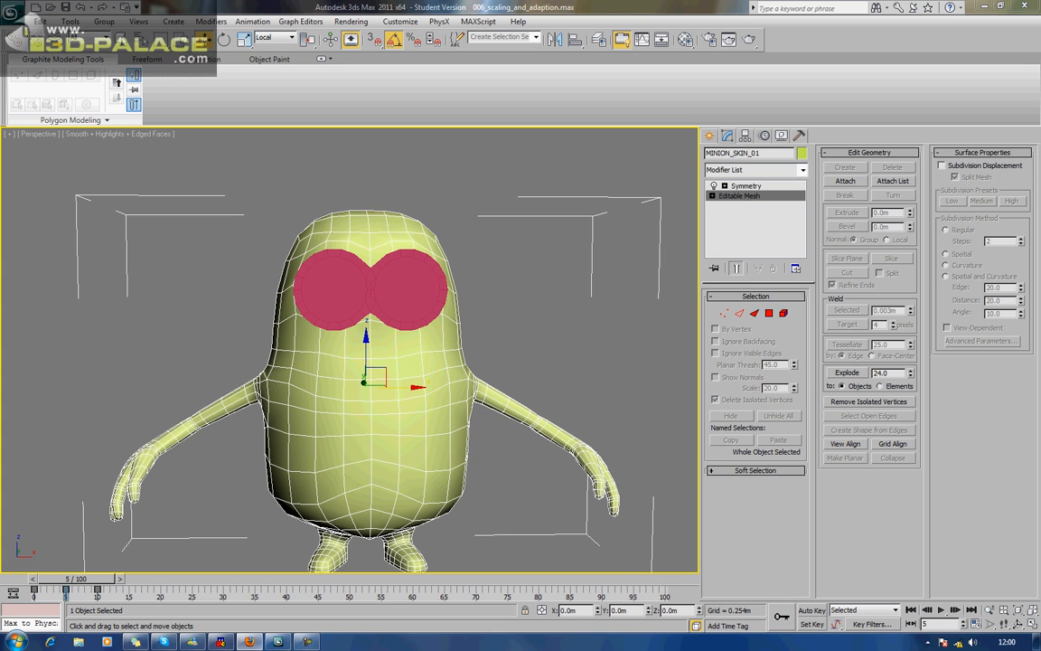
left_click(330, 173)
left_click(325, 275)
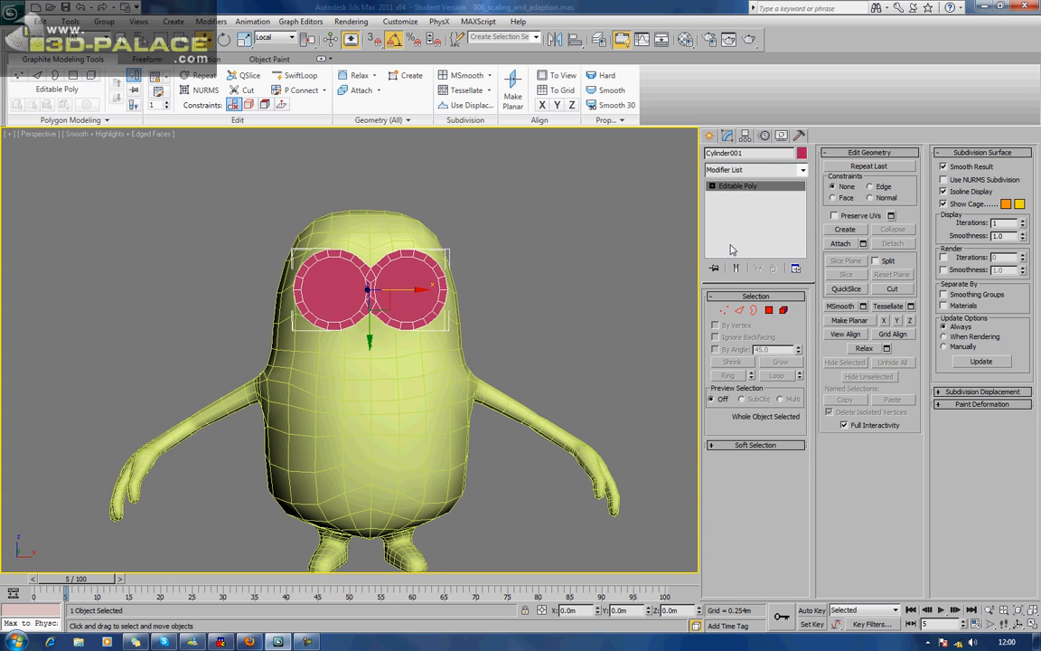
left_click(727, 136)
left_click(757, 214)
left_click(755, 277)
left_click(756, 214)
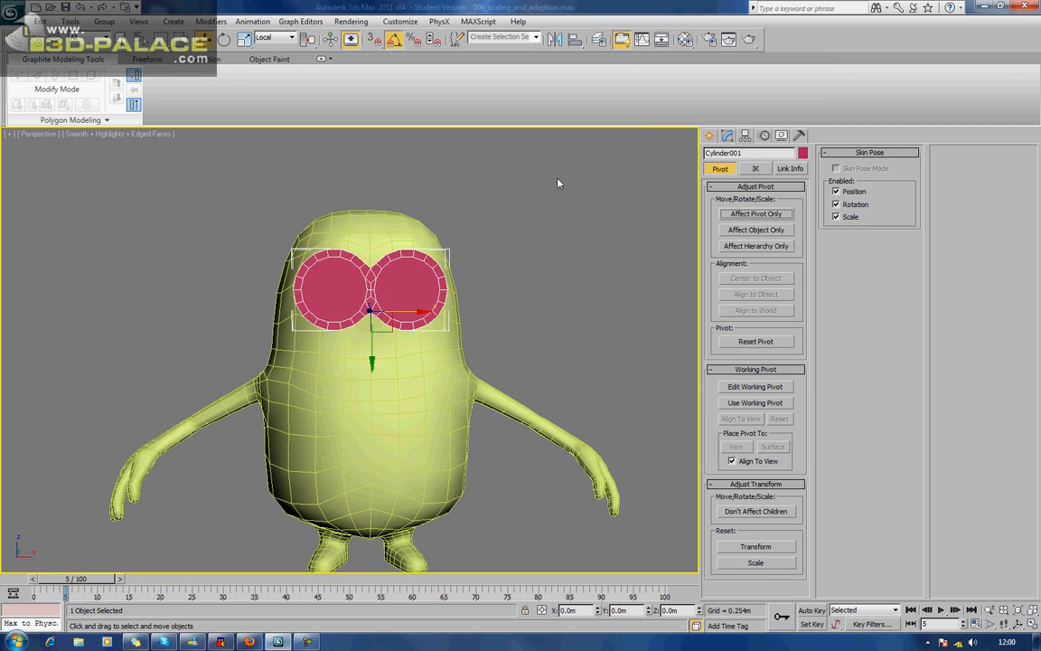
Scale the goggles down slightly and uniformly about their centre, clear the selection and check their size against the face.
left_click(244, 38)
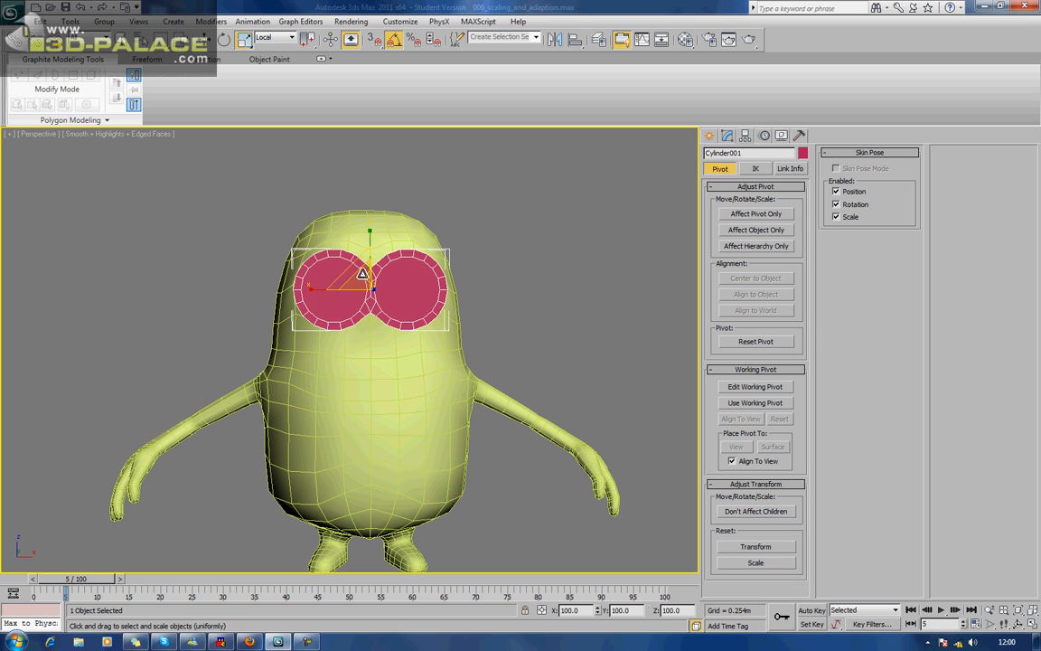
left_click_drag(362, 272, 364, 279)
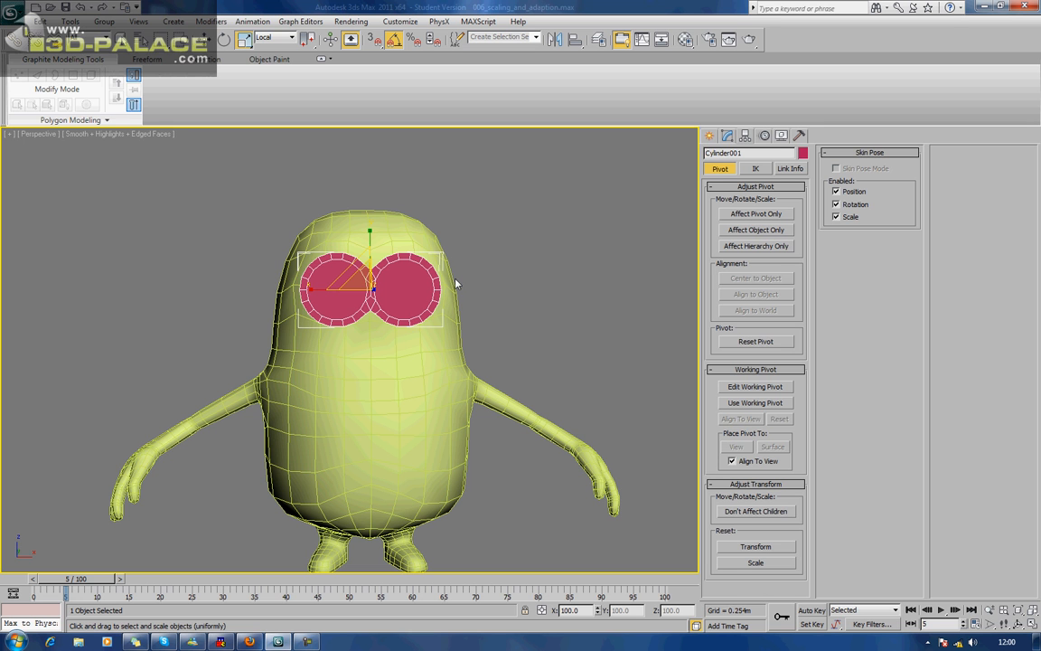
left_click(560, 268)
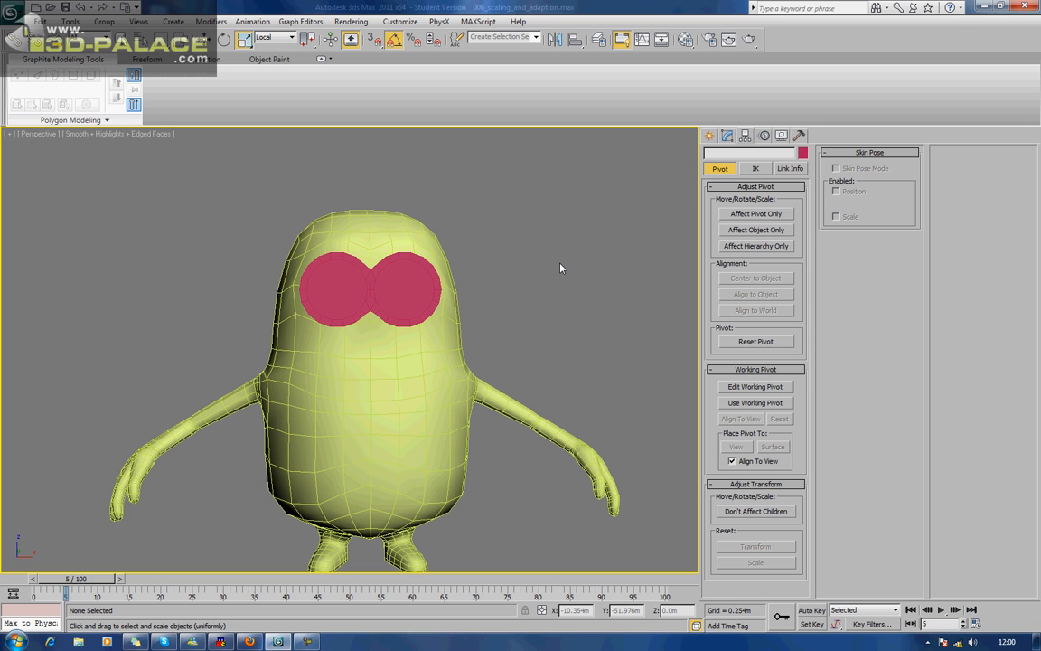
middle_click_drag(535, 241, 445, 270, "alt")
scroll(445, 269, "up", 3)
middle_click_drag(364, 260, 445, 272)
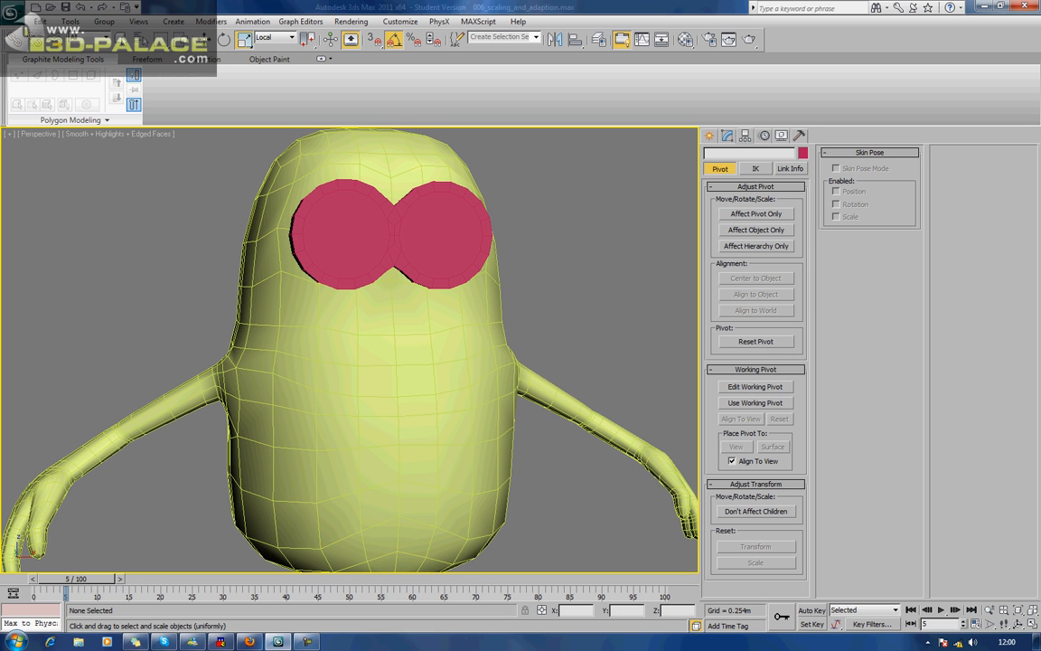
key("alt+Tab")
mouse_move(333, 353)
middle_mouse_down("alt")
mouse_move(359, 357)
mouse_move(325, 352)
middle_mouse_up("alt")
Change the diffuse colour of the body's 02 - Default material to grey with red, green and blue at 100.
left_click(395, 361)
middle_click_drag(396, 361, 412, 369, "alt")
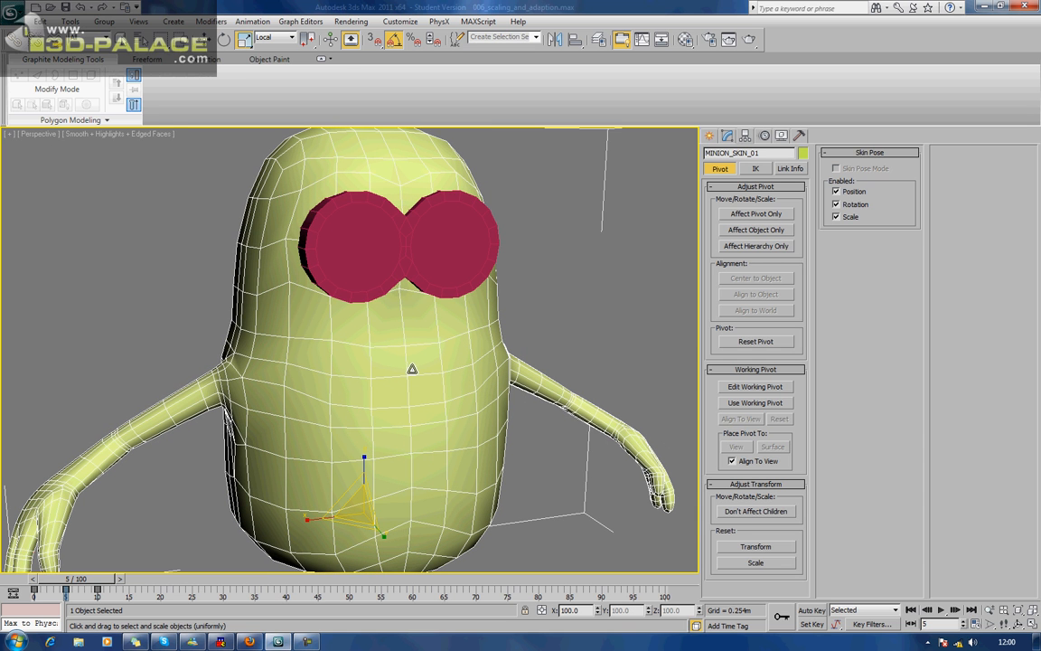
left_click(726, 135)
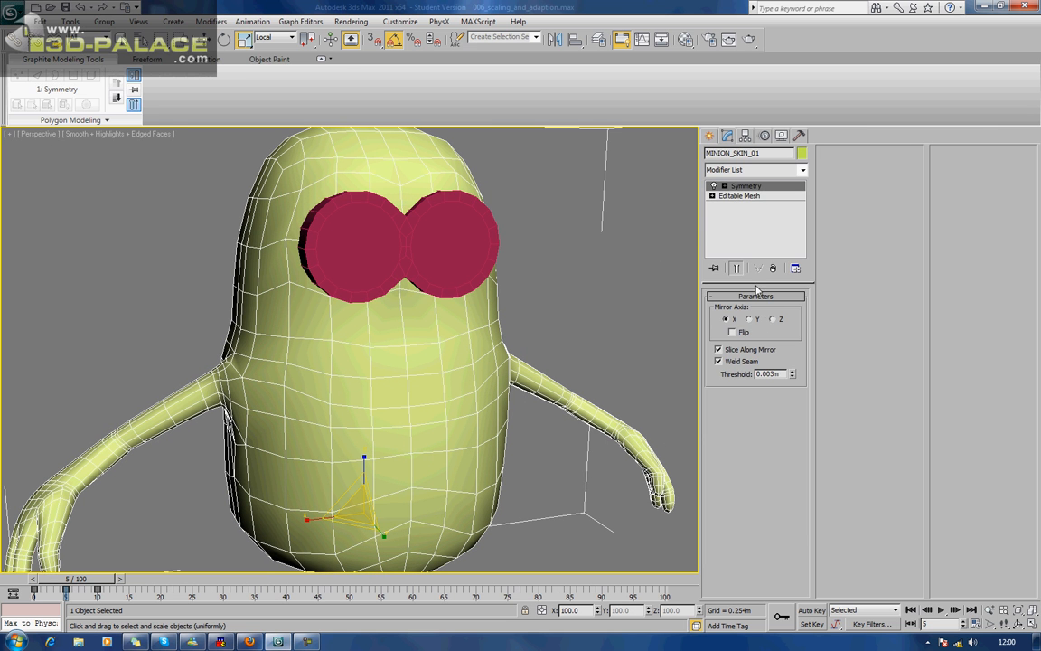
key("m")
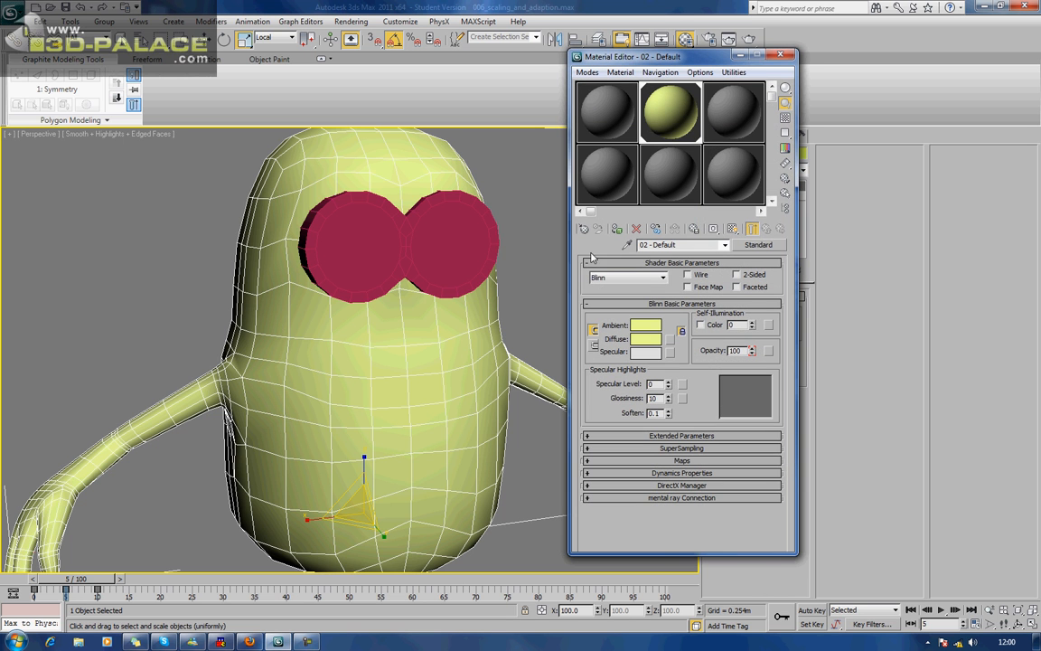
left_click(645, 338)
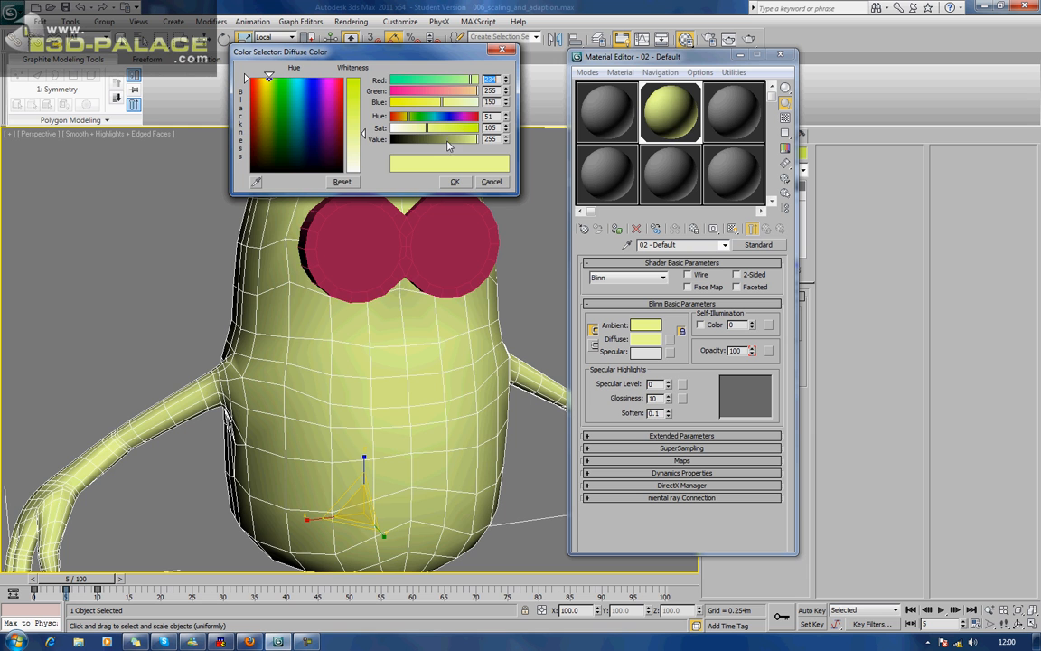
left_click_drag(446, 141, 314, 143)
mouse_move(428, 130)
left_mouse_down()
mouse_move(508, 130)
mouse_move(409, 143)
mouse_move(480, 148)
mouse_move(406, 131)
mouse_move(416, 139)
left_mouse_up()
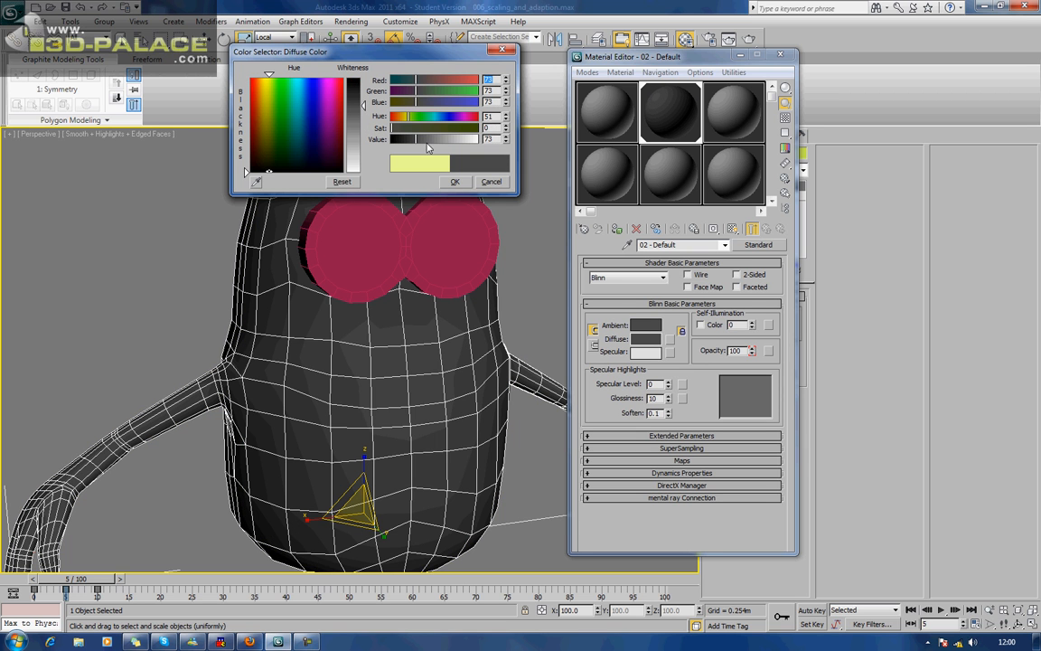
left_click(426, 140)
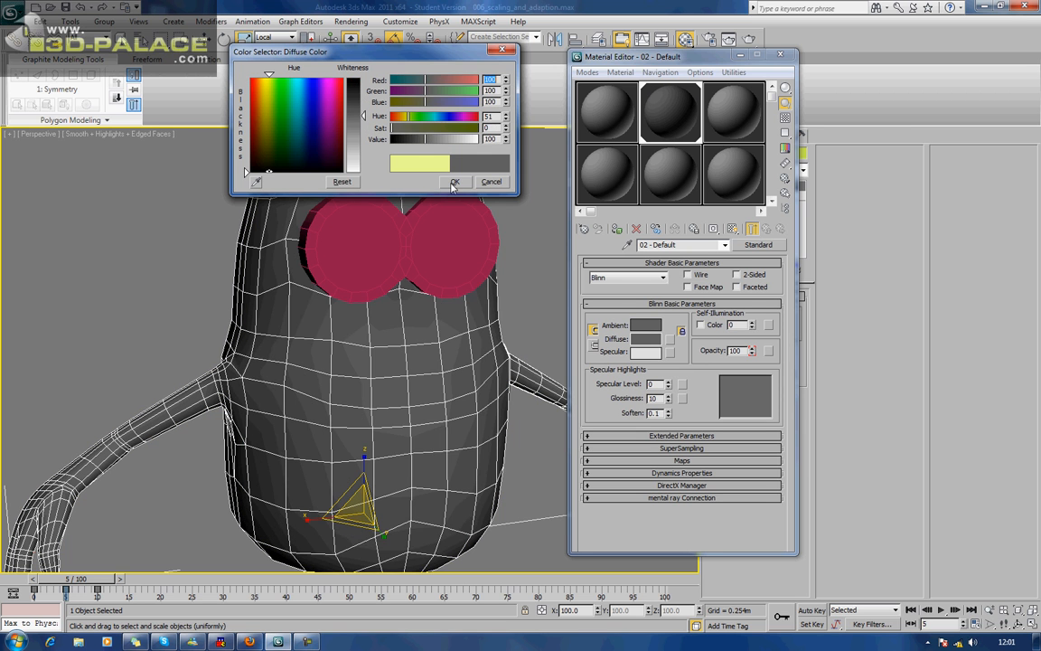
left_click(455, 182)
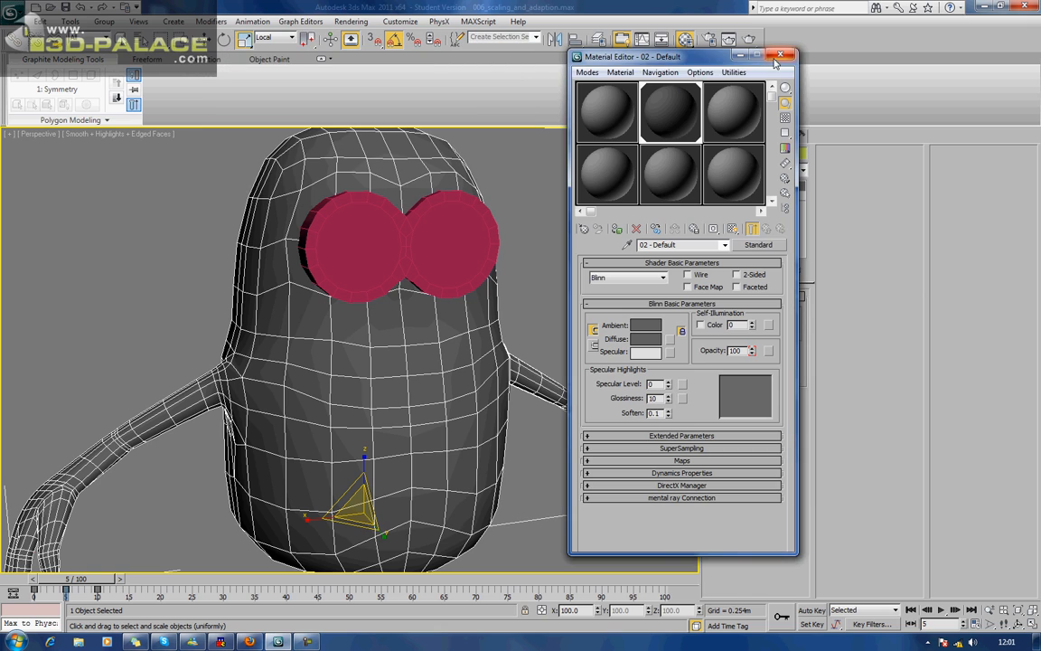
left_click(687, 41)
Convert the body, including its Symmetry modifier, to an Editable Poly.
middle_click_drag(594, 238, 495, 210, "alt")
middle_click_drag(562, 241, 566, 234, "alt")
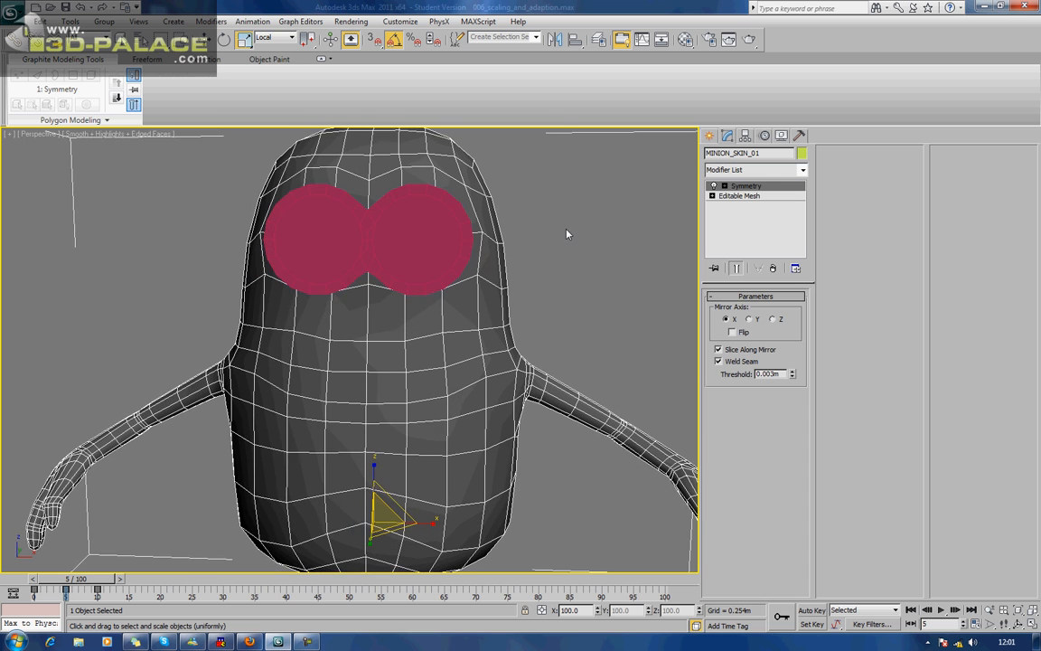
left_click(644, 269)
middle_click_drag(627, 272, 610, 274, "alt")
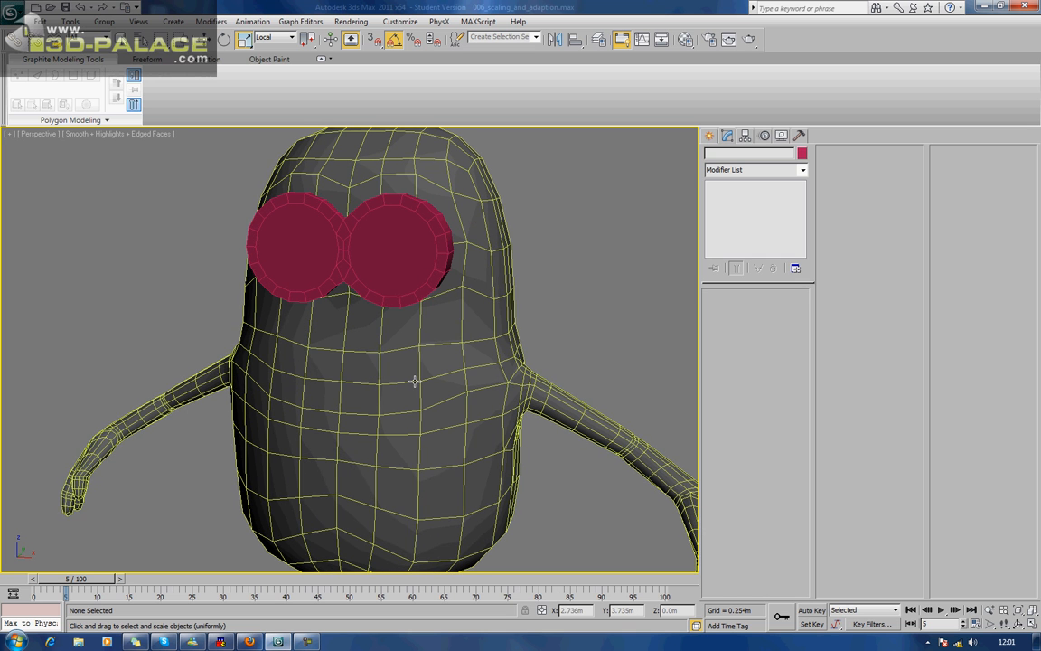
middle_click_drag(416, 381, 412, 379, "alt")
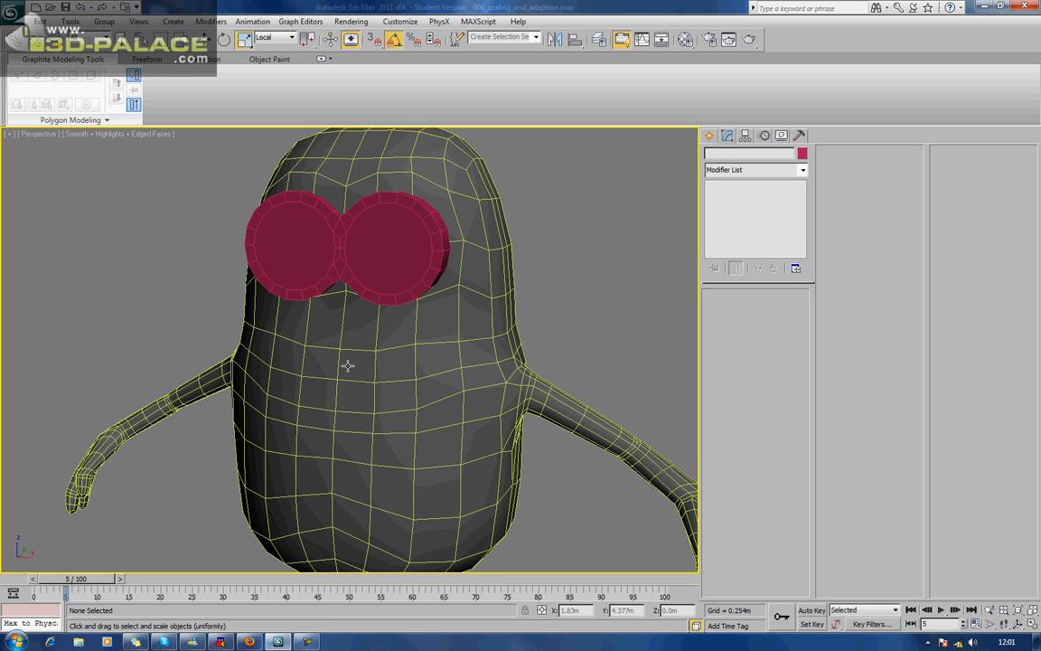
middle_click_drag(318, 362, 423, 348, "alt")
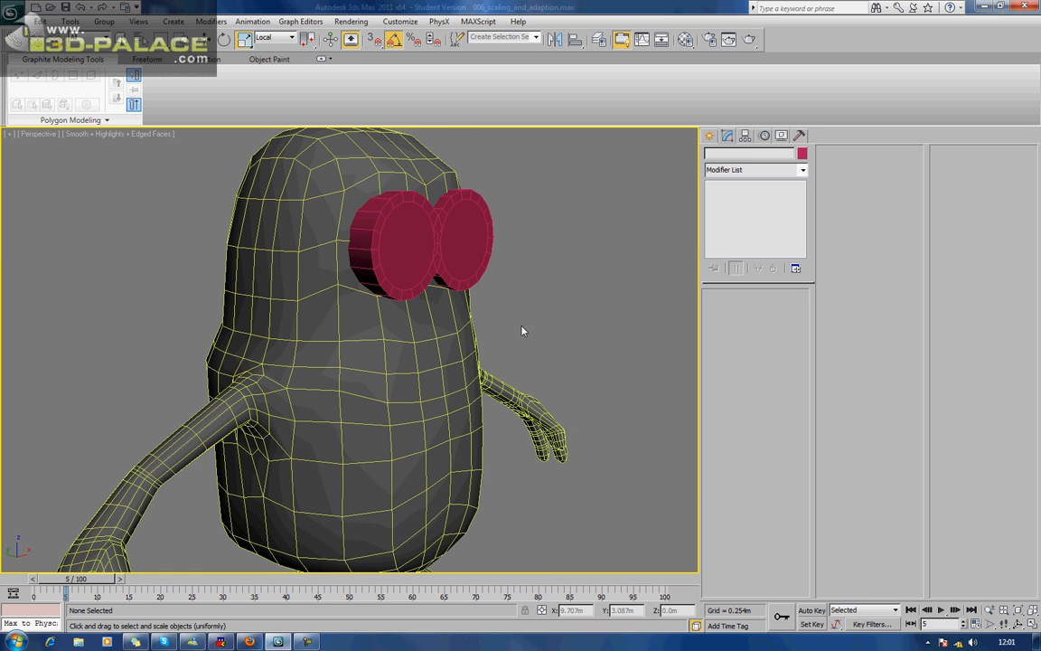
left_click(402, 381)
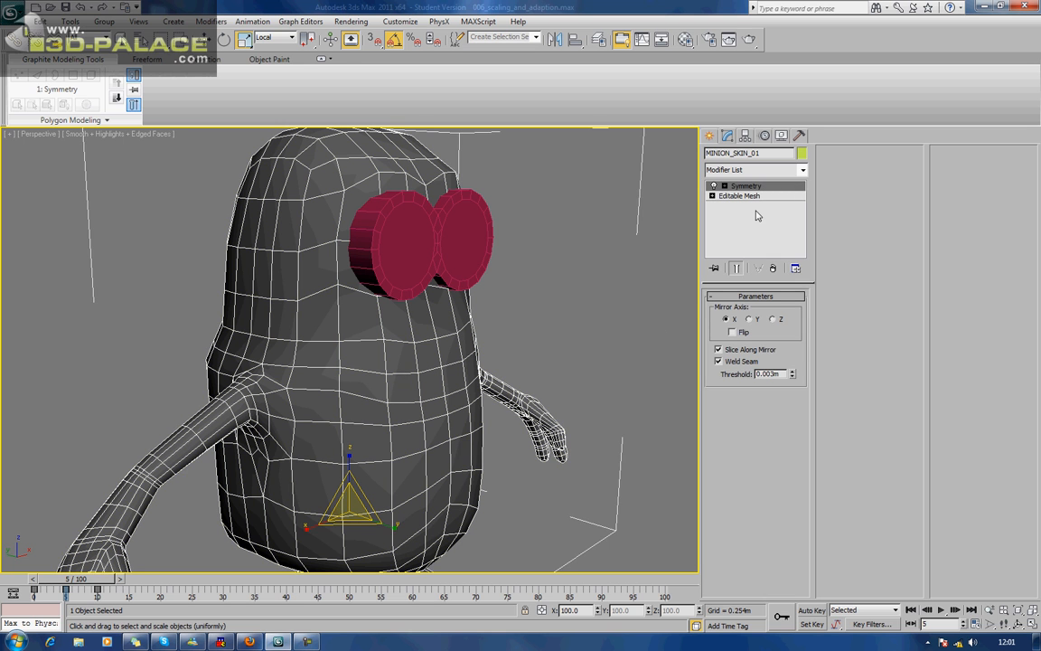
middle_click_drag(441, 328, 441, 333, "alt")
right_click(424, 349)
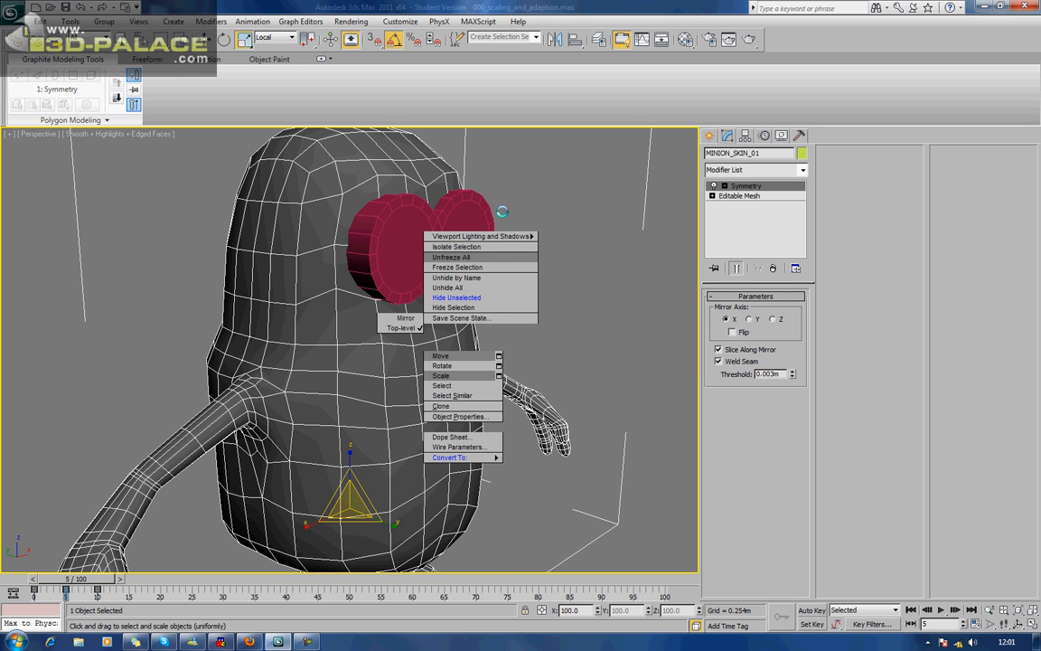
mouse_move(499, 459)
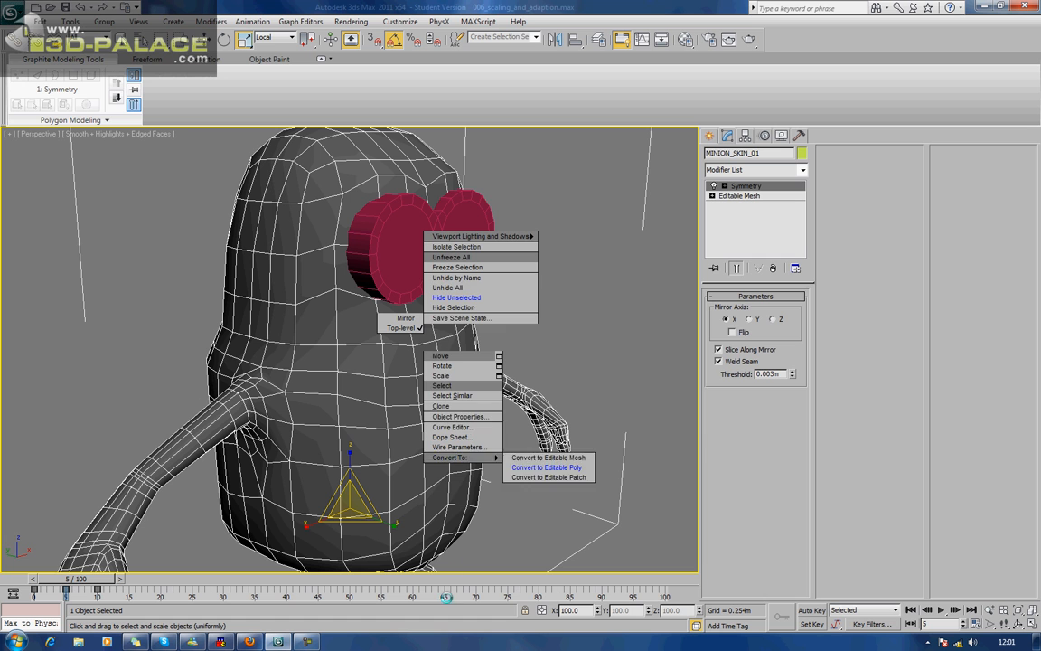
left_click(522, 466)
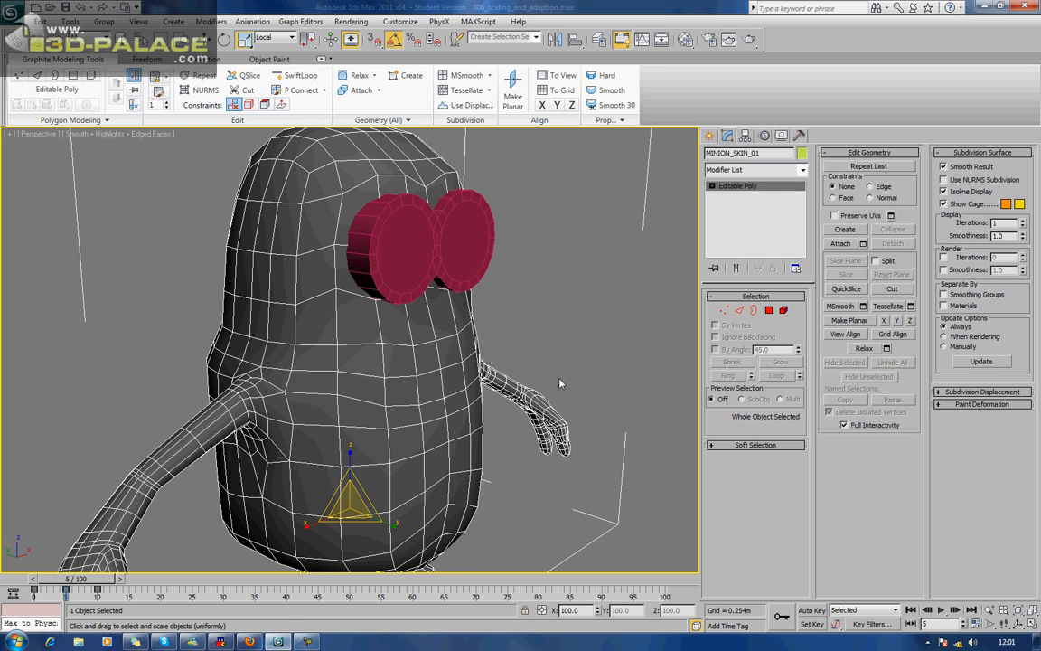
left_click(572, 328)
key("F4")
key("F4")
key("F3")
key("F3")
Select the body's centre vertex in the second row beneath the goggles and move it down about 0.012 m.
middle_click_drag(552, 322, 452, 321, "alt")
left_click(482, 321)
key("1")
left_click(383, 333)
middle_click_drag(384, 333, 323, 330, "alt")
key("w")
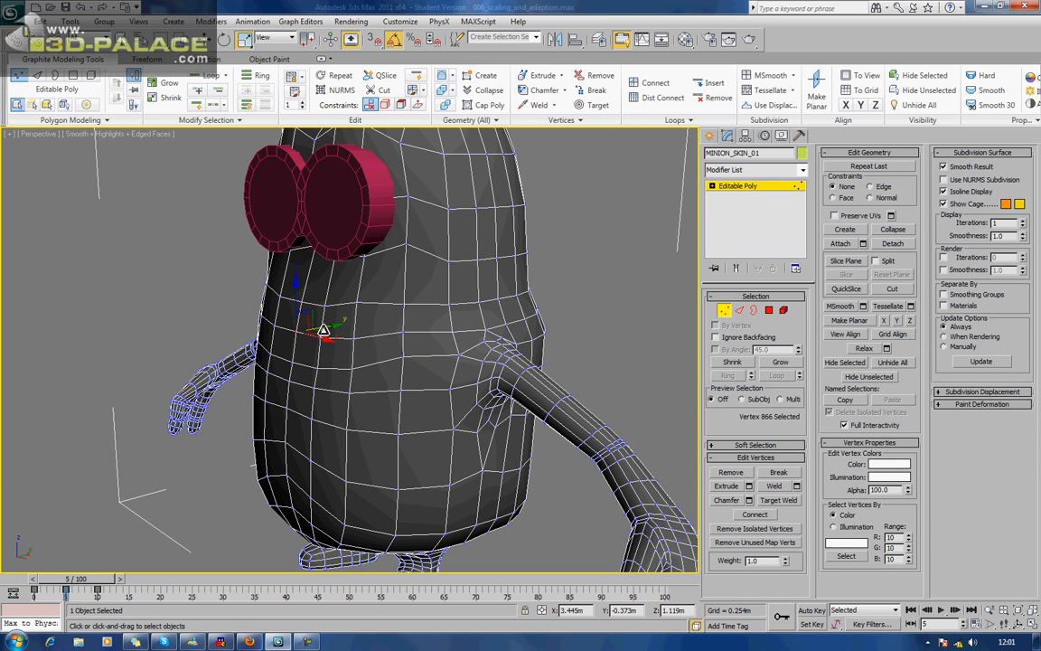
left_click_drag(312, 311, 312, 312)
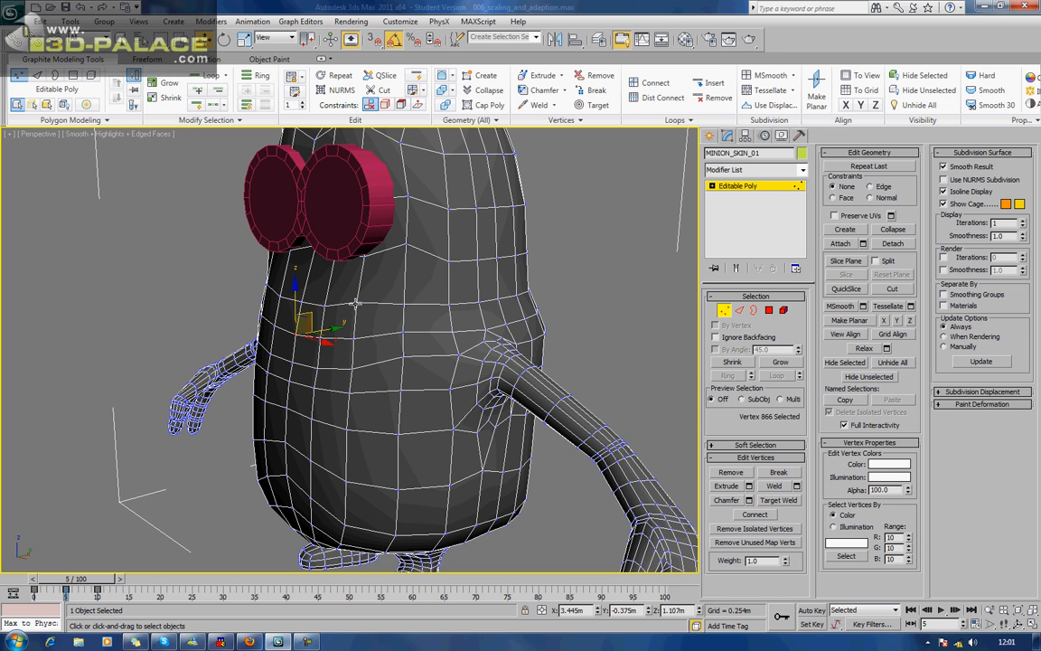
Select the two vertices on either side of the centre in the first full row beneath the goggles and lower them slightly.
left_click(360, 300)
mouse_move(278, 307)
middle_mouse_down("alt")
mouse_move(267, 273)
mouse_move(286, 299)
middle_mouse_up("alt")
left_click(273, 289, "ctrl")
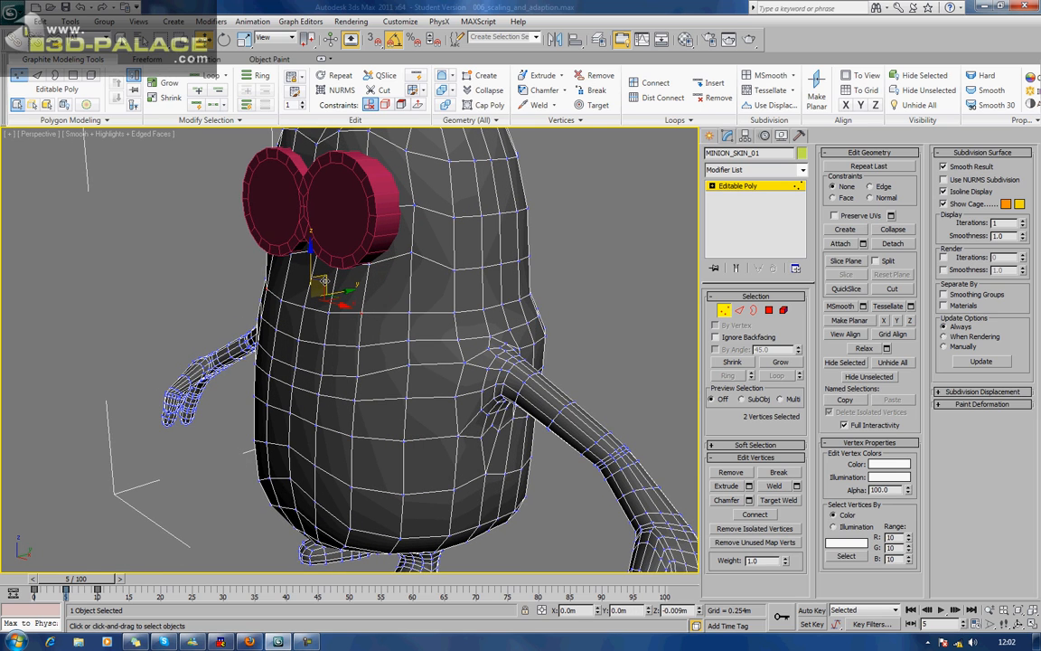
middle_click_drag(321, 282, 404, 319, "alt")
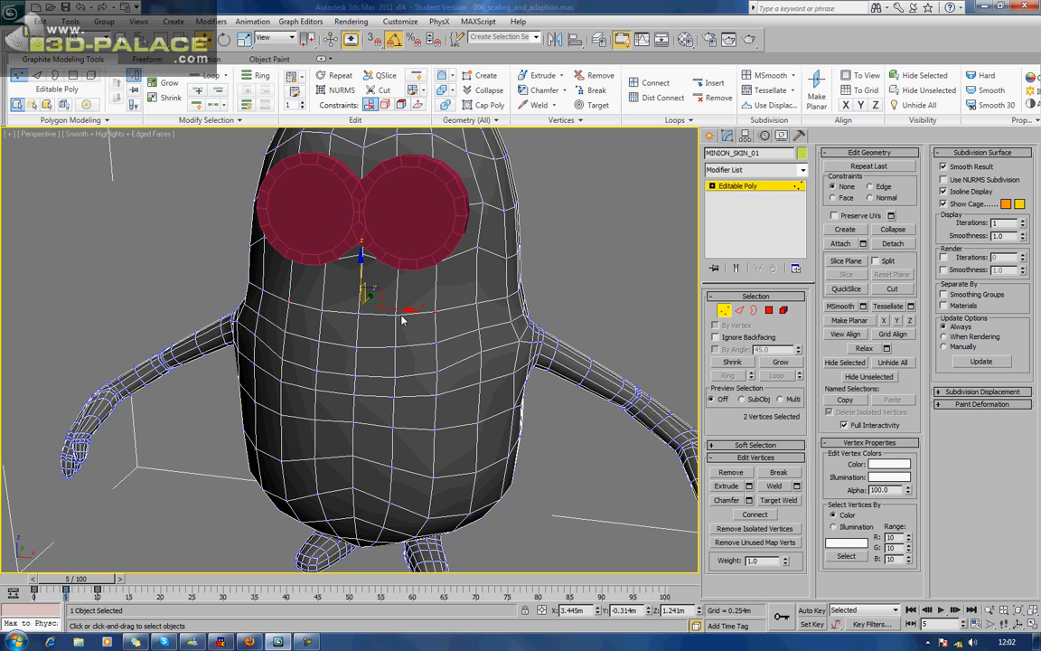
Select the centre vertex and its two neighbours in the second row beneath the goggles and lower them about 0.03 m.
middle_click_drag(395, 314, 370, 352, "alt")
left_click(377, 344)
left_click(344, 347, "ctrl")
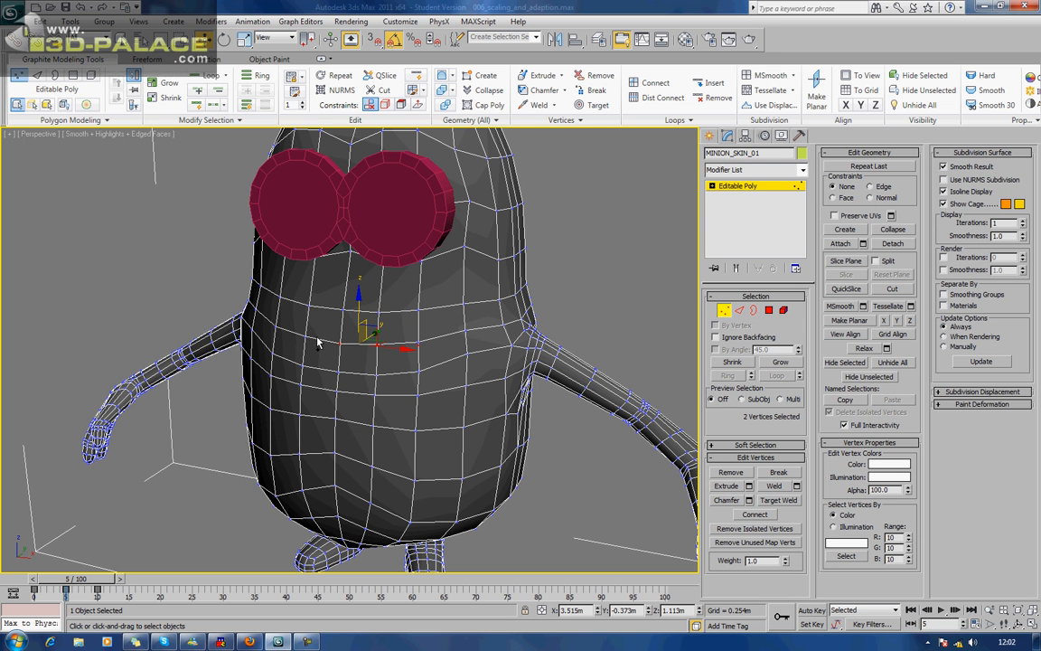
left_click(303, 335, "ctrl")
middle_click_drag(343, 350, 301, 350, "alt")
left_click_drag(301, 313, 272, 354)
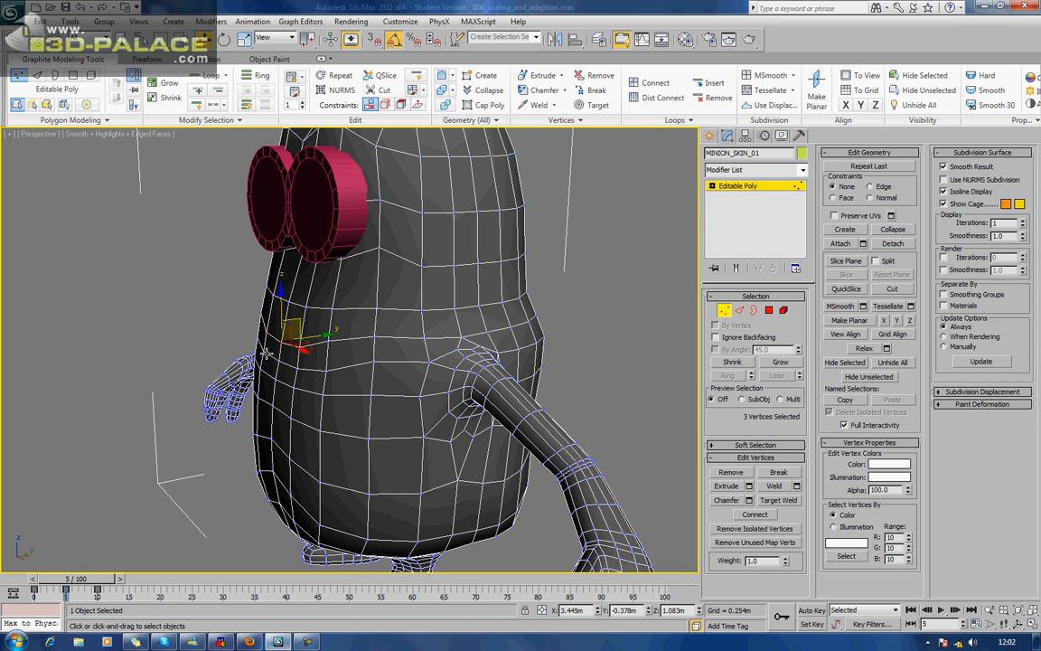
Select the three middle vertices in the next row down the body's front and raise them about 0.06 m.
left_click(269, 349)
left_click(265, 369)
left_click(275, 380, "ctrl")
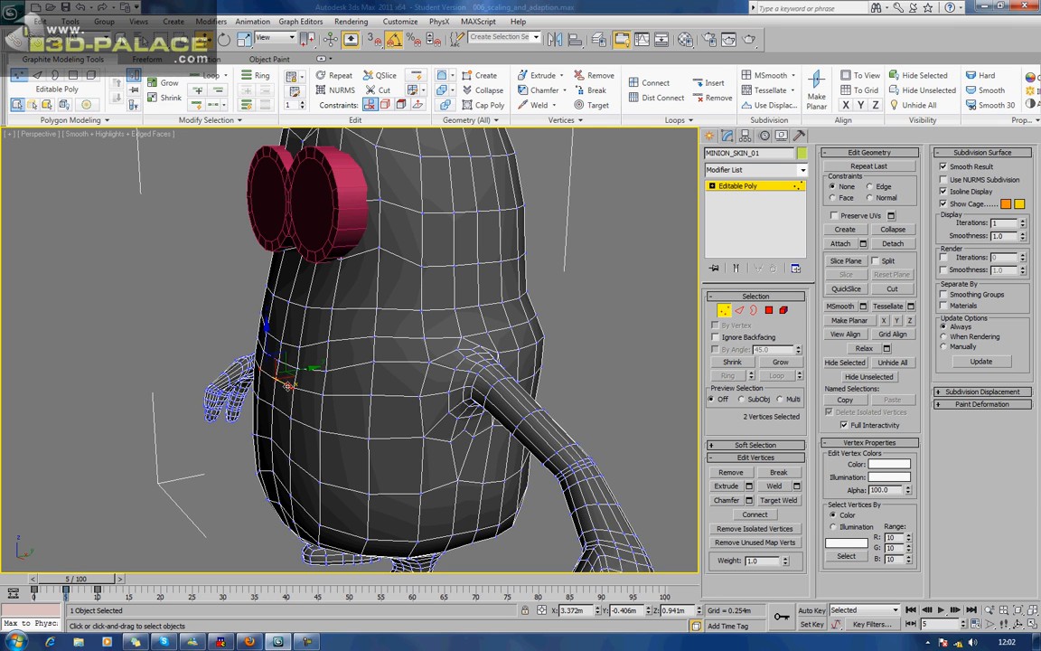
left_click(295, 388, "ctrl")
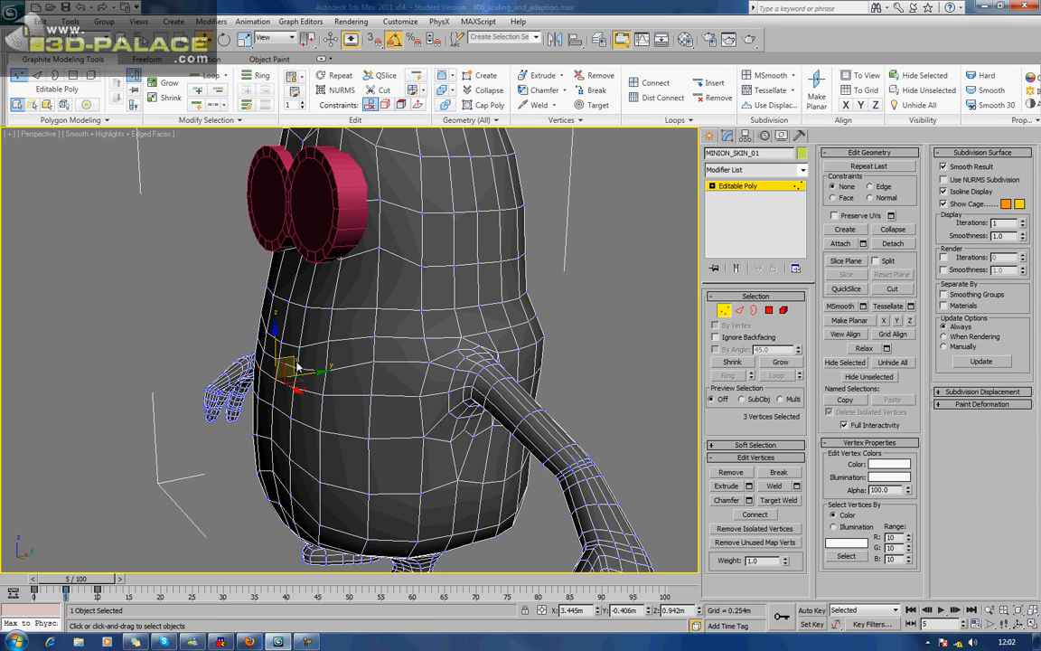
left_click(293, 369, "alt")
left_click_drag(293, 356, 284, 361)
left_click(257, 352)
left_click(299, 370, "ctrl")
left_click(299, 369, "ctrl")
left_click_drag(298, 346, 297, 349)
middle_click_drag(297, 349, 382, 323, "alt")
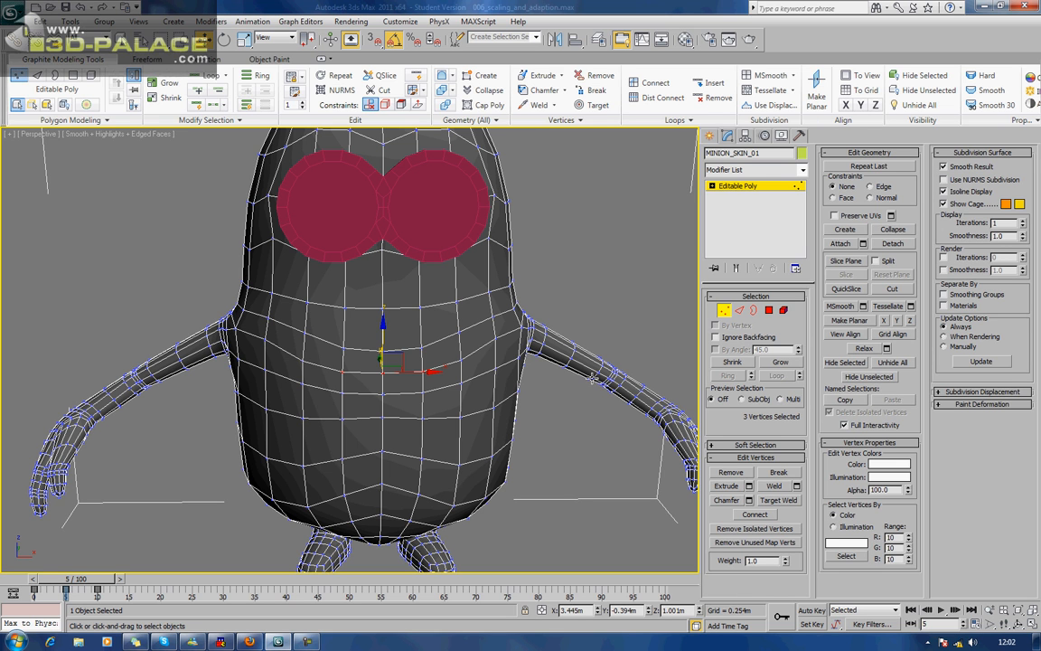
Connect the ring of vertical edges around the body's second row beneath the goggles to add a horizontal edge loop.
left_click(742, 309)
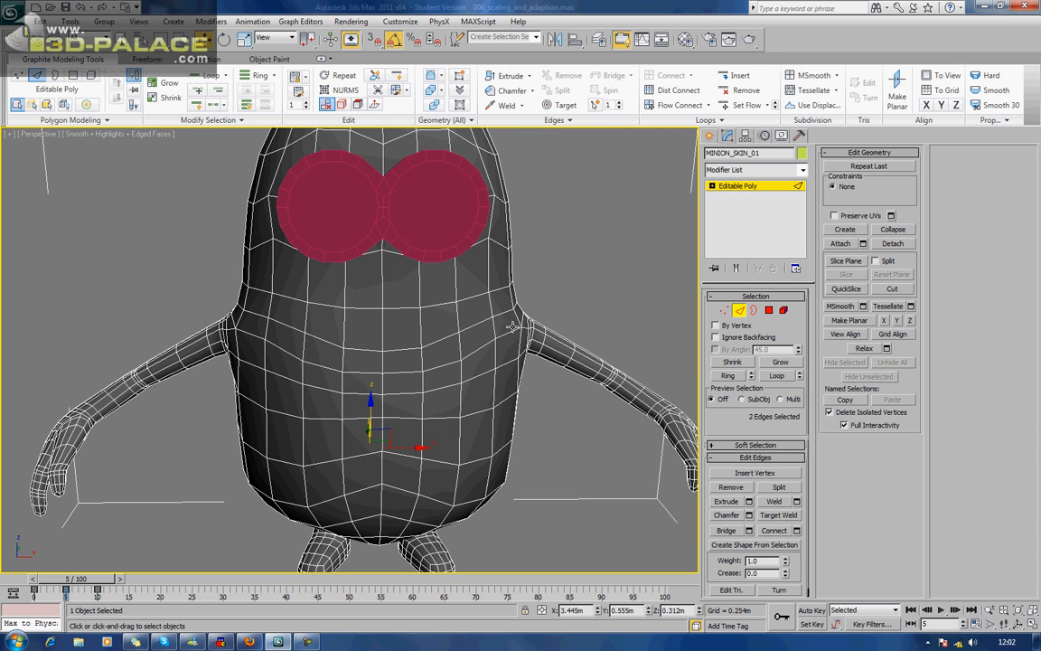
left_click(457, 312)
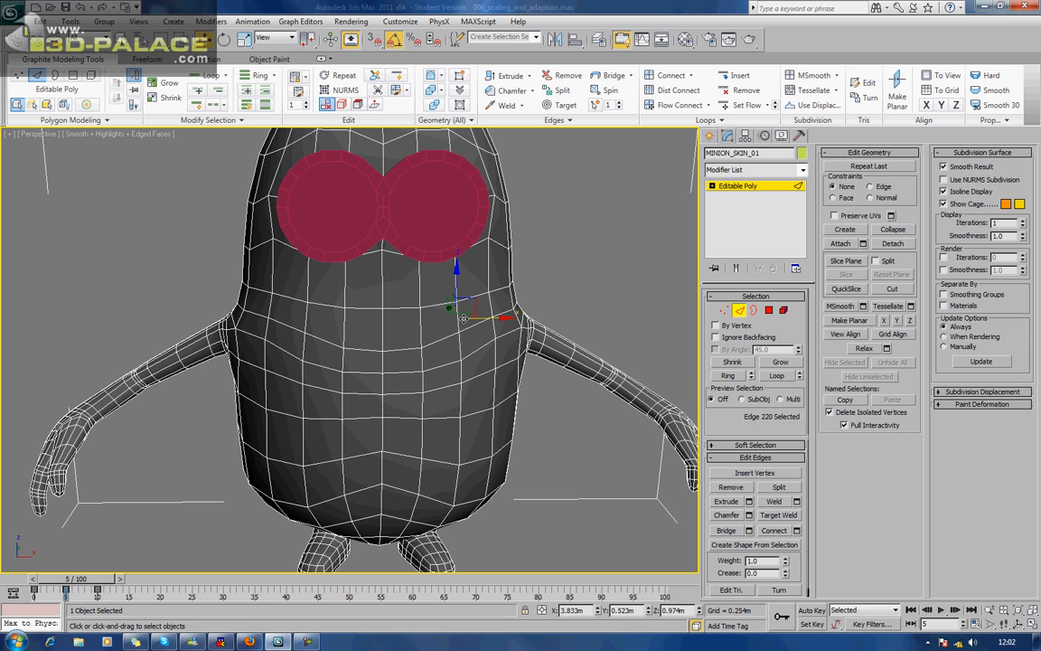
left_click(457, 308)
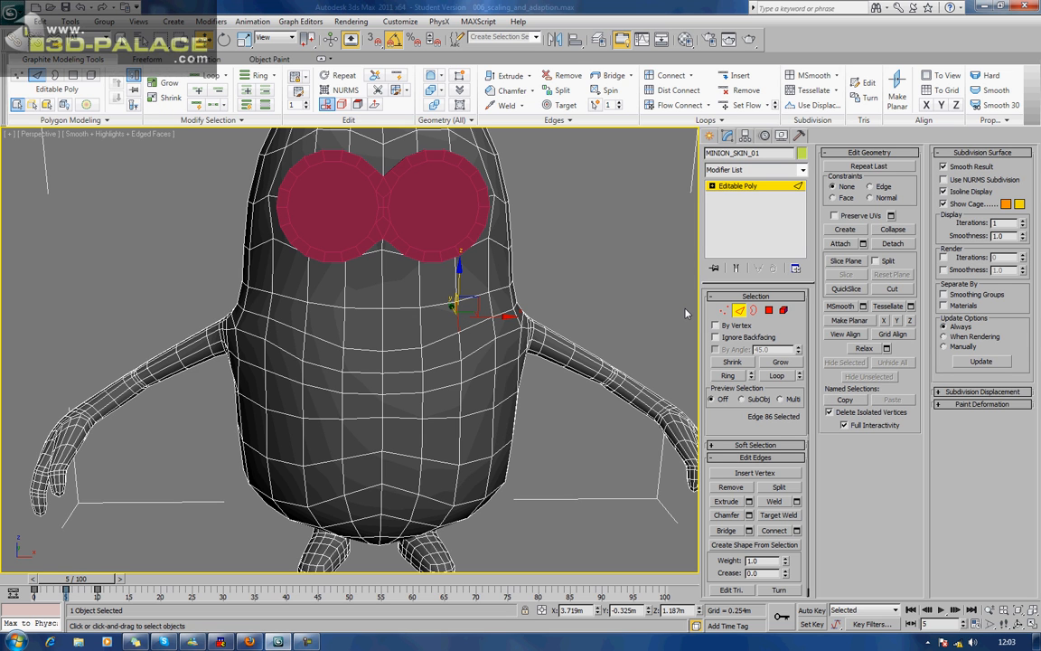
left_click(726, 375)
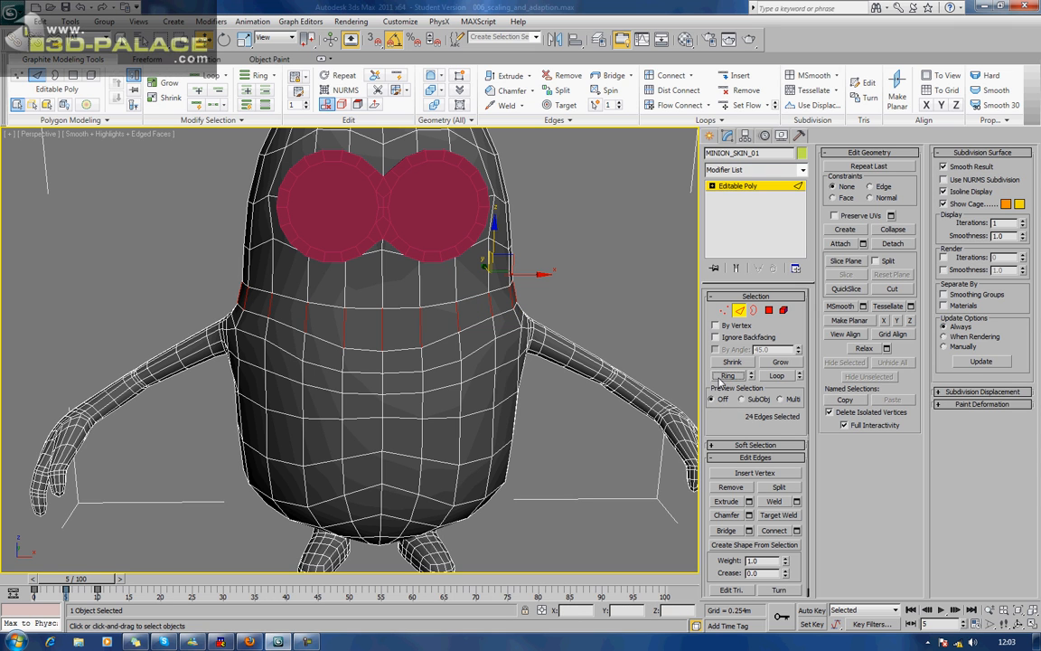
left_click(782, 533)
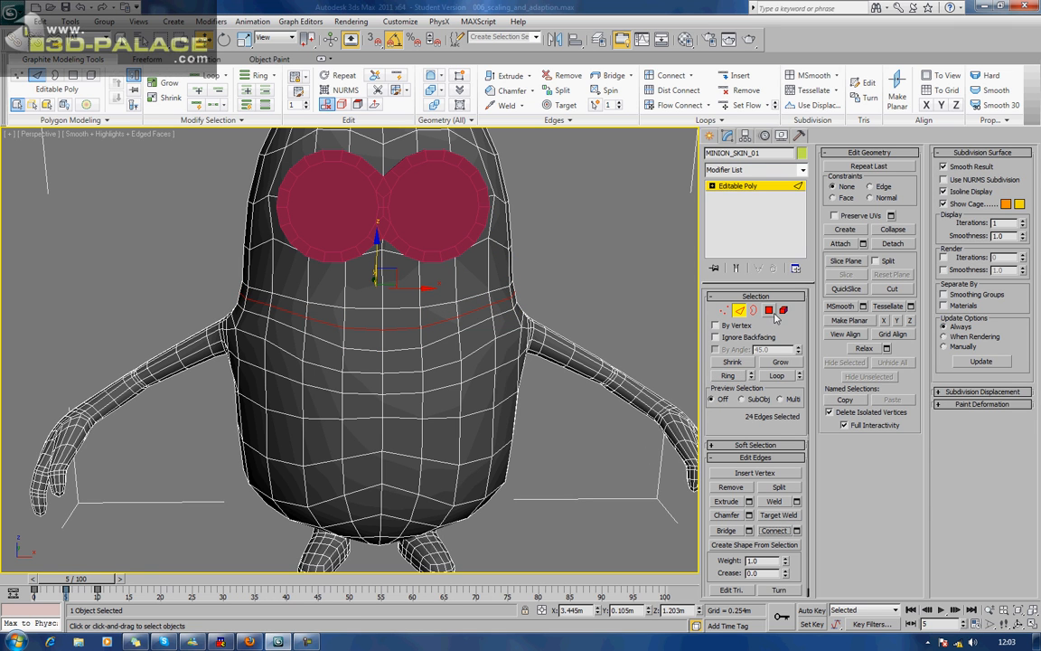
Select the eight central front polygons on both sides of the new edge loop and delete them to open the mouth.
key("4")
left_click(441, 318)
left_click(446, 330, "ctrl")
left_click(408, 317, "ctrl")
left_click(406, 338, "ctrl")
left_click(370, 318, "ctrl")
left_click(367, 332, "ctrl")
left_click(327, 316, "ctrl")
left_click(335, 334, "ctrl")
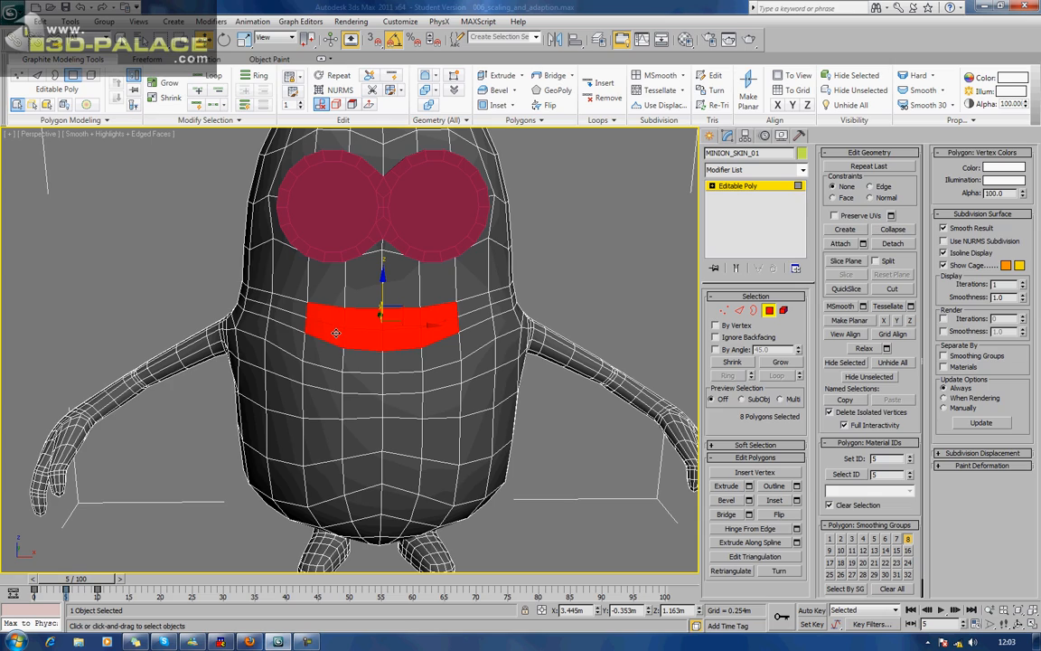
middle_click_drag(341, 352, 462, 312, "alt")
key("Delete")
scroll(393, 350, "up", 3)
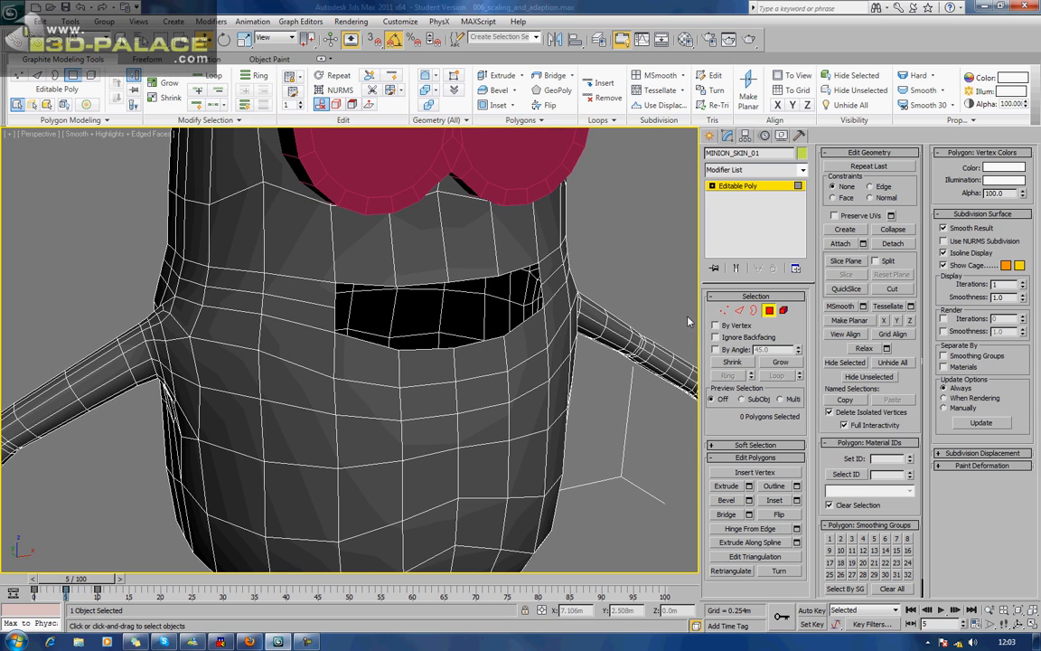
key("1")
middle_click_drag(543, 267, 397, 296, "alt")
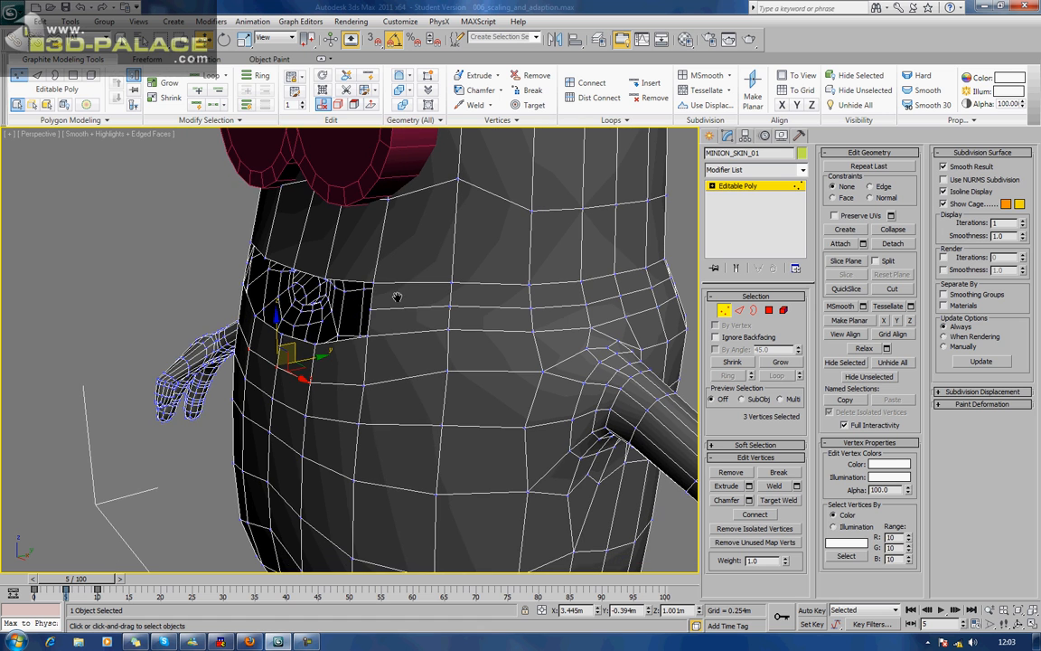
left_click(374, 282)
scroll(388, 287, "down", 8)
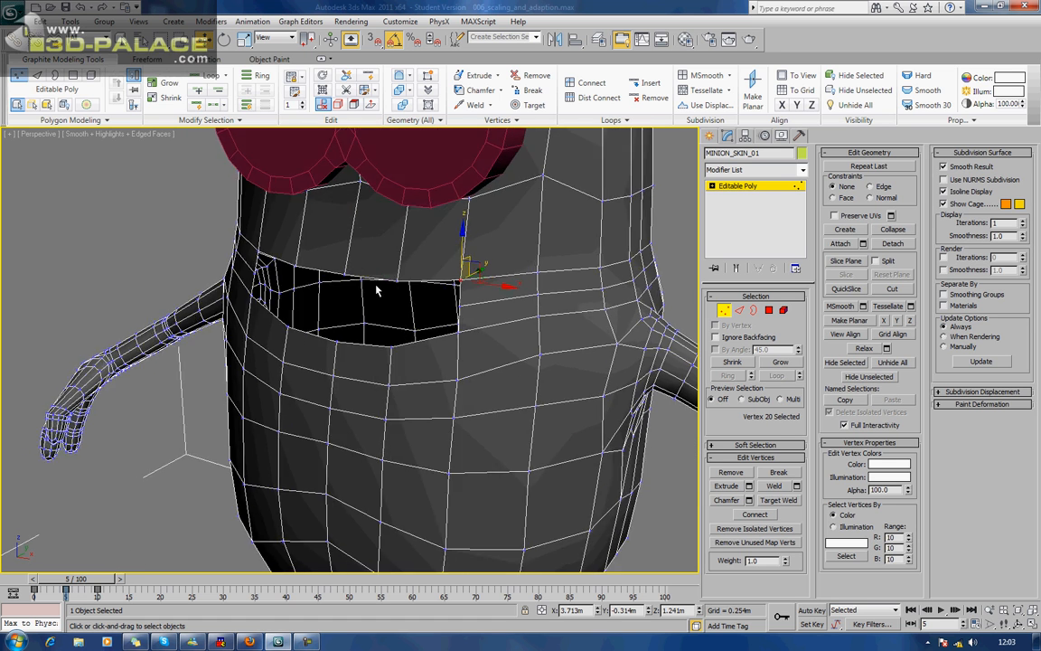
middle_click_drag(391, 261, 425, 268, "alt")
left_click(733, 311)
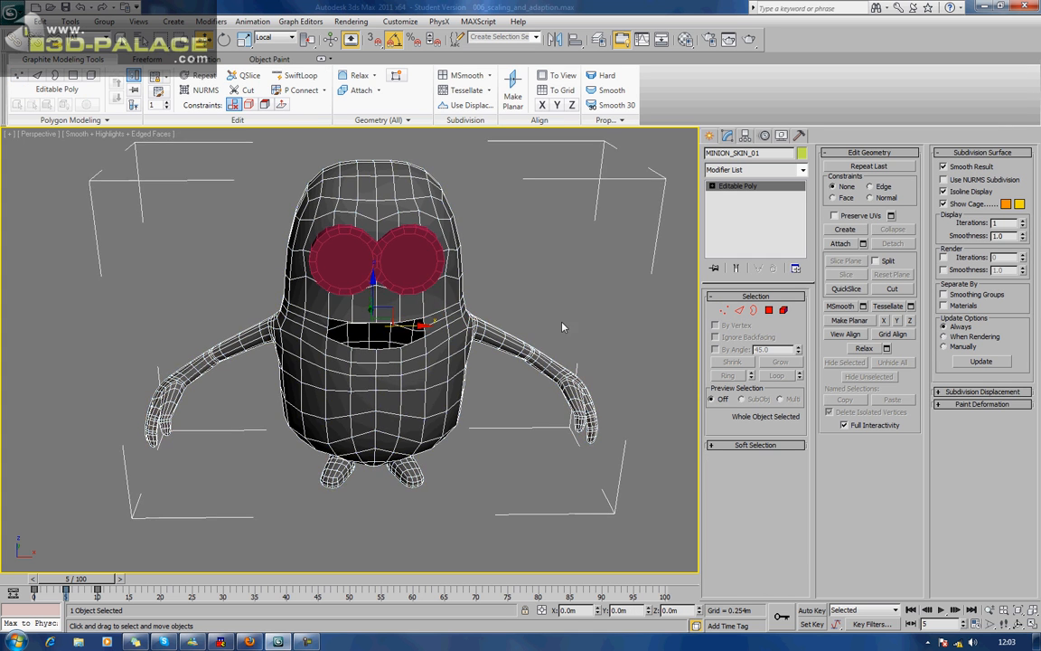
In the Front view, delete all polygons of the body's left half up to the centre line.
key("f")
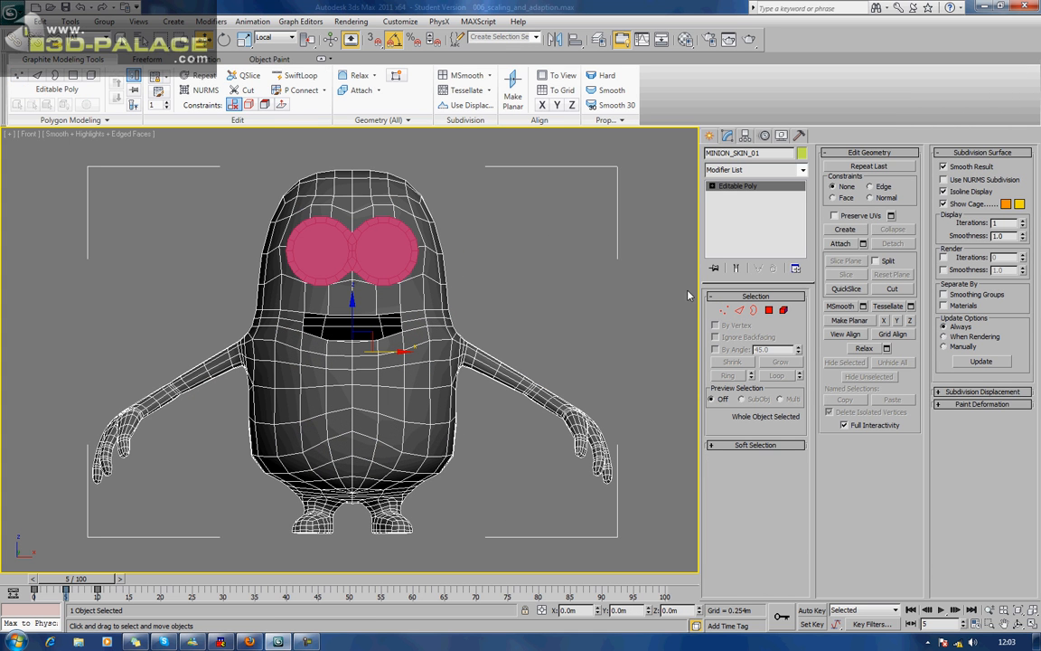
left_click(769, 310)
left_click_drag(36, 147, 354, 577)
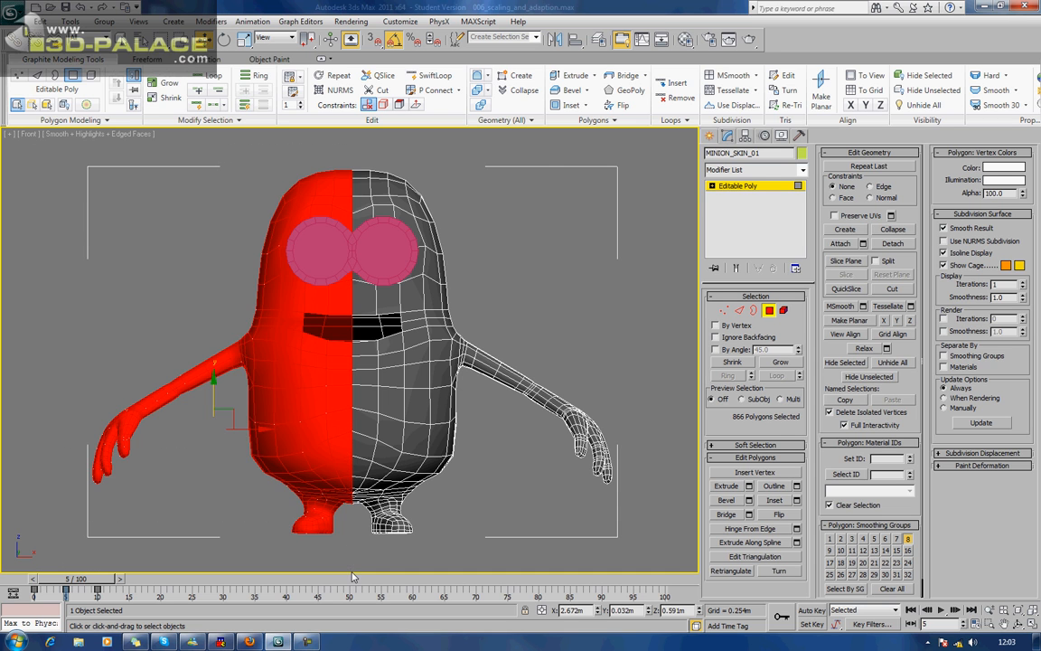
key("Delete")
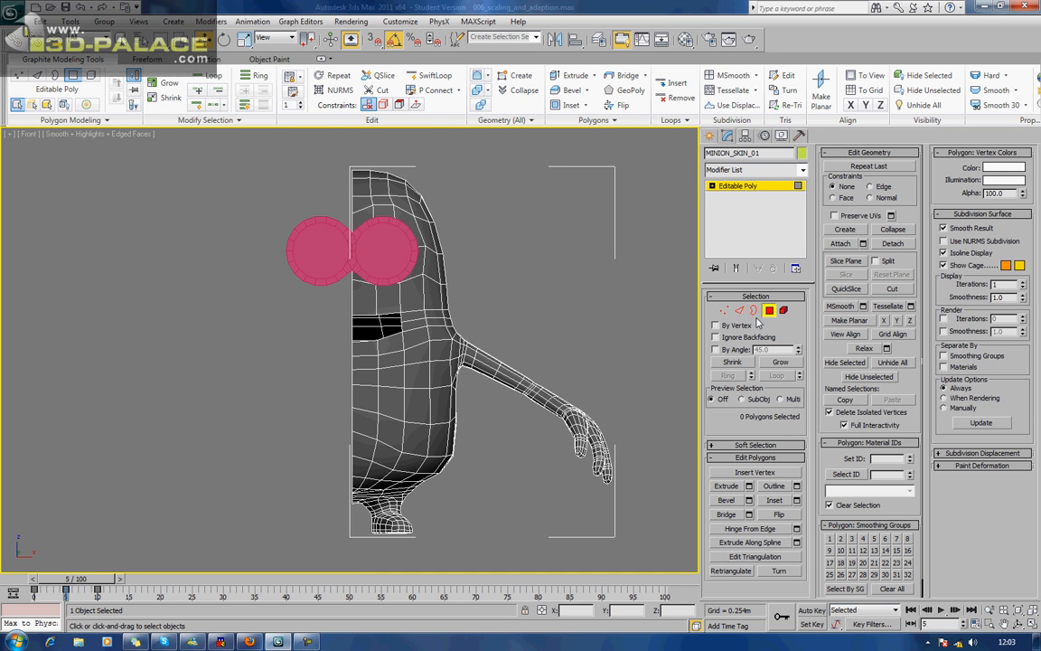
left_click(769, 310)
Apply a Symmetry modifier to the half body, then return to its Editable Poly level with the end result shown in perspective.
left_click(755, 169)
scroll(761, 235, "down", 8)
key("s")
key("s")
key("s")
key("s")
key("s")
key("s")
key("s")
key("s")
key("s")
key("s")
key("s")
key("s")
key("s")
key("s")
key("s")
key("s")
key("s")
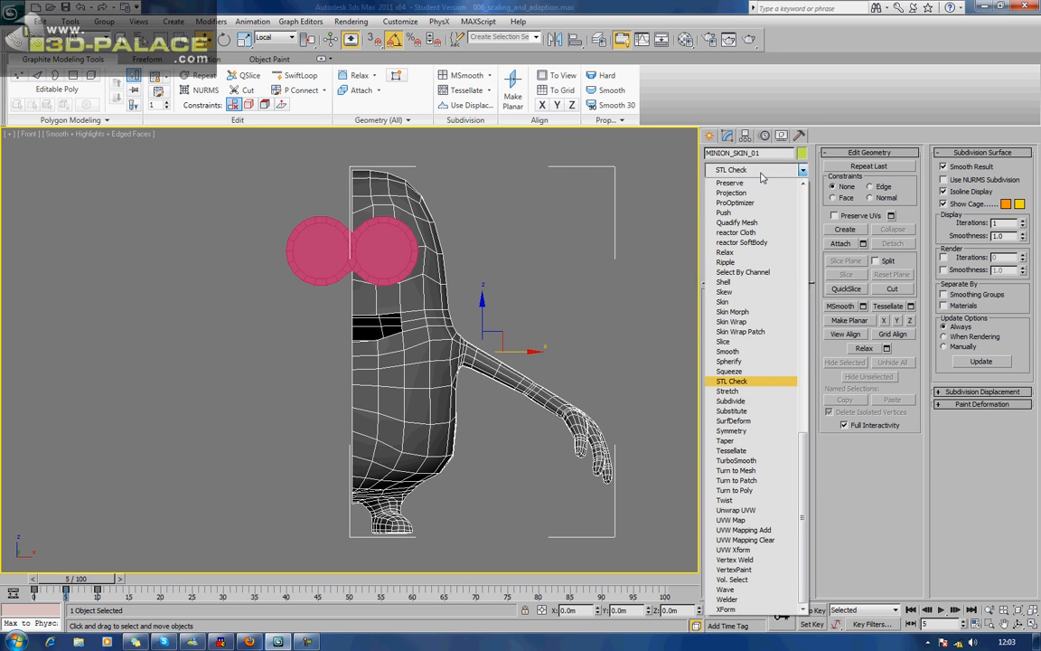
key("s")
key("s")
key("Return")
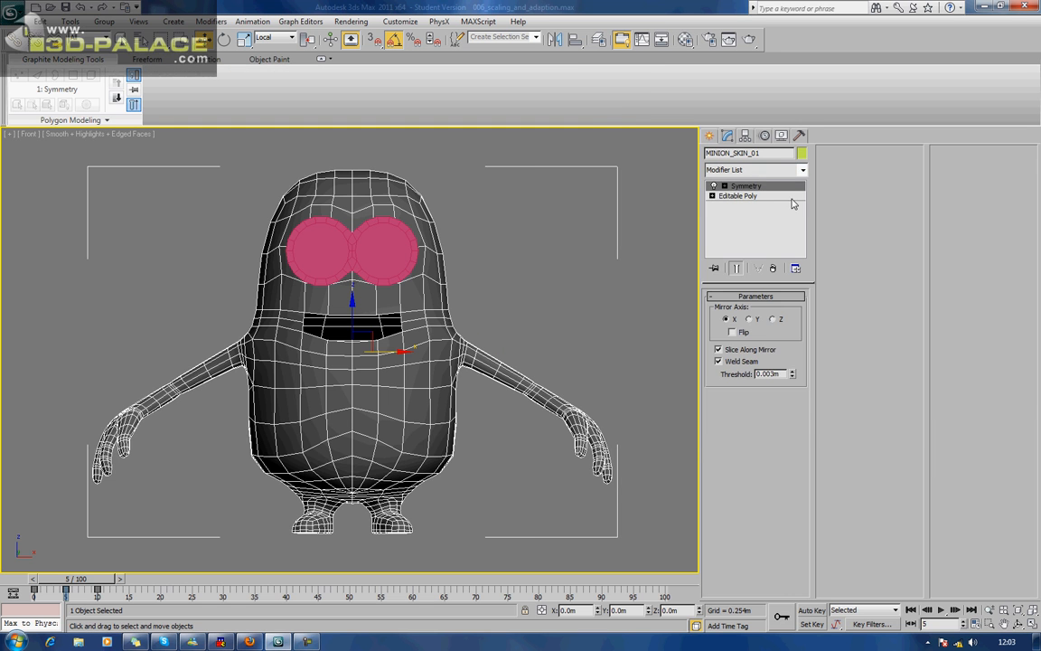
left_click(784, 196)
left_click(736, 268)
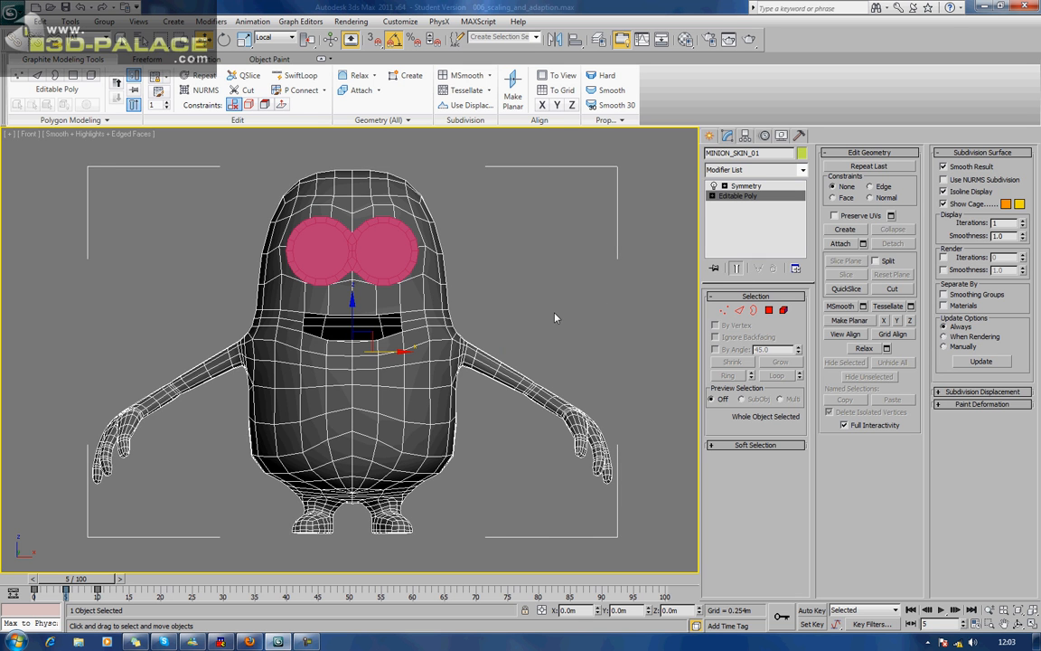
middle_click_drag(540, 319, 537, 318)
key("p")
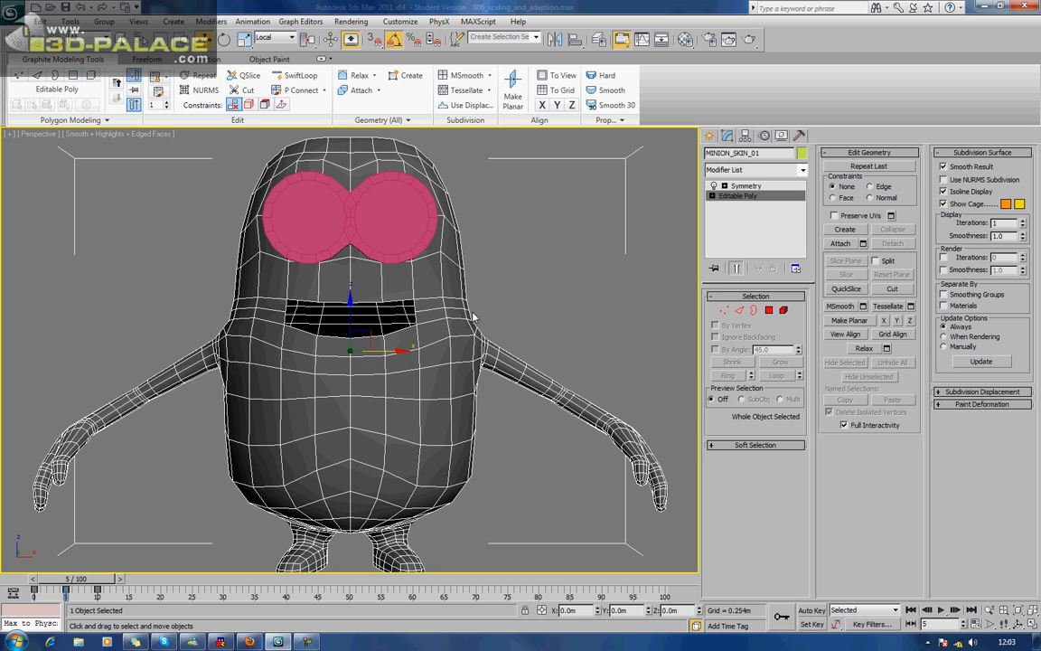
At the body's Editable Poly vertex level, move the middle vertex of the mouth's side edge outward to form a pointed corner.
middle_click_drag(473, 315, 389, 357, "alt")
scroll(385, 327, "up", 3)
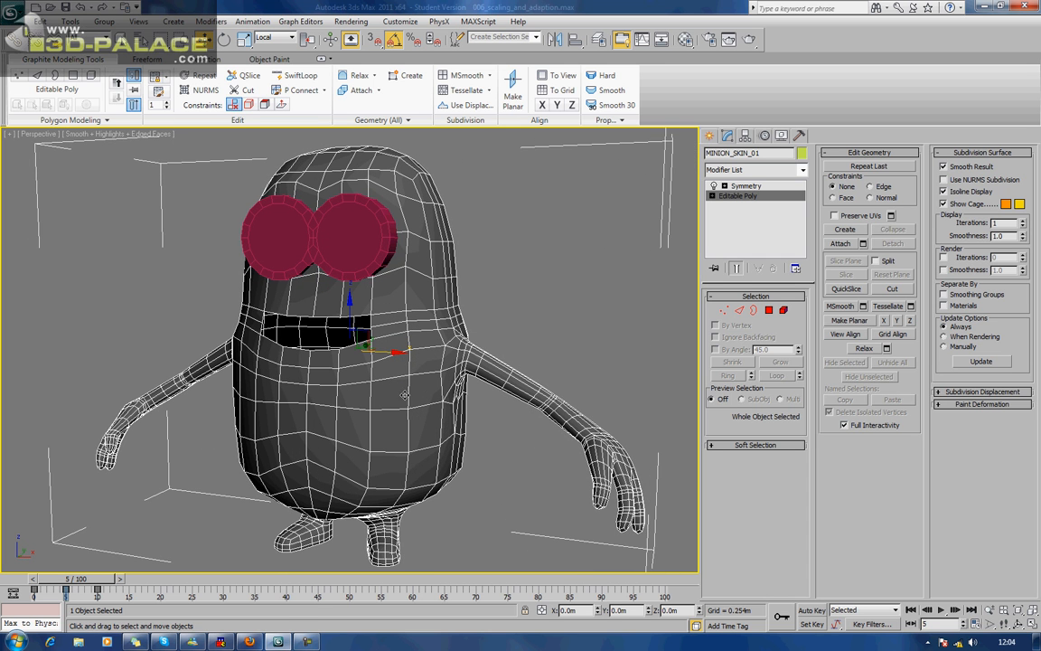
left_click(573, 319)
scroll(571, 326, "up", 5)
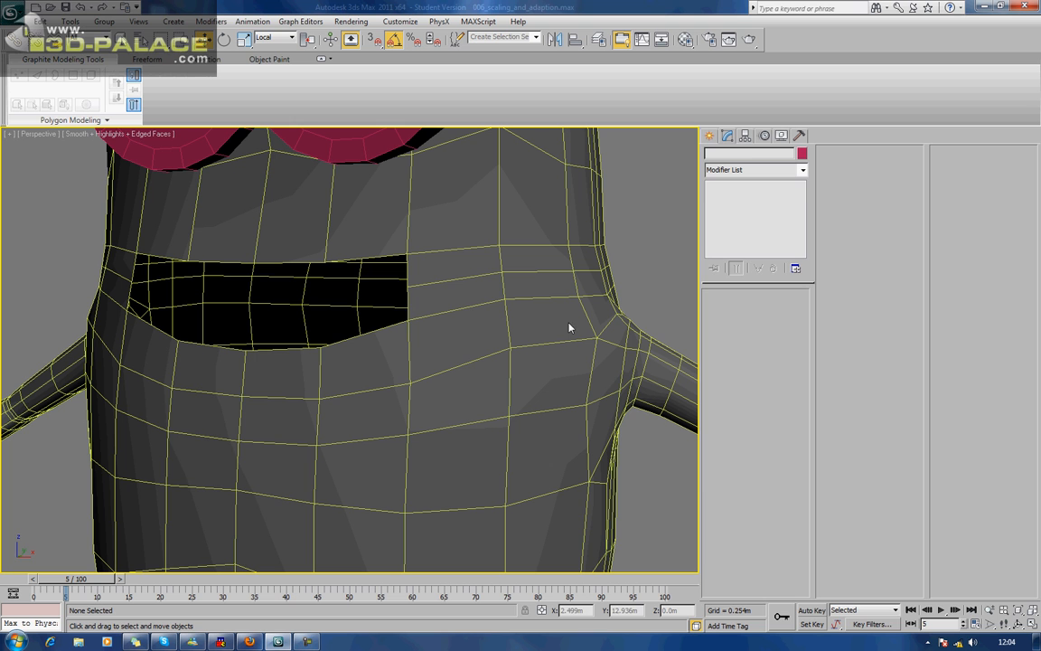
left_click(458, 290)
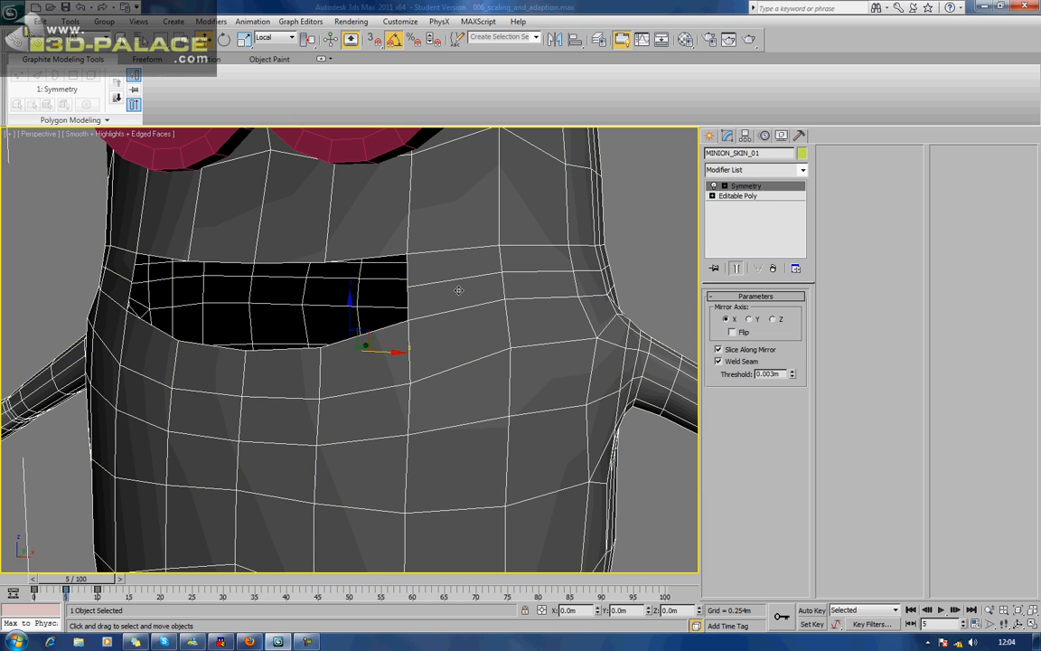
left_click(727, 196)
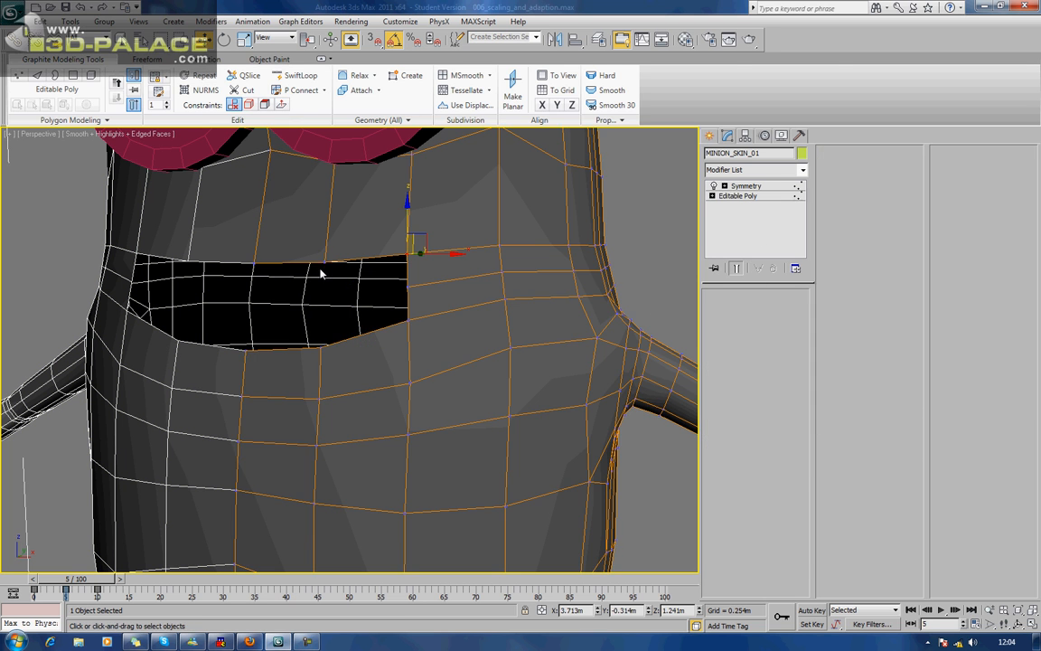
key("1")
left_click(408, 288)
middle_click_drag(408, 287, 409, 390, "alt")
Move the mouth's corner vertex forward about 0.012 m along Y, and leave vertex editing.
left_click_drag(371, 408, 400, 405)
middle_click_drag(403, 406, 344, 403, "alt")
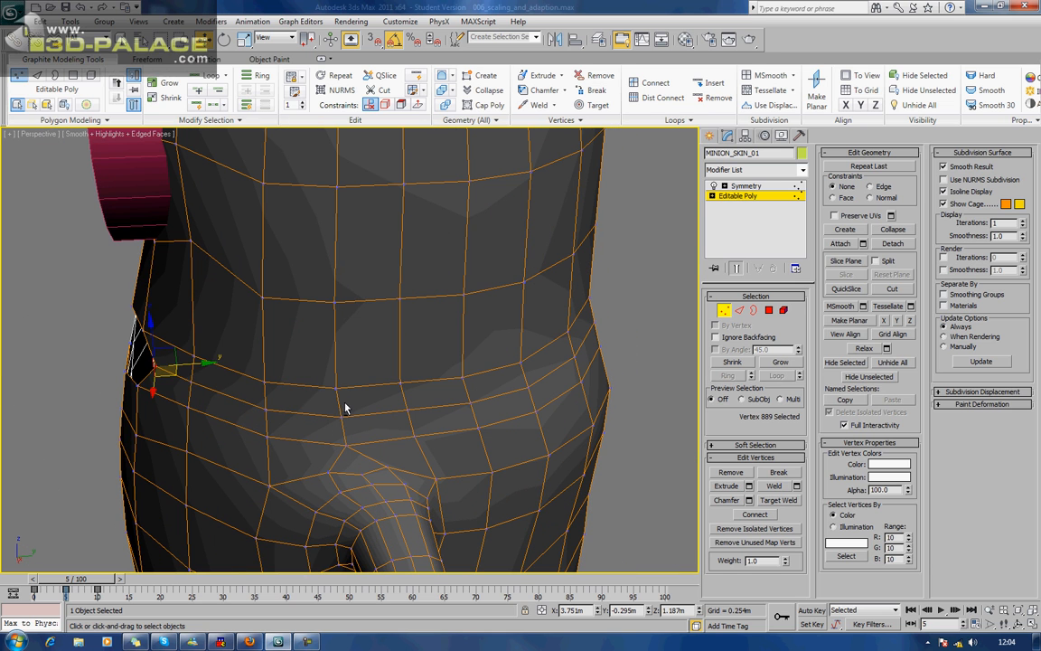
left_click_drag(205, 363, 197, 364)
middle_click_drag(197, 364, 351, 342, "alt")
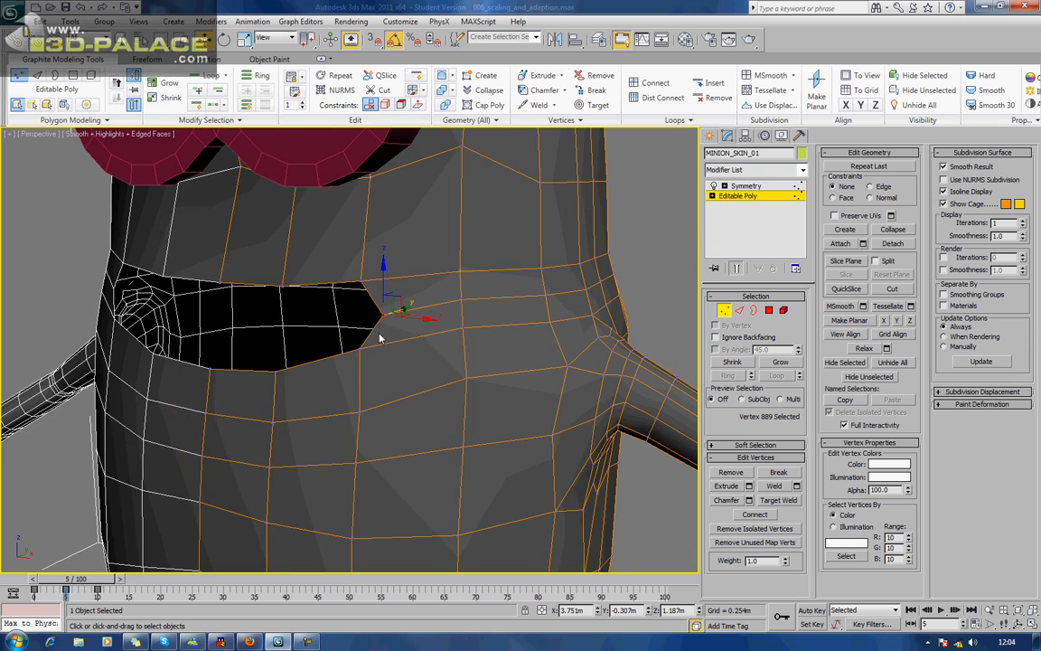
scroll(403, 334, "down", 5)
middle_click_drag(439, 330, 351, 301, "alt")
left_click(724, 312)
Clone the body beside the original along X as one Reference named MINION_SKIN_002.
scroll(350, 301, "down", 3)
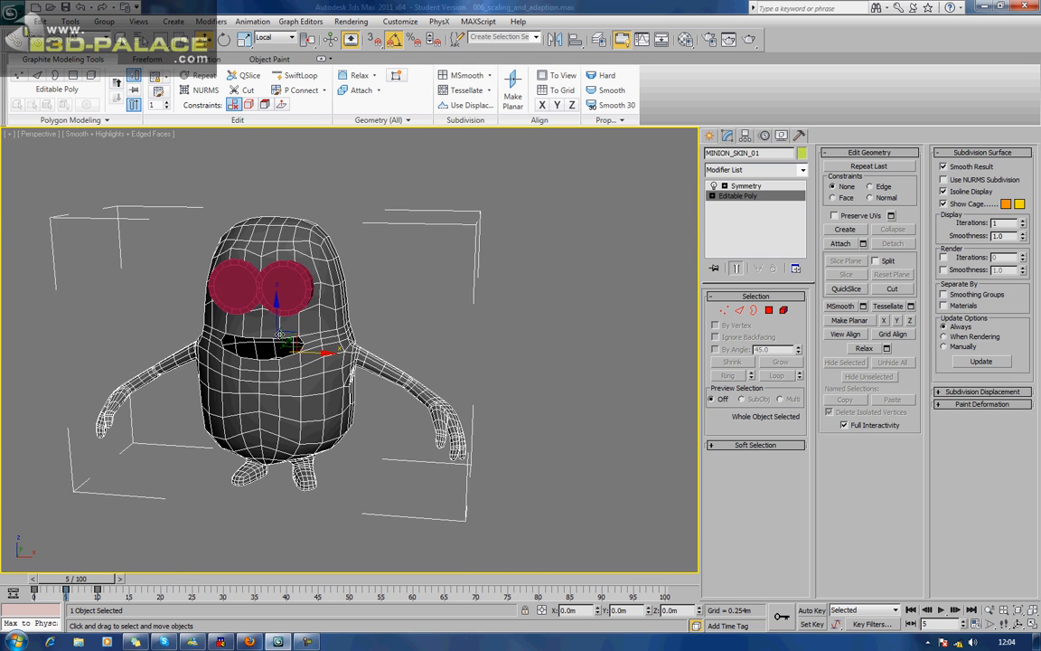
middle_click_drag(399, 330, 311, 329)
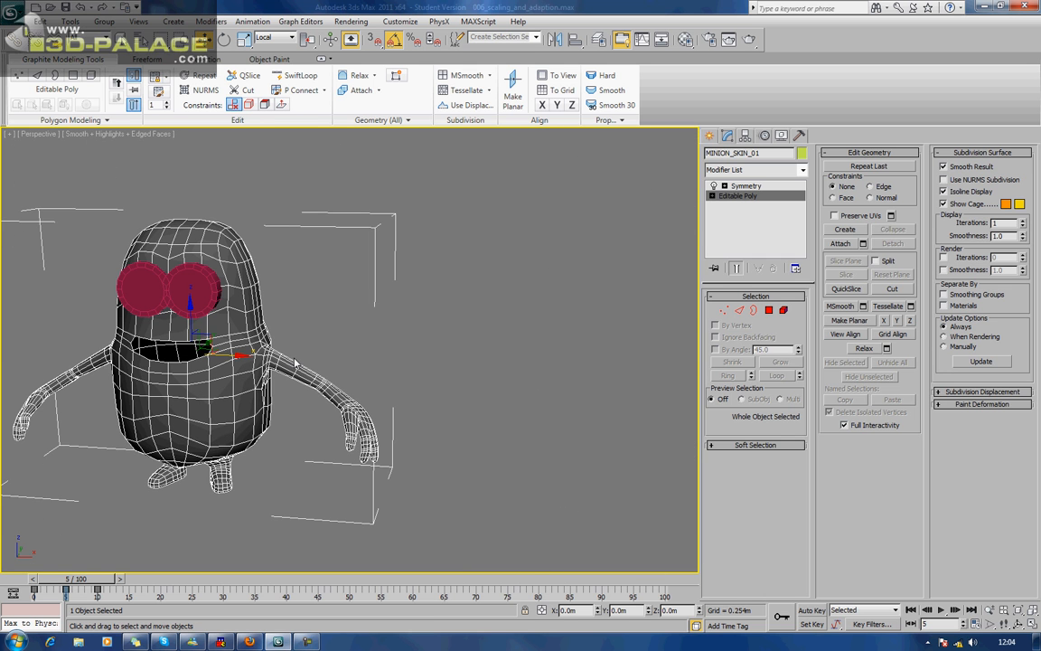
left_click_drag(237, 357, 658, 388, "shift")
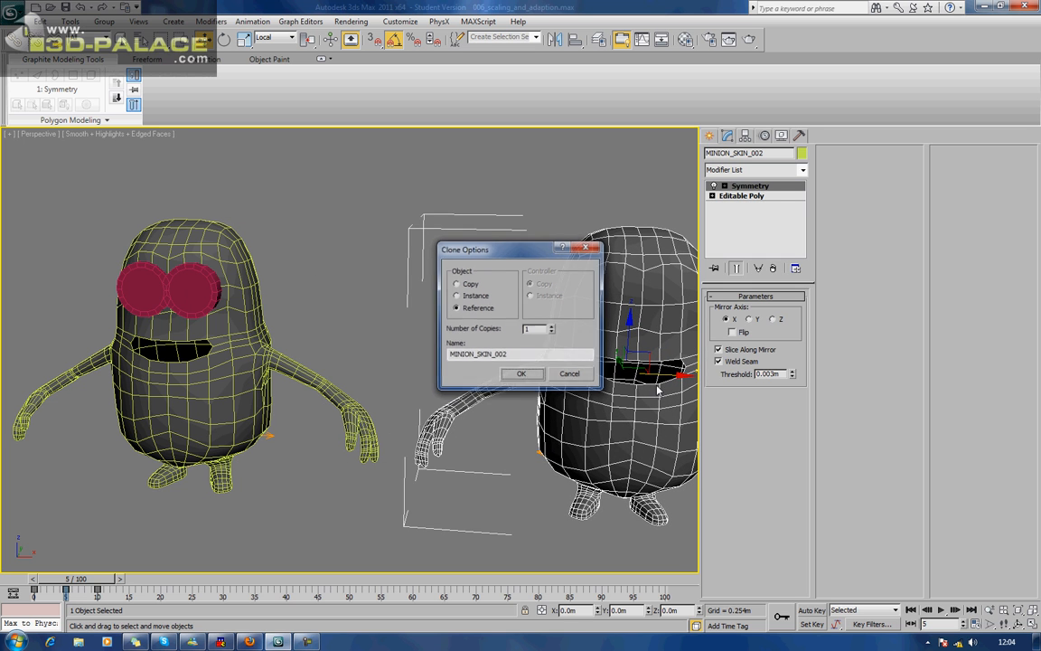
left_click(522, 375)
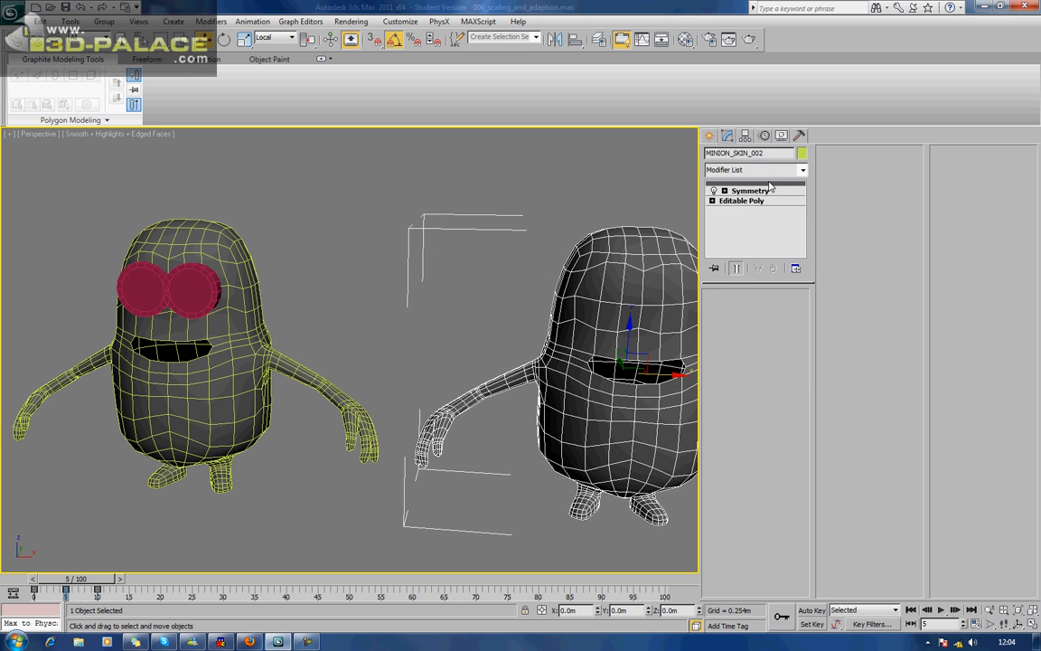
Apply TurboSmooth to the reference clone with 2 iterations and Isoline Display enabled.
left_click(777, 172)
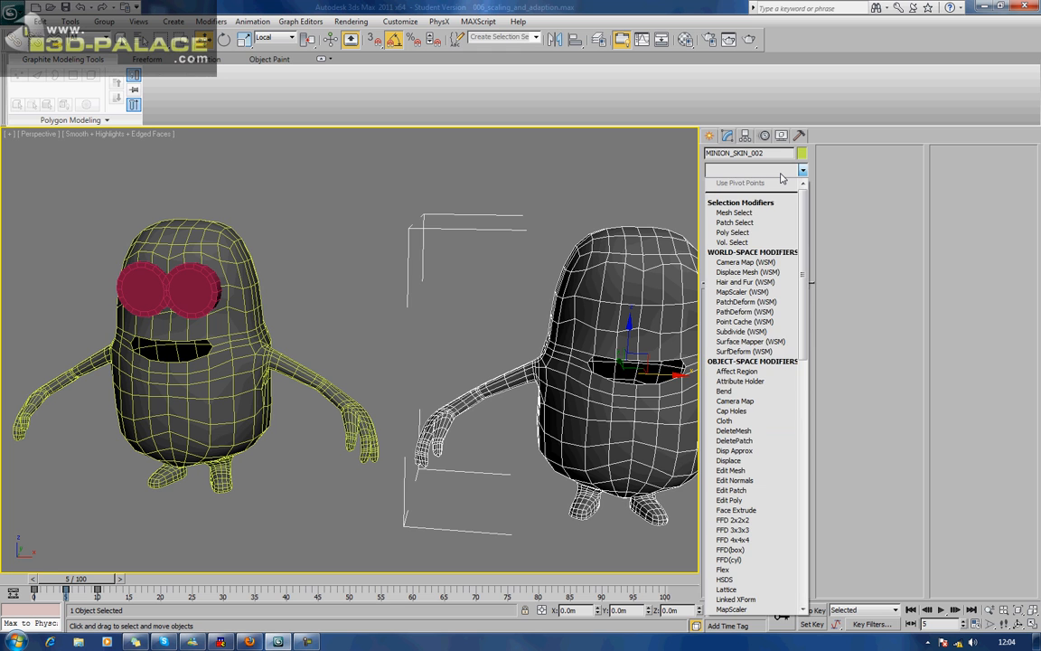
key("t")
key("t")
key("t")
key("Return")
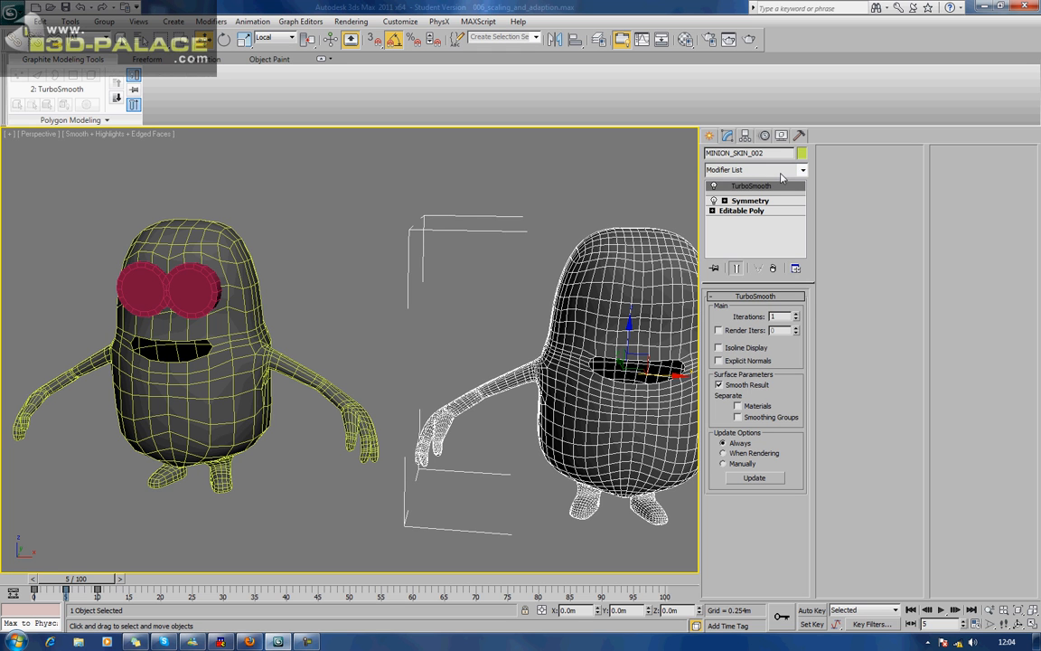
left_click(796, 319)
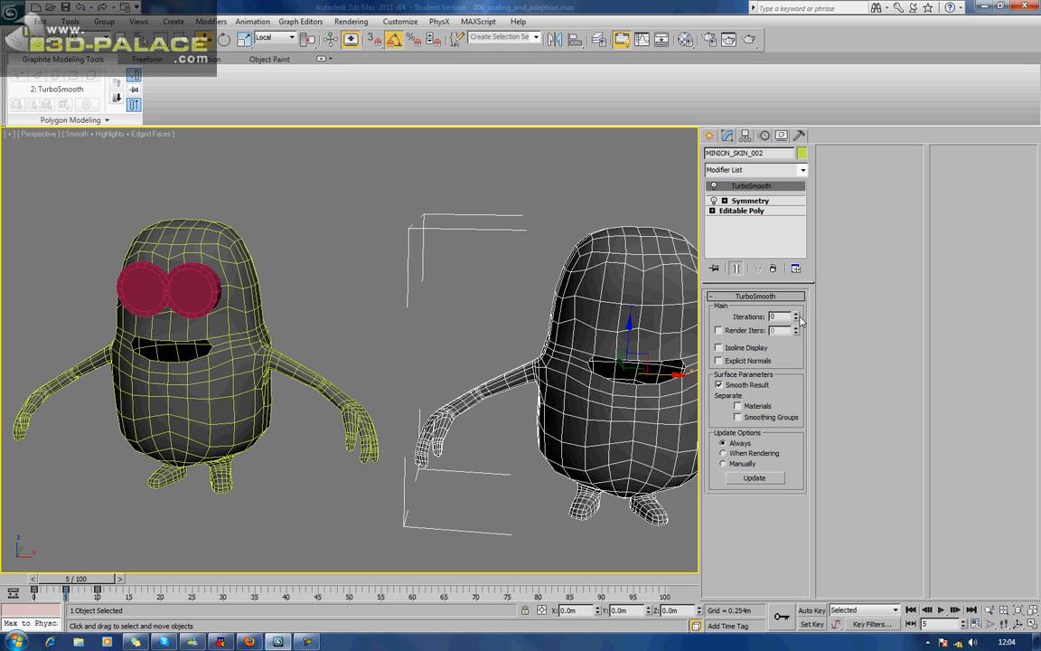
left_click(796, 315)
left_click(796, 314)
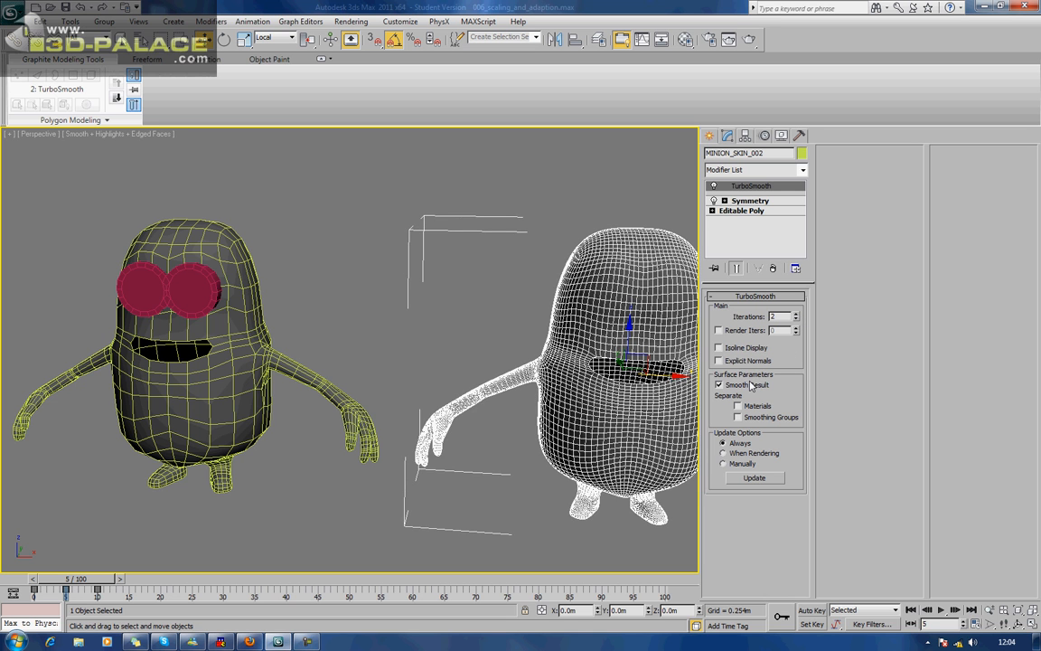
left_click(719, 348)
middle_click_drag(568, 324, 513, 318, "alt")
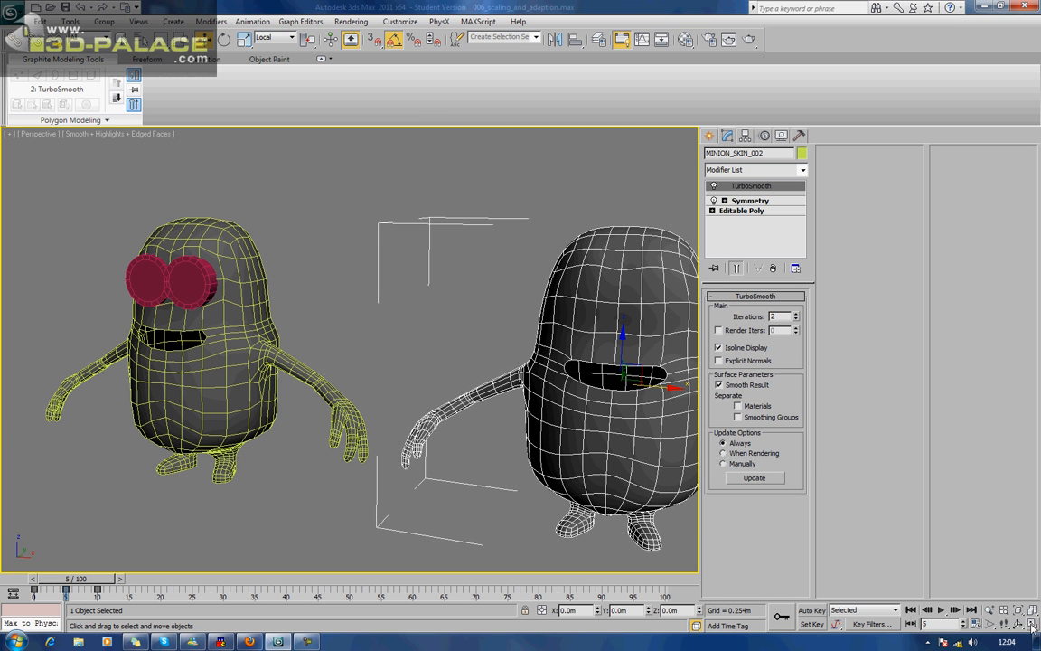
Switch to the layout with two perspective viewports and frame the smoothed clone closely in one of them.
key("alt+w")
middle_click_drag(102, 338, 175, 326, "alt")
scroll(185, 354, "down", 5)
scroll(121, 331, "up", 5)
middle_click_drag(245, 333, 169, 328)
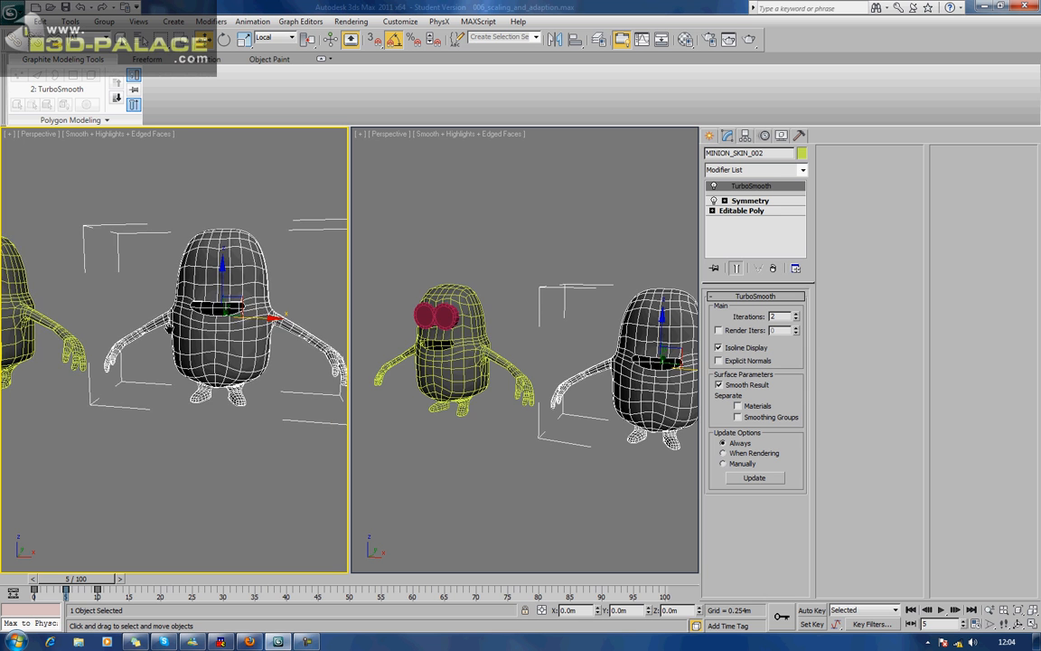
key("z")
scroll(184, 334, "up", 5)
scroll(184, 333, "up", 3)
scroll(184, 333, "down", 3)
scroll(184, 333, "up", 3)
scroll(452, 367, "up", 2)
Frame the original body with goggles in the other perspective viewport and select it for editing.
middle_click_drag(451, 368, 500, 381)
scroll(558, 418, "up", 3)
scroll(606, 359, "up", 2)
scroll(632, 325, "up", 3)
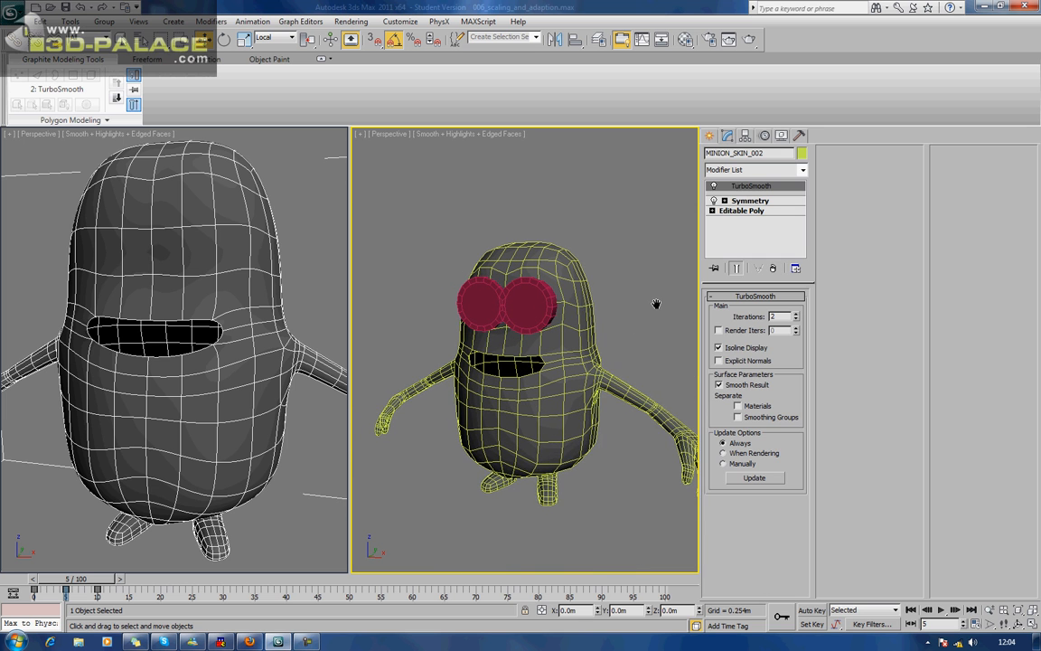
left_click(628, 341)
scroll(630, 348, "up", 2)
scroll(637, 345, "up", 2)
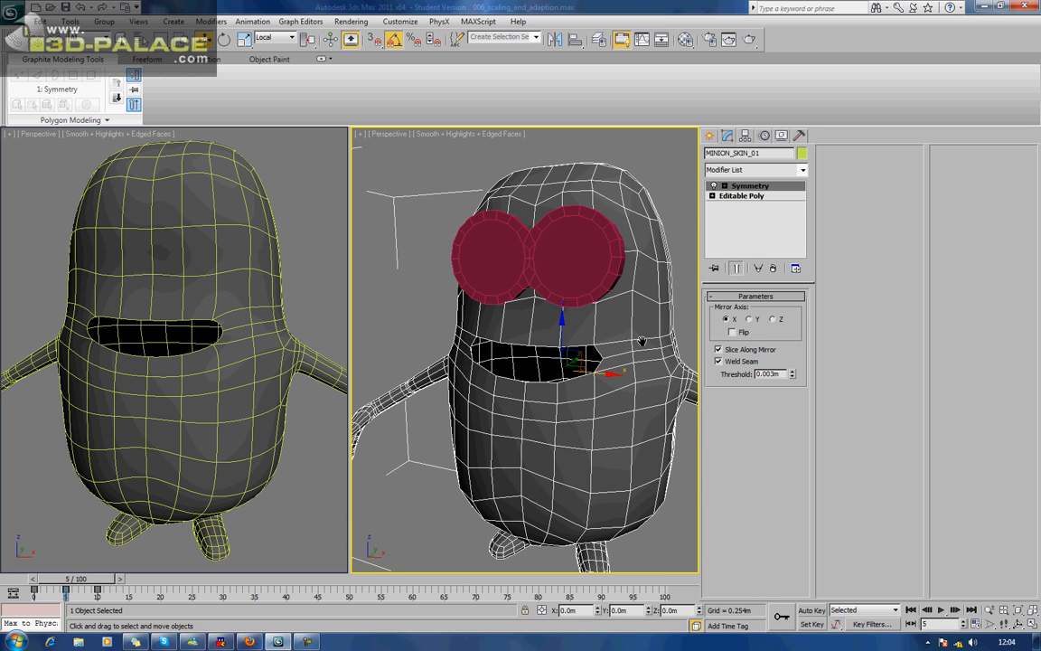
At the Editable Poly's vertex level, raise the mouth's outer-corner vertex slightly and lower the neighbouring upper-lip vertex a little.
left_click(741, 195)
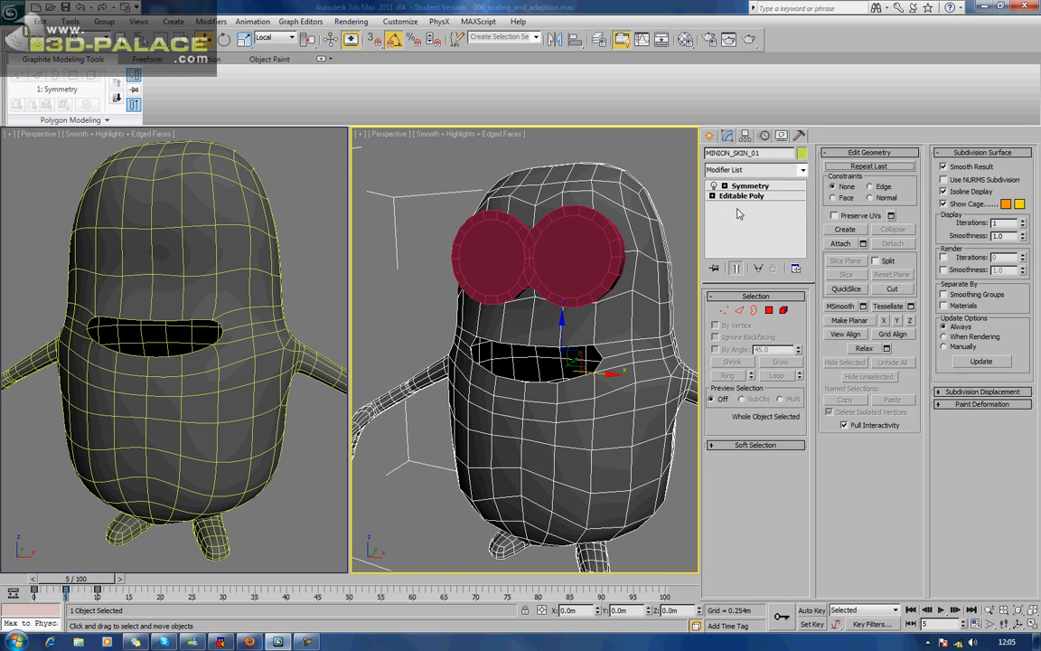
left_click(724, 311)
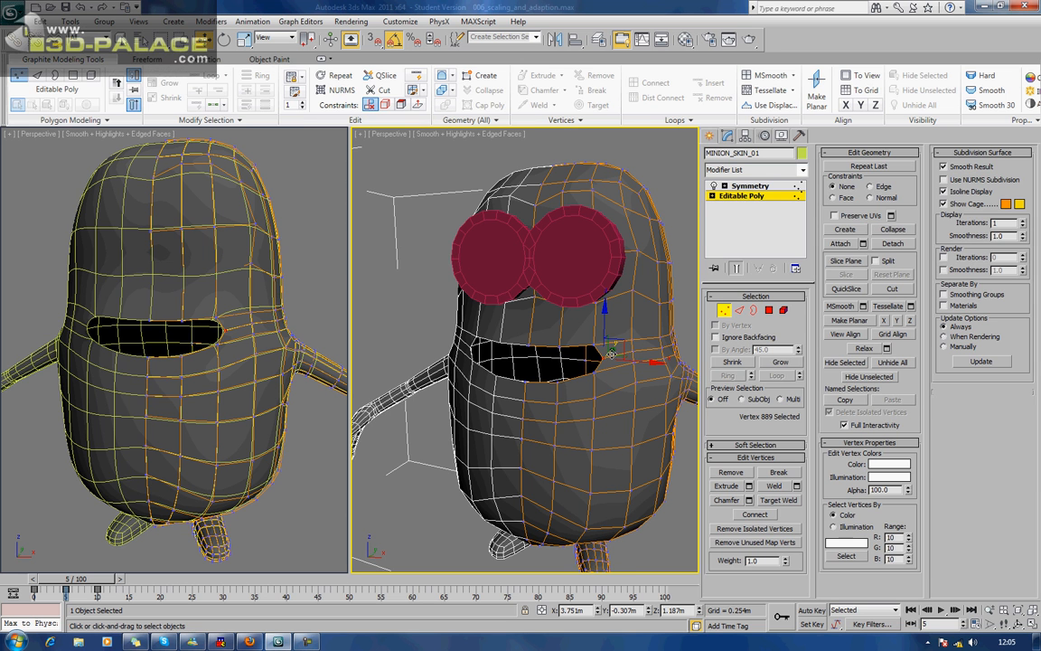
mouse_move(605, 324)
left_mouse_down()
mouse_move(615, 302)
mouse_move(606, 330)
mouse_move(609, 319)
left_mouse_up()
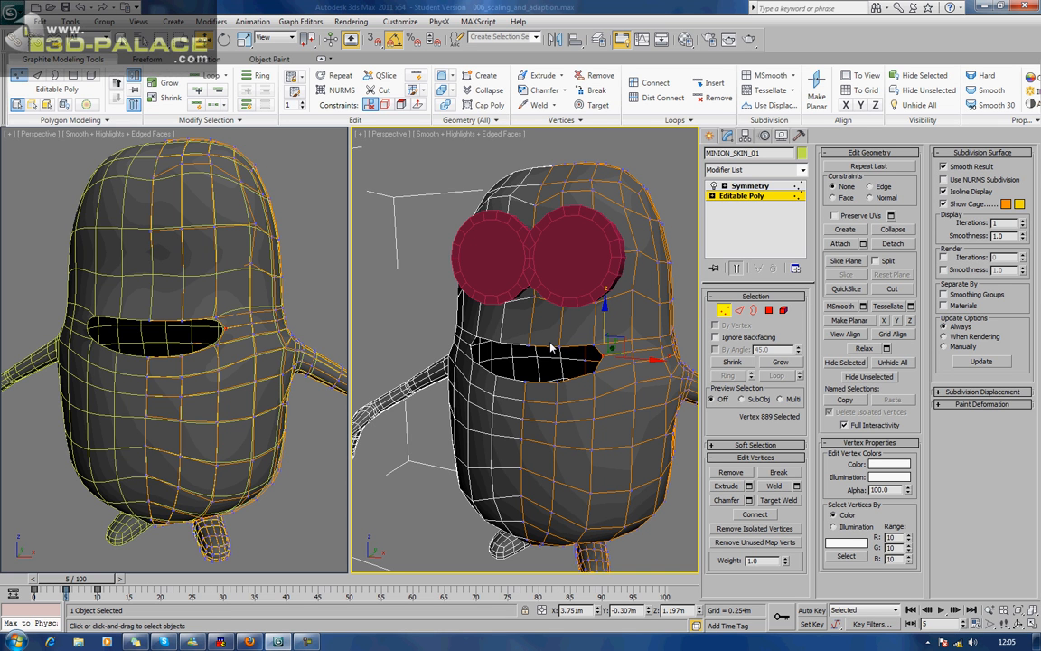
left_click(593, 344)
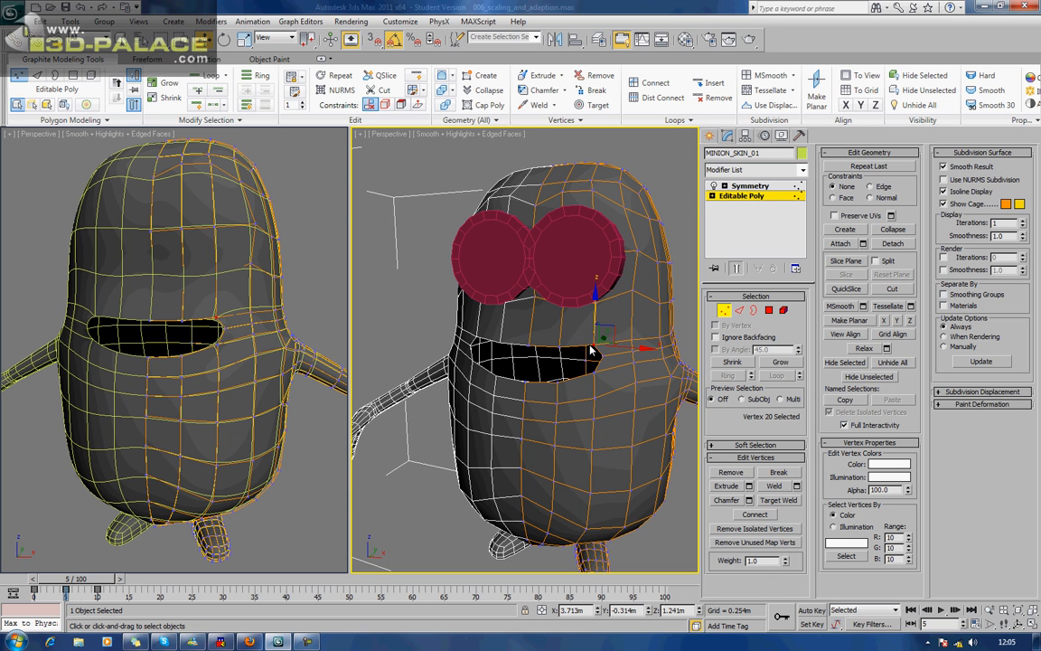
middle_click_drag(578, 352, 573, 352, "alt")
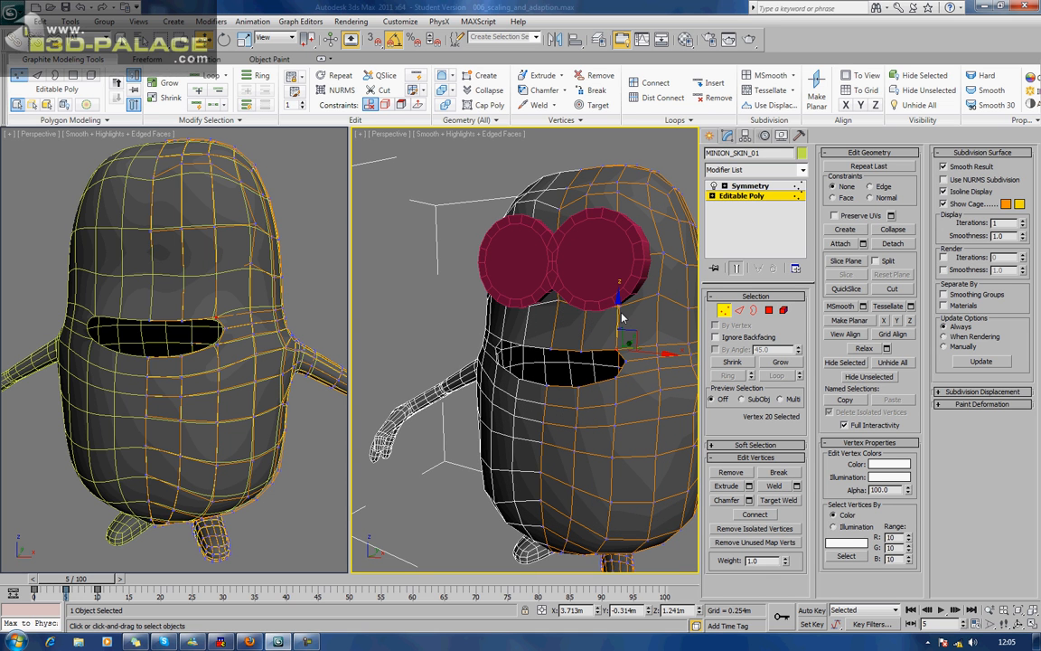
left_click_drag(618, 311, 618, 312)
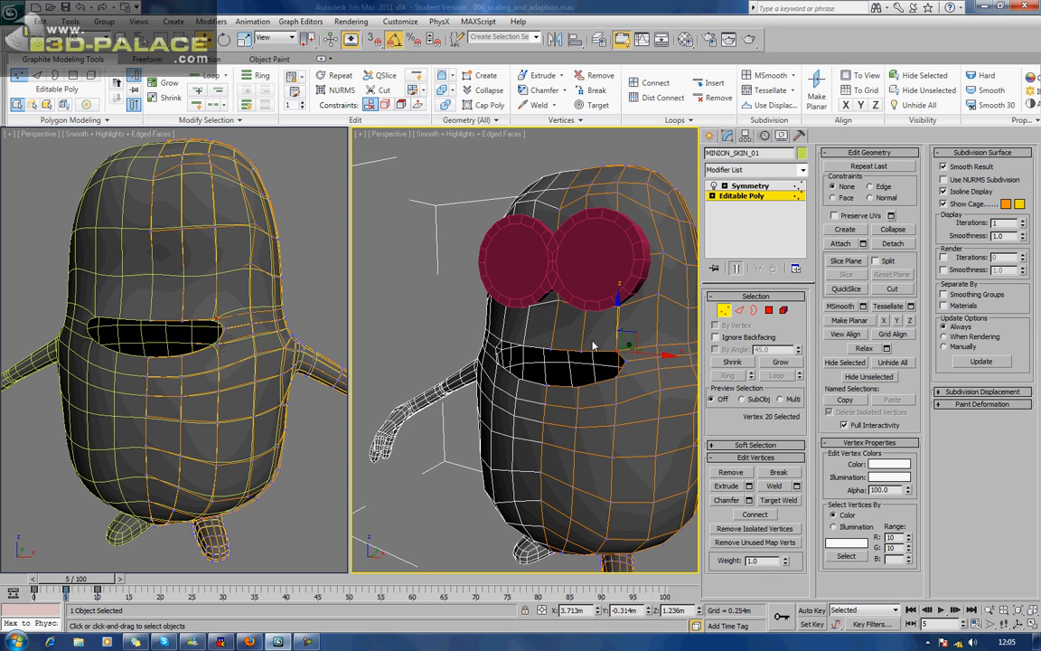
Reposition the centre lower-lip vertex and the one beside it slightly downward to deepen the mouth opening.
left_click(543, 386)
left_click(546, 385)
middle_click_drag(545, 385, 513, 371, "alt")
left_click_drag(511, 372, 509, 378)
middle_click_drag(509, 378, 465, 399, "alt")
left_click_drag(466, 400, 471, 402)
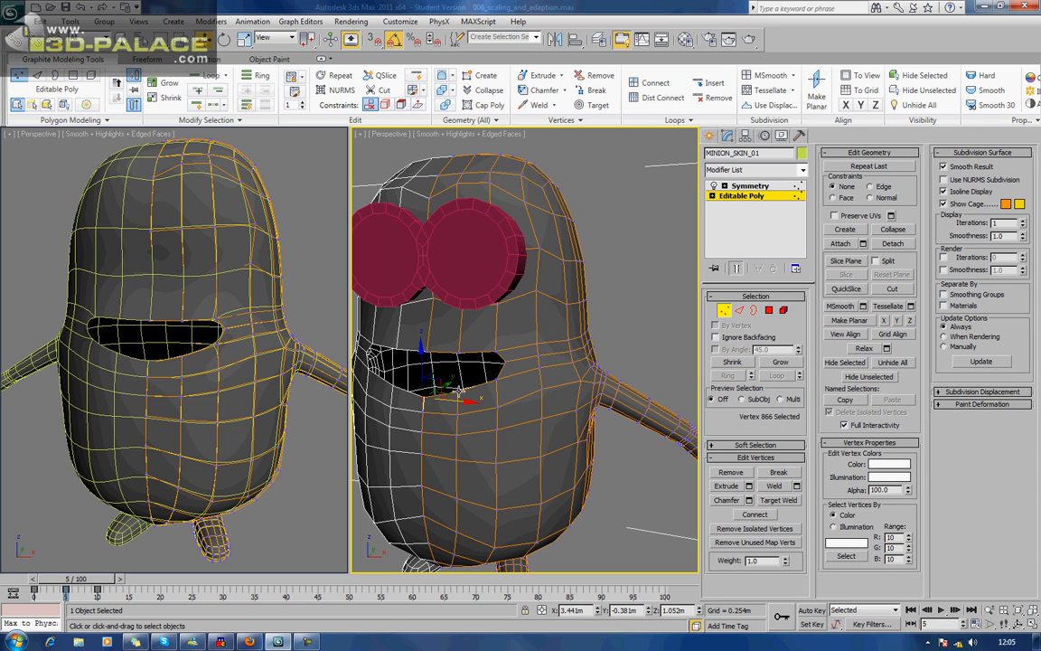
left_click(456, 359)
left_click_drag(456, 358, 461, 359)
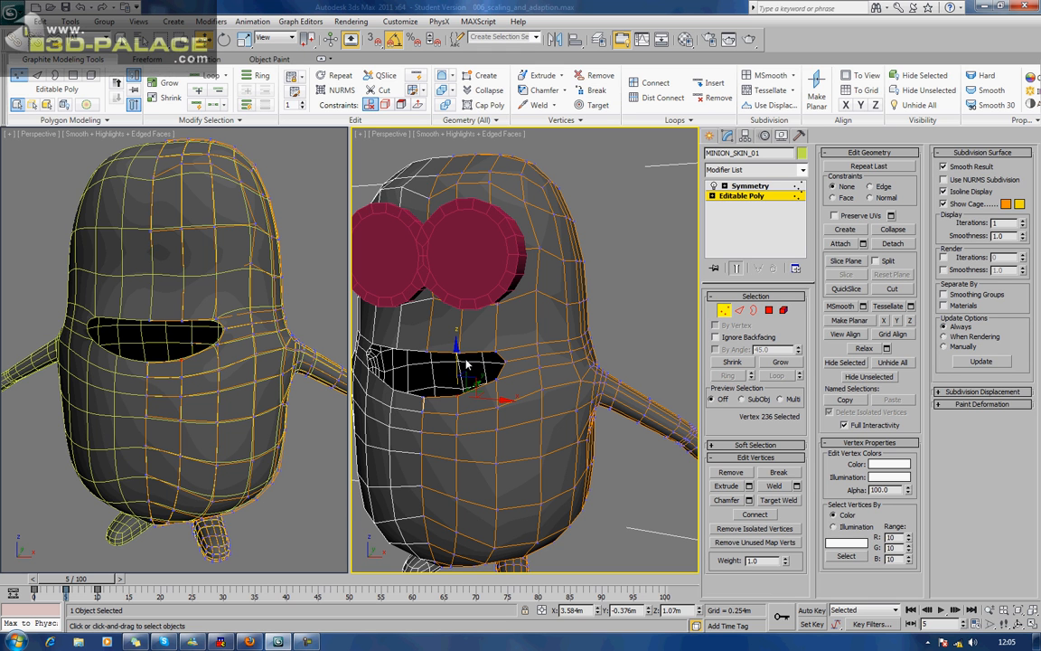
Select the border edges around the modelled half of the mouth opening and extrude them inward to form the lip's thickness.
middle_click_drag(532, 375, 681, 355)
scroll(536, 380, "up", 3)
middle_click_drag(577, 420, 602, 367, "alt")
middle_click_drag(537, 447, 558, 237, "alt")
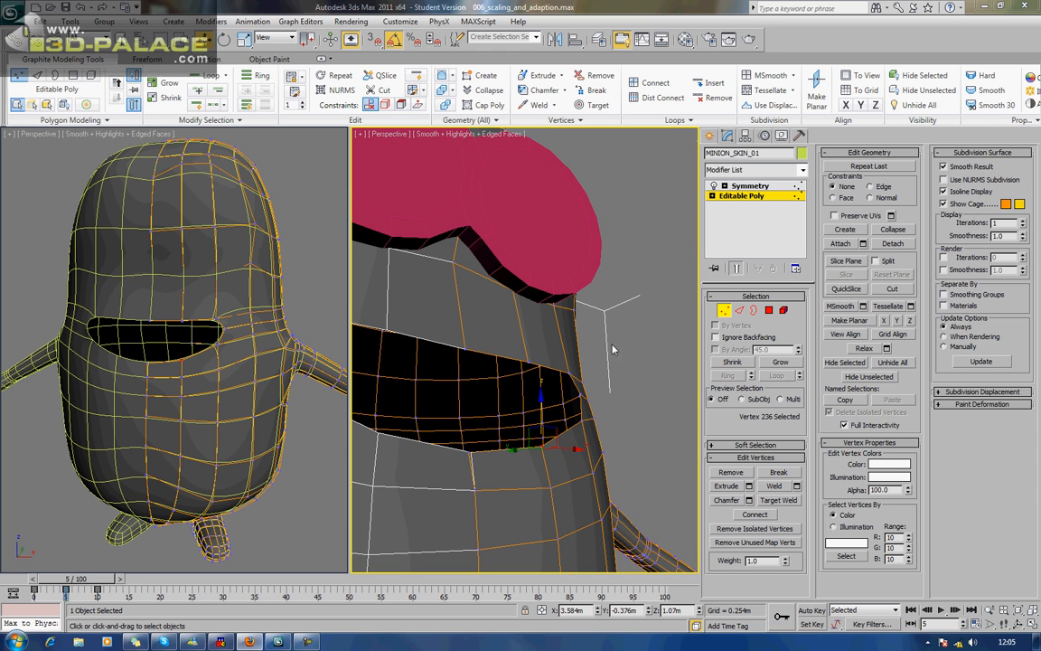
key("2")
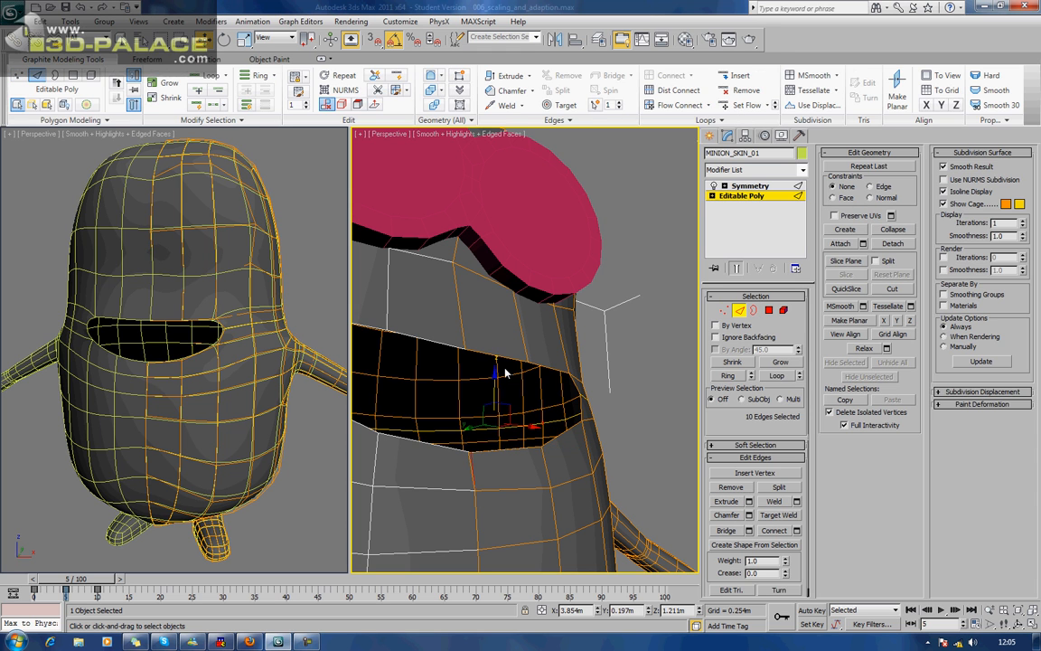
left_click(533, 363)
left_click(562, 371, "ctrl")
left_click(572, 384, "ctrl")
left_click(566, 434, "ctrl")
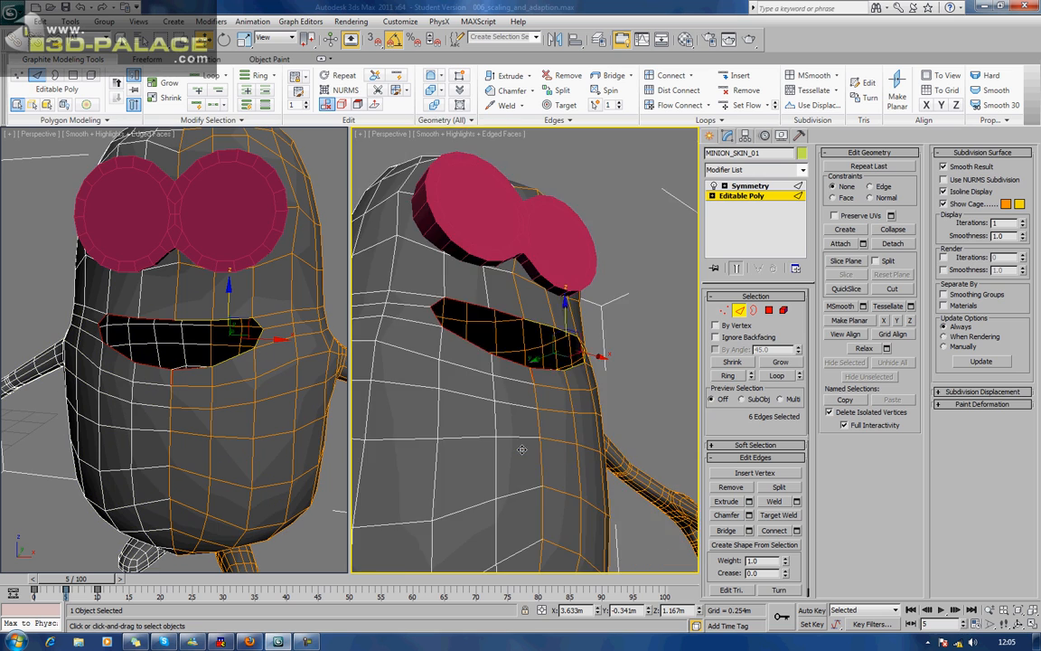
middle_click_drag(521, 449, 505, 432, "alt")
Check the lip on the smoothed clone, and bring the extruded inner lip edges forward along Y to make the lip shallower.
scroll(482, 423, "up", 3)
left_click_drag(501, 373, 562, 362, "shift")
middle_click_drag(232, 378, 67, 365)
middle_click_drag(302, 414, 80, 354)
middle_click_drag(281, 394, 84, 409)
scroll(83, 409, "up", 4)
middle_click_drag(234, 360, 163, 268)
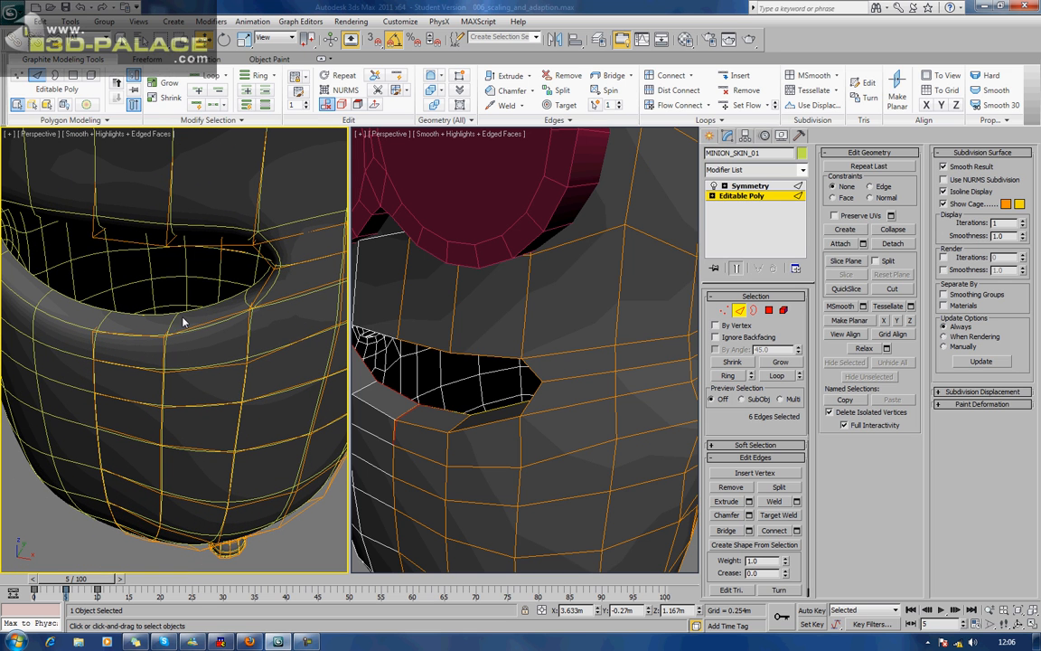
middle_click_drag(453, 378, 450, 362, "alt")
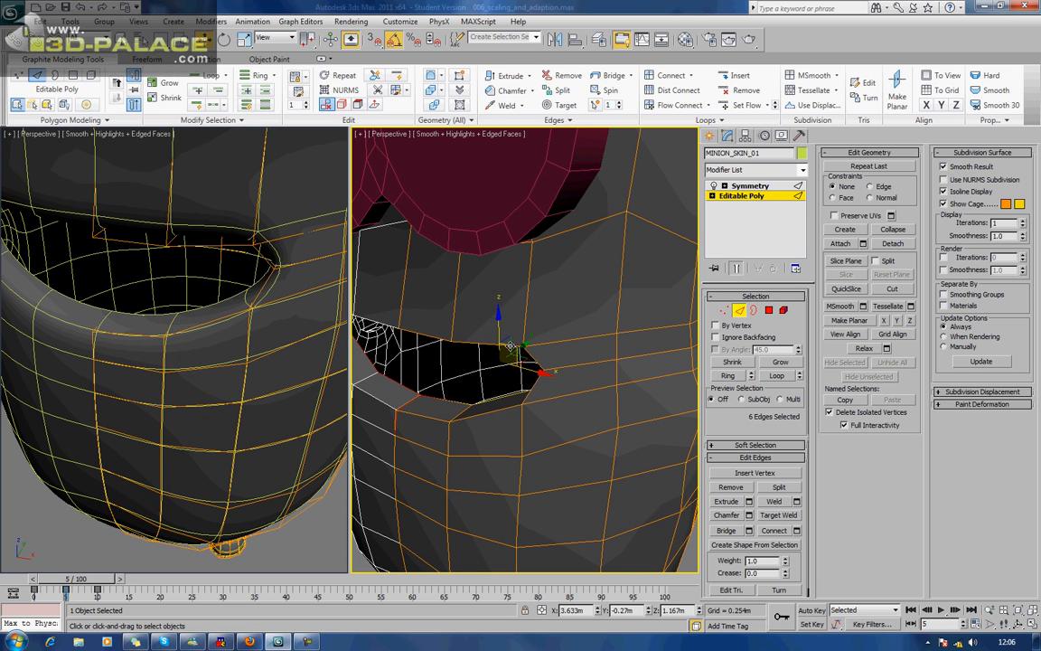
left_click_drag(518, 346, 508, 361)
Move the central lower-lip edge back and up, and turn off Edged Faces in the smoothed clone's viewport.
middle_click_drag(426, 404, 457, 360, "alt")
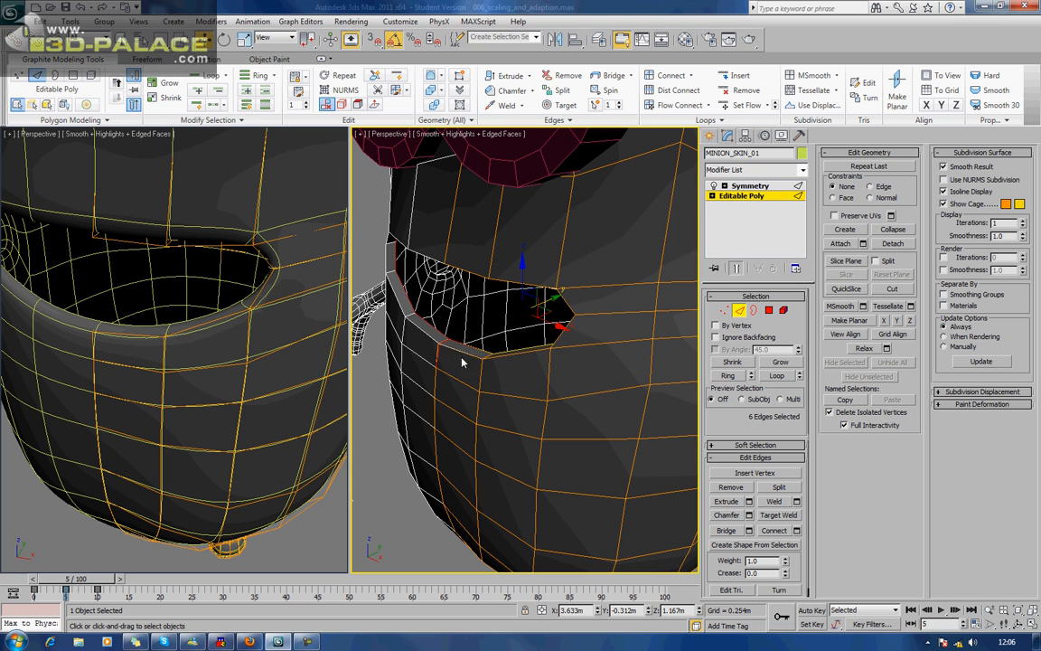
left_click(460, 353)
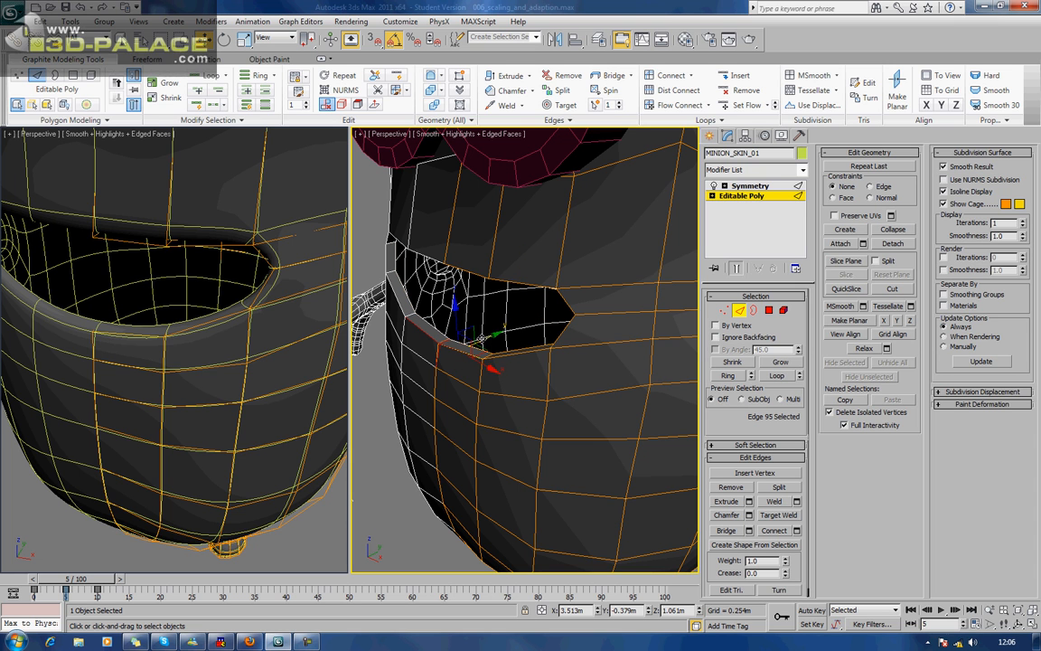
left_click_drag(473, 330, 461, 325)
scroll(165, 251, "up", 5)
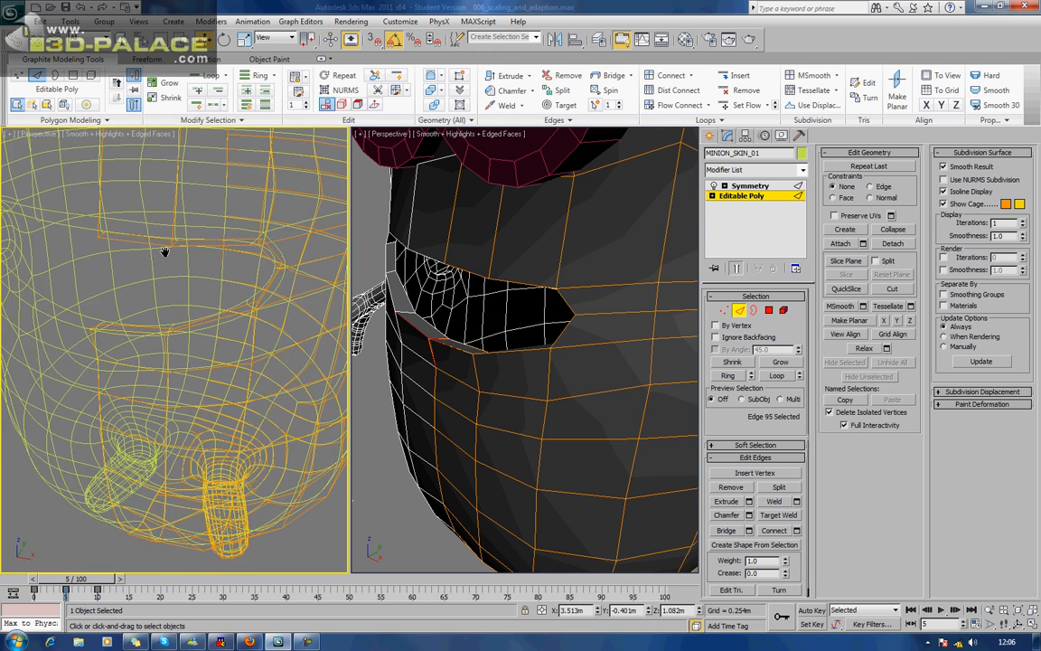
key("F4")
middle_click_drag(165, 255, 164, 251, "alt")
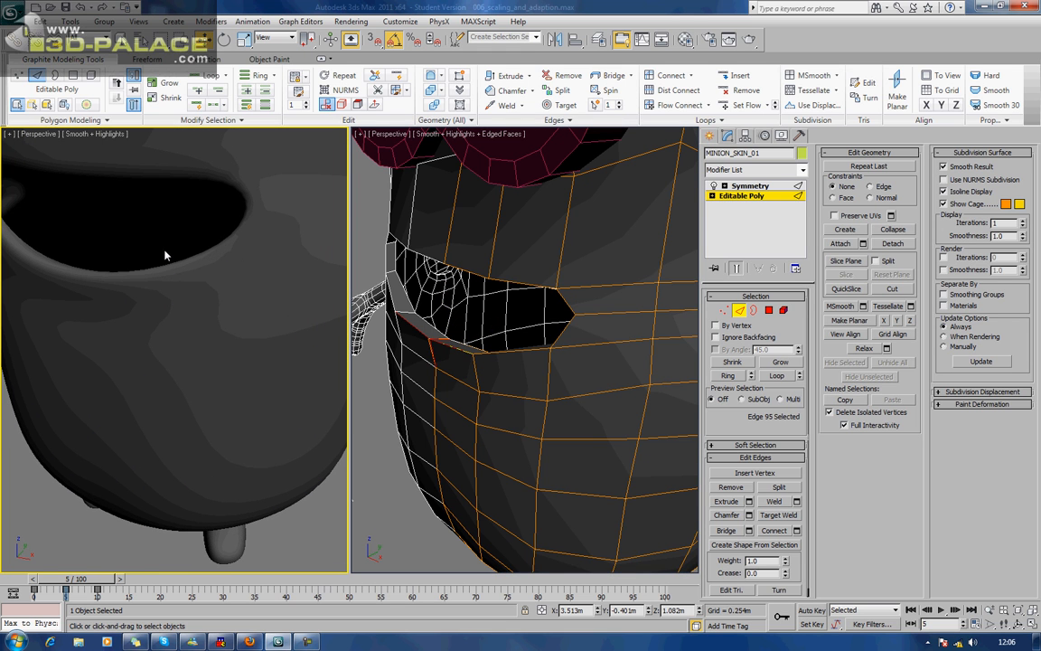
Shift the edge below the lower lip along Y, lower the central lip edge again, and check the mouth on the smoothed clone.
left_click(466, 383, "ctrl")
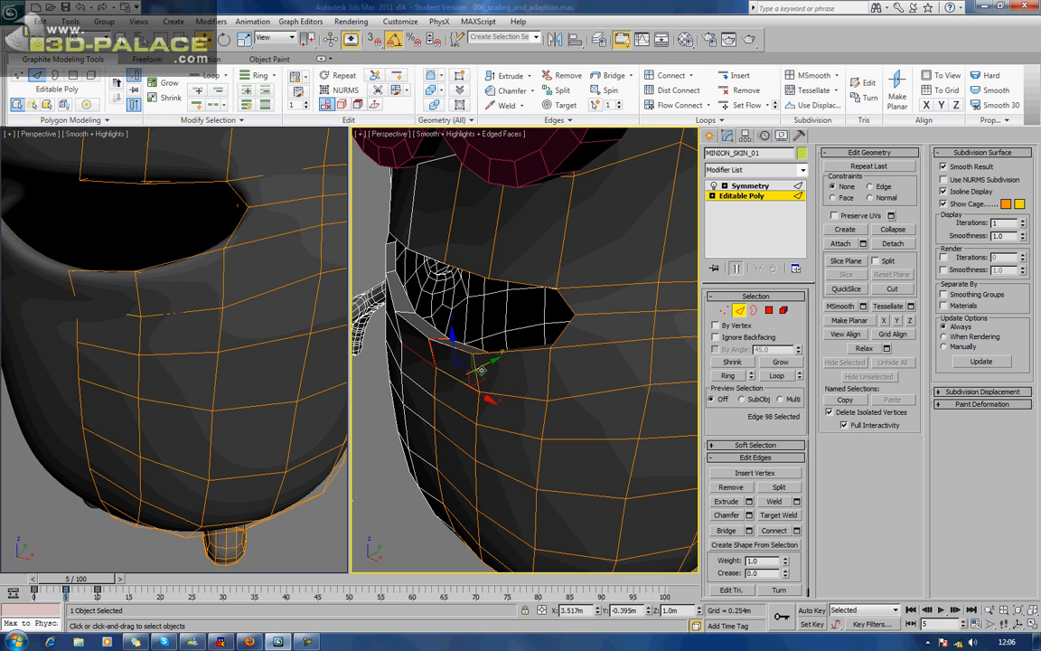
left_click_drag(484, 365, 477, 369)
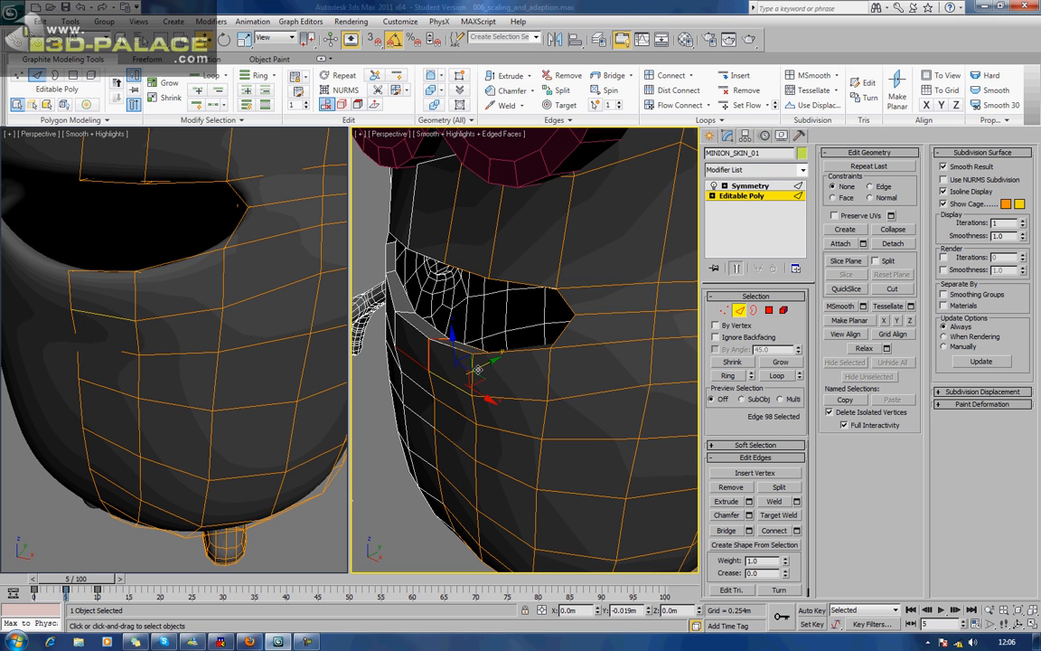
left_click(463, 350)
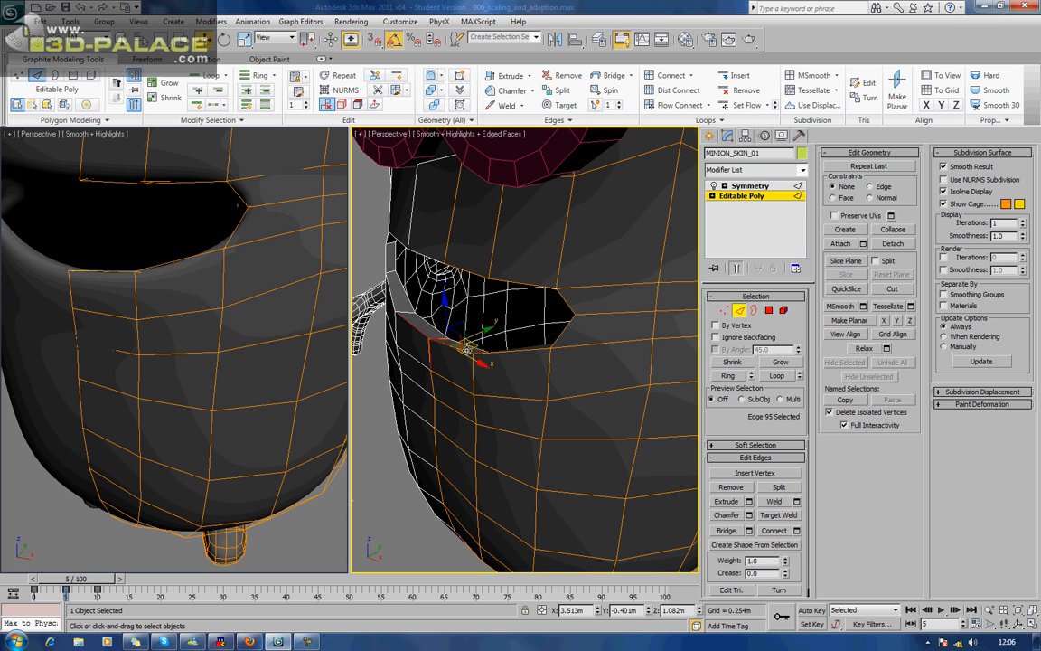
left_click_drag(472, 336, 443, 328)
middle_click_drag(125, 362, 189, 417)
scroll(155, 327, "down", 5)
scroll(192, 422, "down", 3)
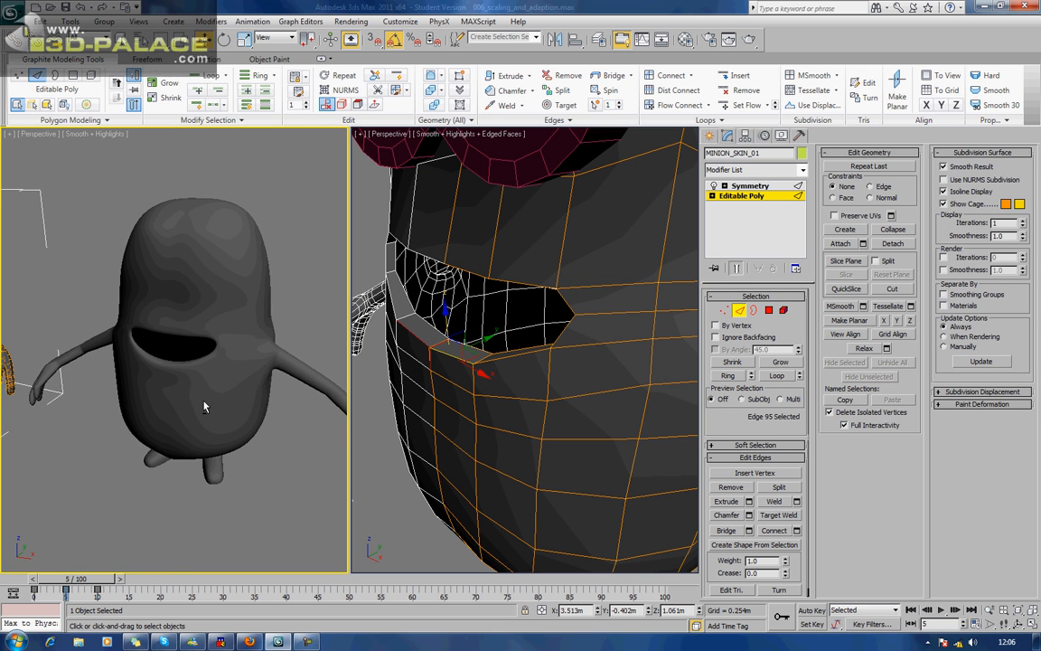
middle_click_drag(208, 353, 211, 411)
From inside the body, extrude the central inner lower-lip edge downward behind the lip.
middle_click_drag(454, 387, 673, 418)
scroll(442, 399, "down", 3)
scroll(540, 409, "up", 4)
scroll(540, 409, "up", 3)
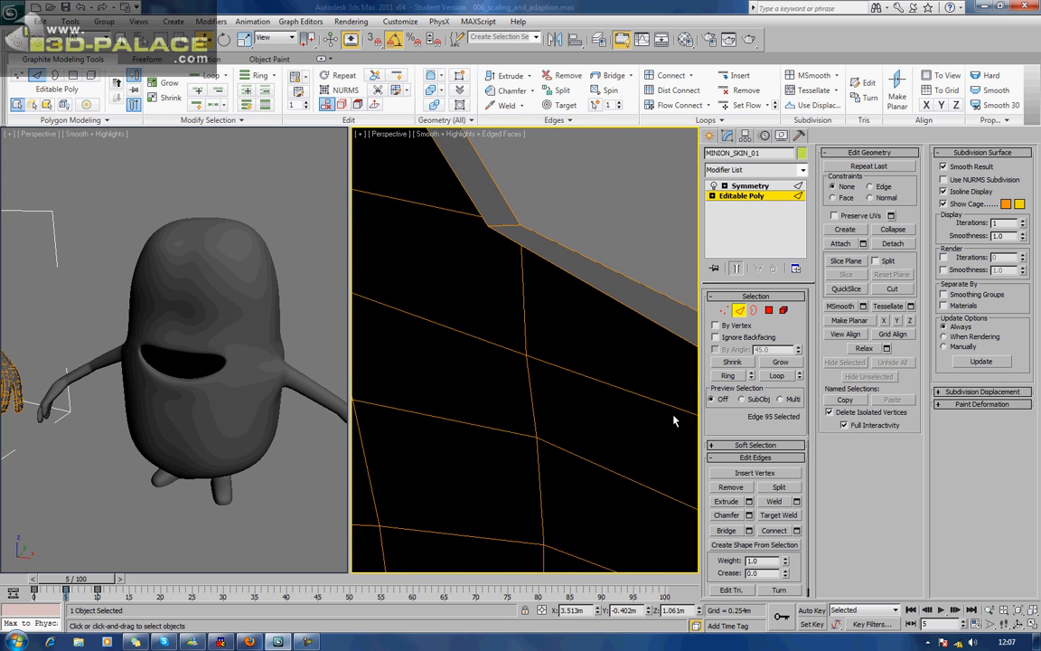
scroll(673, 417, "down", 3)
middle_click_drag(558, 407, 425, 425, "alt")
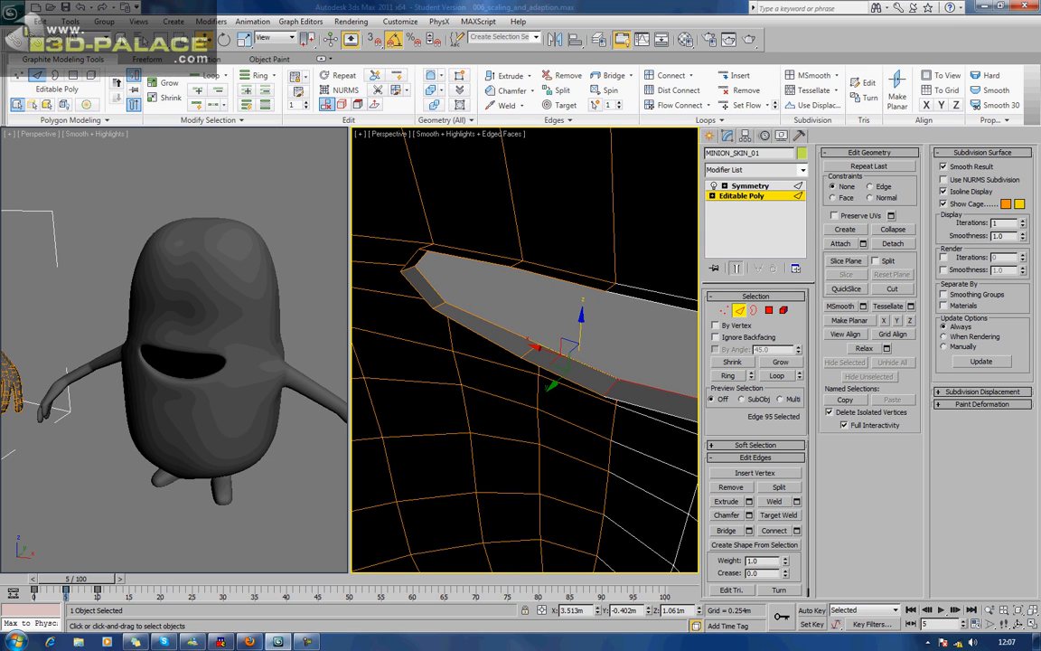
key("alt+Tab")
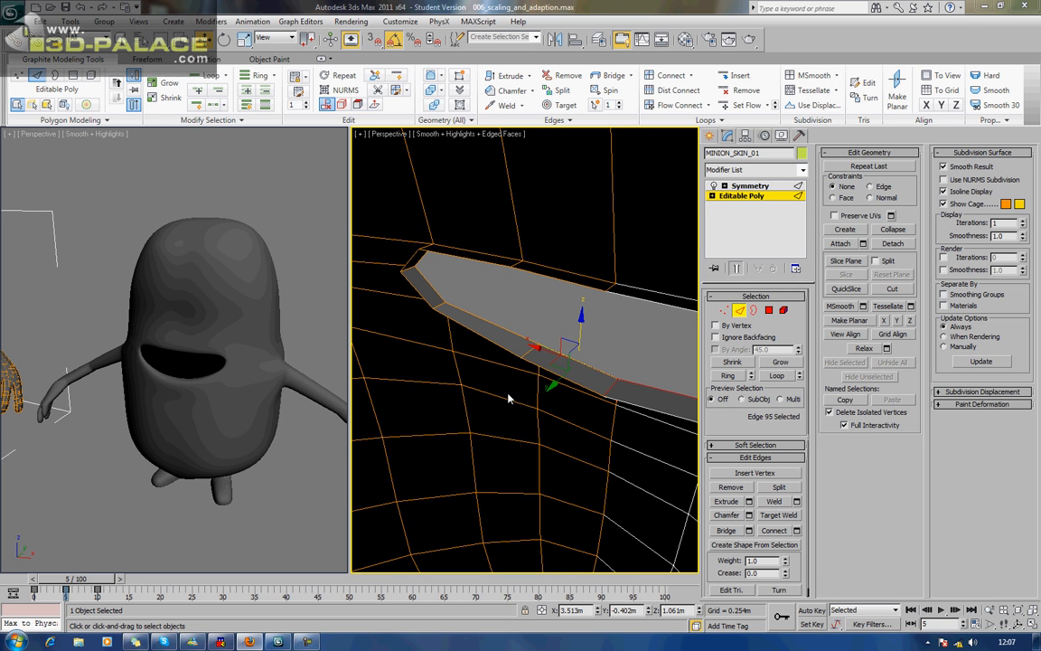
middle_click_drag(507, 397, 464, 338, "alt")
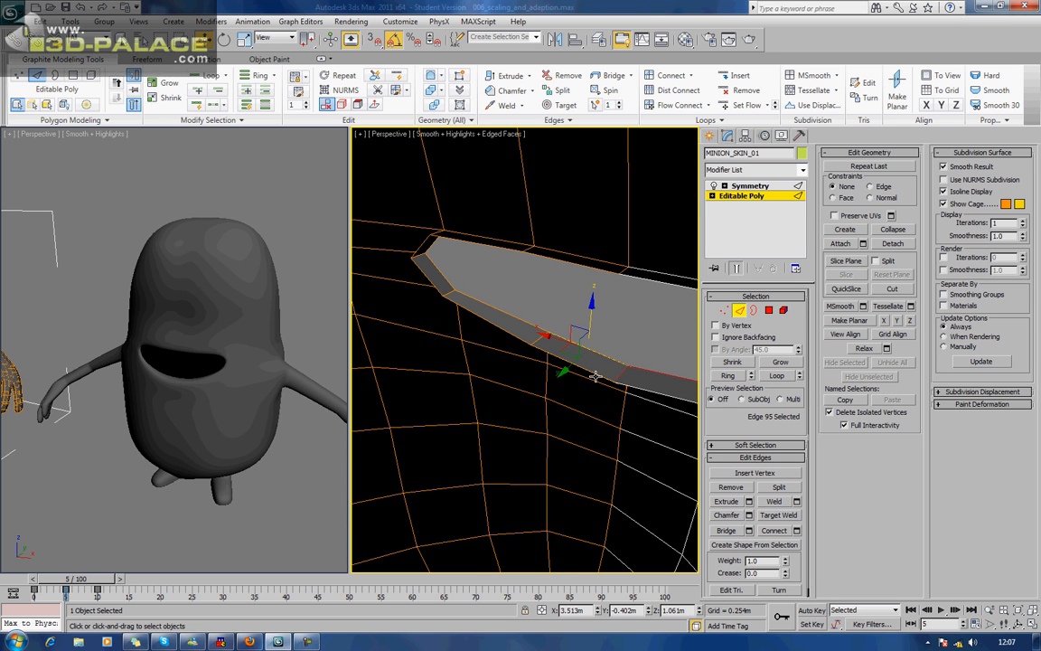
key("ctrl+a")
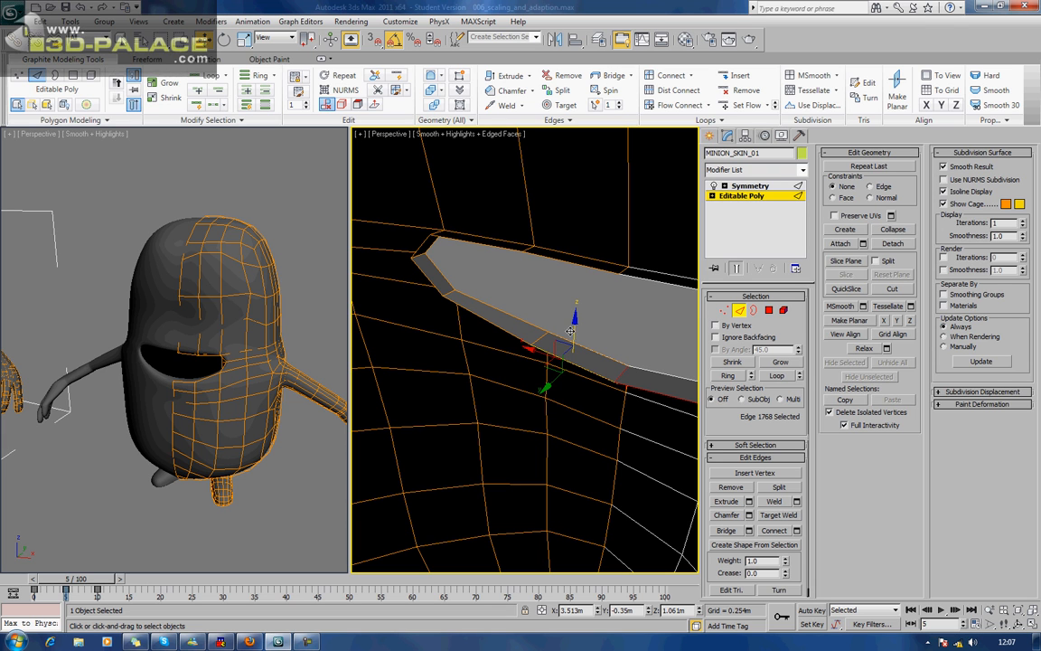
left_click_drag(575, 329, 572, 360, "shift")
Extrude the two inner lip edges at the mouth corner outward, one upward and one downward, inside the body.
middle_click_drag(407, 285, 488, 303)
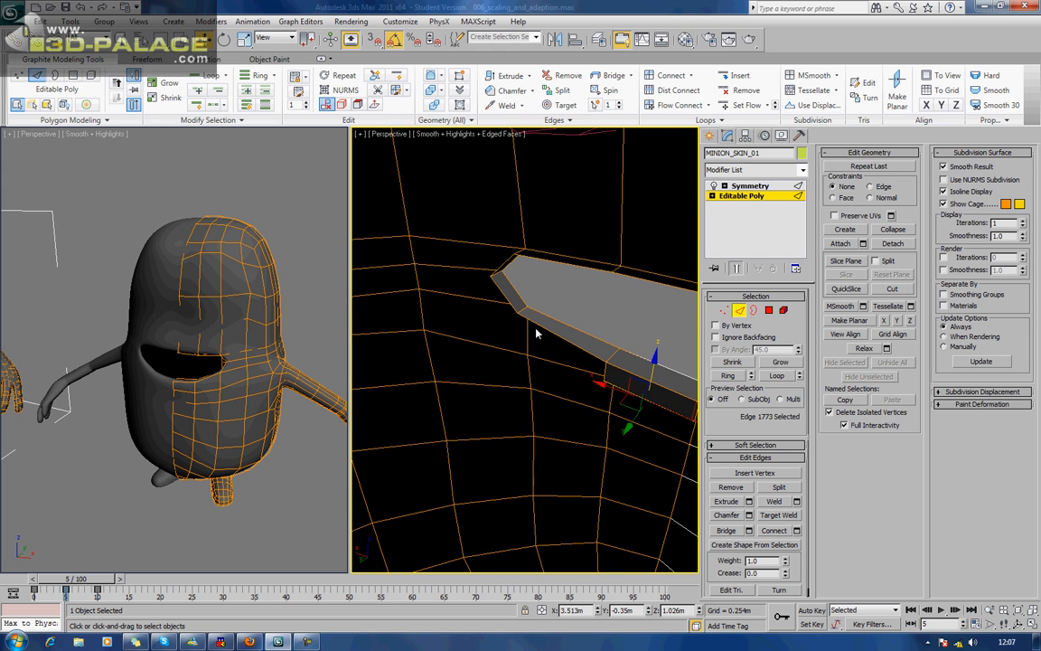
left_click(499, 262)
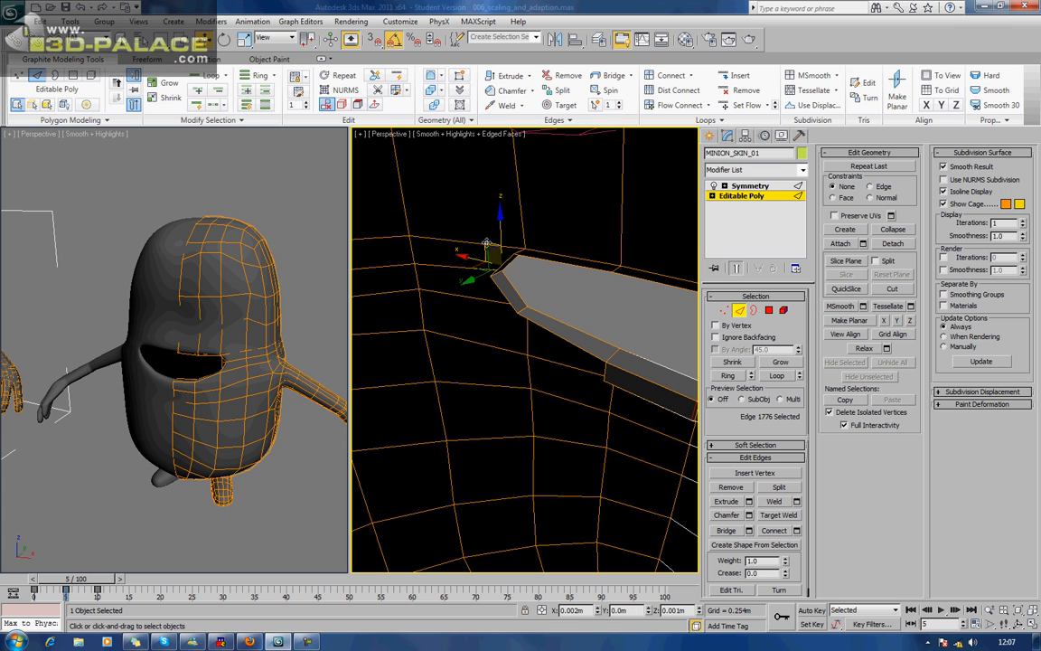
left_click_drag(482, 234, 452, 221, "shift")
left_click(483, 276)
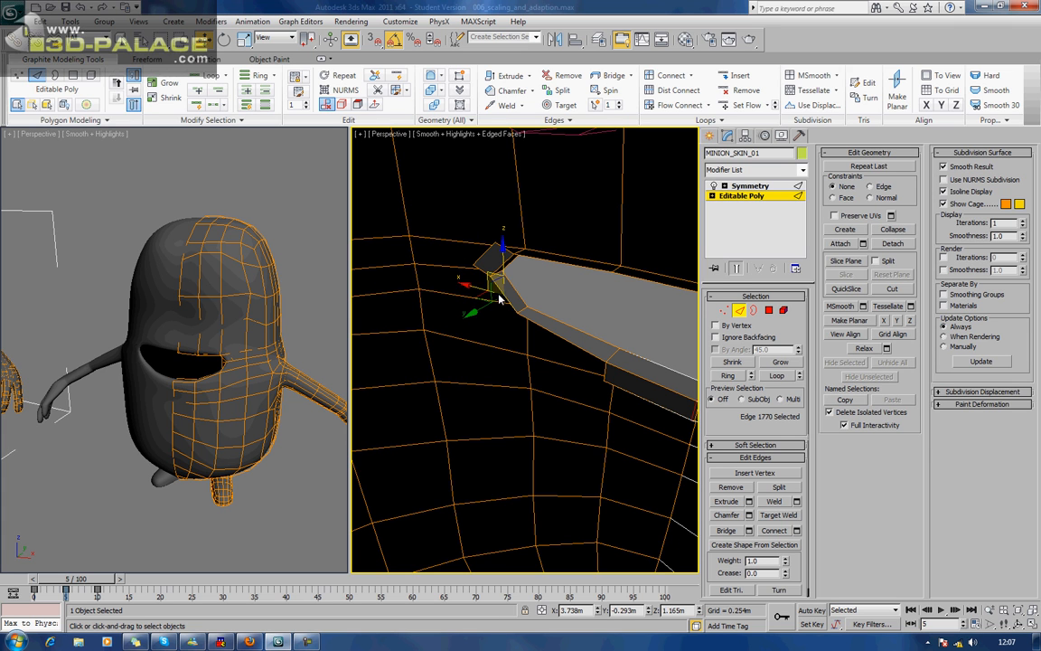
left_click_drag(488, 275, 459, 309, "shift")
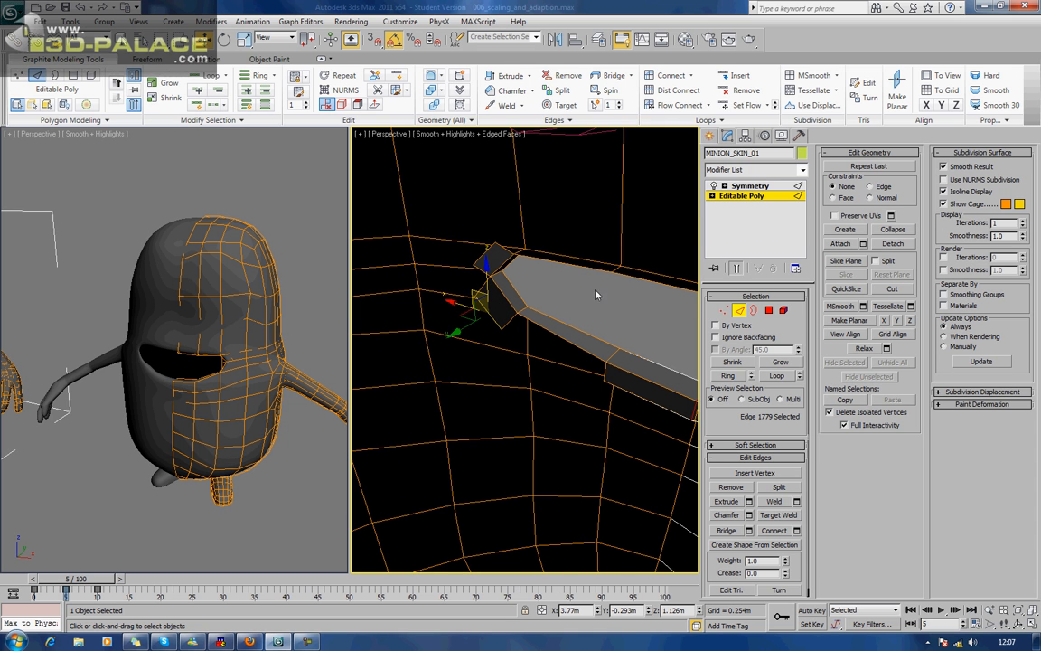
Extrude the central inner upper-lip edge upward behind the lip.
middle_click_drag(597, 295, 560, 294, "alt")
left_click(579, 282)
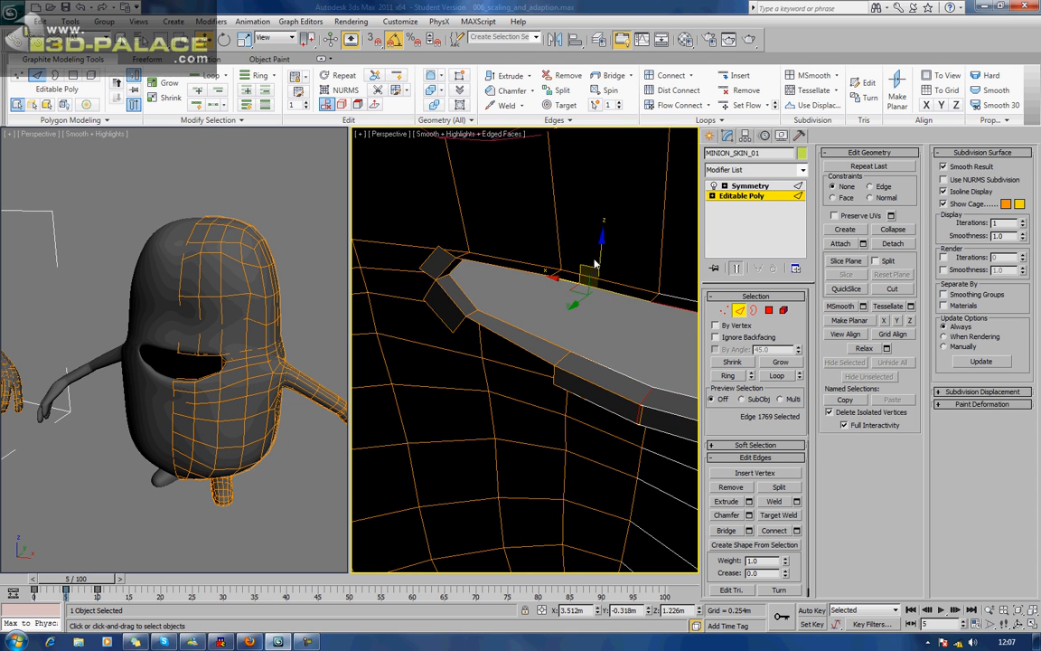
left_click_drag(599, 249, 600, 220, "shift")
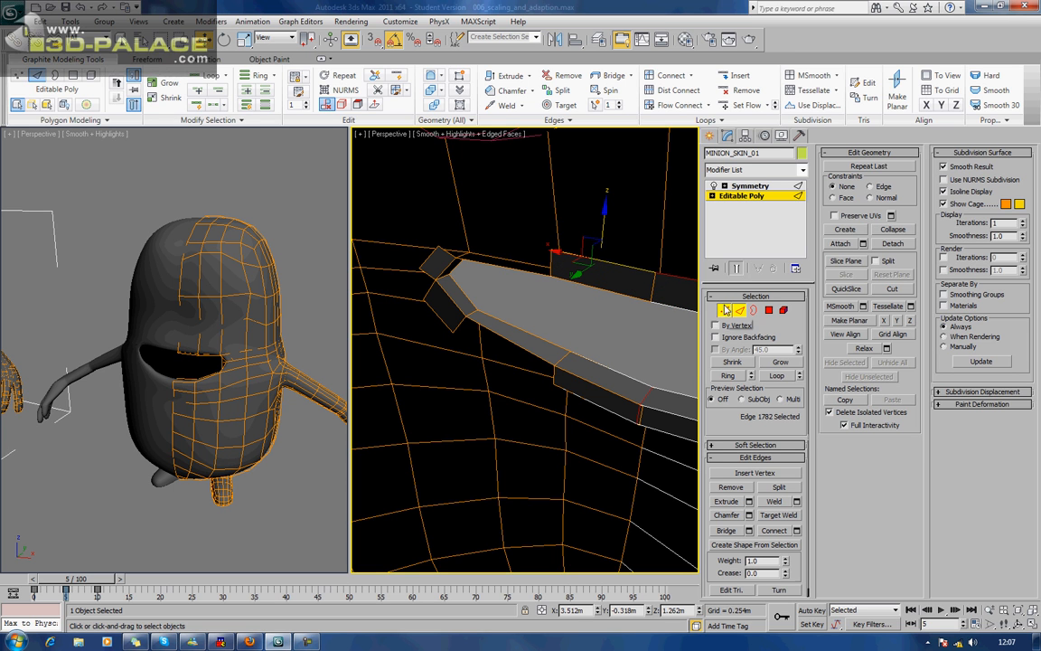
Raise the top vertex of the upper corner flap and collapse the two flaps' adjacent corner vertices into one.
key("1")
left_click(438, 244)
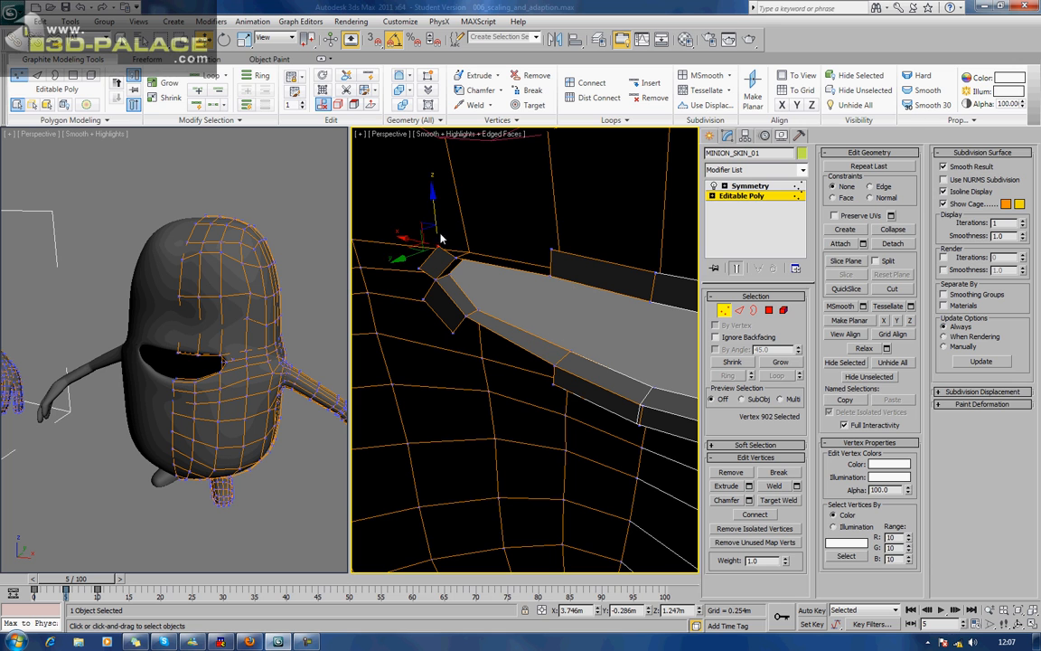
left_click_drag(435, 209, 434, 203)
left_click(417, 265)
left_click(421, 299, "ctrl")
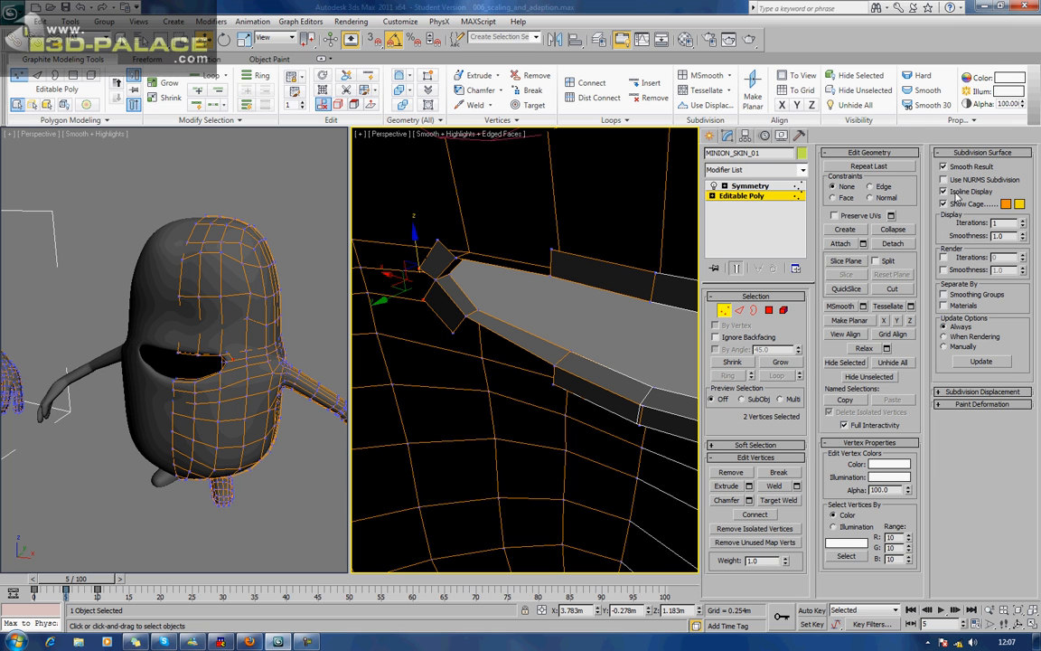
left_click(893, 230)
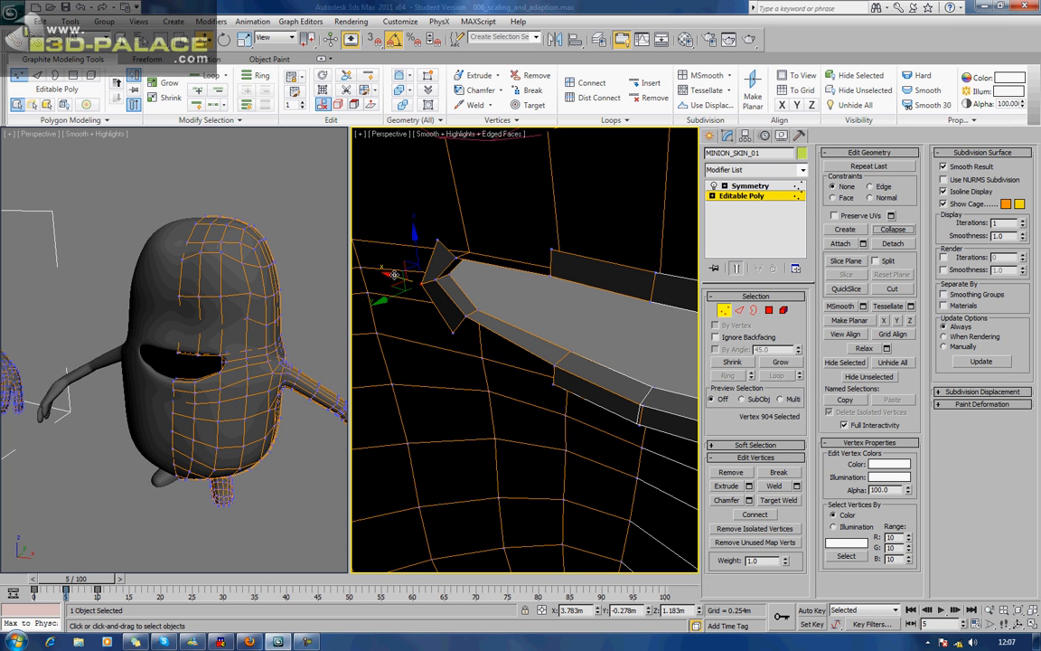
Nudge the merged corner vertex slightly outward and bridge the corner flaps to the neighbouring upper and lower inner-lip flaps.
left_click_drag(391, 274, 381, 270)
left_click(638, 317)
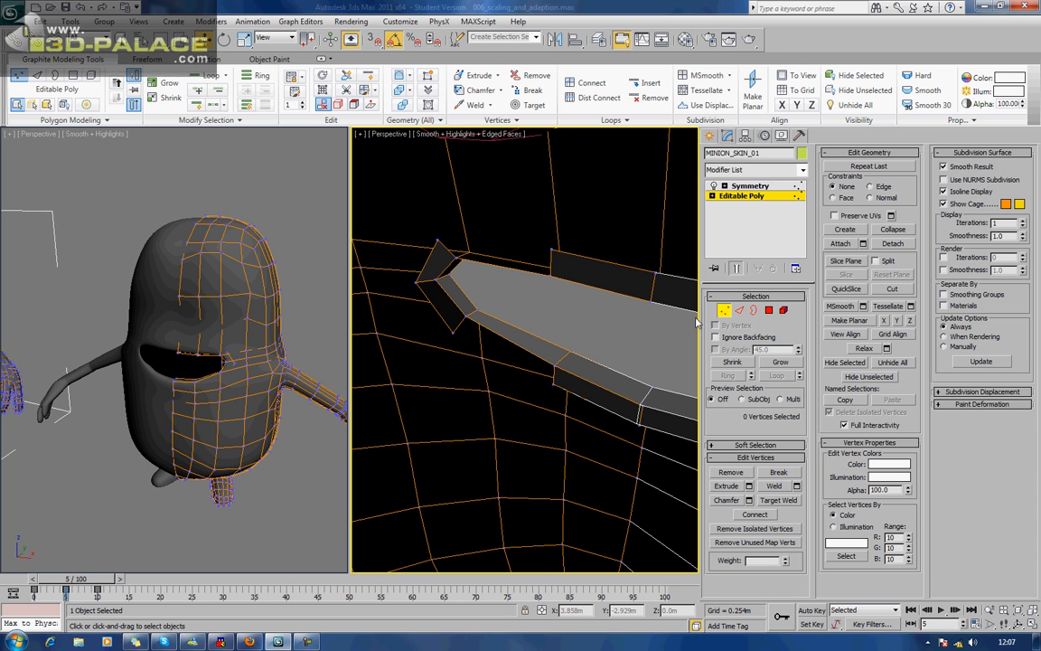
left_click(739, 312)
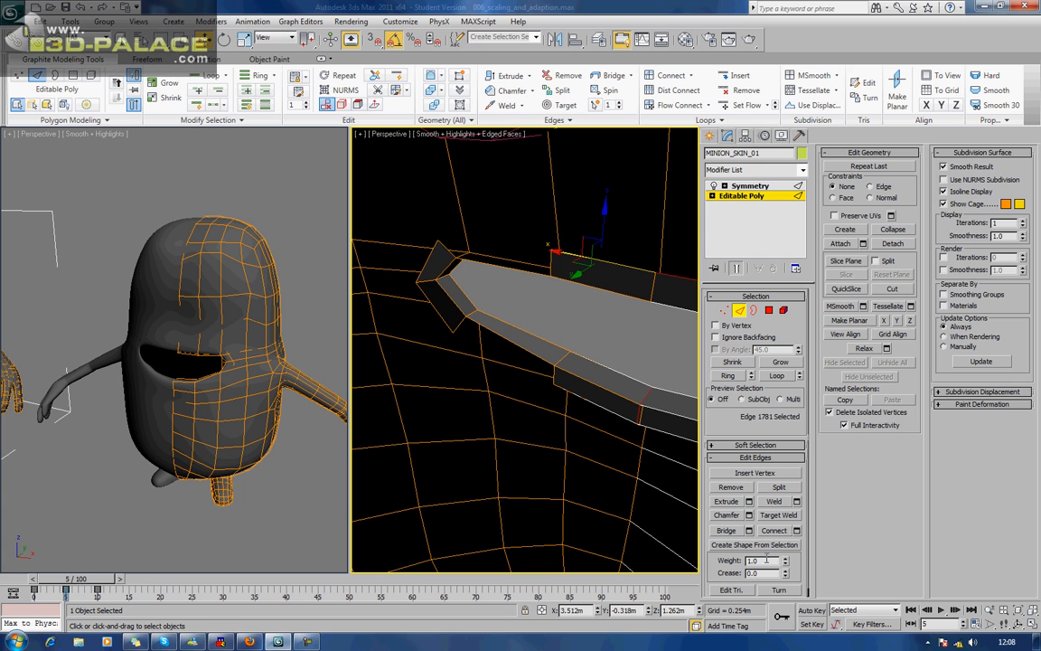
left_click(726, 530)
left_click(452, 254)
left_click(551, 265)
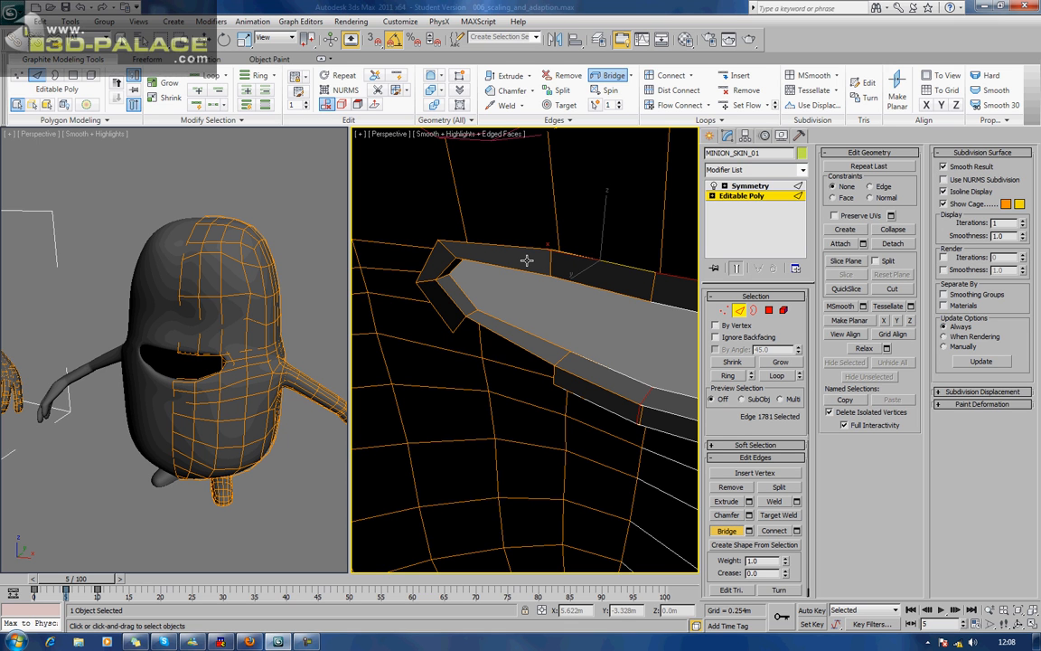
left_click(457, 324)
left_click(555, 376)
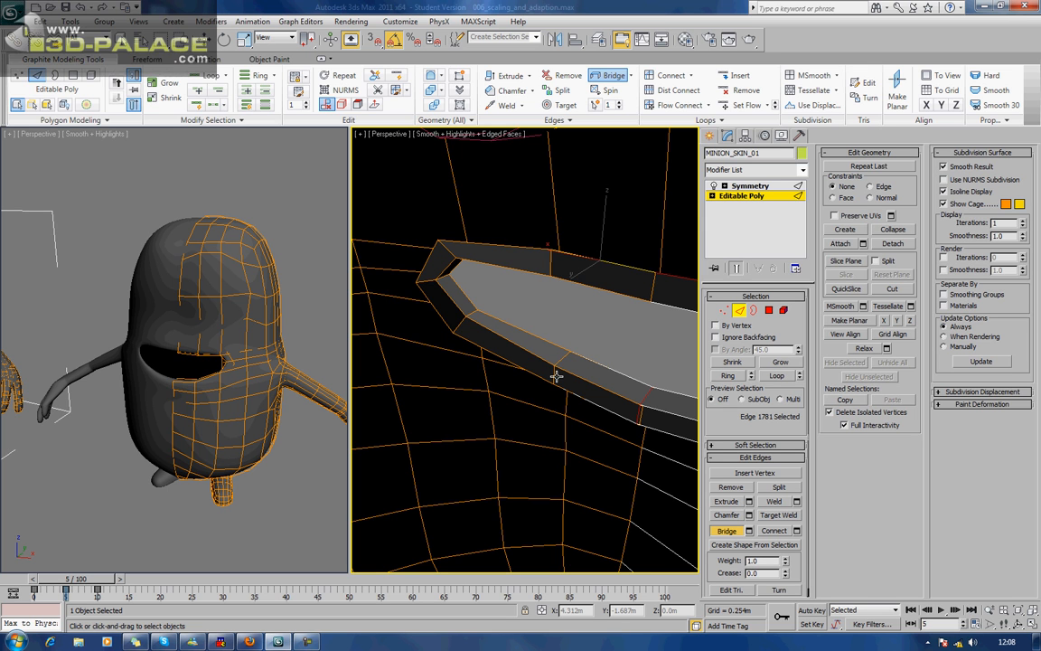
Examine the bridged inner-lip strip from inside the body and through the mouth opening from the front.
middle_click_drag(557, 374, 535, 335)
scroll(535, 335, "down", 3)
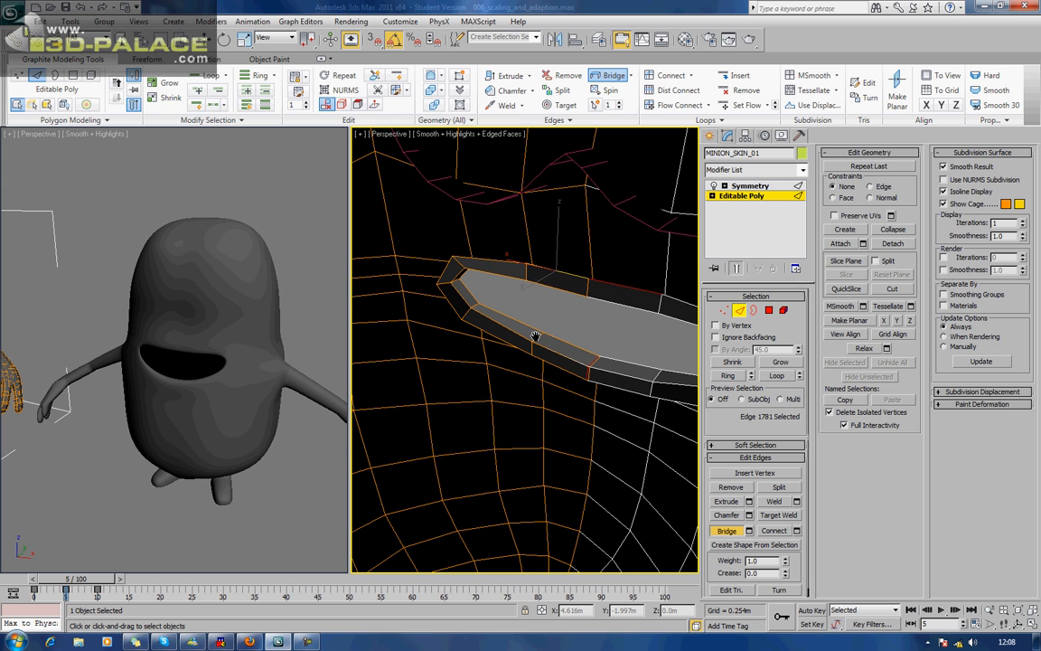
middle_click_drag(513, 318, 332, 305, "alt")
scroll(546, 321, "down", 3)
mouse_move(603, 316)
middle_mouse_down("alt")
mouse_move(574, 327)
mouse_move(581, 332)
mouse_move(541, 371)
mouse_move(548, 344)
mouse_move(513, 384)
mouse_move(593, 371)
mouse_move(599, 320)
middle_mouse_up("alt")
scroll(525, 397, "up", 3)
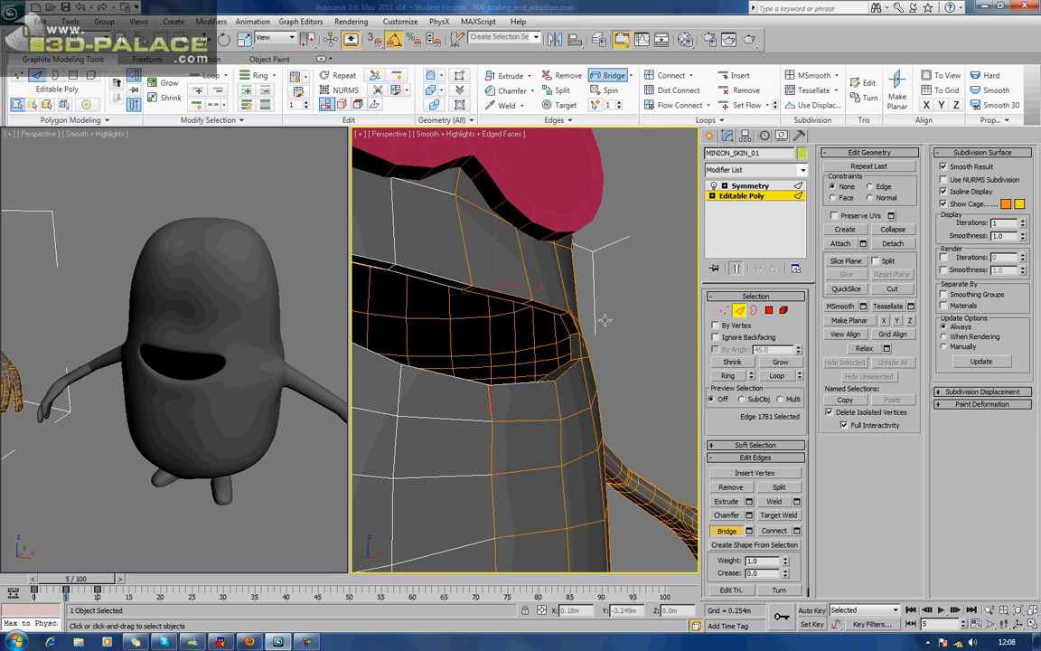
middle_click_drag(503, 278, 477, 297, "alt")
scroll(533, 323, "up", 3)
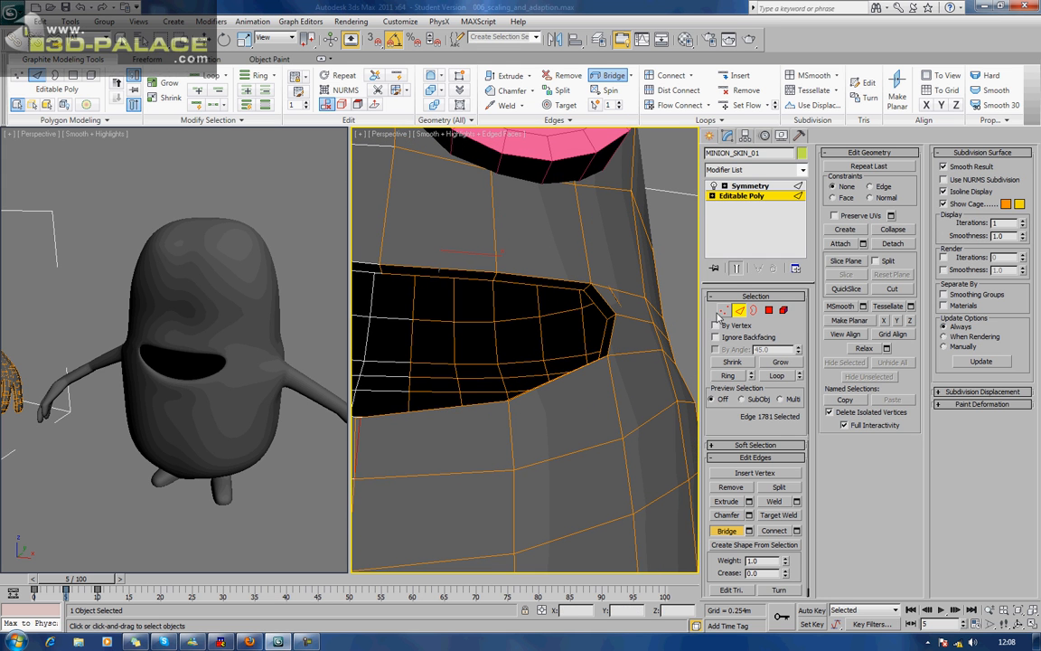
Try to adjust the upper-lip edges near the mouth corner, and undo the move of the short corner edge.
right_click(493, 281)
left_click(495, 281)
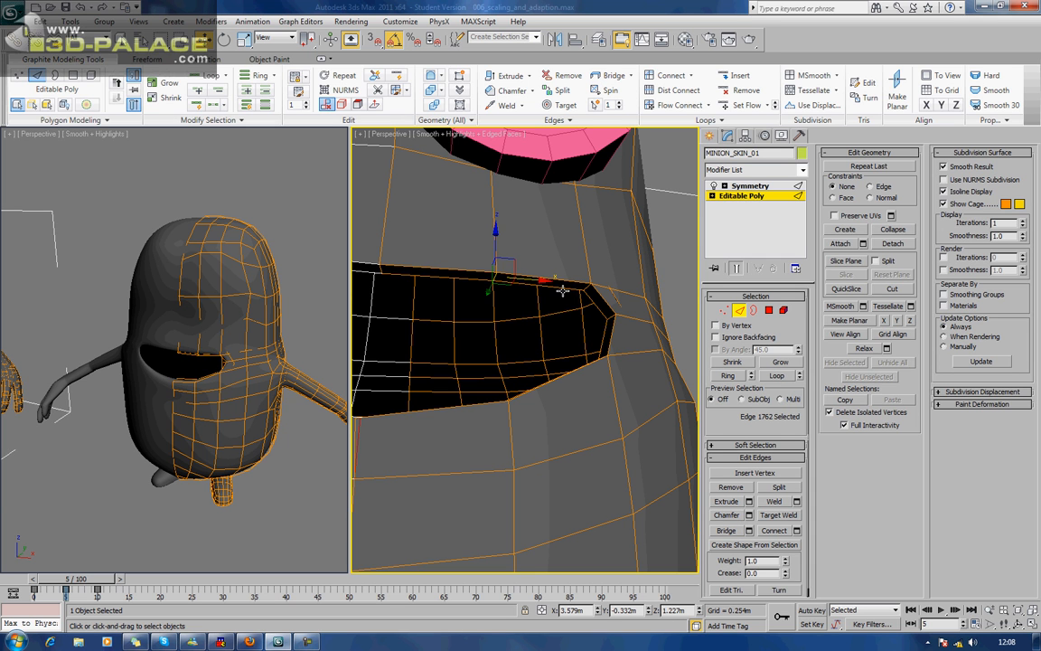
middle_click_drag(516, 297, 525, 309, "alt")
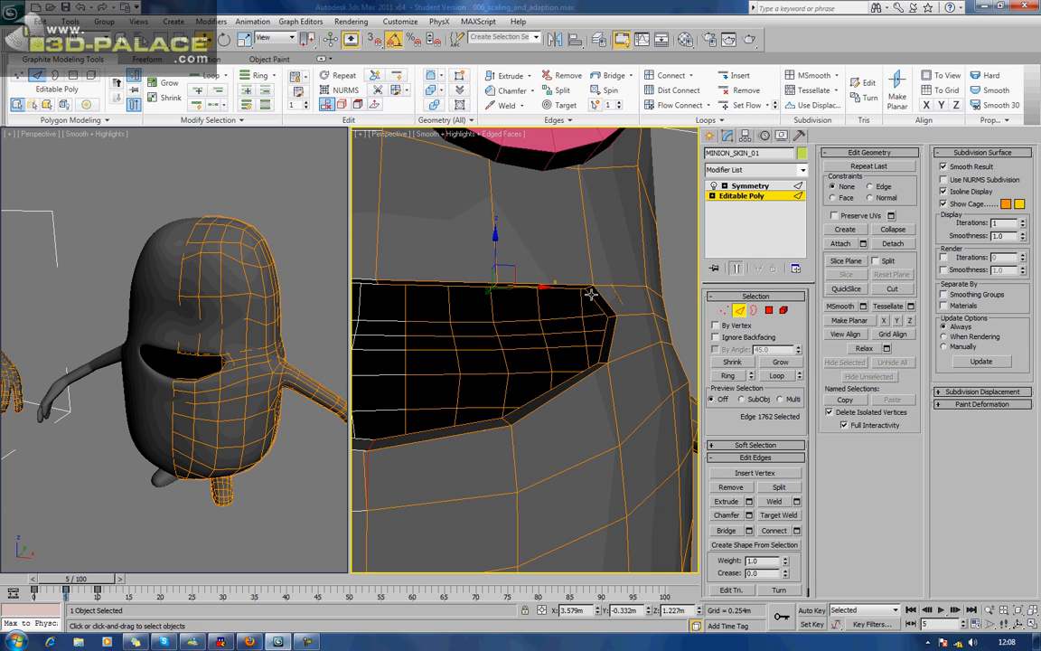
left_click(585, 287)
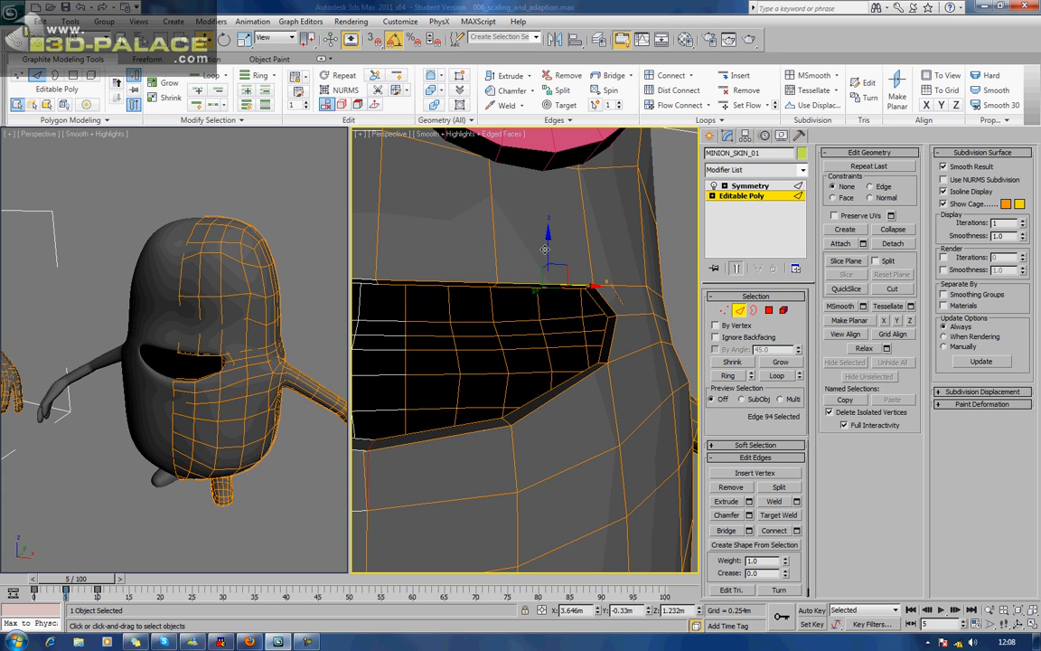
left_click_drag(547, 247, 547, 250)
middle_click_drag(633, 294, 631, 280, "alt")
left_click(585, 289)
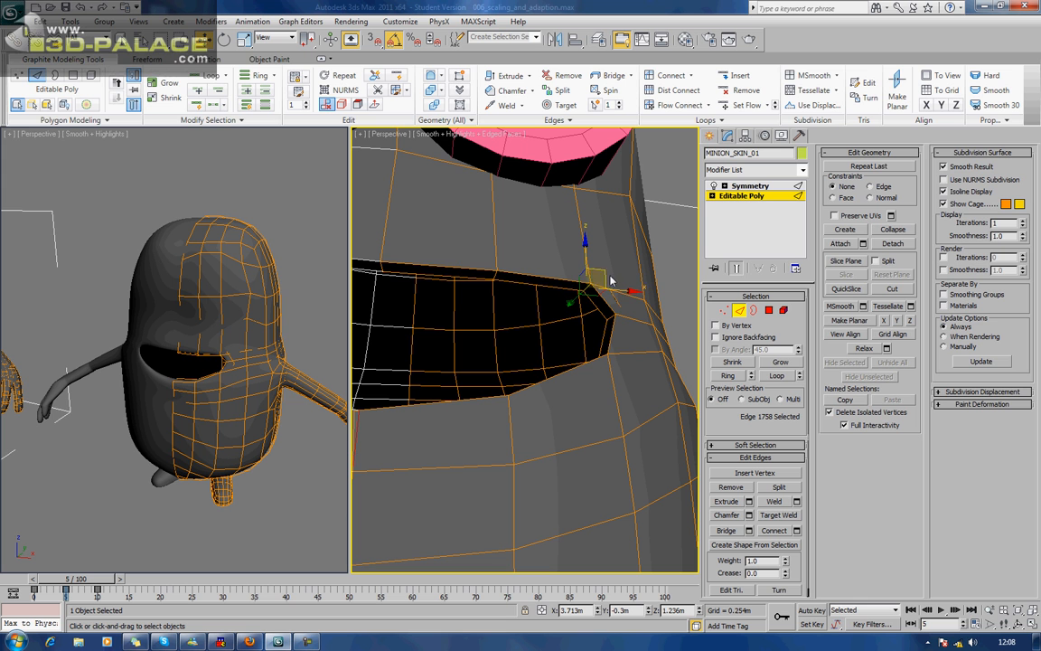
left_click_drag(607, 271, 598, 280)
middle_click_drag(630, 338, 764, 376, "alt")
key("ctrl+z")
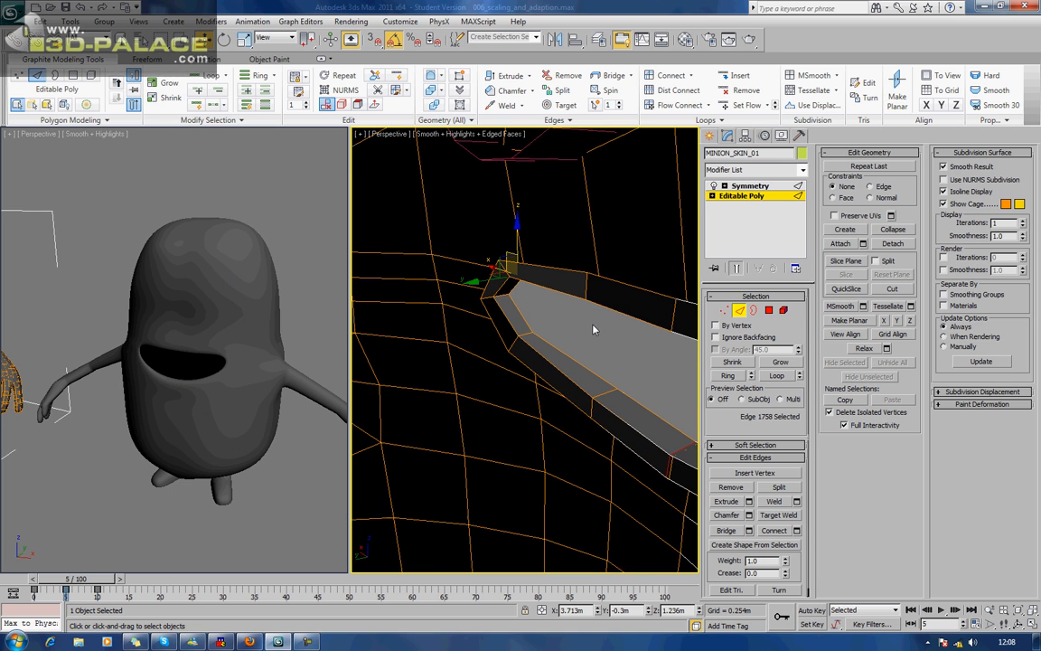
Select the six outer rim edges of the inner-lip flaps around the mouth corner and move them deeper into the body.
left_click(560, 266, "ctrl")
left_click(488, 273, "ctrl")
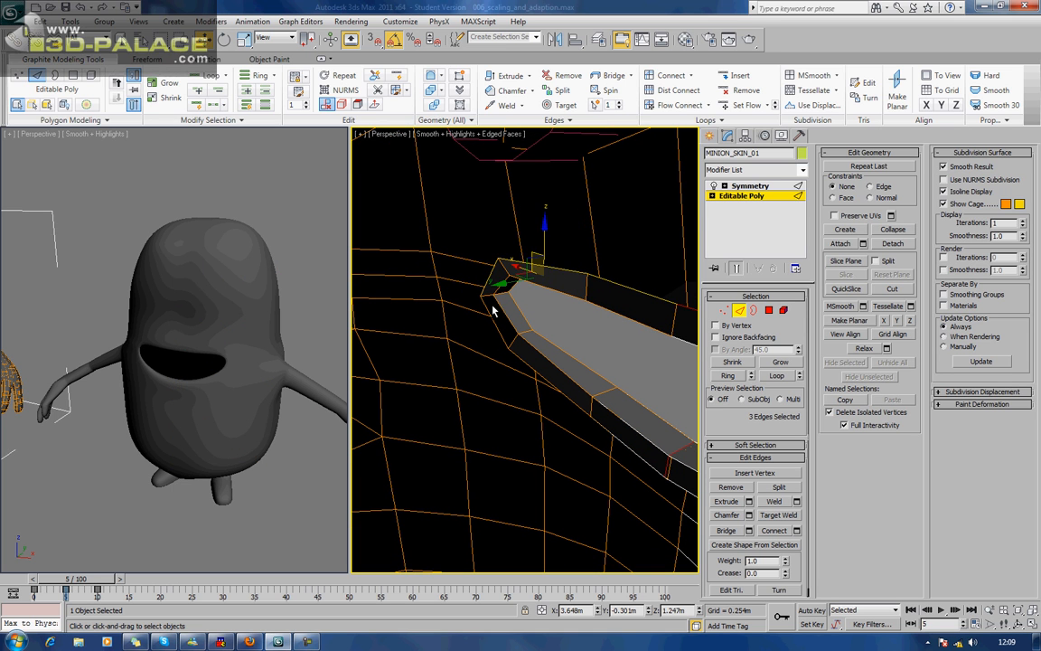
left_click(490, 313, "ctrl")
left_click(526, 361, "ctrl")
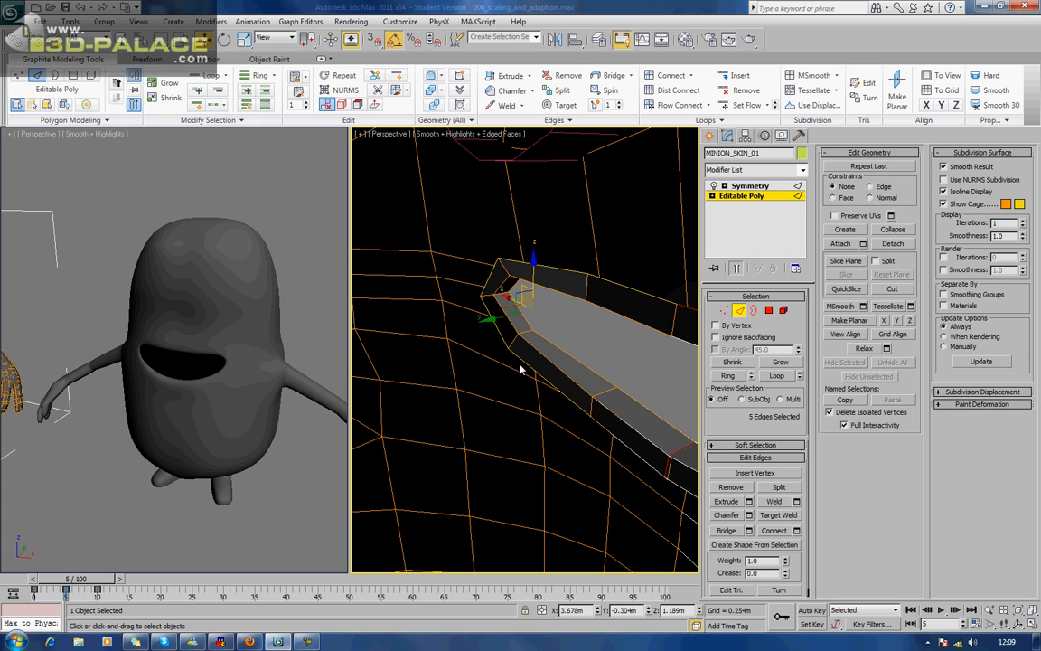
left_click(581, 425, "ctrl")
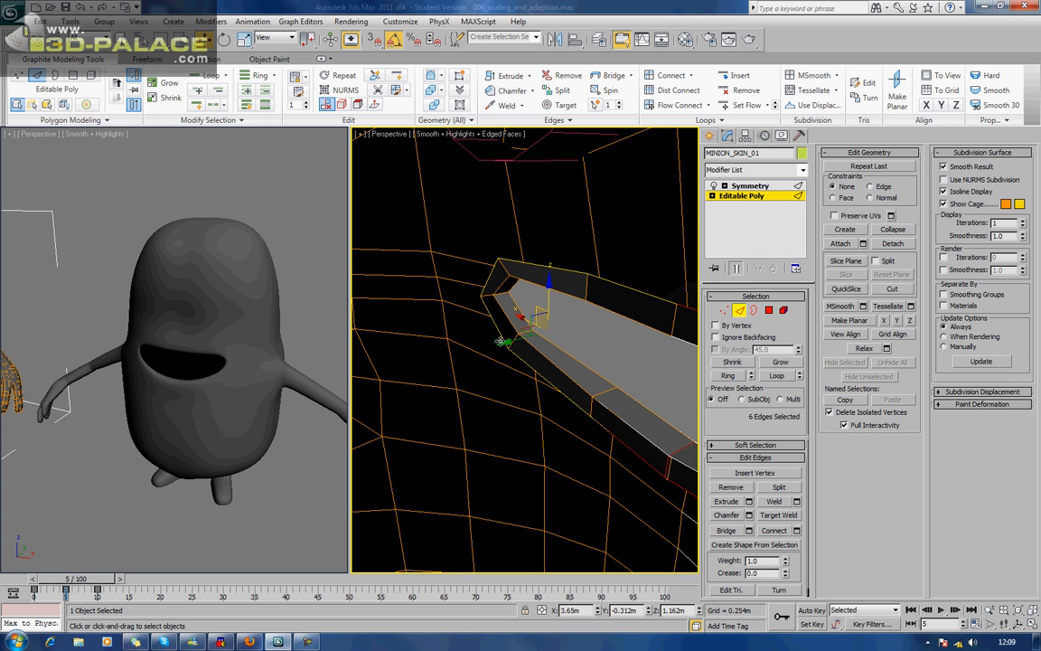
left_click_drag(504, 344, 489, 356)
Move the outermost corner vertex of the inner-lip rim further back into the body.
scroll(546, 358, "down", 5)
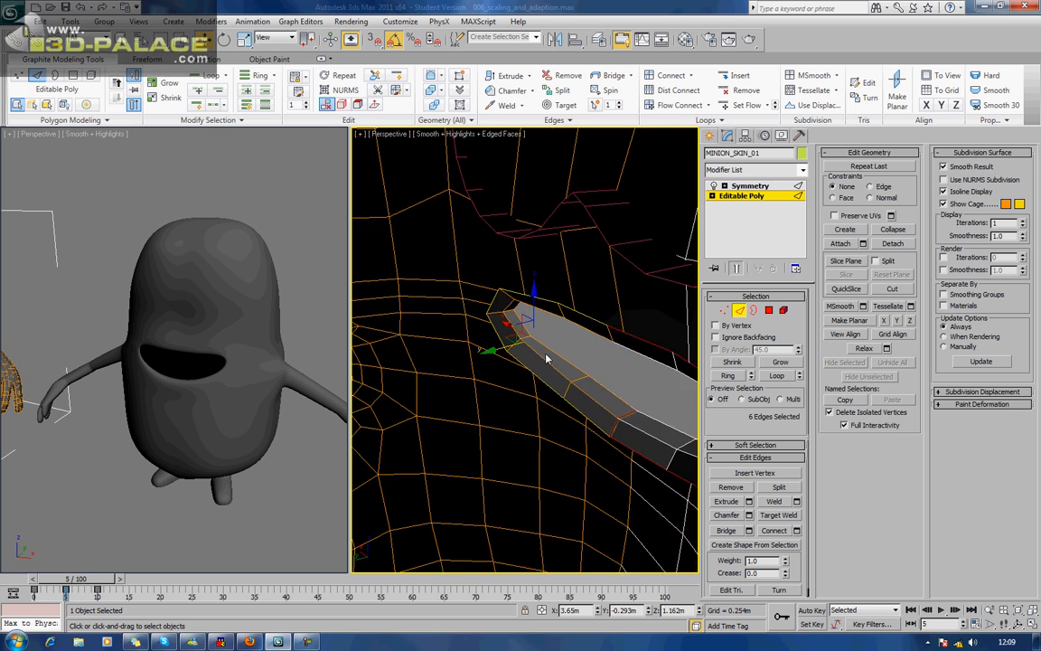
scroll(586, 354, "down", 3)
middle_click_drag(586, 354, 533, 303, "alt")
scroll(534, 304, "up", 8)
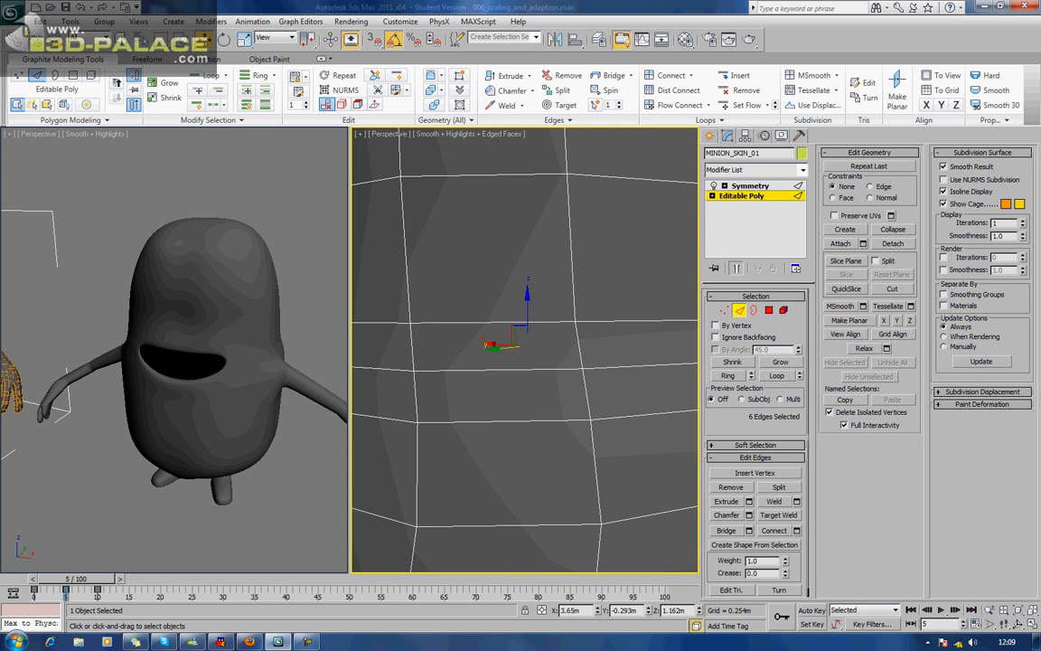
middle_click_drag(403, 418, 533, 381, "alt")
scroll(470, 424, "up", 4)
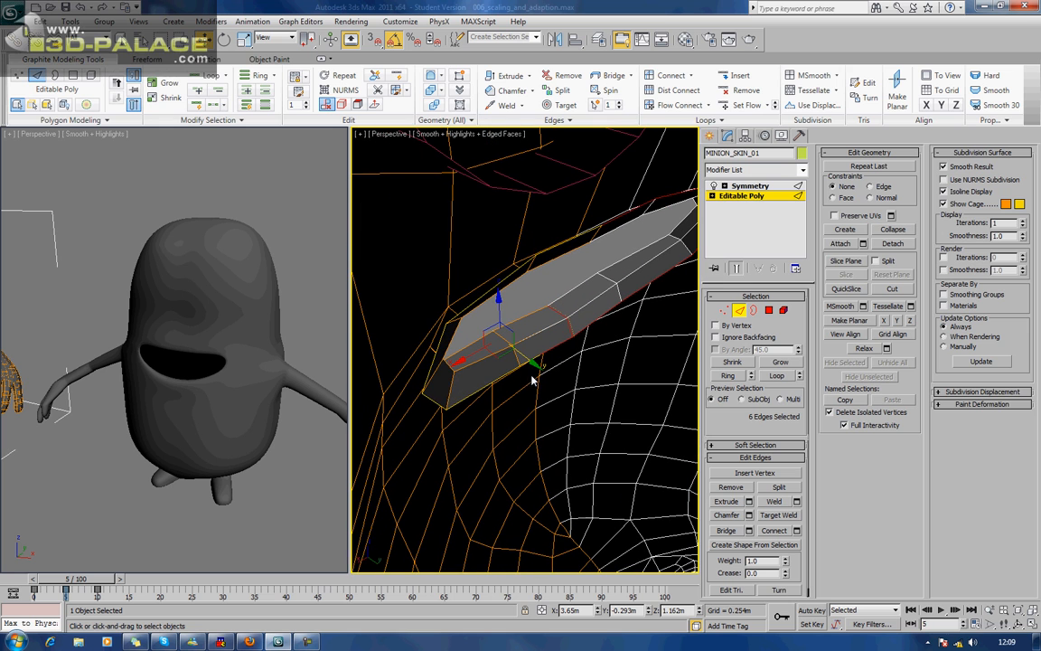
left_click(724, 311)
left_click(424, 404)
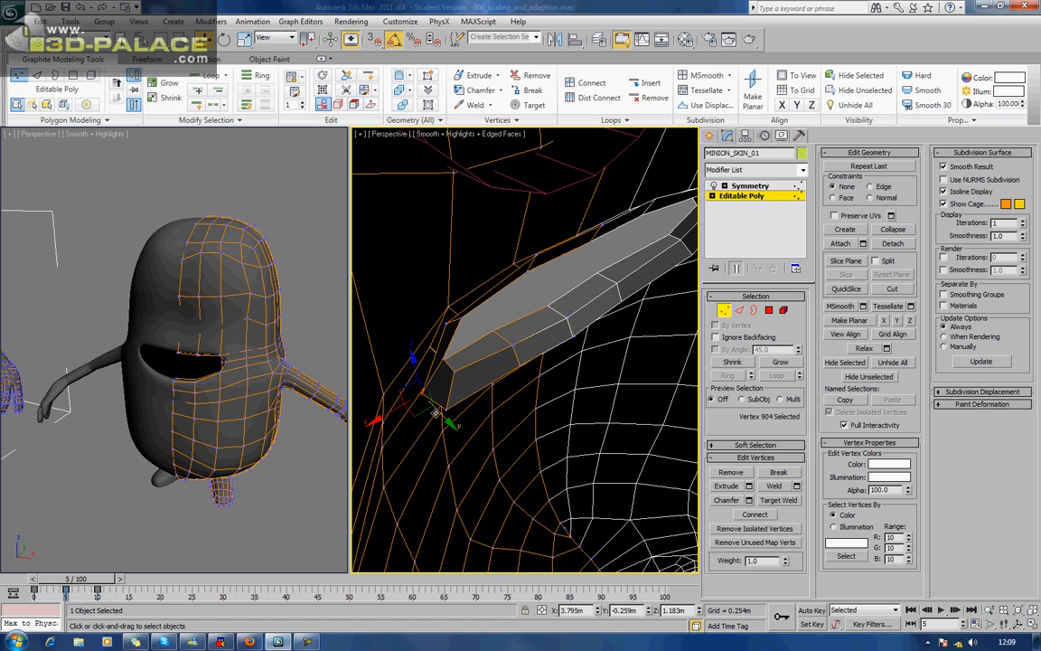
left_click_drag(449, 421, 480, 424)
middle_click_drag(480, 424, 480, 362, "alt")
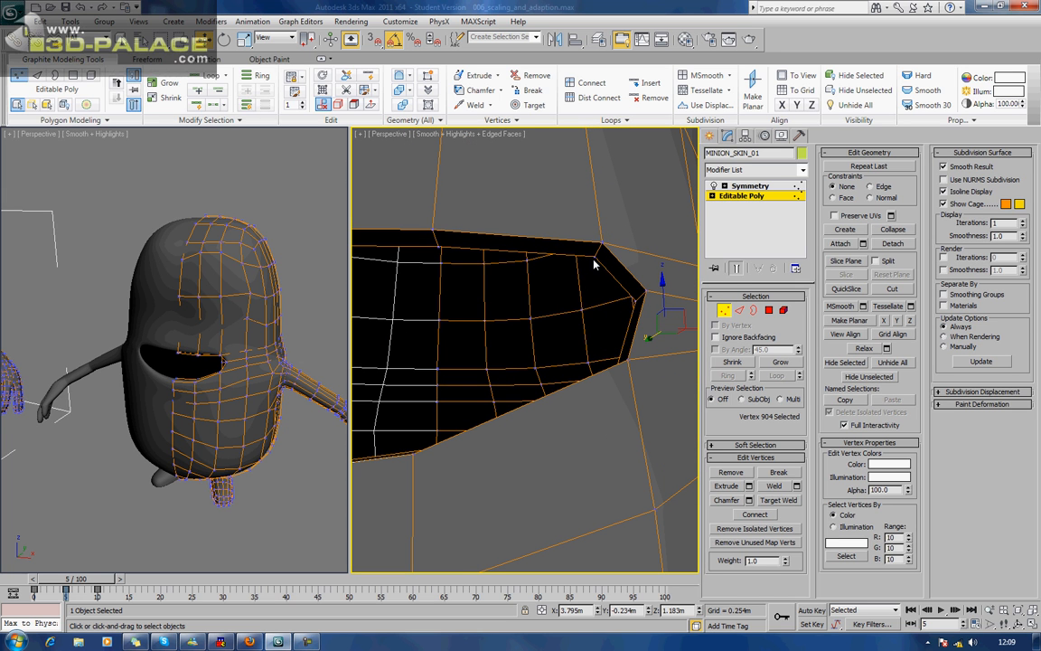
Reposition the upper-lip vertex next to the mouth corner, lowering it to reshape the lip line.
left_click(598, 242)
left_click(599, 242, "ctrl")
scroll(596, 257, "down", 3)
middle_click_drag(596, 260, 599, 316, "alt")
scroll(586, 300, "down", 3)
left_click_drag(614, 284, 596, 306)
middle_click_drag(542, 338, 568, 298, "alt")
left_click(541, 300)
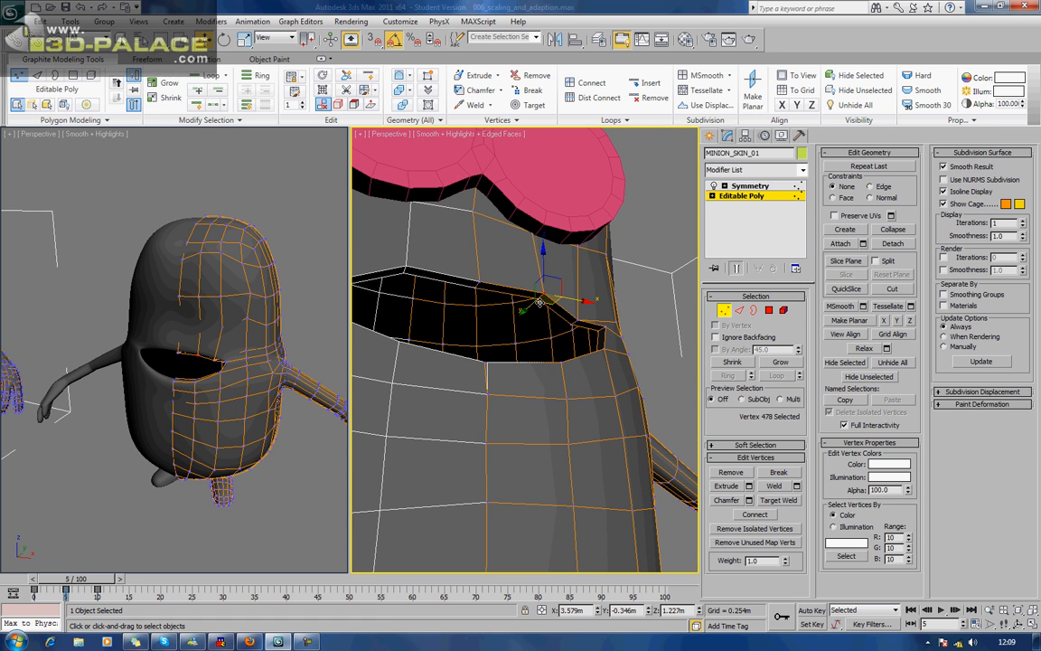
left_click(535, 299, "ctrl")
middle_click_drag(566, 302, 550, 325, "alt")
left_click_drag(547, 285, 472, 317)
middle_click_drag(473, 316, 540, 292, "alt")
Lower the next pair of upper-lip vertices toward the centre and check the mouth profile from the side.
left_click(483, 284)
left_click(491, 275, "ctrl")
mouse_move(525, 290)
left_mouse_down()
mouse_move(534, 322)
mouse_move(533, 311)
left_mouse_up()
middle_click_drag(261, 370, 280, 416, "alt")
middle_click_drag(554, 407, 399, 425, "alt")
middle_click_drag(625, 361, 388, 374)
middle_click_drag(506, 373, 537, 407, "alt")
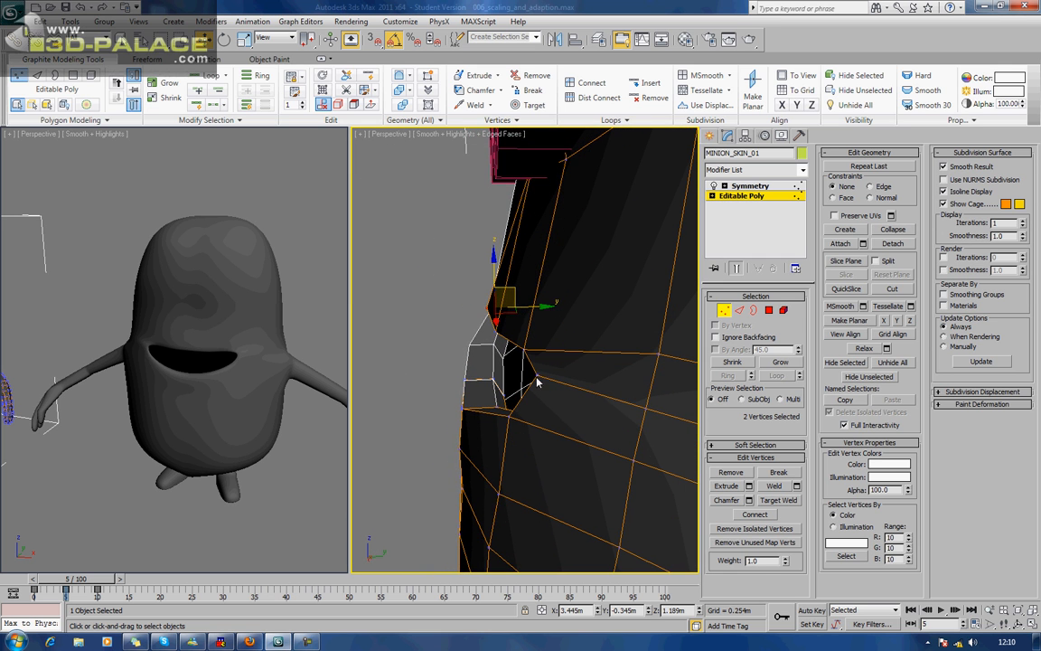
Pull the upper-lip vertex nearest the mouth corner forward along Y toward the front of the face.
left_click(524, 347)
left_click_drag(562, 348, 507, 348)
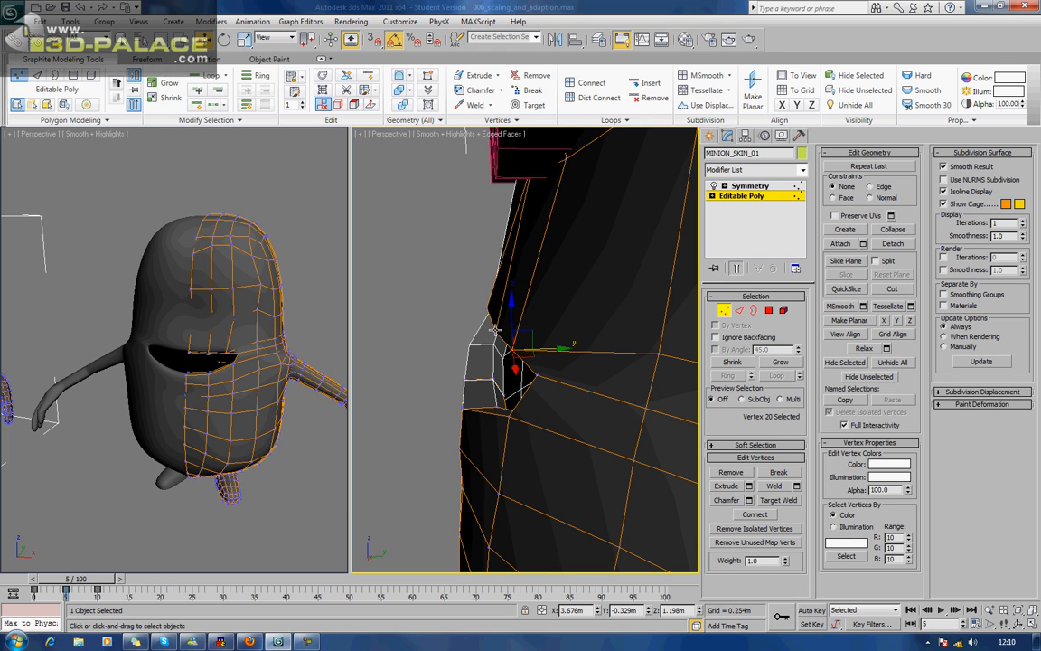
left_click(521, 331)
middle_click_drag(522, 330, 575, 341, "alt")
Move the outer mouth-corner vertex slightly forward and down.
middle_click_drag(246, 406, 344, 398, "alt")
scroll(237, 371, "down", 3)
middle_click_drag(581, 435, 507, 369, "alt")
left_click(500, 358)
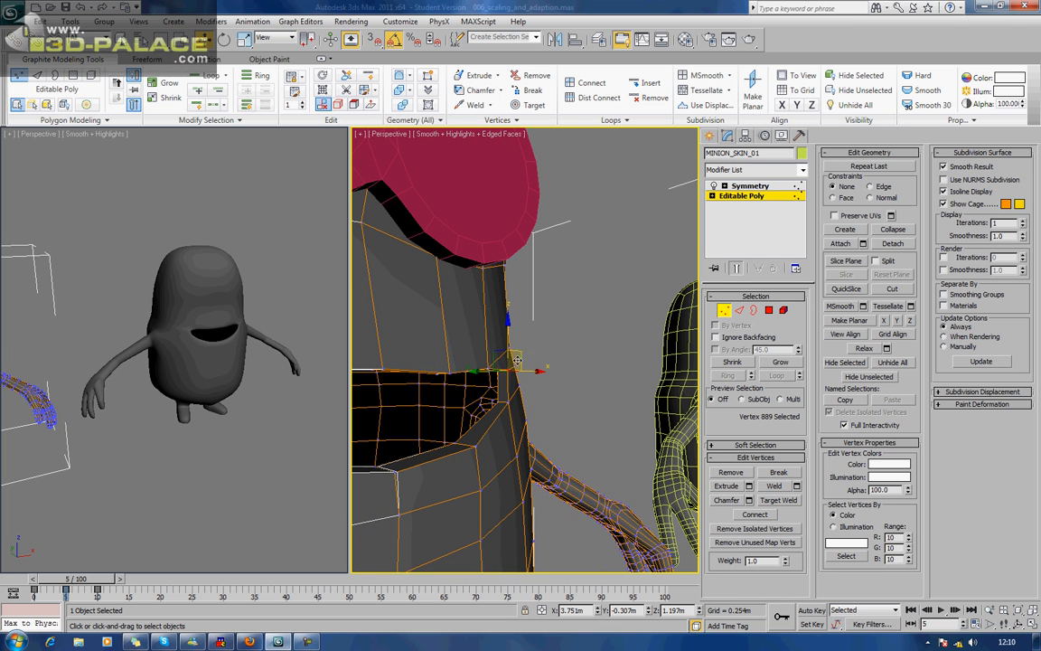
left_click_drag(498, 356, 502, 364)
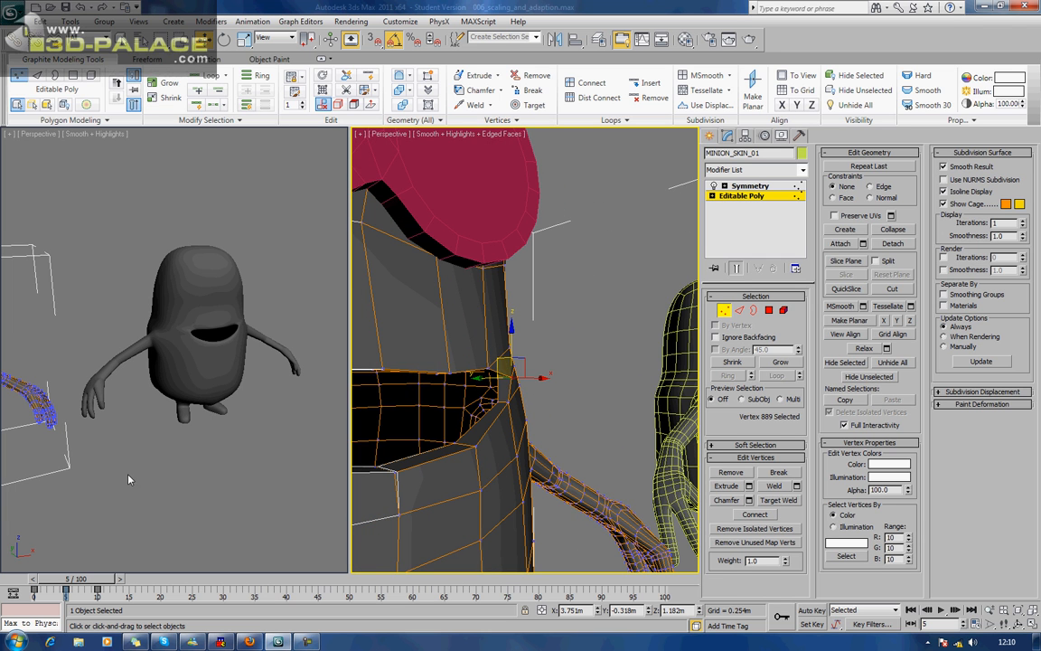